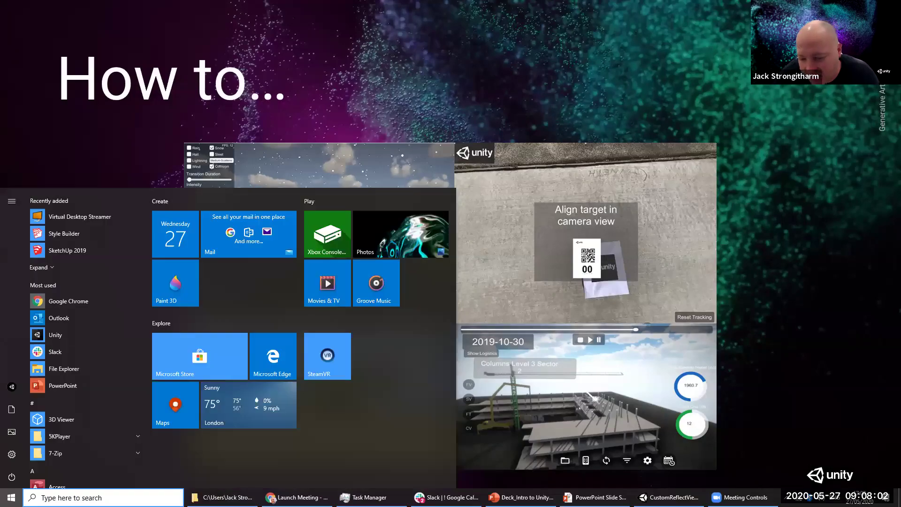
Switch to the custom Reflect viewer and set the cloud type to Medium.
left_click(669, 497)
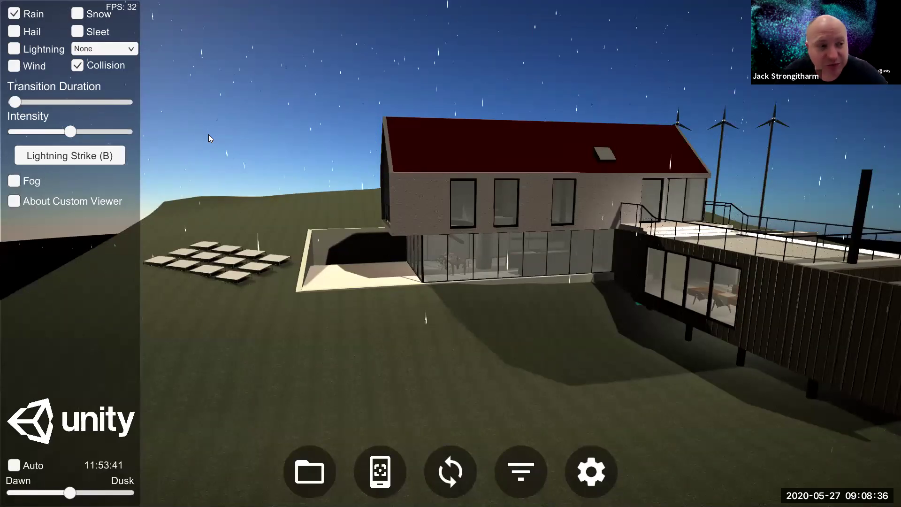
left_click(104, 48)
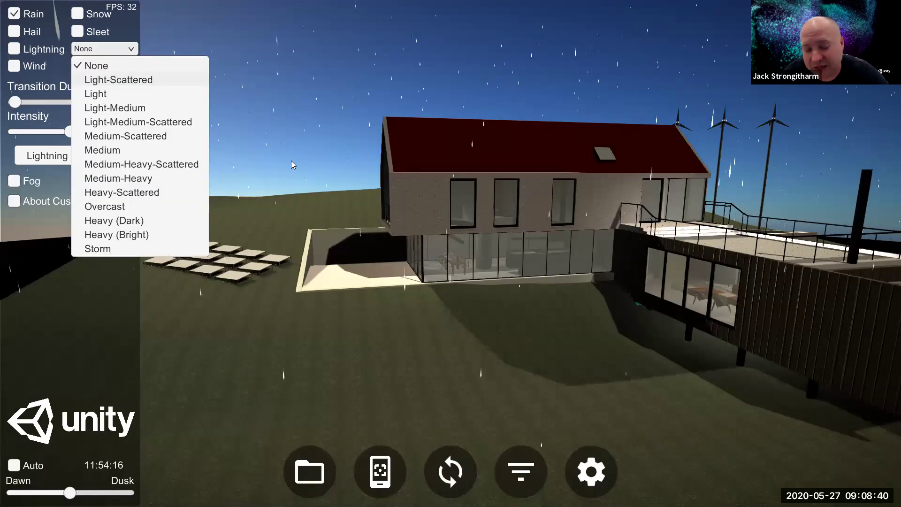
left_click(94, 149)
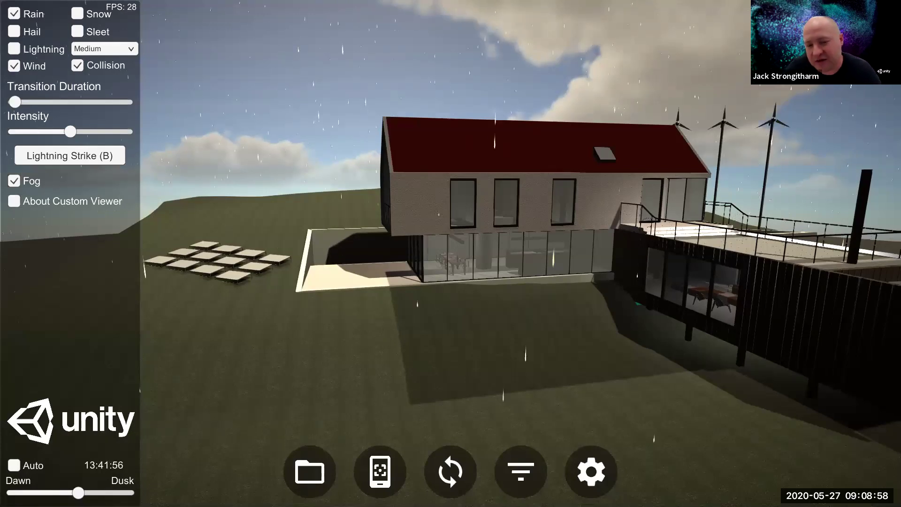
Switch back to the "How to..." presentation slide.
key("alt+Tab")
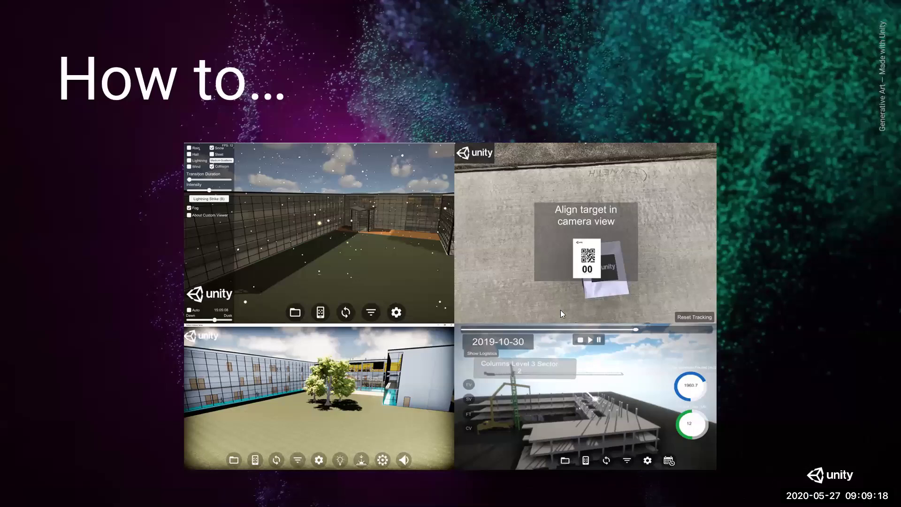
key("super")
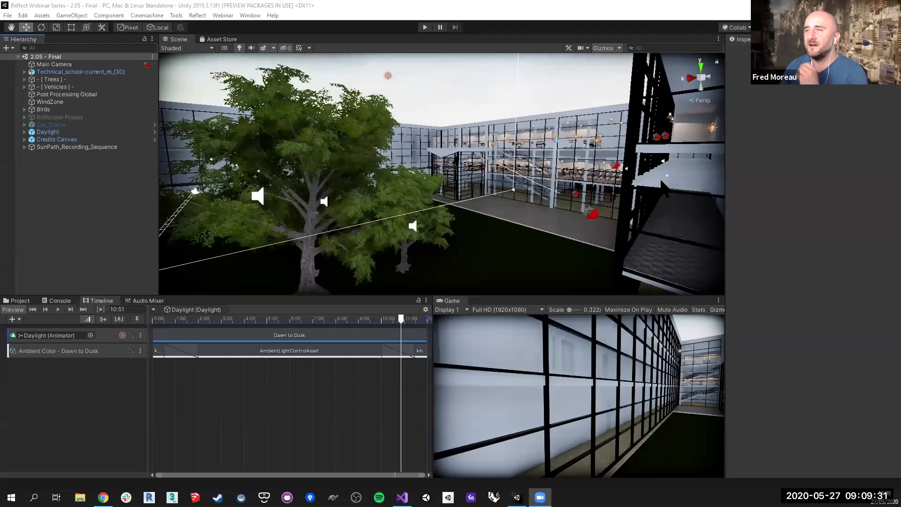
Look around the school courtyard in the Scene view and scrub the Daylight timeline backwards to preview the lighting.
middle_click_drag(442, 169, 479, 174)
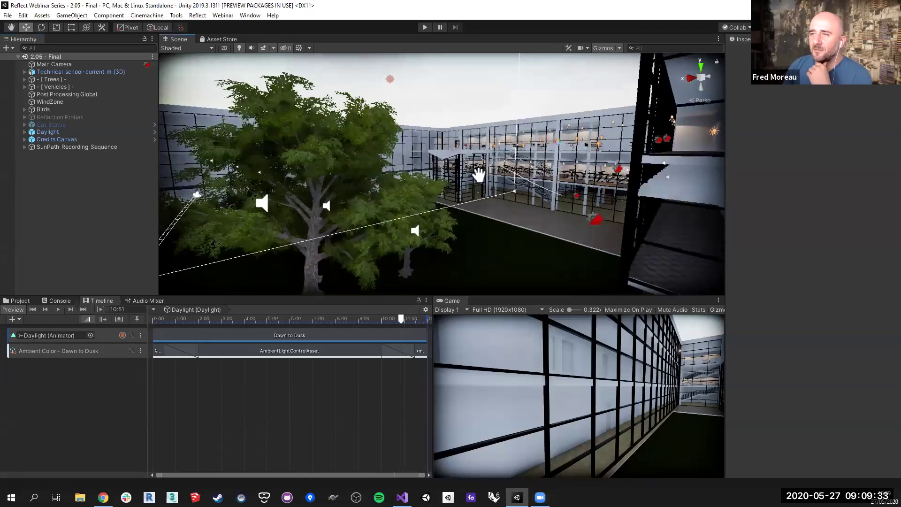
left_click_drag(479, 175, 597, 227, "alt")
middle_click_drag(597, 230, 478, 190)
left_click_drag(405, 205, 469, 161, "alt")
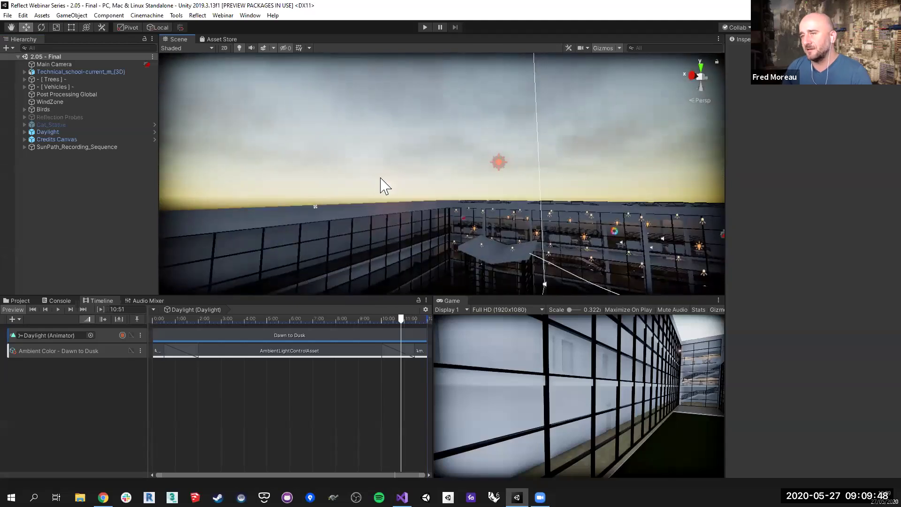
left_click_drag(400, 318, 385, 307)
right_click_drag(498, 251, 514, 217)
Select SunPath_Recording_Sequence and scrub its timeline back to frame 139 to preview the recorded sequence.
left_click(77, 147)
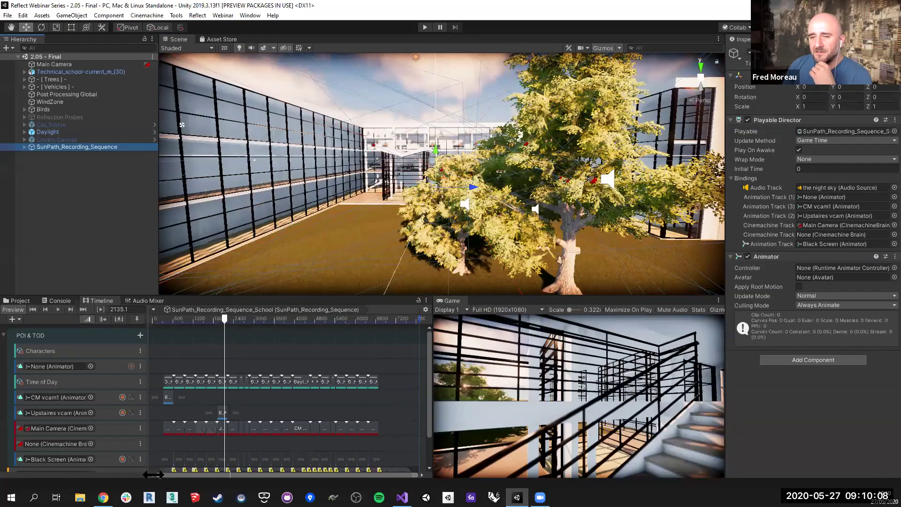
left_click_drag(222, 320, 173, 321)
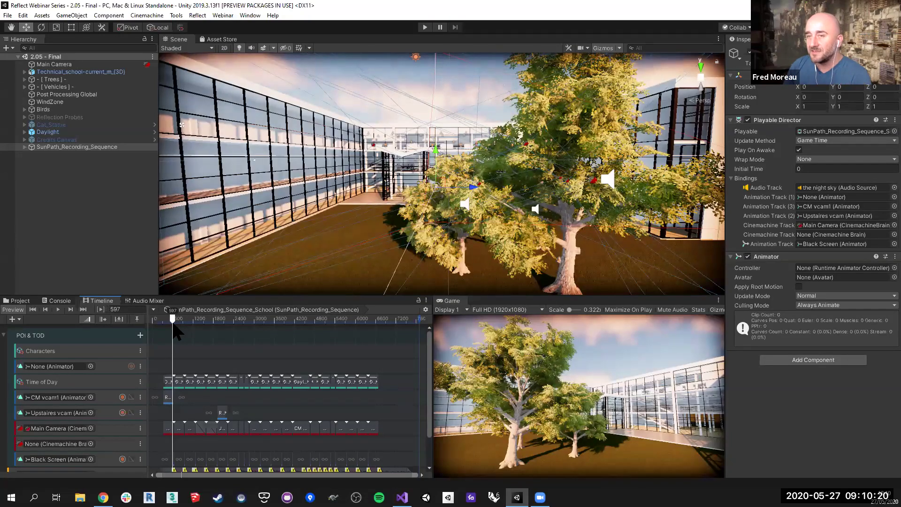
left_click_drag(173, 325, 157, 336)
left_click_drag(366, 223, 427, 185, "alt")
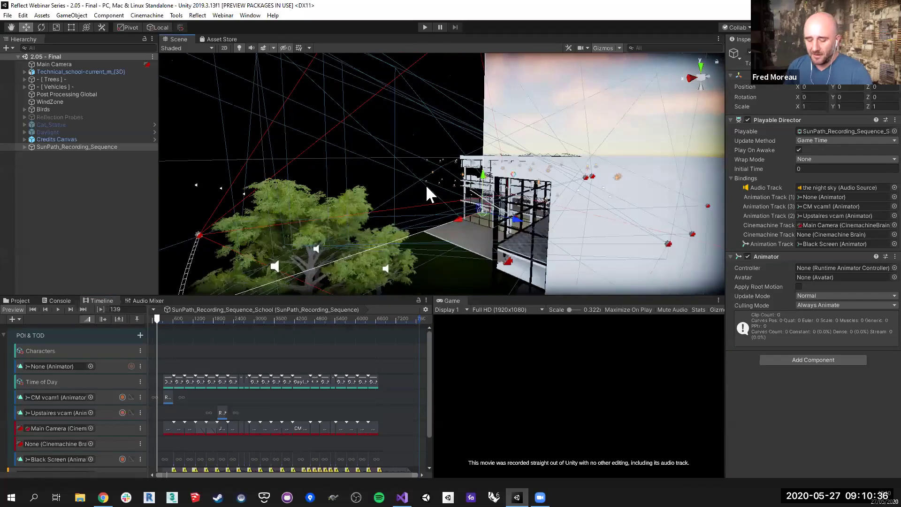
Switch to the Reflect Webinar Series viewer on the neighbouring desktop, enlarge its window and hide the project list.
key("ctrl+super+Right")
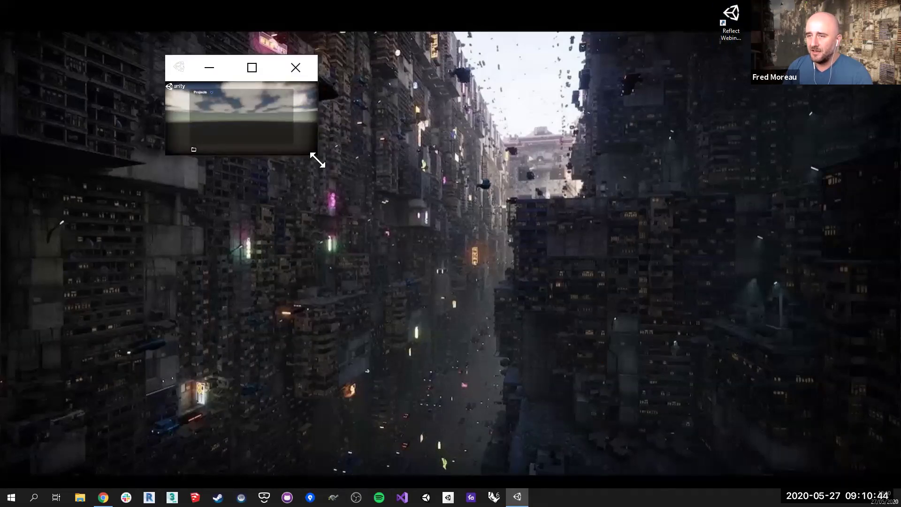
left_click_drag(318, 160, 686, 424)
left_click(264, 400)
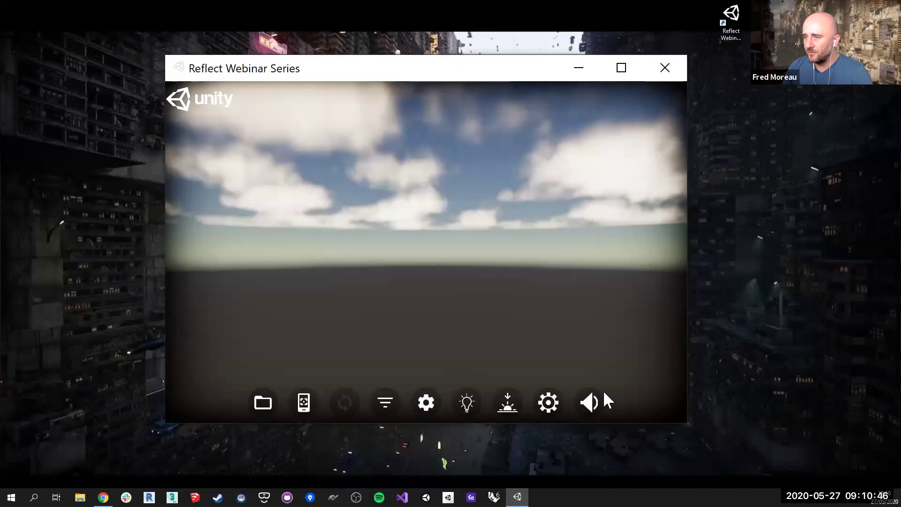
Lower the viewer's Music Volume to about a tenth of its range.
left_click(589, 402)
left_click_drag(646, 301, 241, 303)
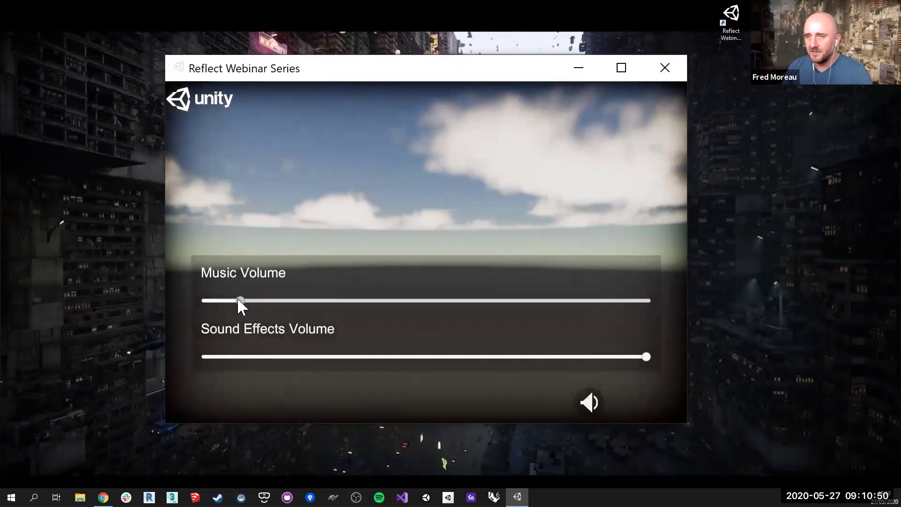
left_click(590, 402)
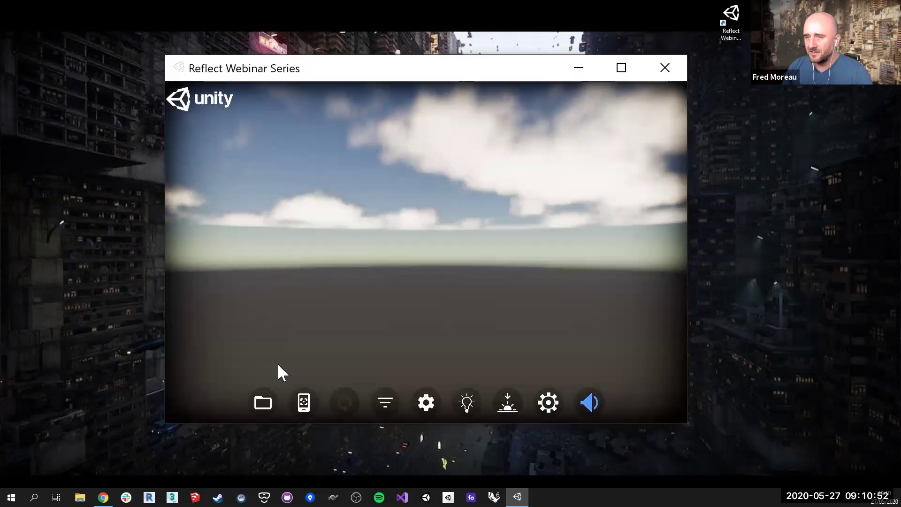
Load the local Webinar School project in the viewer and reposition the viewer window on the desktop.
left_click(264, 404)
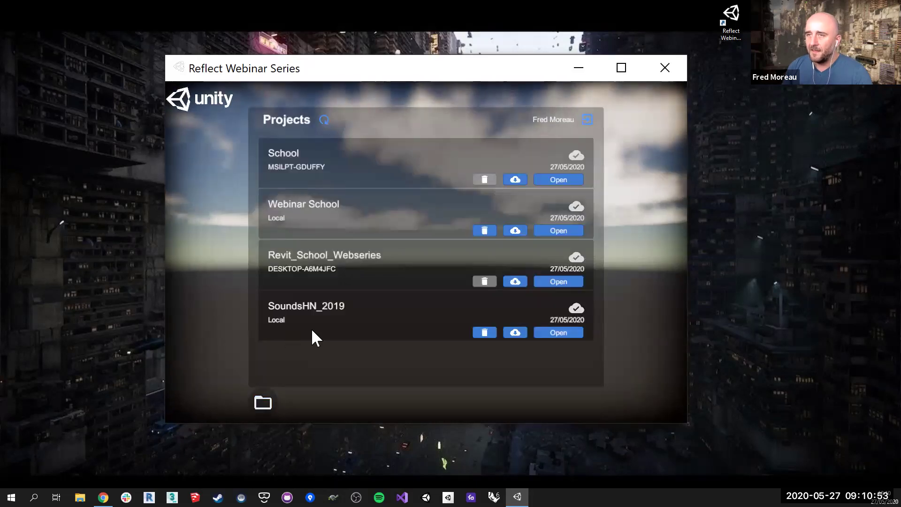
left_click(558, 231)
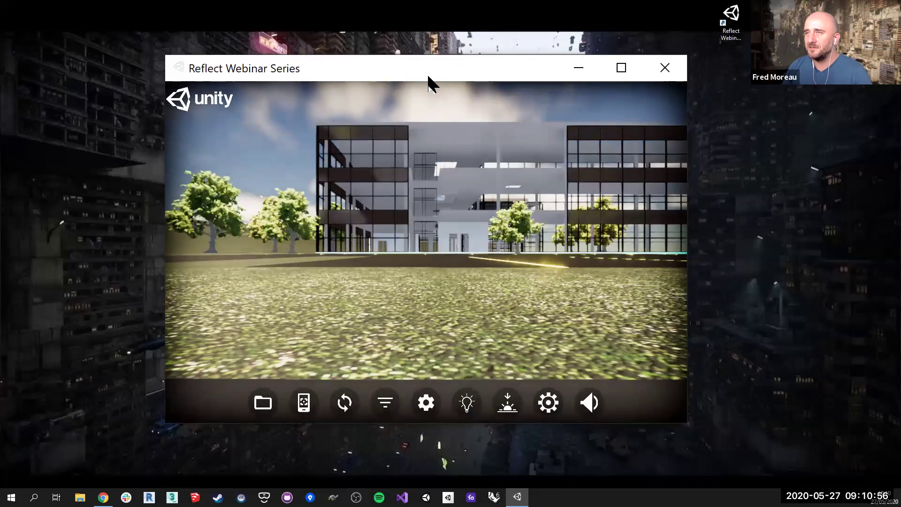
left_click_drag(428, 76, 375, 59)
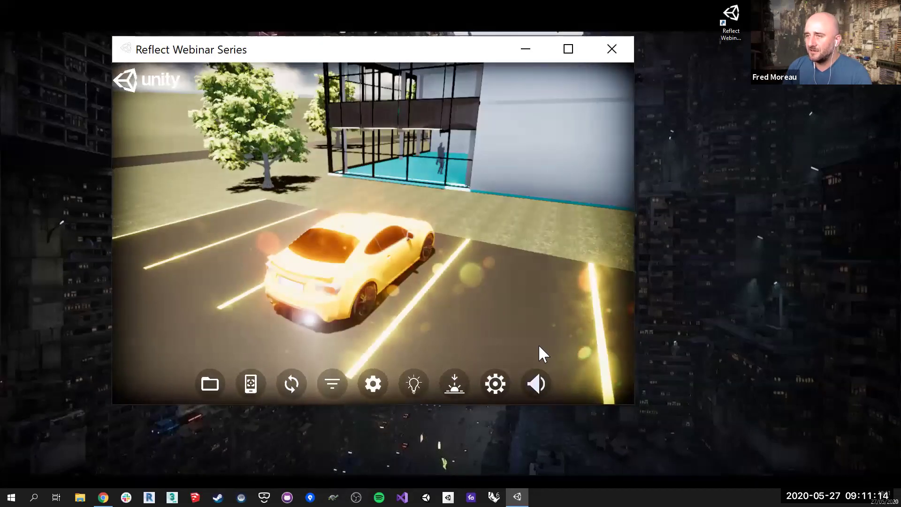
Lower the viewer's Sound Effects Volume to about a fifth of its range.
left_click(536, 384)
left_click(446, 338)
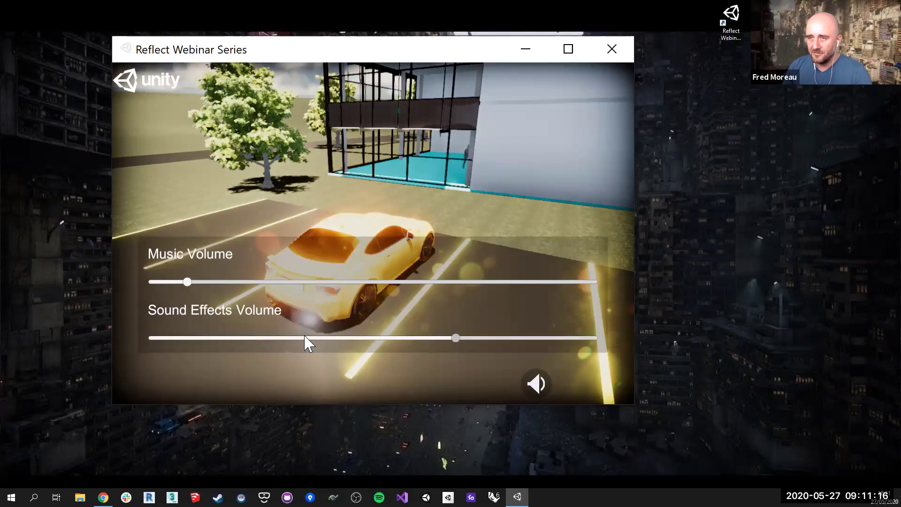
left_click(298, 338)
left_click_drag(280, 337, 235, 337)
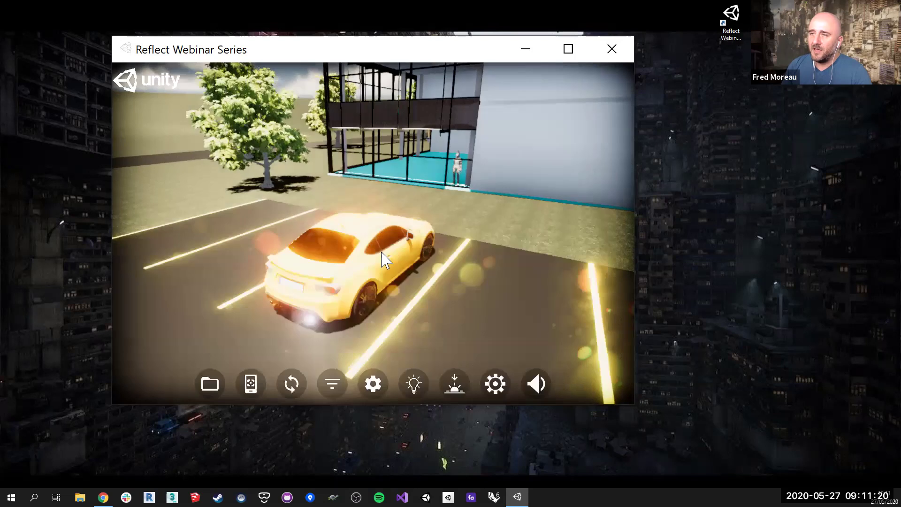
Toggle the display of trees, asset-bundle extra objects and characters around the school's car park.
right_click_drag(389, 263, 389, 264)
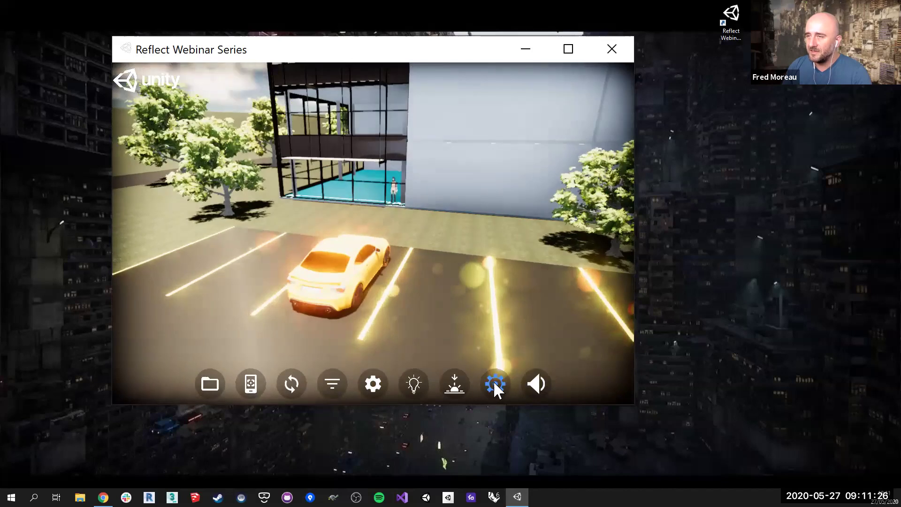
left_click(494, 383)
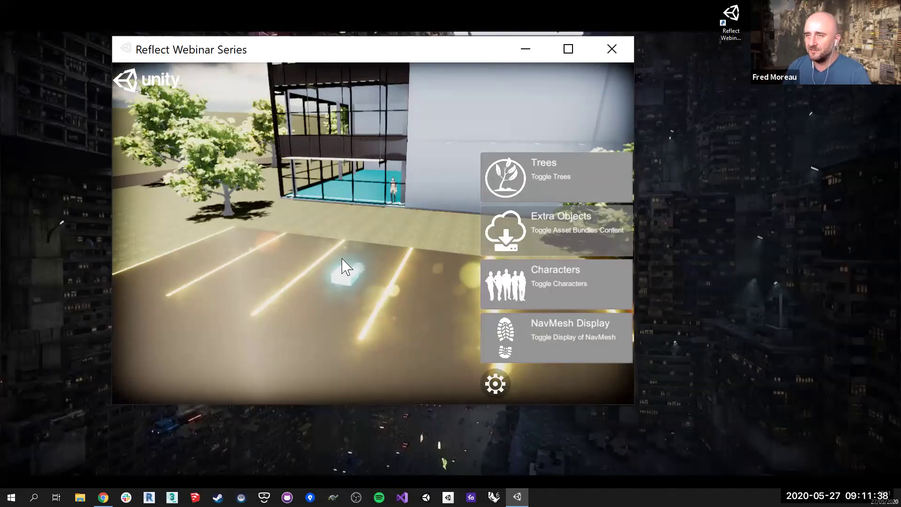
left_click(345, 260)
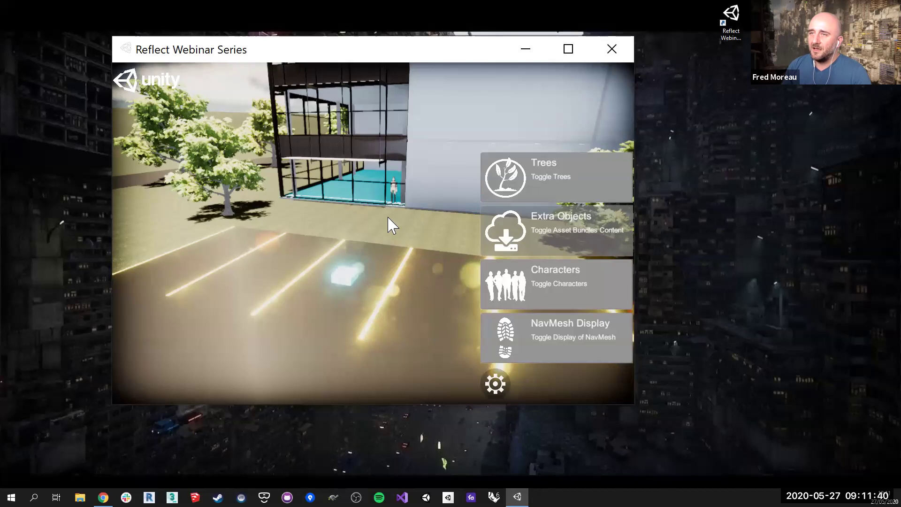
left_click(526, 179)
left_click(510, 179)
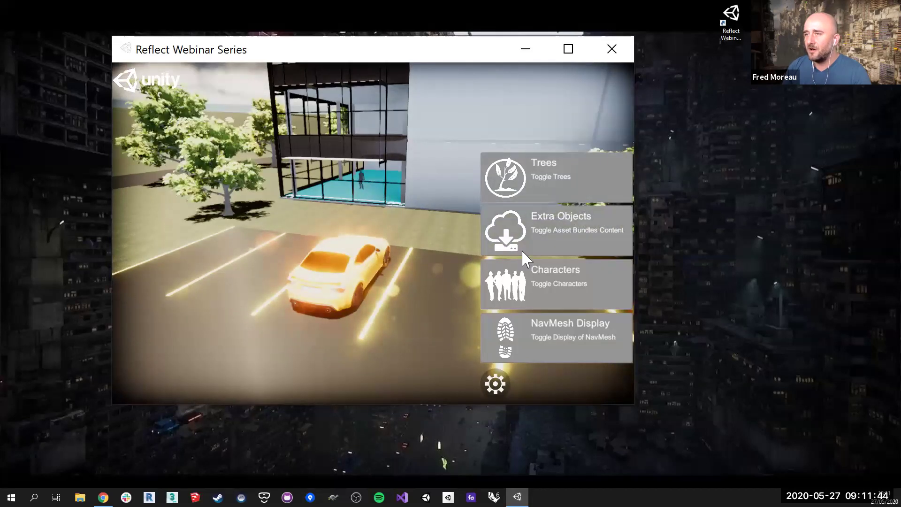
left_click(516, 295)
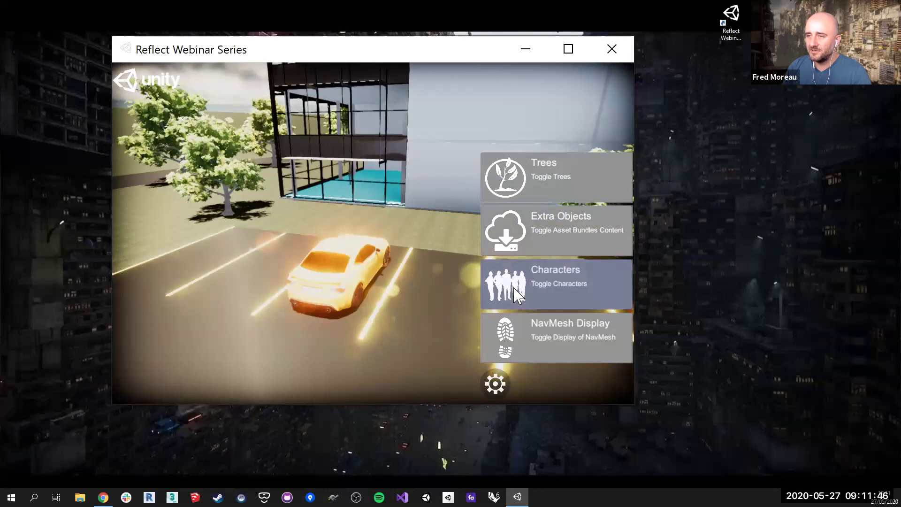
left_click(453, 253)
Navigate from the car park through the courtyard into the school to examine its main hall, staircase and walking characters.
left_click_drag(453, 253, 435, 272)
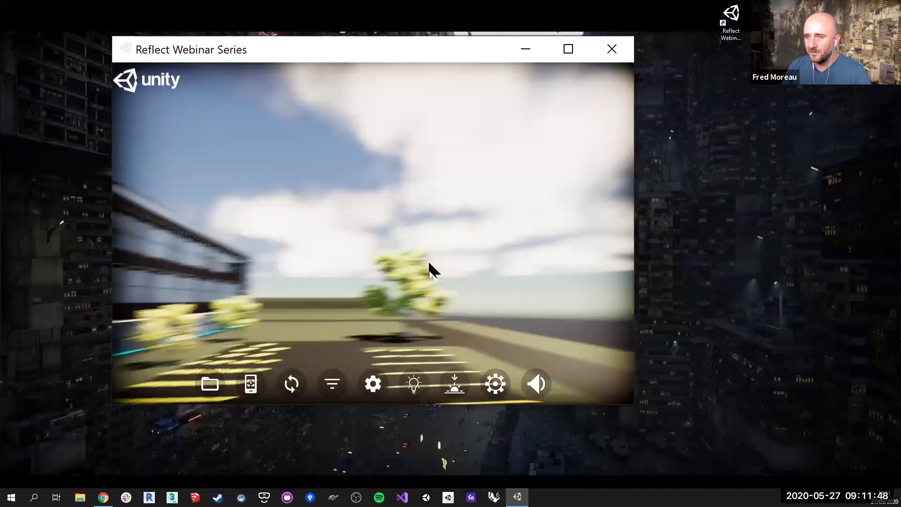
scroll(408, 266, "up", 5)
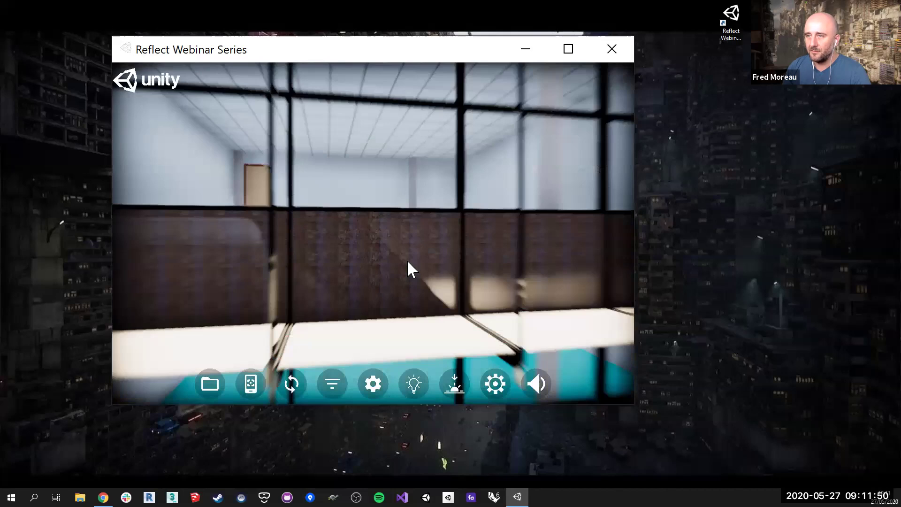
scroll(407, 260, "down", 5)
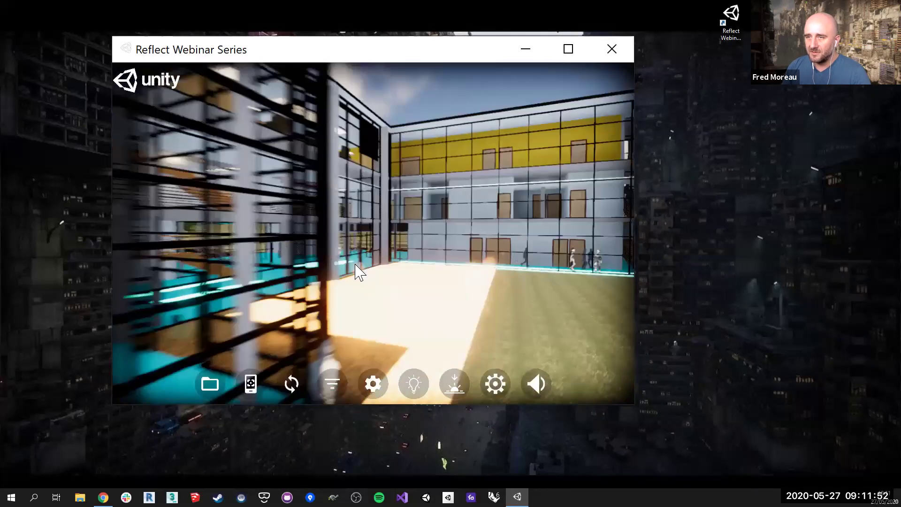
scroll(359, 273, "up", 5)
scroll(393, 261, "up", 5)
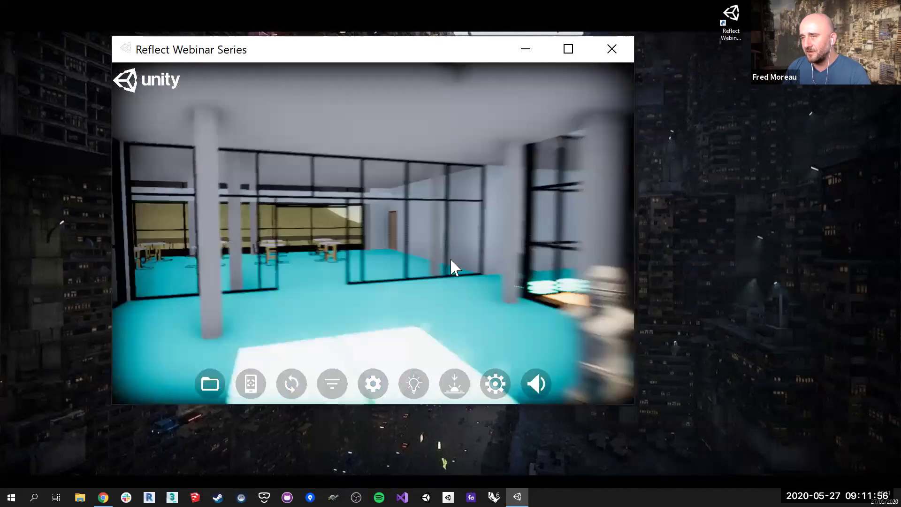
left_click_drag(449, 258, 437, 273)
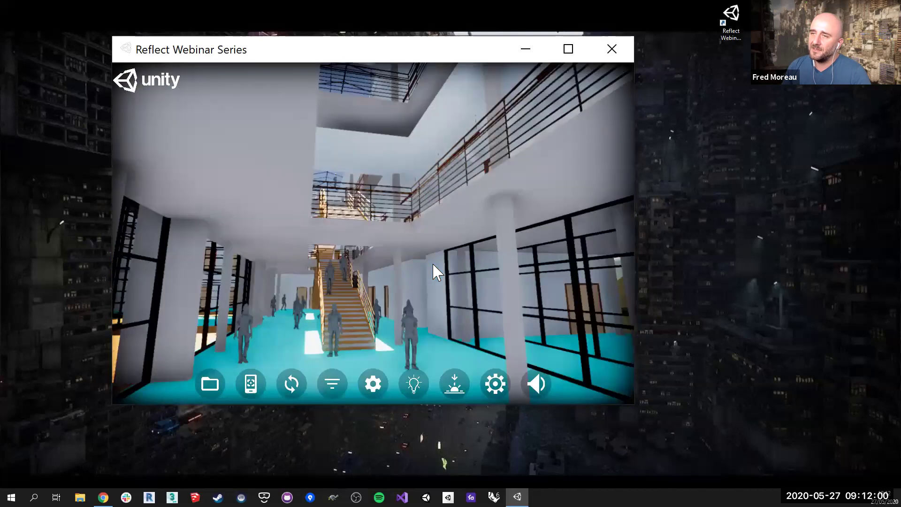
scroll(436, 271, "up", 3)
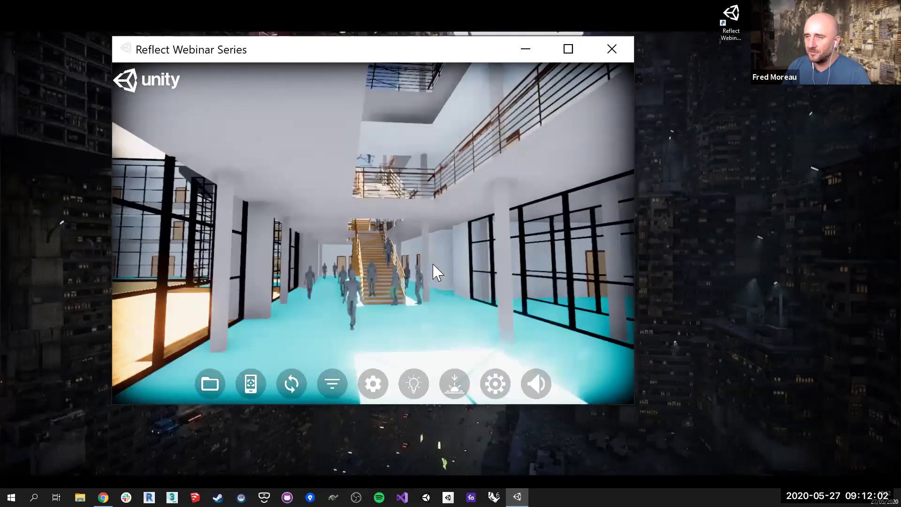
scroll(436, 271, "up", 5)
scroll(432, 265, "down", 3)
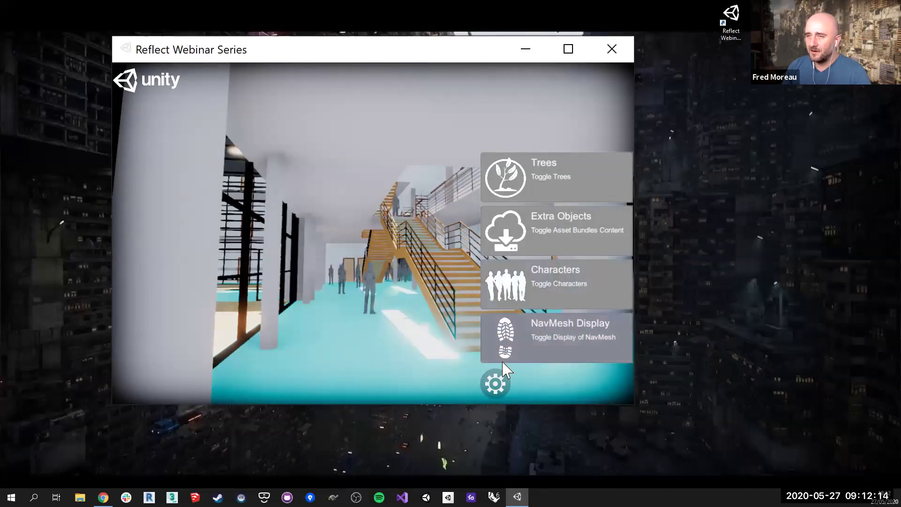
left_click(496, 382)
scroll(430, 358, "up", 3)
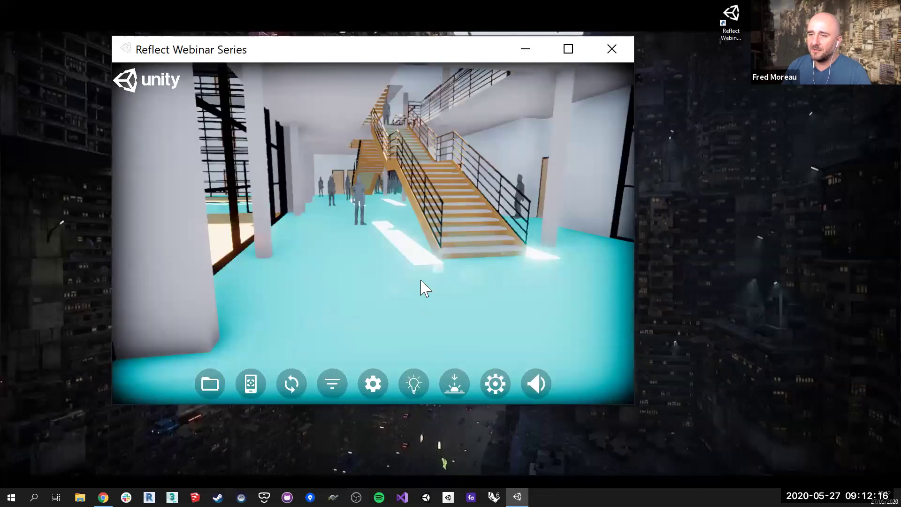
scroll(424, 288, "down", 3)
Lower both the North Offset and the Time of Day to about a fifth of their ranges.
left_click(454, 384)
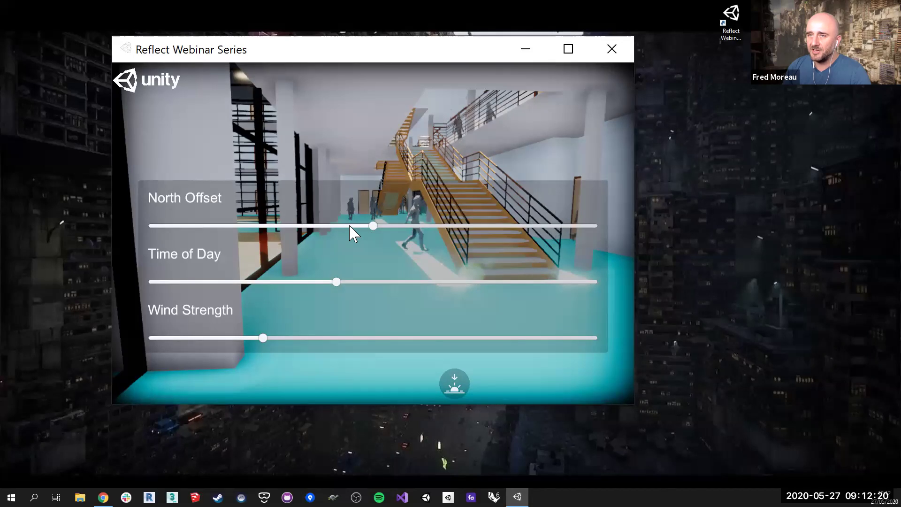
left_click(335, 228)
left_click_drag(293, 226, 237, 226)
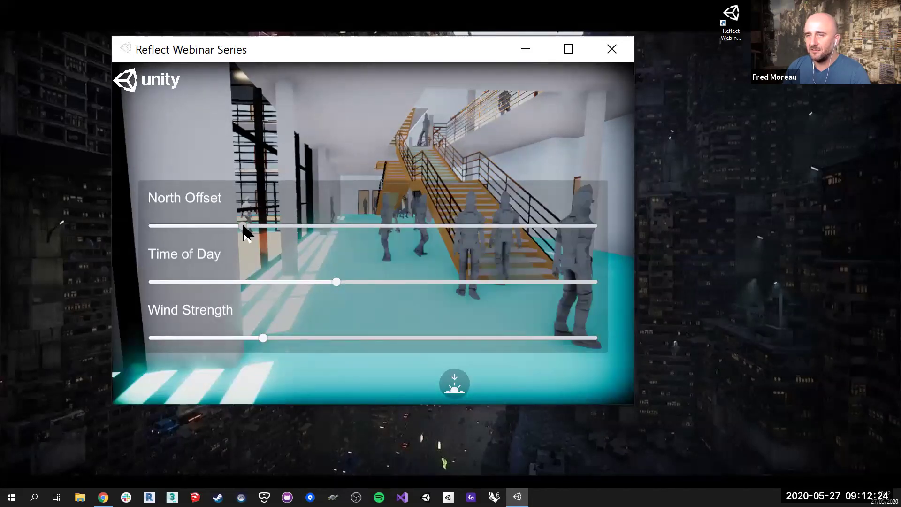
left_click_drag(337, 282, 234, 282)
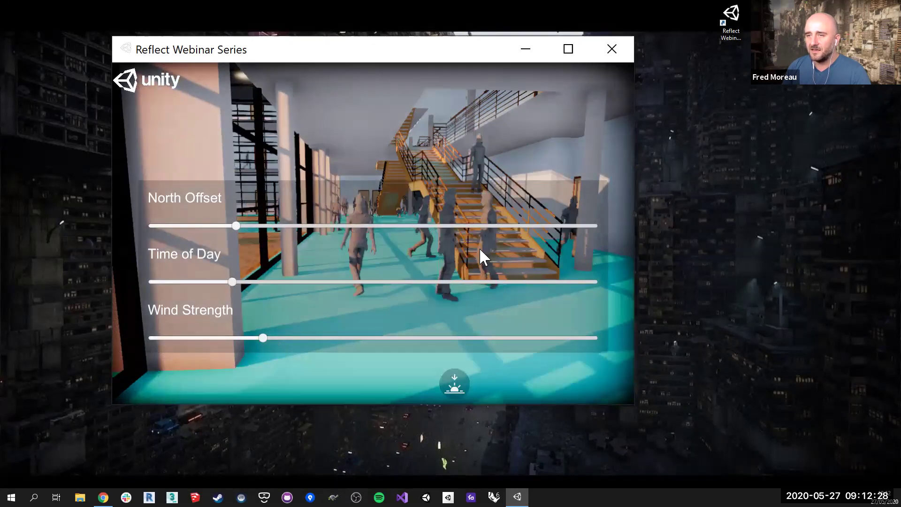
Lower the viewer's Time of Day almost to its minimum while viewing the glazed hall from the courtyard.
left_click(349, 198)
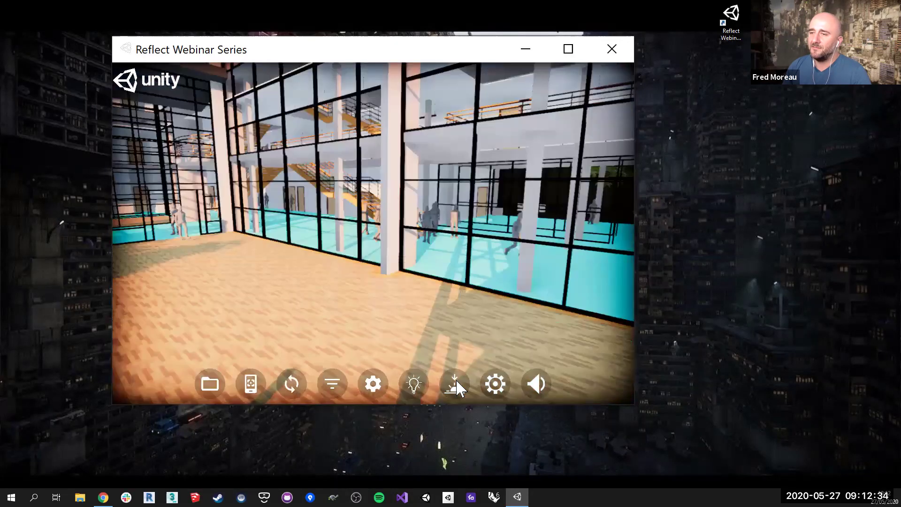
left_click(454, 384)
left_click_drag(235, 282, 168, 282)
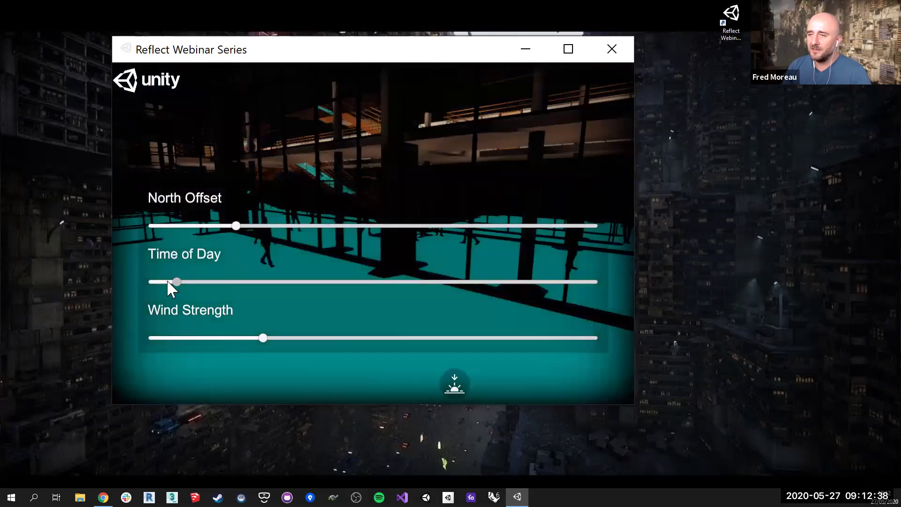
left_click(436, 155)
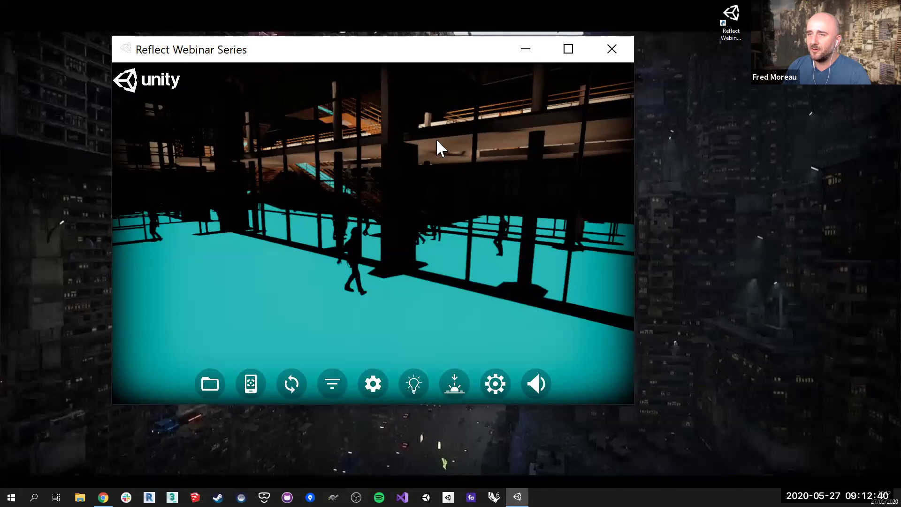
Move in and out of the darkened school to examine its lit upper floor and glazed facade at night.
scroll(436, 139, "up", 10)
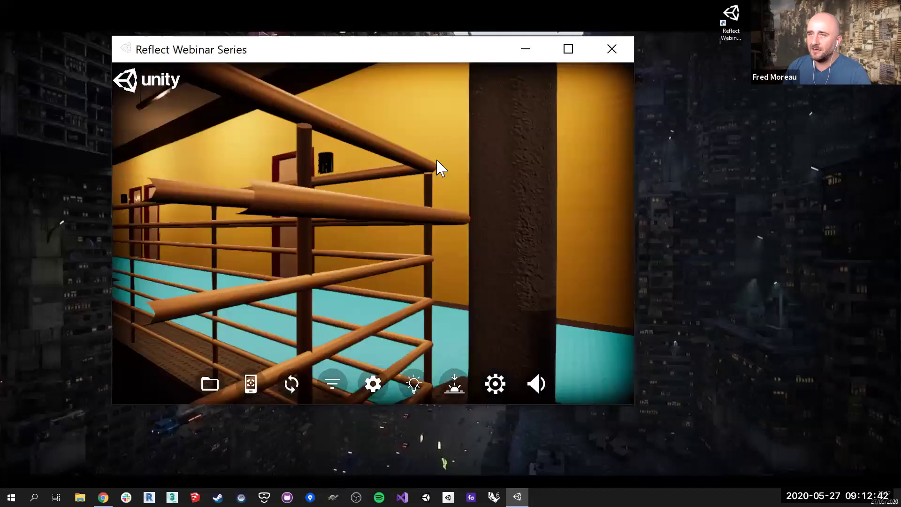
scroll(436, 159, "down", 10)
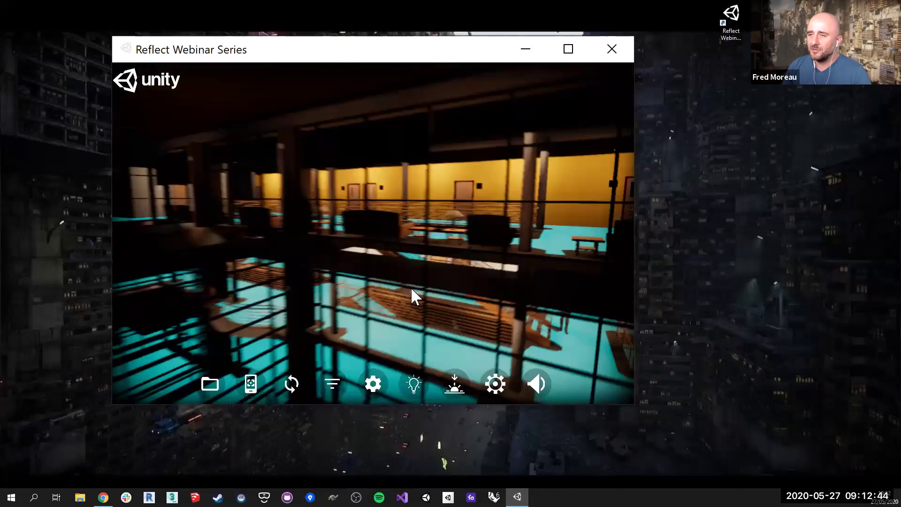
scroll(410, 286, "down", 5)
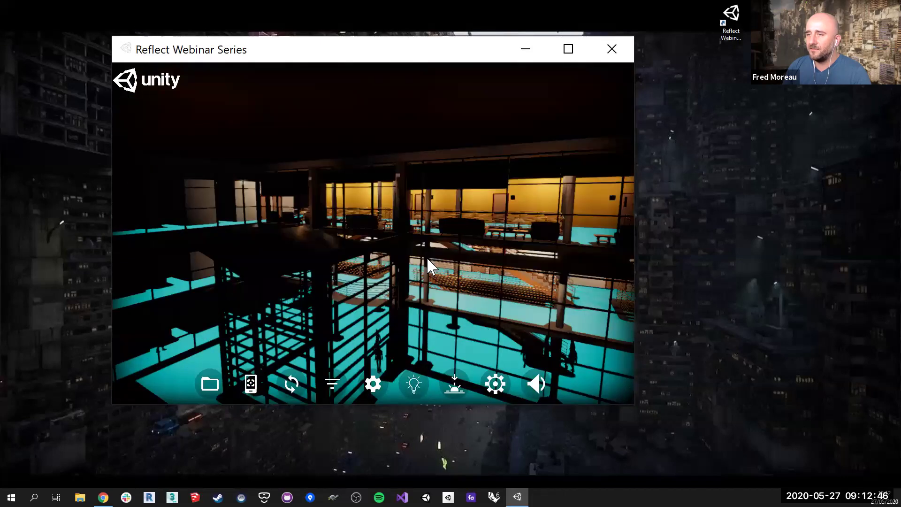
scroll(433, 247, "up", 10)
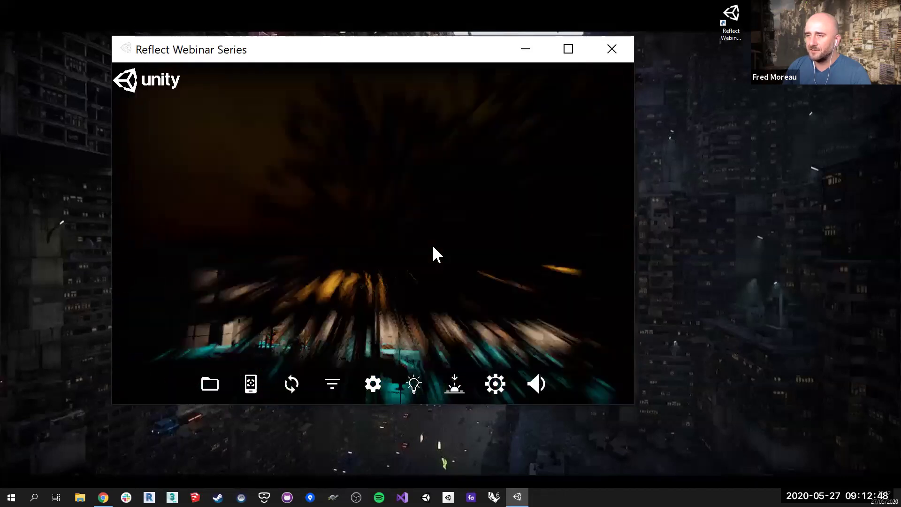
scroll(432, 244, "down", 5)
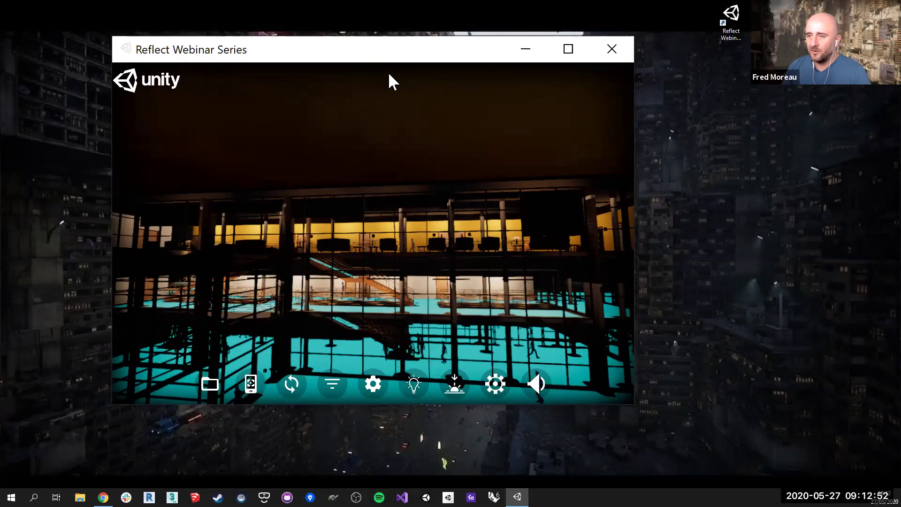
Close the viewer and open the scene 4.00 - Prefabs from the Assets/Scenes folder in the Unity Editor.
left_click_drag(389, 50, 421, 62)
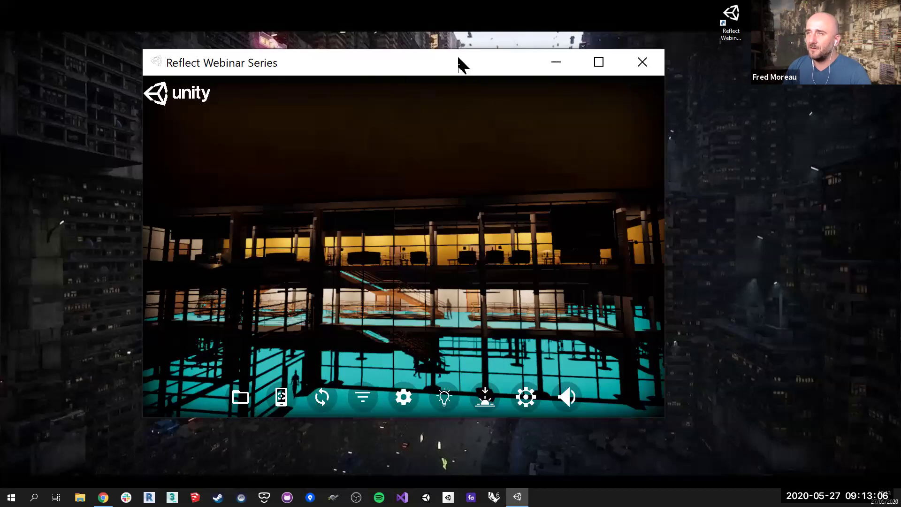
left_click(643, 62)
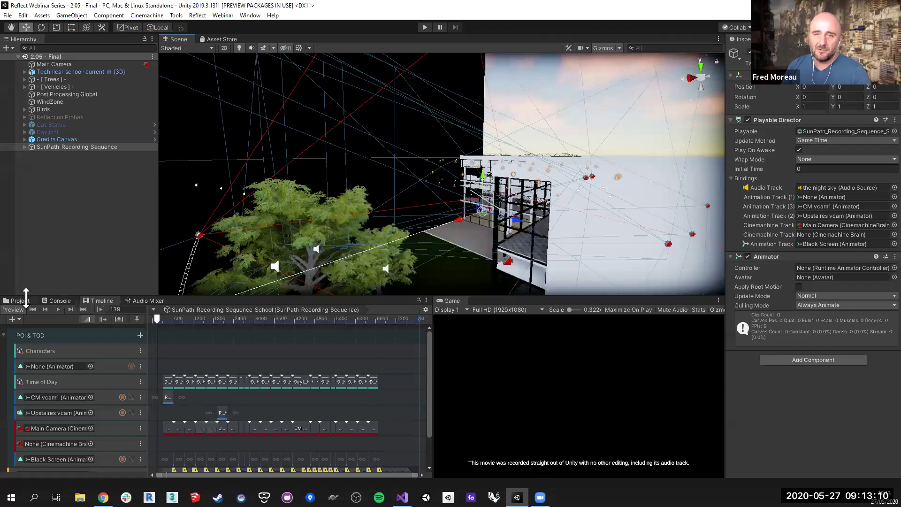
left_click(22, 301)
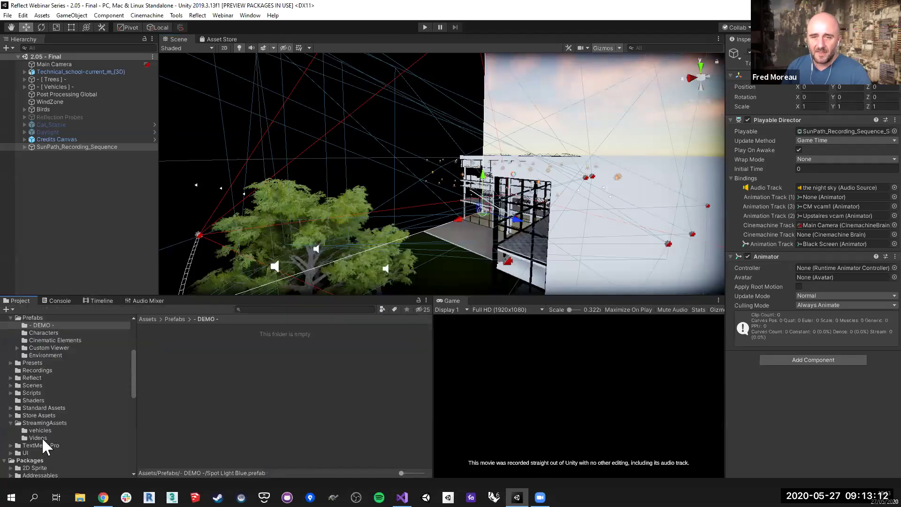
scroll(53, 432, "down", 10)
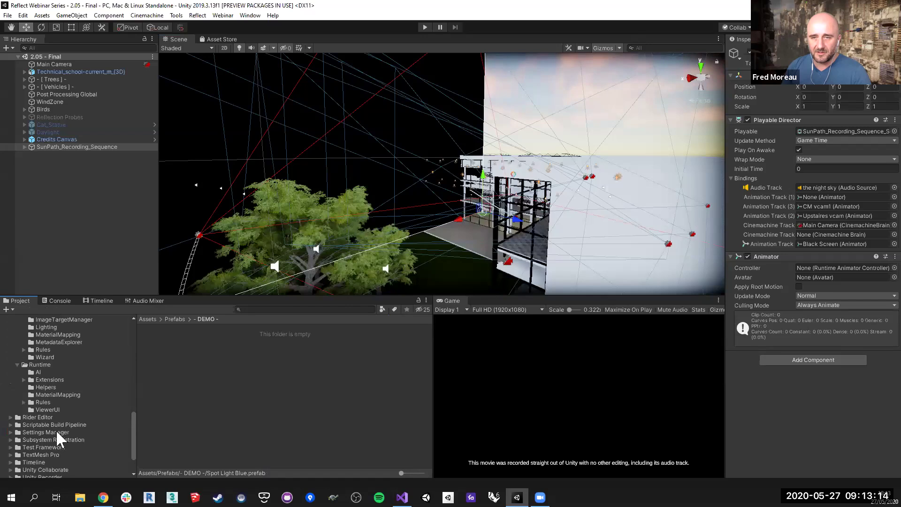
scroll(44, 365, "up", 12)
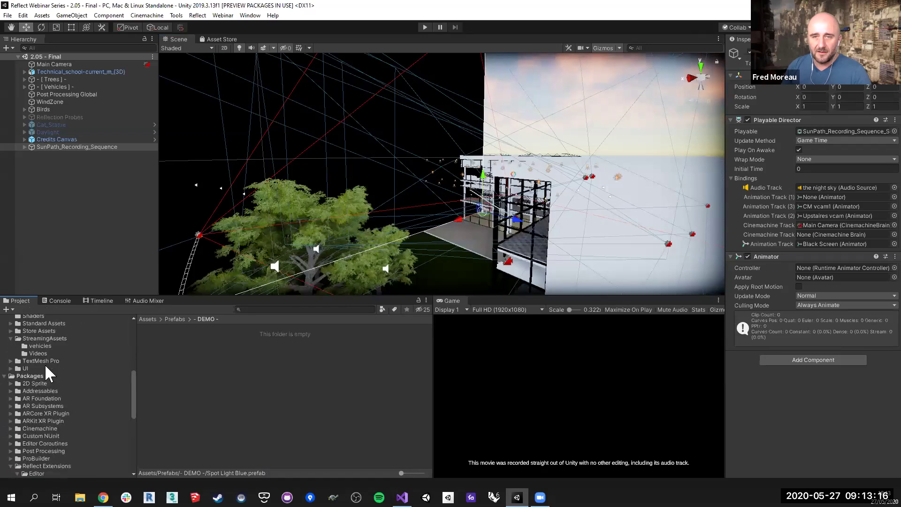
scroll(55, 400, "down", 5)
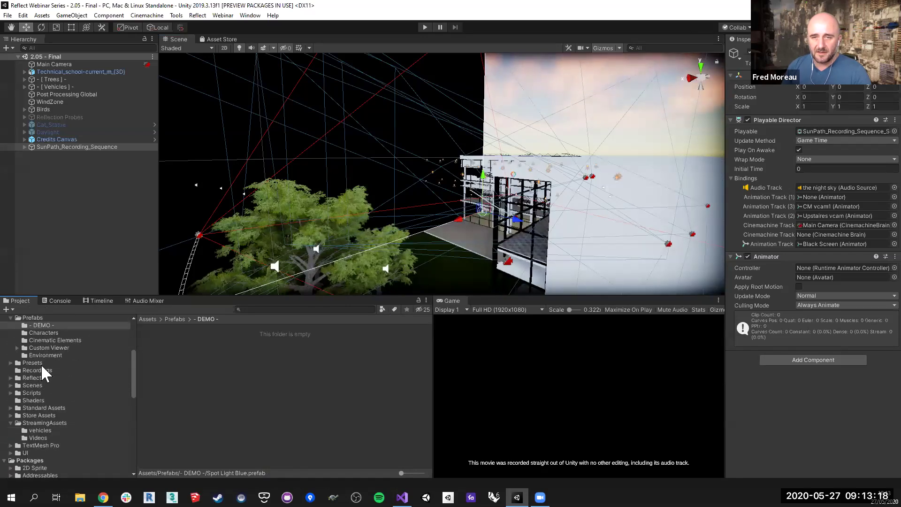
left_click(33, 384)
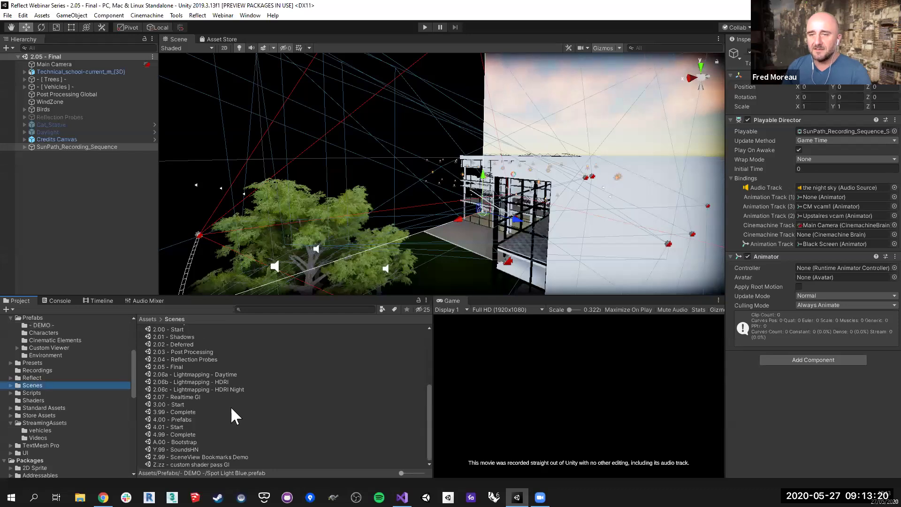
double_click(184, 418)
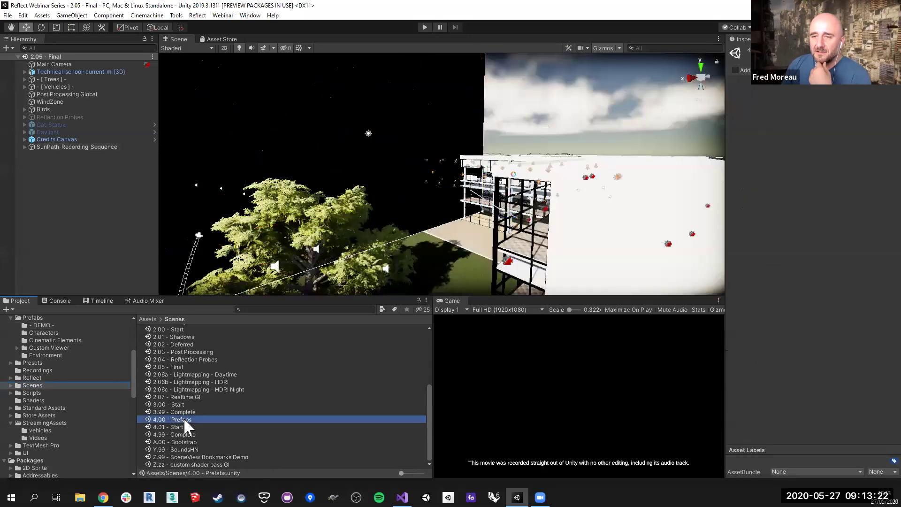
Switch the scene view to the Main Camera's viewpoint and display the - DEMO - prefabs folder.
middle_click_drag(412, 205, 433, 184)
right_click(433, 185)
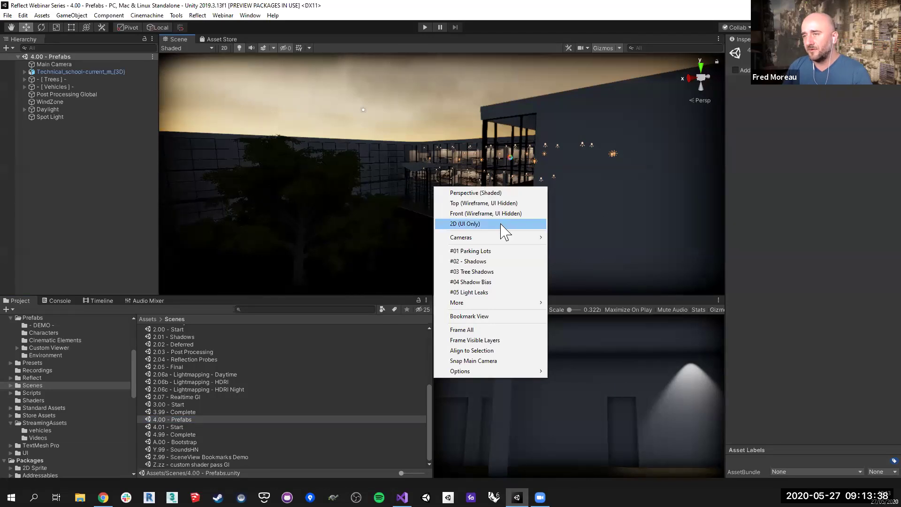
mouse_move(497, 238)
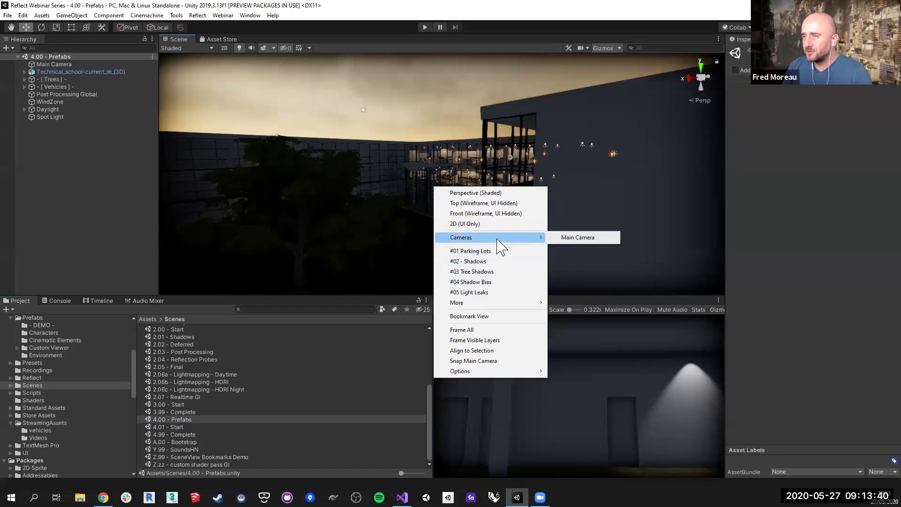
left_click(601, 237)
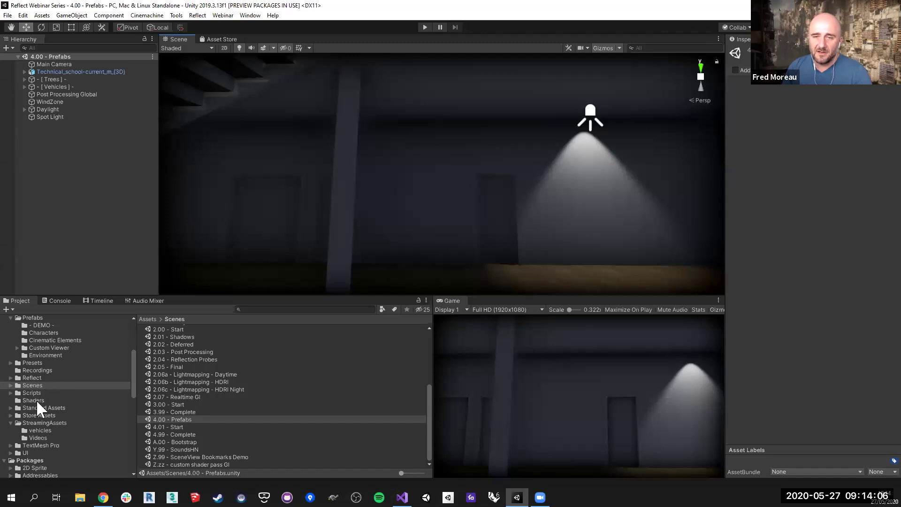
left_click(36, 325)
Duplicate the Spot Light three times and spread the copies in a row along the wall.
left_click(49, 117)
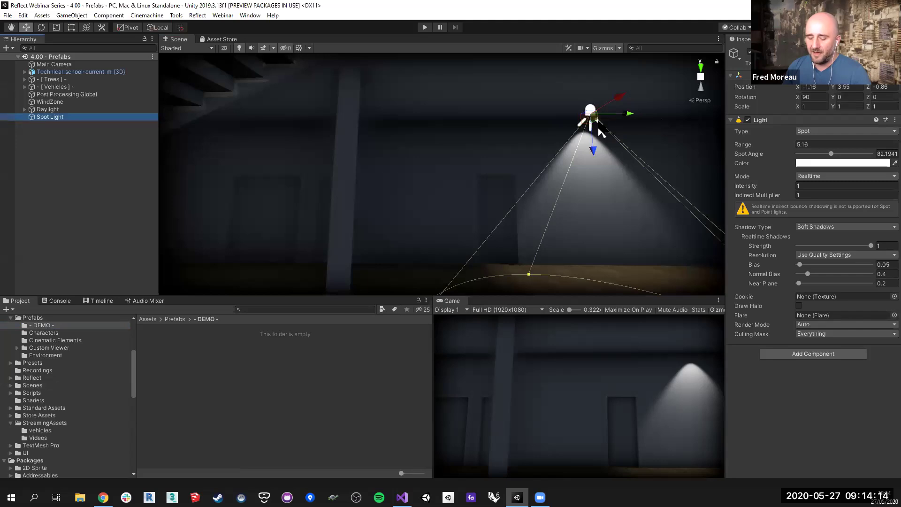
key("ctrl+d")
left_click_drag(626, 113, 338, 118)
key("ctrl+d")
key("ctrl+d")
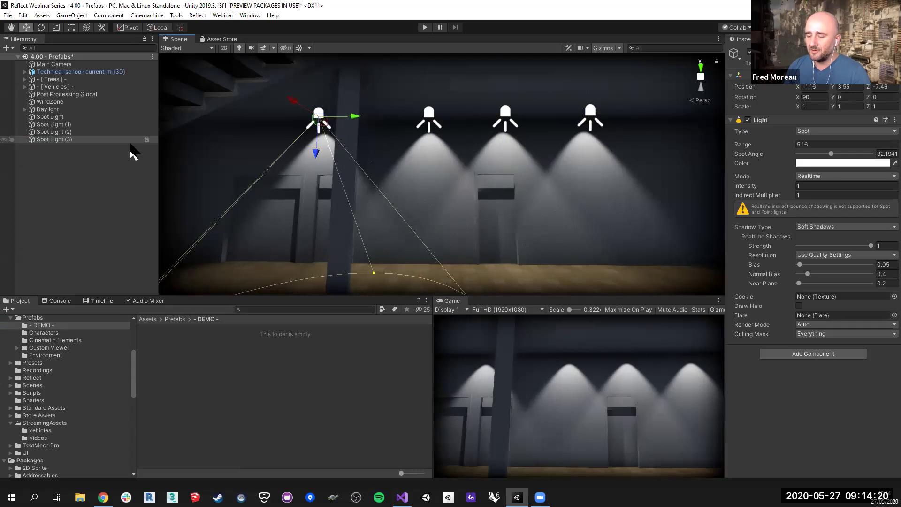
Set the Spot Angle of all four spot lights to 62 at once.
left_click(100, 117, "shift")
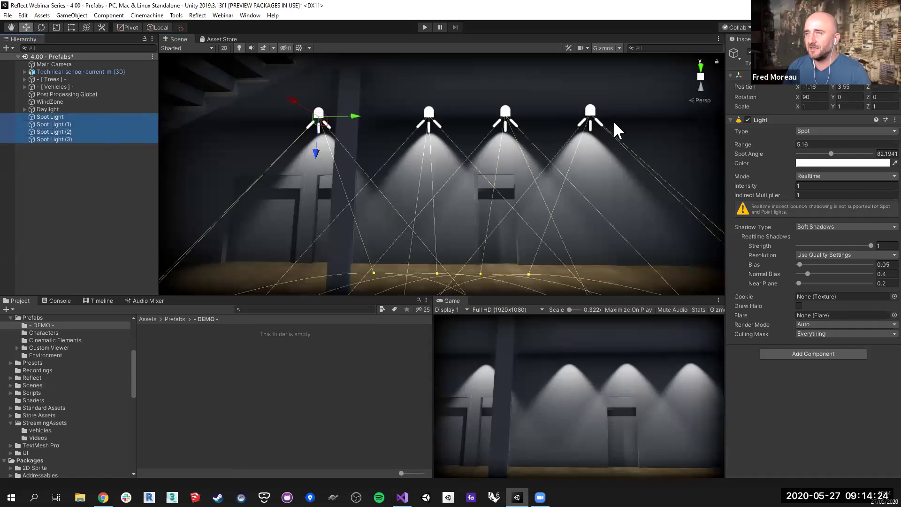
left_click(822, 154)
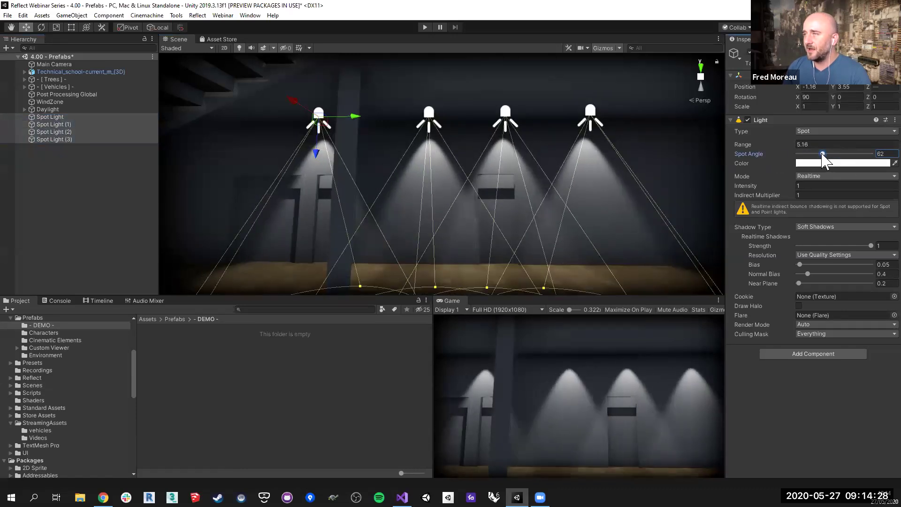
left_click(86, 160)
Delete the three duplicates Spot Light (1), (2) and (3), keeping only the original Spot Light.
left_click(69, 124)
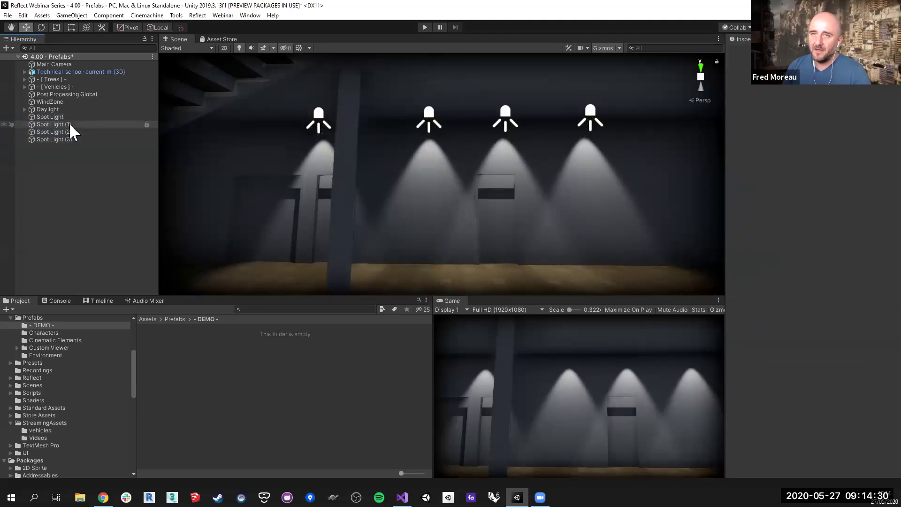
left_click(72, 136, "shift")
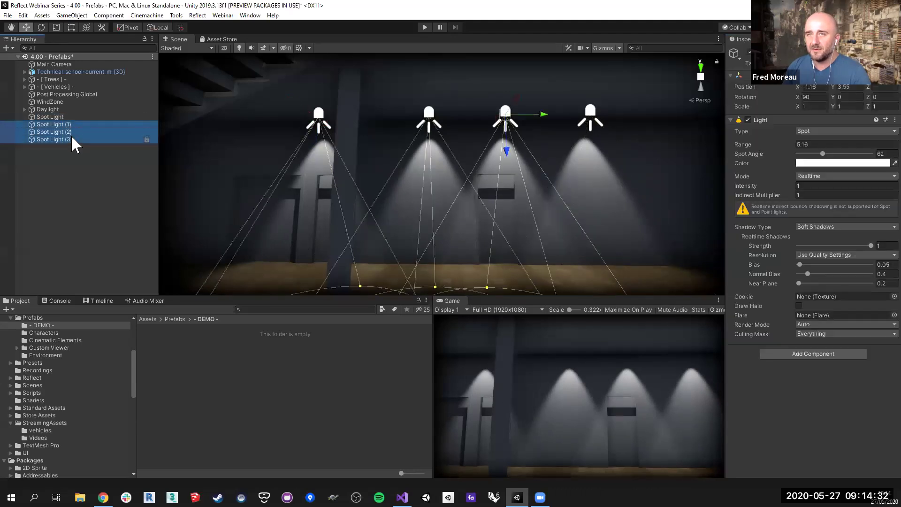
key("Delete")
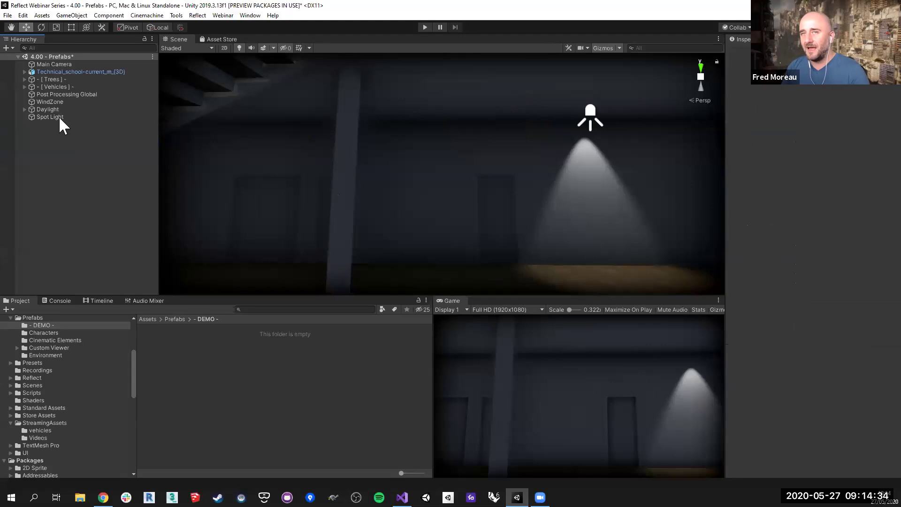
Save the Spot Light as a prefab in the - DEMO - folder and duplicate its instance three times along the wall.
left_click(58, 116)
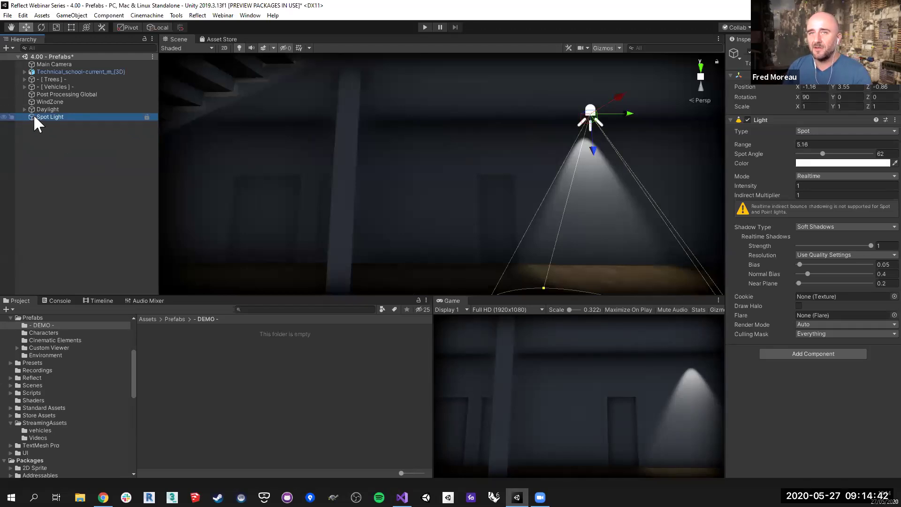
left_click_drag(34, 118, 218, 399)
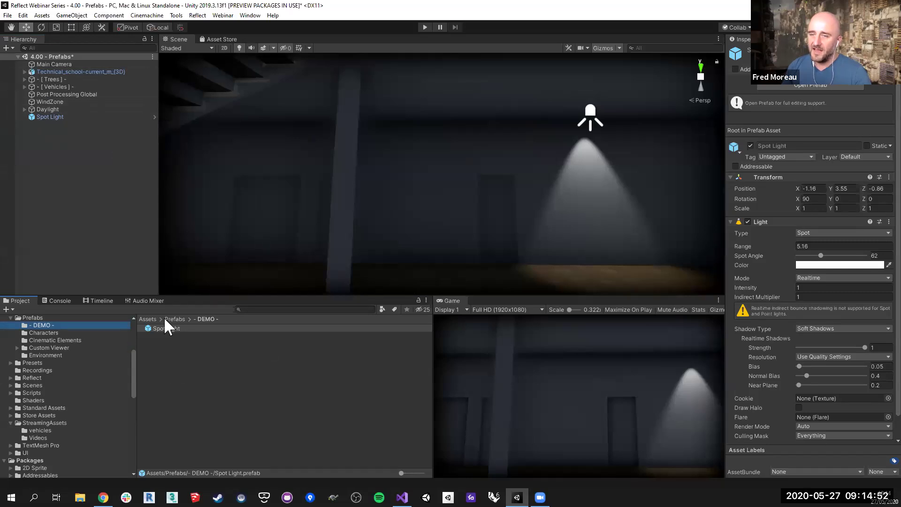
left_click(36, 117)
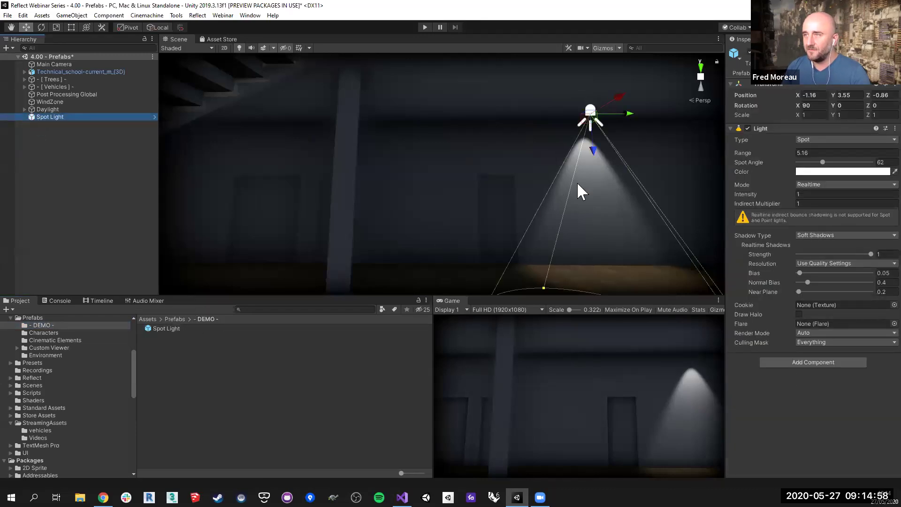
key("ctrl+d")
left_click_drag(627, 111, 333, 117)
key("ctrl+d")
key("ctrl+d")
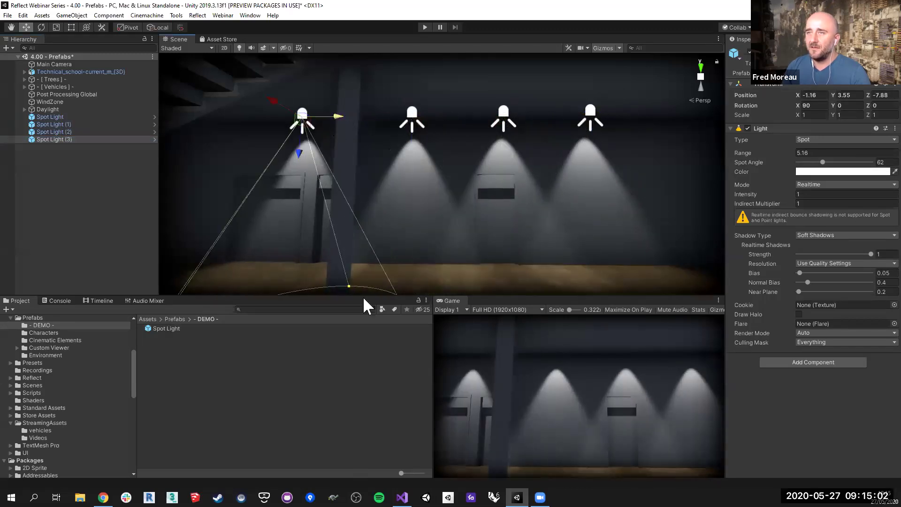
Set the Spot Light prefab asset's Spot Angle to 68 and its Intensity to 1.18.
left_click(148, 326)
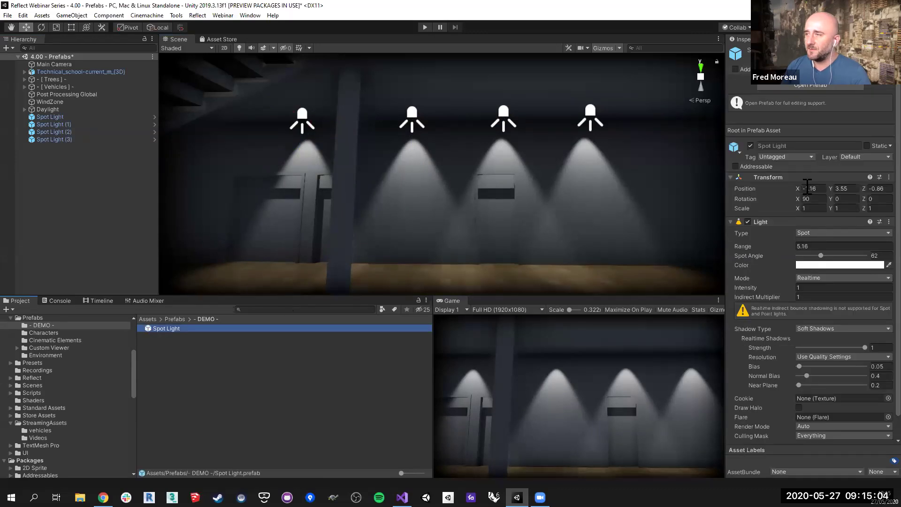
left_click_drag(821, 256, 814, 257)
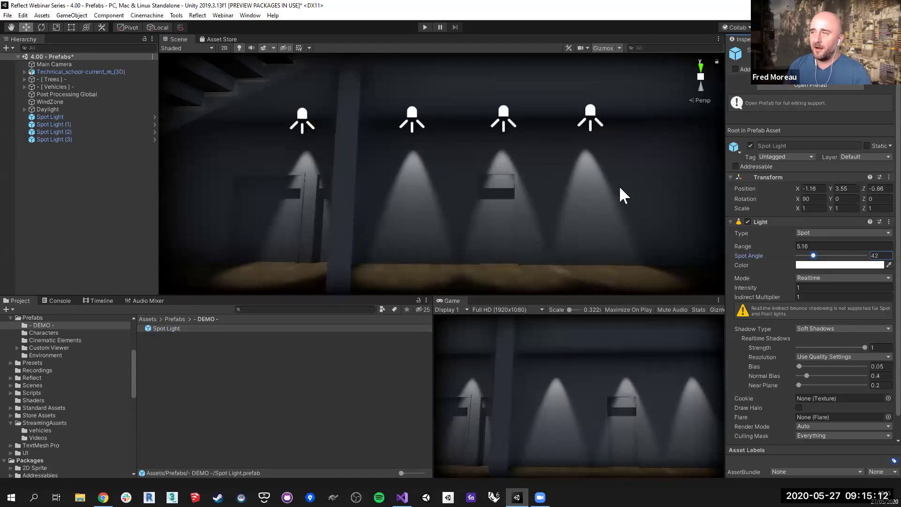
left_click_drag(814, 256, 823, 255)
left_click_drag(757, 287, 748, 281)
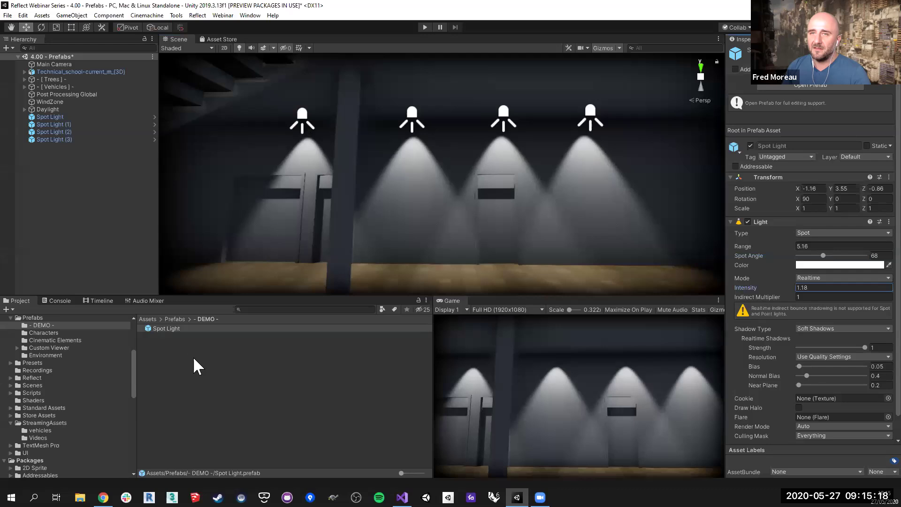
Override the colour of the Spot Light (1) instance with light blue, hexadecimal 64CAFF.
left_click(46, 124)
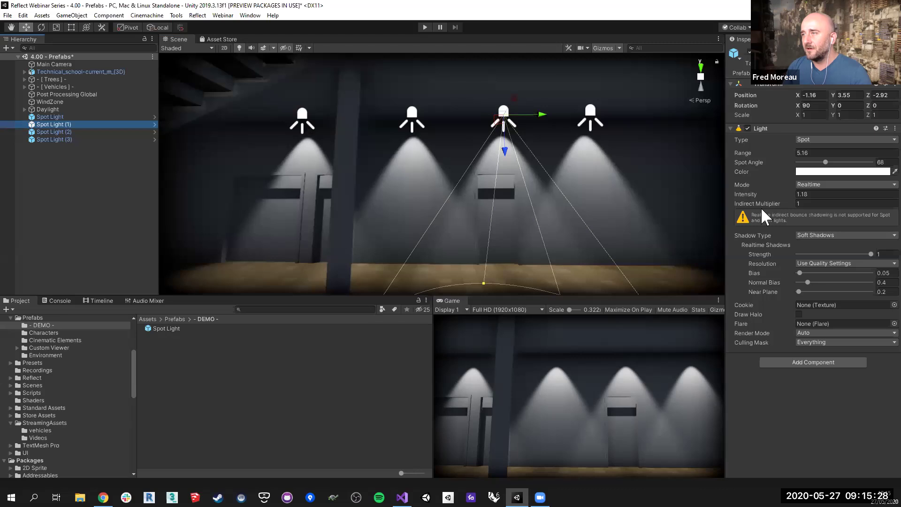
left_click(815, 172)
left_click(743, 326)
left_click_drag(789, 310, 791, 275)
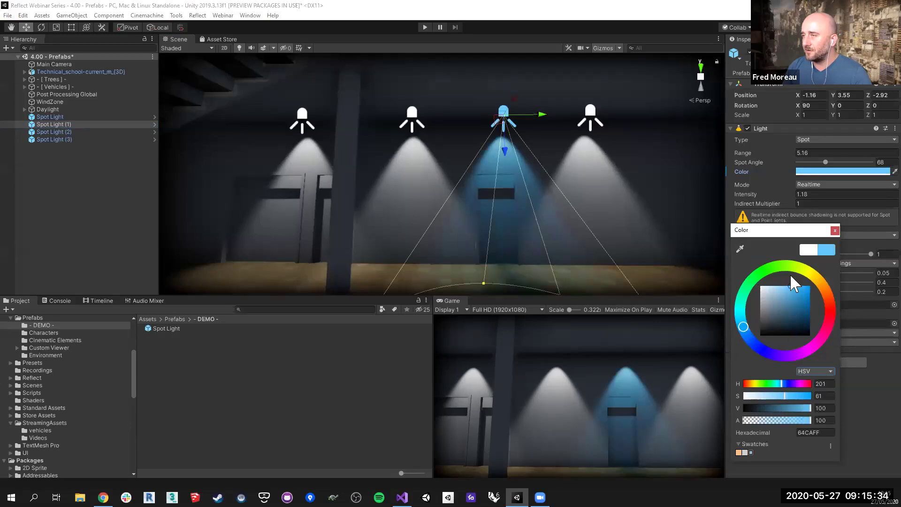
Review the Light component's overrides on the Spot Light (1) instance against its prefab source.
left_click(835, 230)
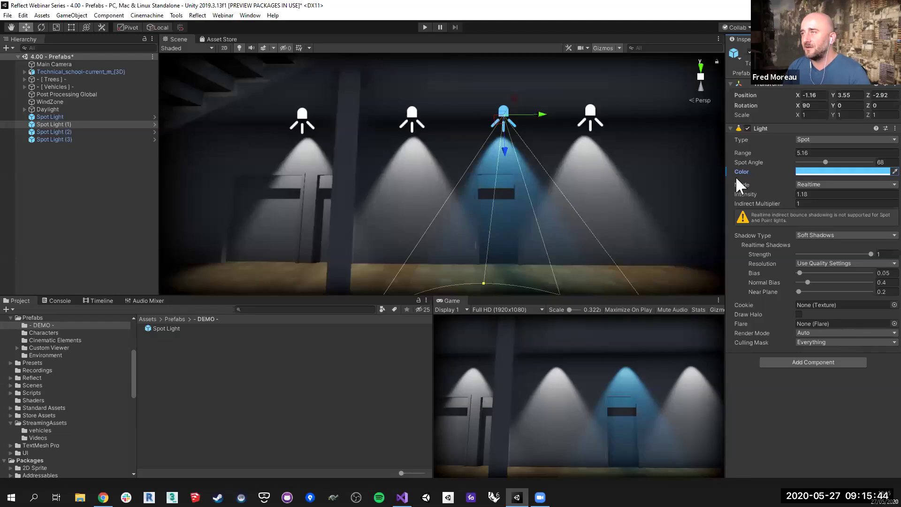
left_click(840, 74)
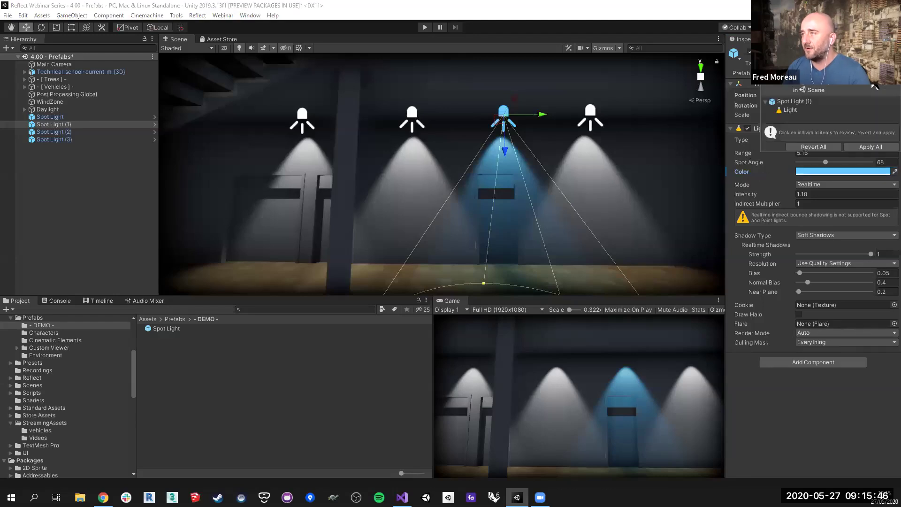
left_click(796, 108)
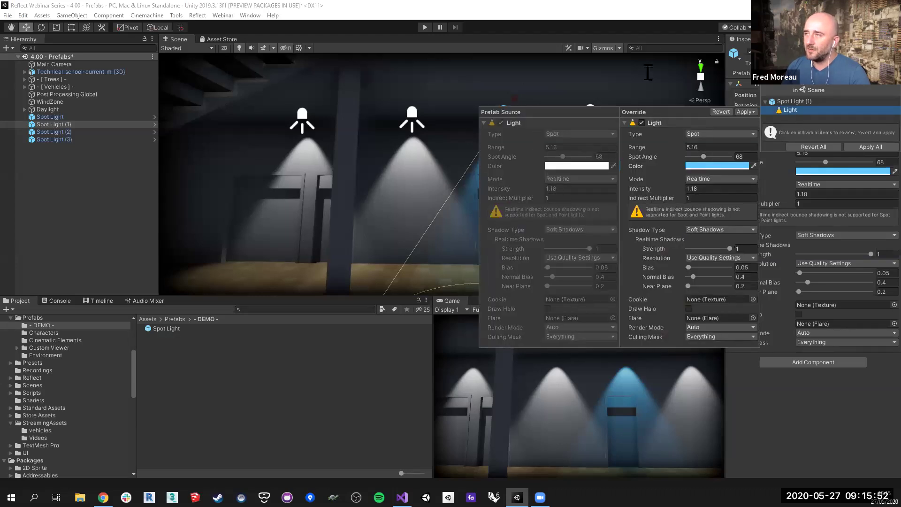
left_click(660, 25)
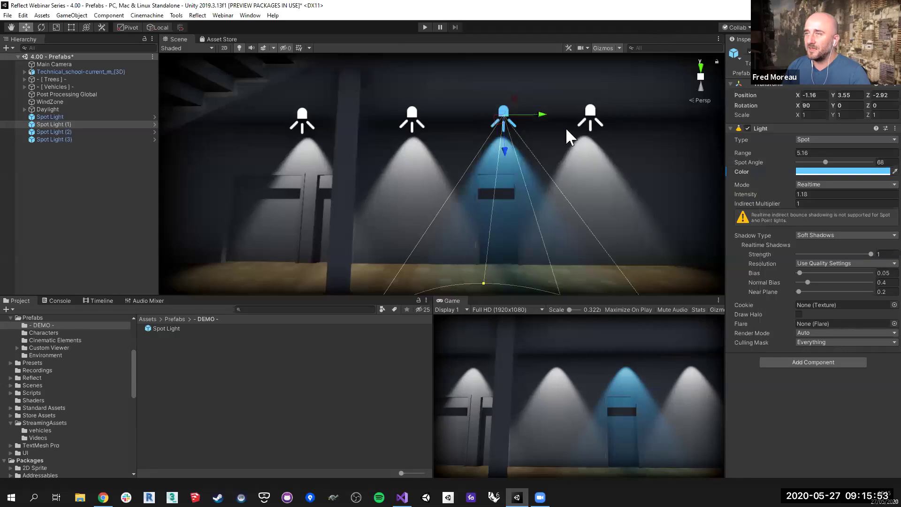
Set the Spot Light prefab asset's Spot Angle to 100.
left_click(60, 203)
left_click(150, 327)
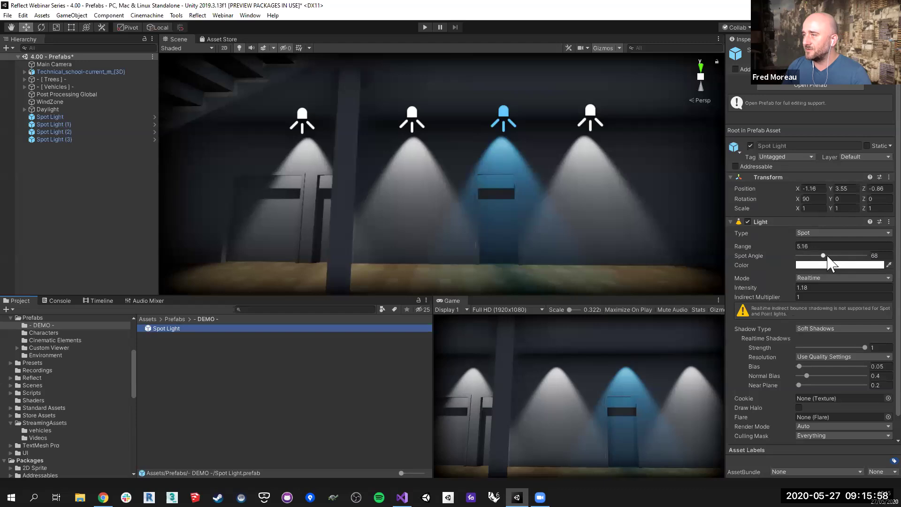
left_click_drag(823, 256, 836, 256)
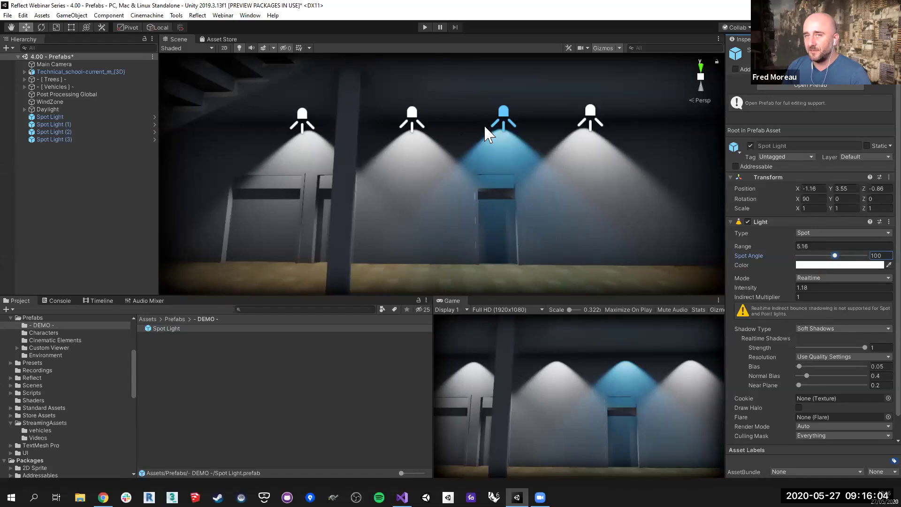
Save the Spot Light (1) instance as a prefab variant in the - DEMO - folder and name it Spot Light Blue.
left_click(52, 125)
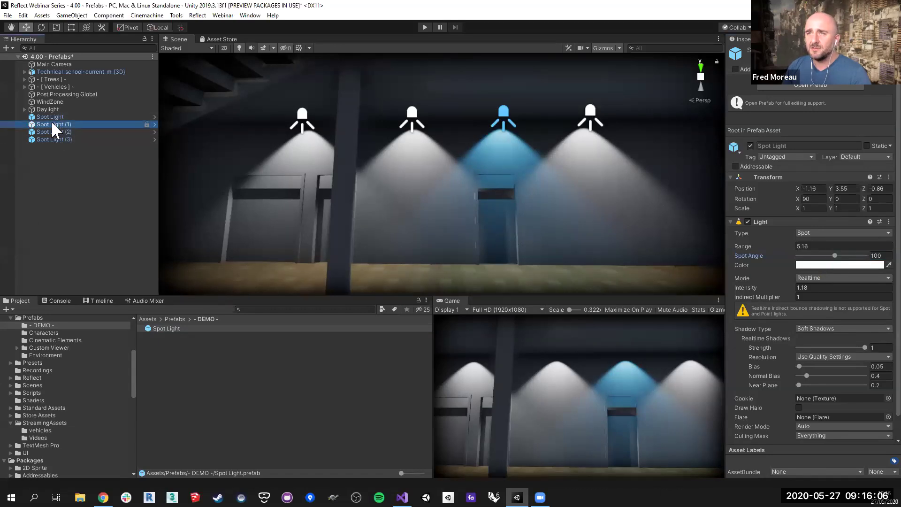
left_click_drag(52, 125, 227, 406)
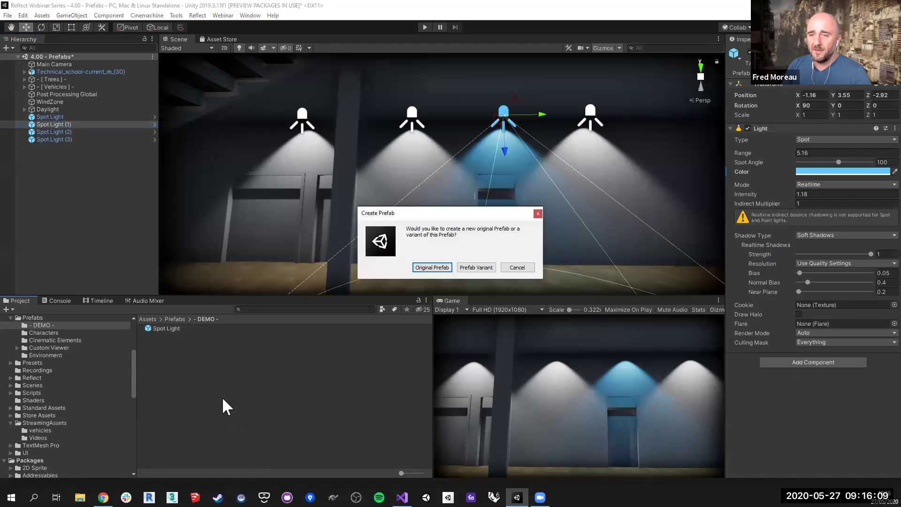
left_click(477, 268)
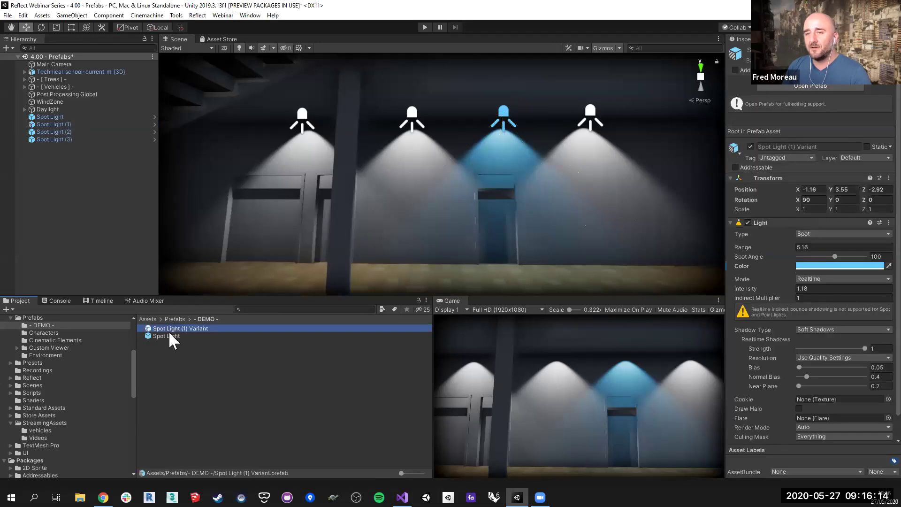
left_click(177, 328)
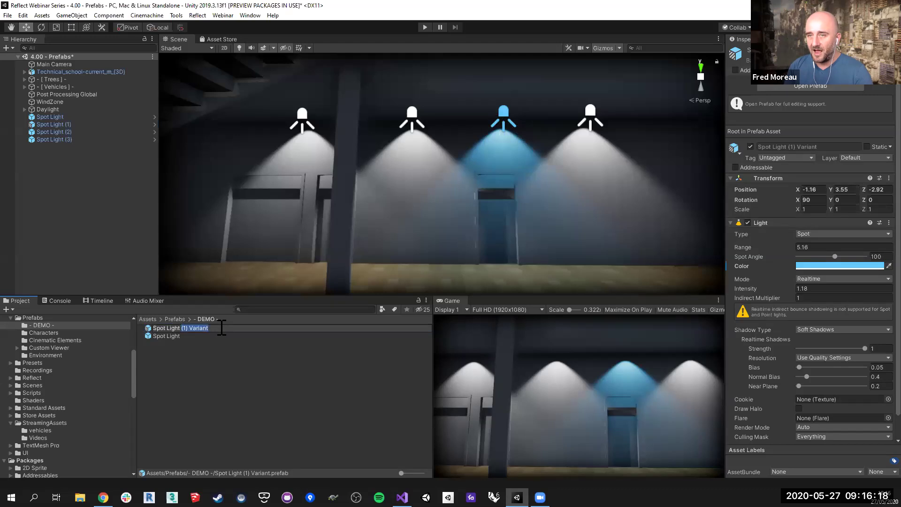
type("Blue")
left_click(221, 326)
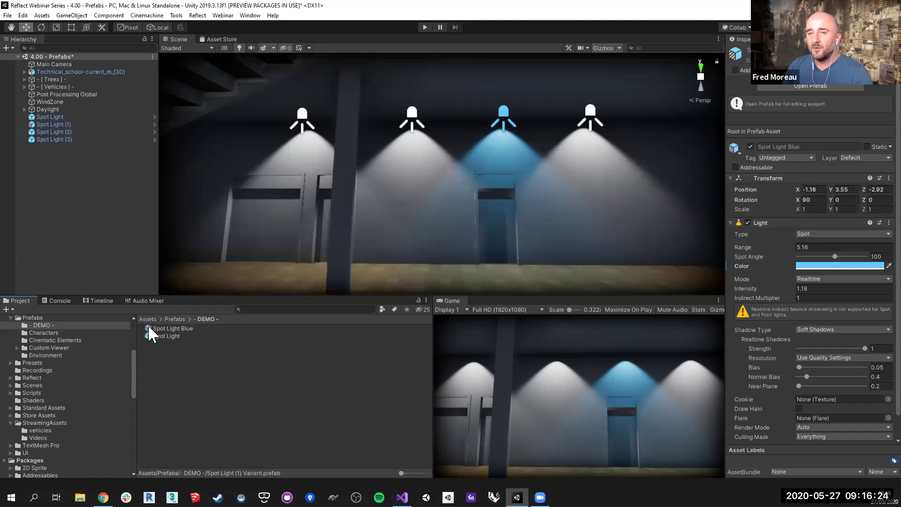
Duplicate Spot Light (1) and move the copy along the wall beyond the last white light, to Z about -10.27.
left_click(39, 125)
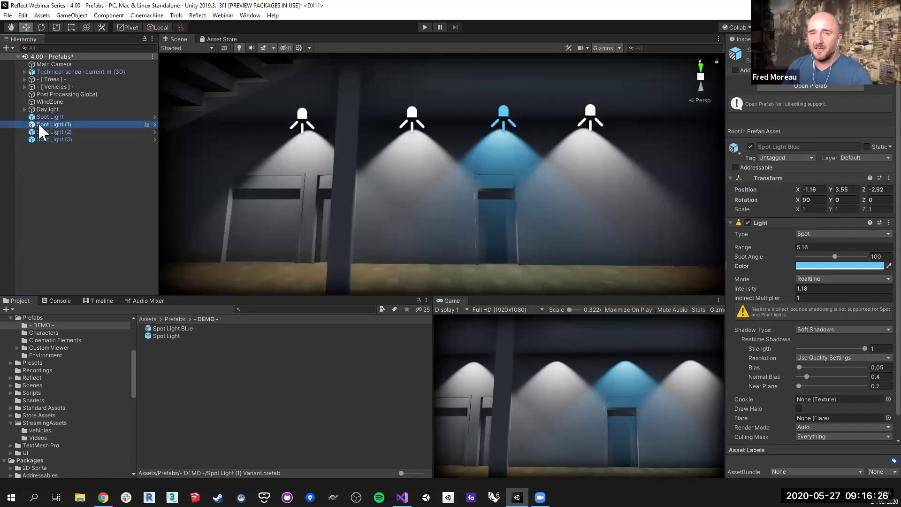
key("ctrl+d")
left_click_drag(535, 119, 238, 131)
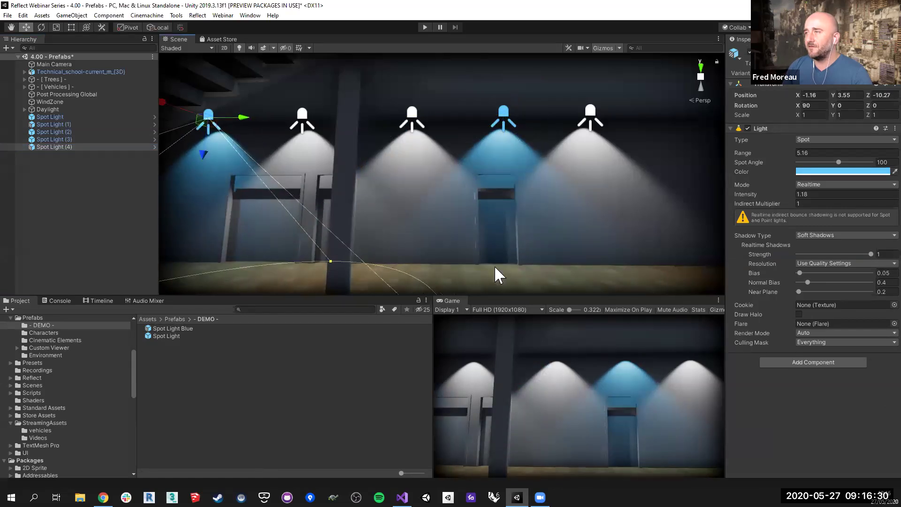
Change the Spot Light Blue variant's colour to a deeper blue, hexadecimal 648BFF.
left_click(206, 329)
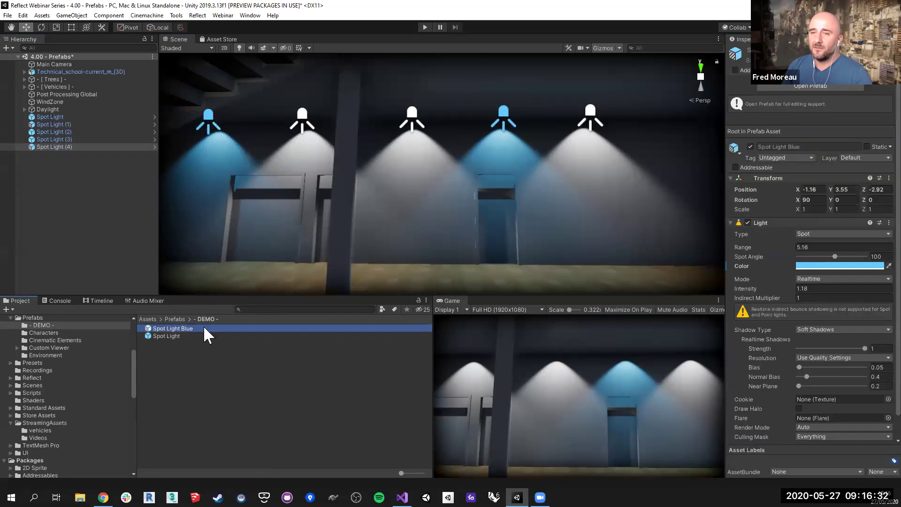
left_click(838, 265)
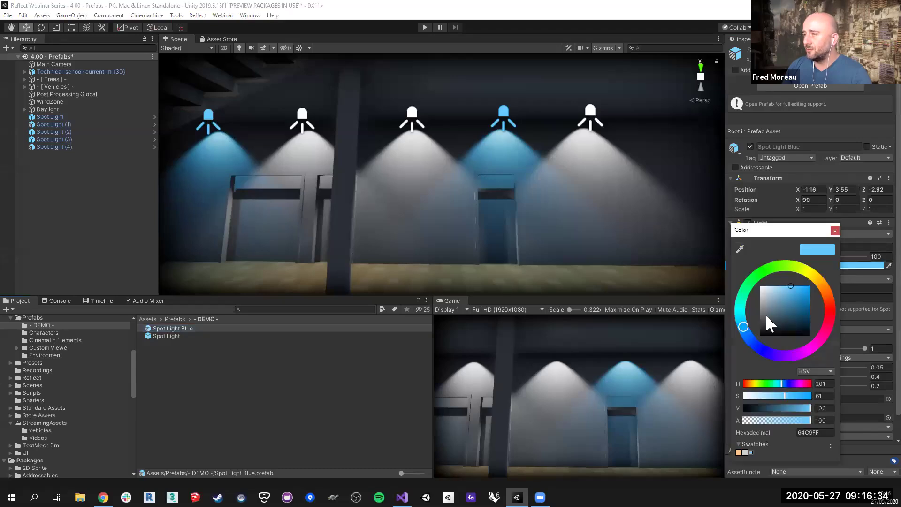
left_click(754, 342)
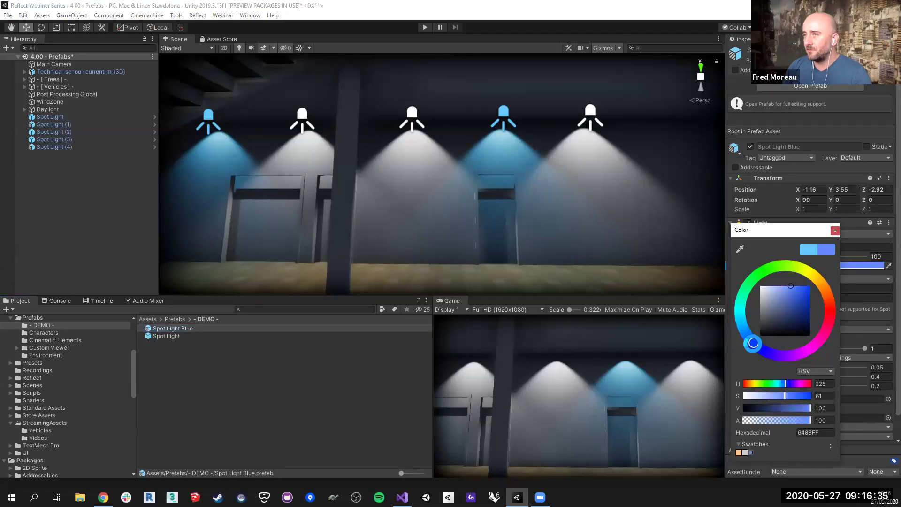
left_click(836, 230)
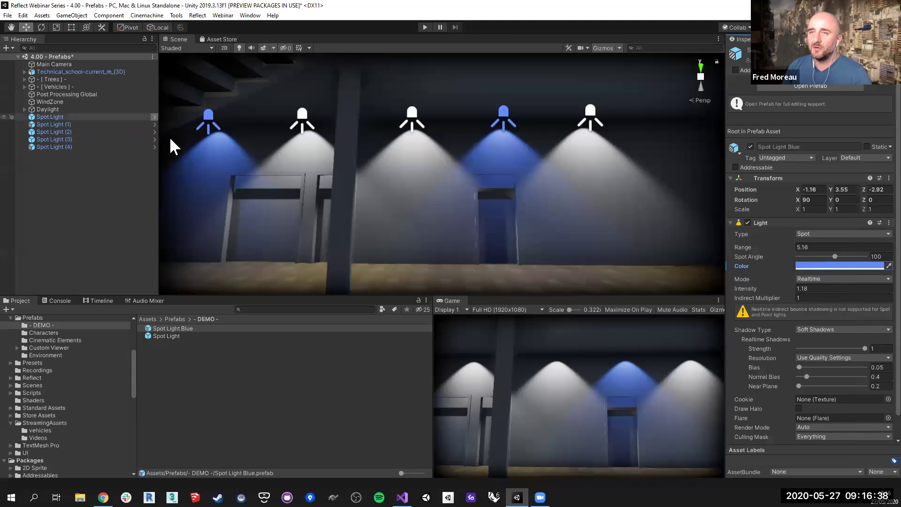
Narrow the base Spot Light prefab's Spot Angle to 64.
left_click(148, 335)
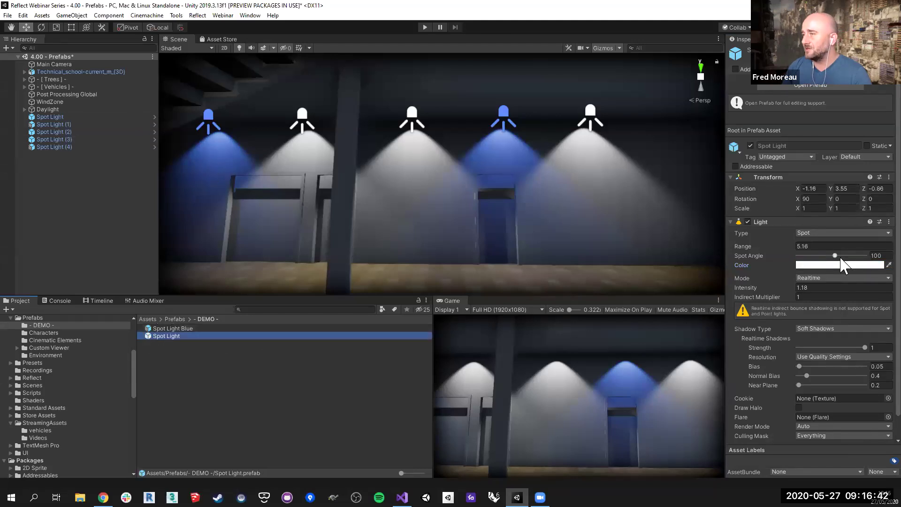
left_click_drag(835, 255, 821, 256)
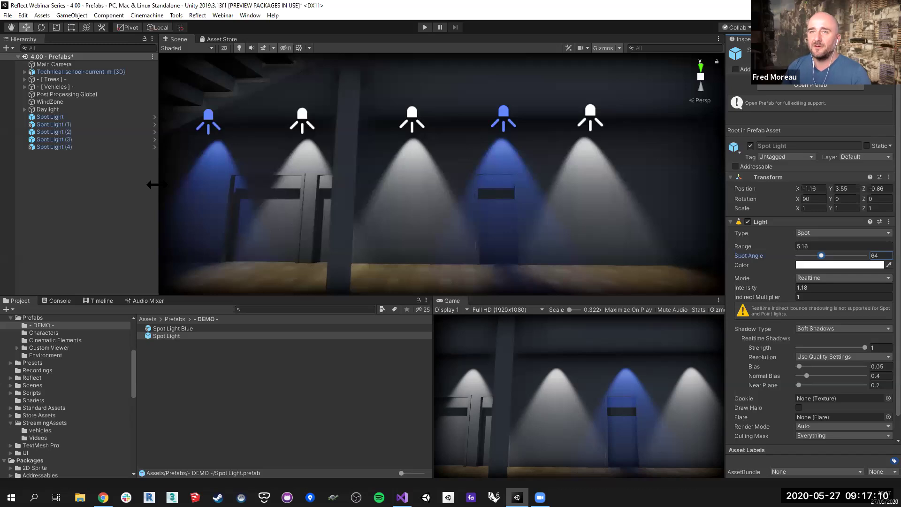
Open the 4.01 - Start scene from the Scenes folder, discarding the changes made to the 4.00 - Prefabs scene.
scroll(92, 379, "down", 8)
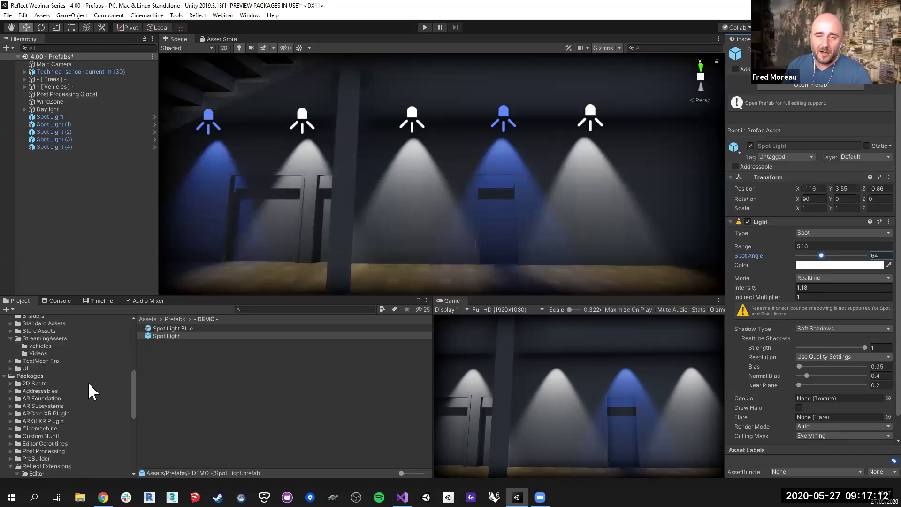
scroll(83, 384, "up", 10)
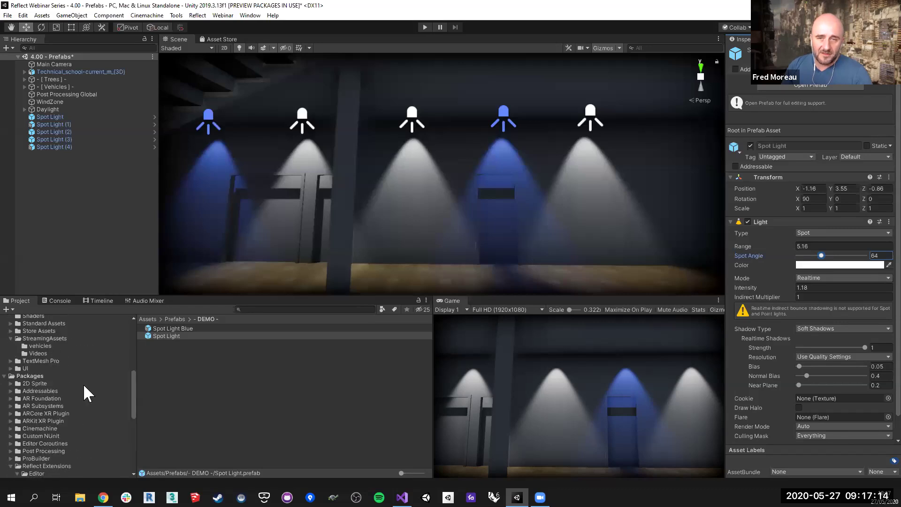
scroll(73, 388, "up", 4)
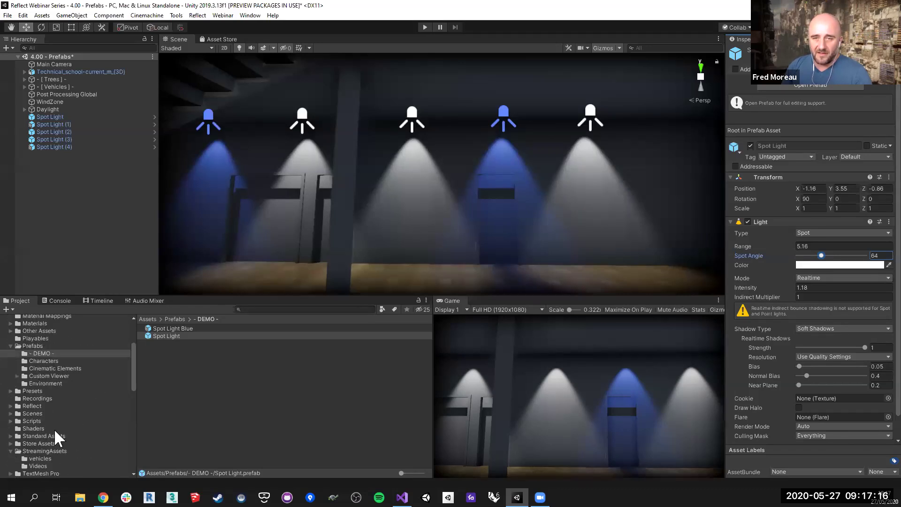
left_click(29, 414)
scroll(244, 415, "down", 8)
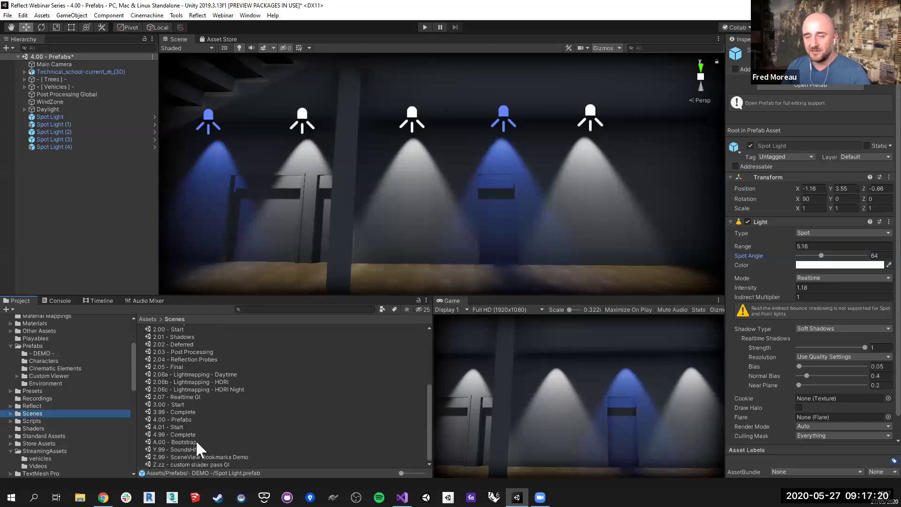
double_click(175, 426)
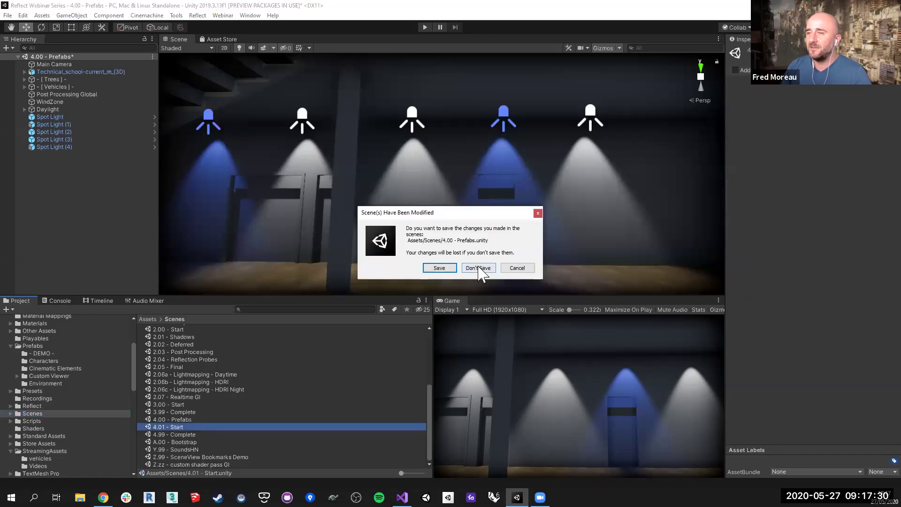
left_click(475, 267)
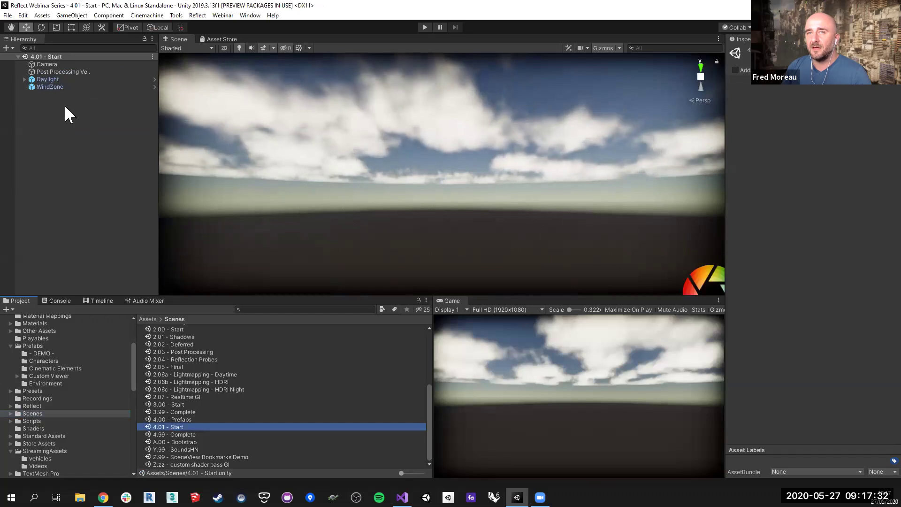
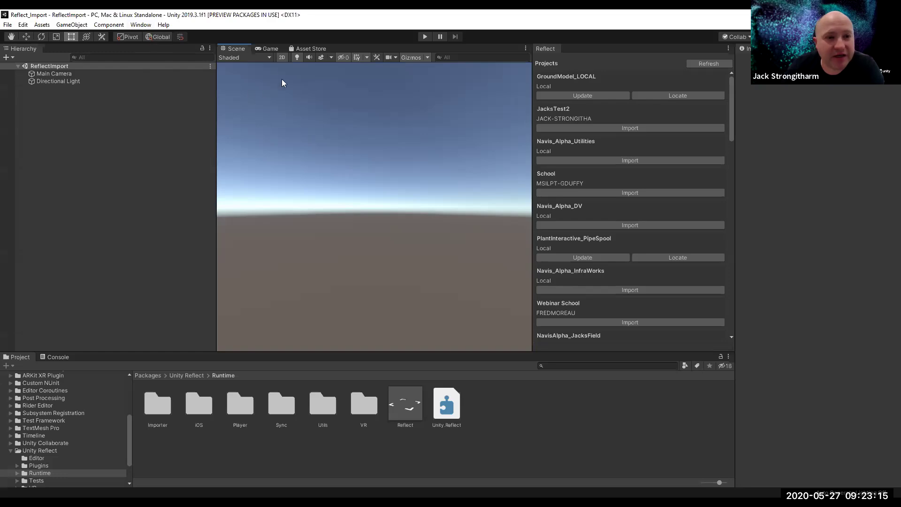
Inspect the Show preview packages option and the Unity Reflect package's details in the Package Manager.
left_click(141, 25)
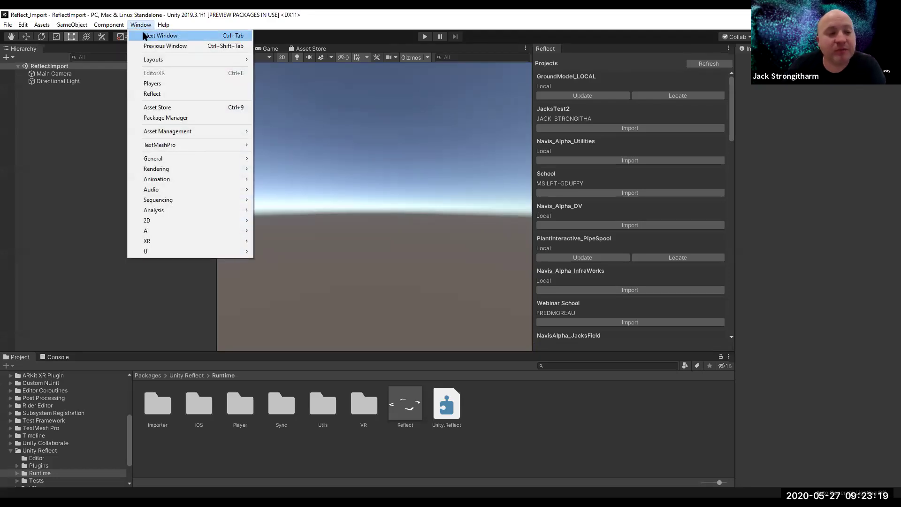
left_click(195, 119)
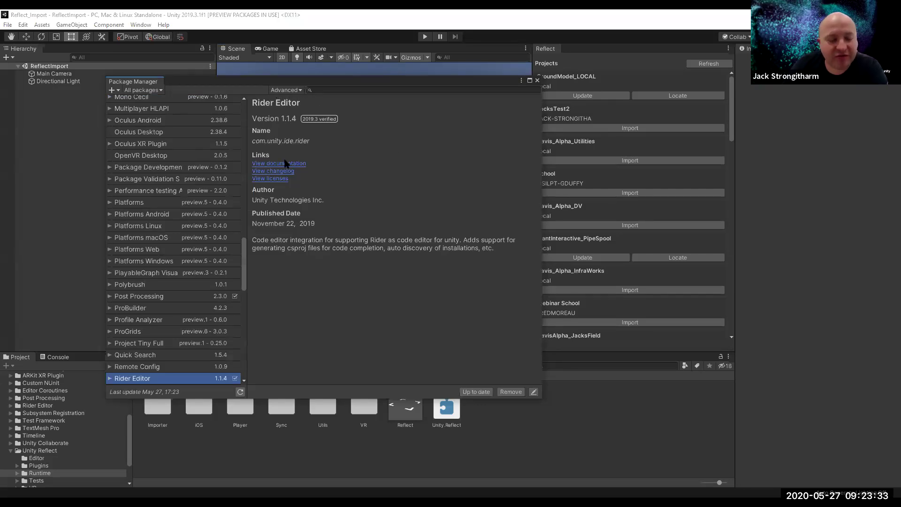
left_click(298, 89)
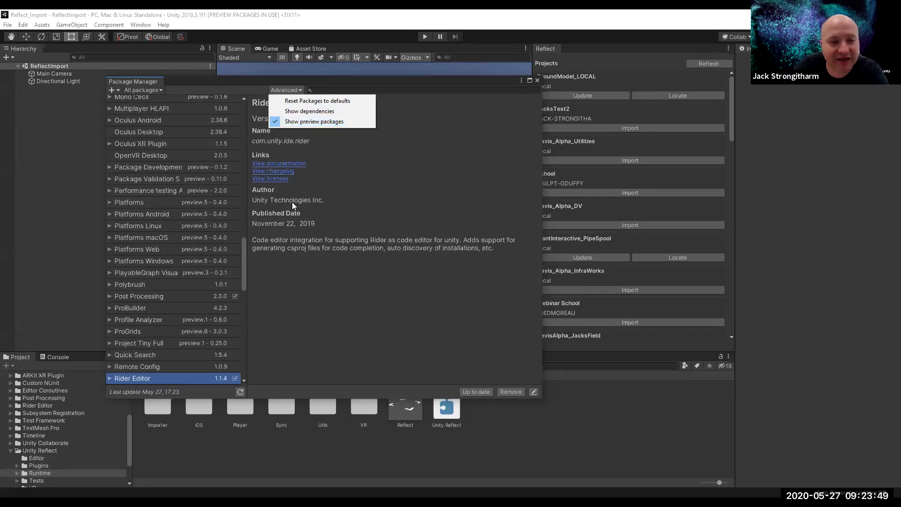
left_click(244, 270)
left_click_drag(244, 276, 247, 298)
scroll(216, 275, "down", 3)
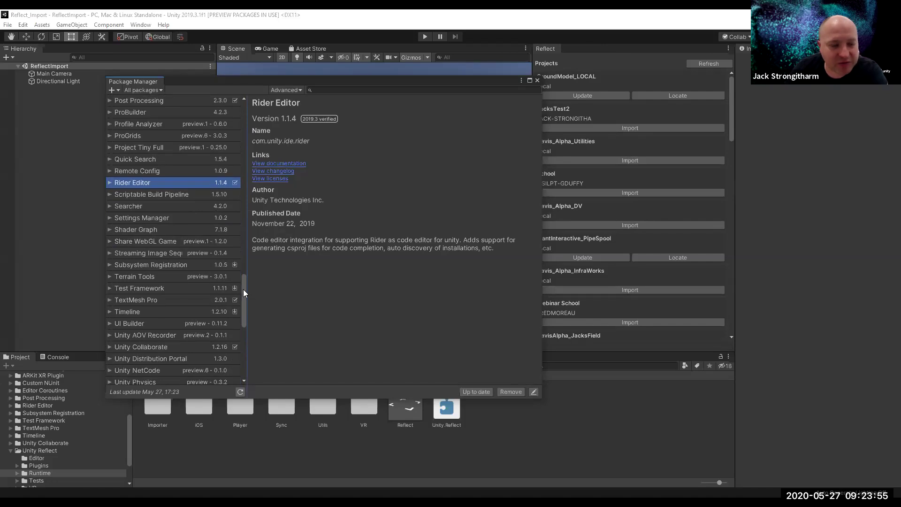
scroll(244, 301, "down", 3)
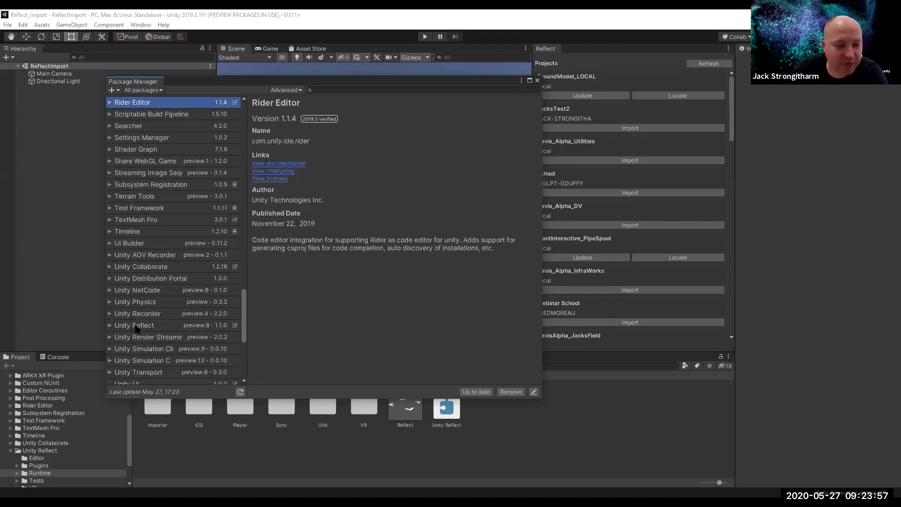
left_click(118, 325)
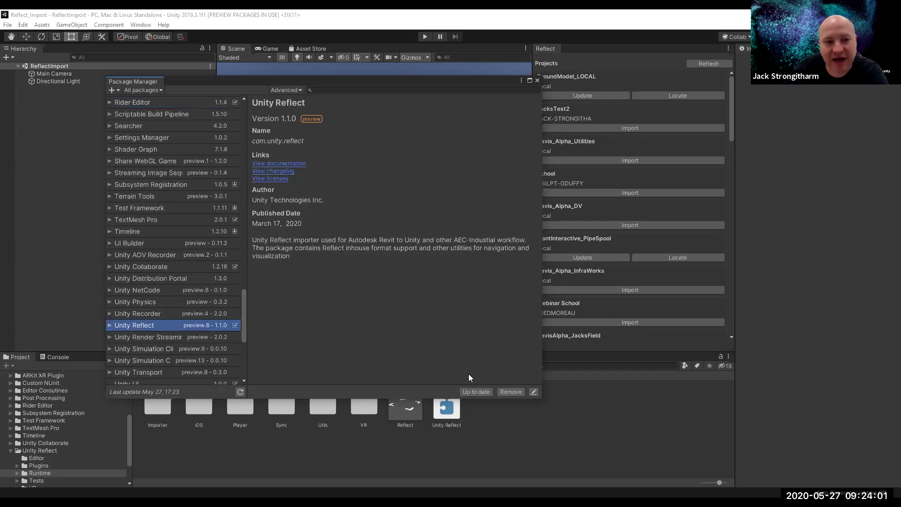
left_click(538, 80)
Browse the list of projects available for import in the Reflect window.
left_click(141, 24)
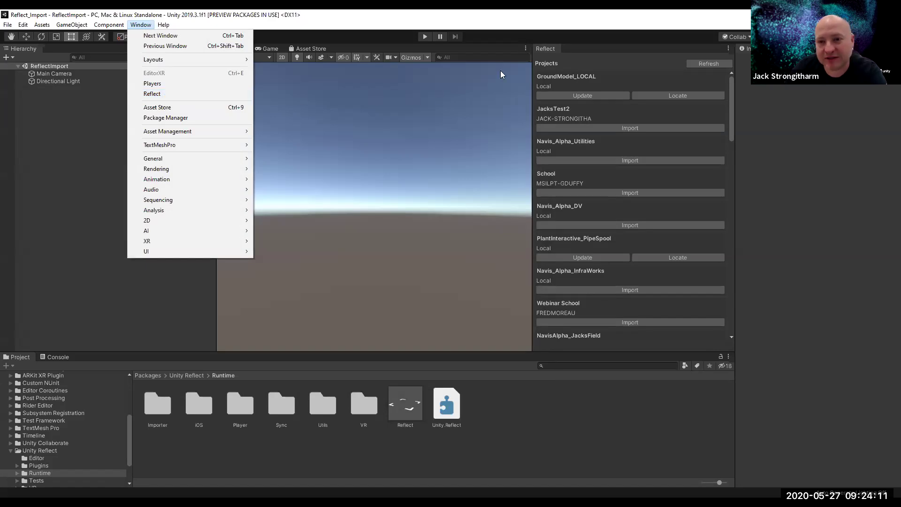
left_click(427, 98)
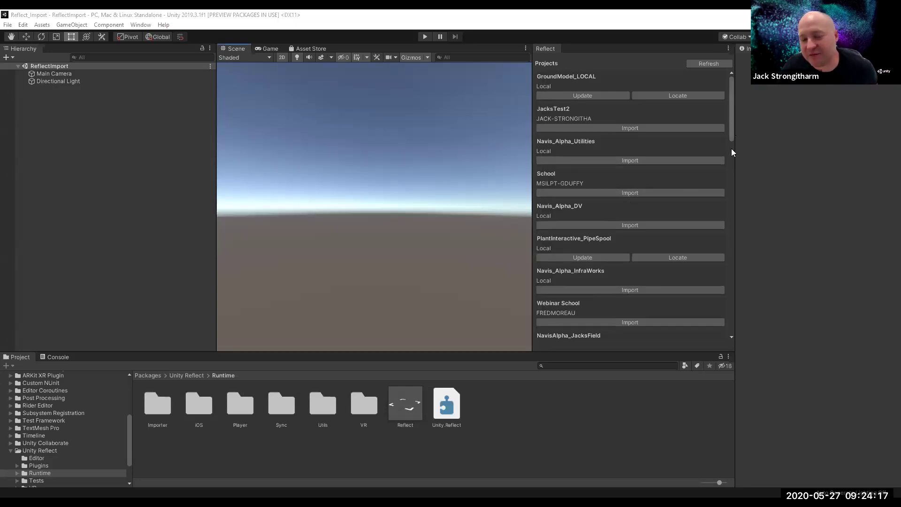
scroll(732, 149, "down", 3)
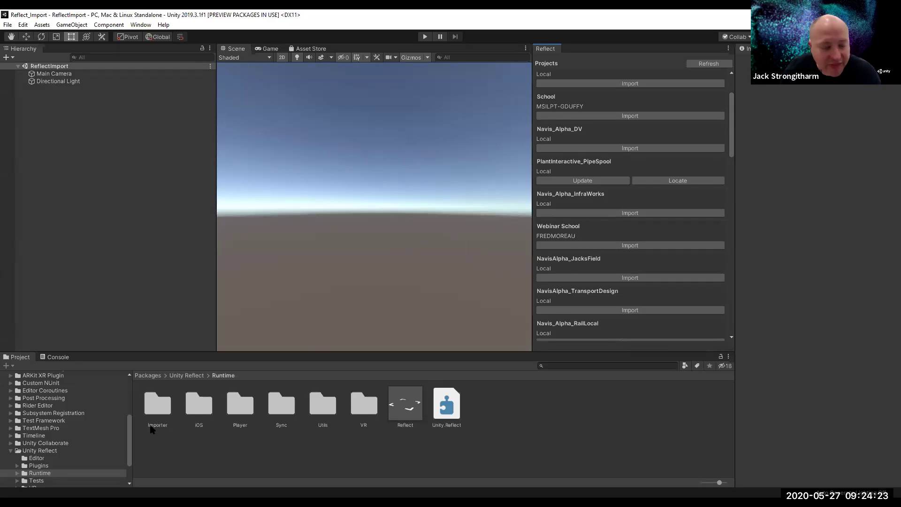
Browse Assets/Reflect/RACHouse_DEMO to the rac_basic_sample subfolder and inspect the imported house prefab's remapped materials.
left_click_drag(128, 408, 131, 380)
left_click(18, 413)
left_click(29, 418)
left_click(10, 419, "alt")
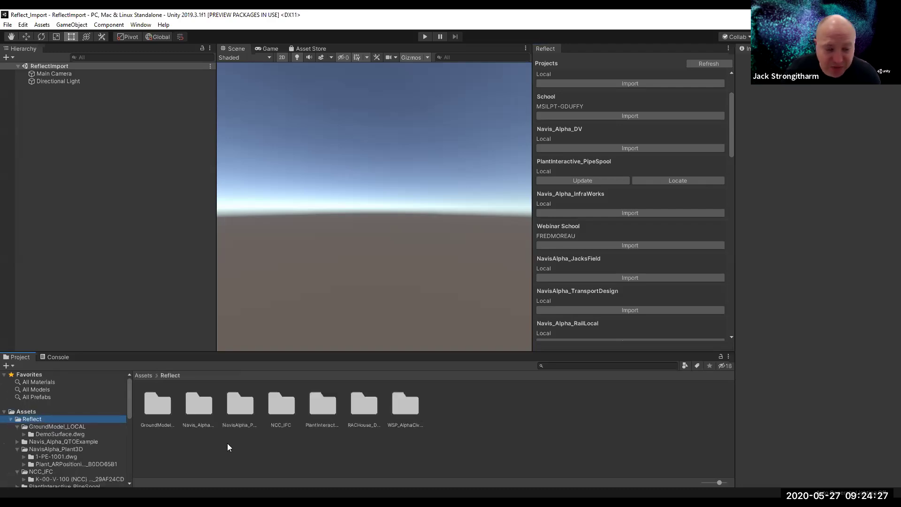
double_click(370, 405)
double_click(159, 405)
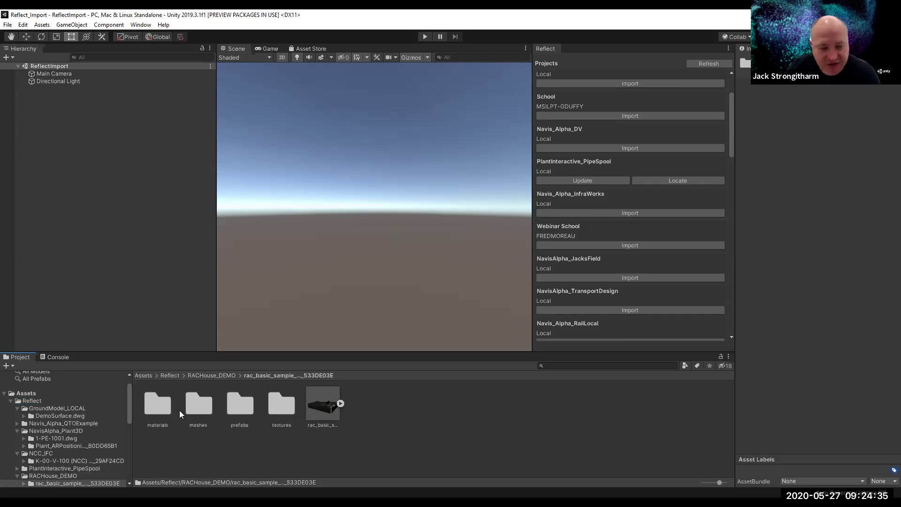
left_click(325, 411)
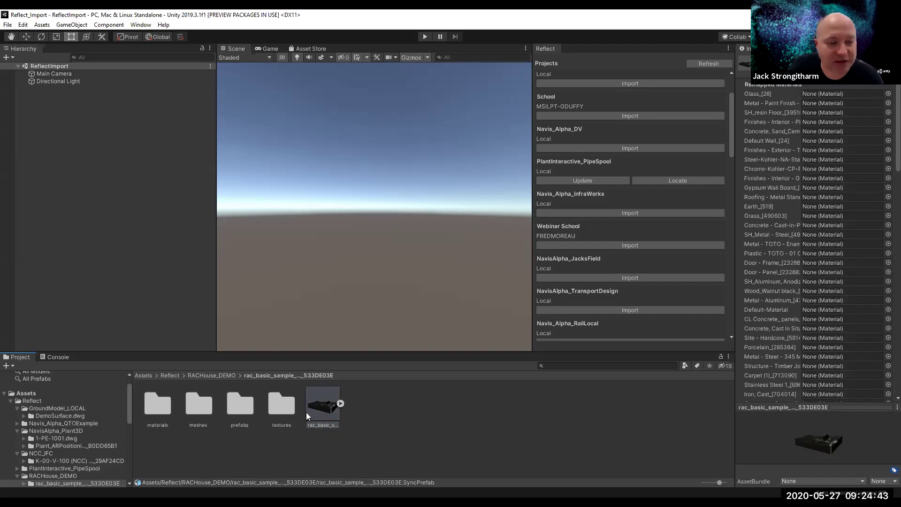
Place the rac_basic_sample house prefab in the ReflectImport scene and frame it in the Scene view.
left_click_drag(322, 406, 148, 246)
double_click(137, 89)
left_click_drag(282, 79, 337, 209, "alt")
key("w")
Inspect the terrain surface's components and the metadata of the timber clad exterior wall, then collapse the house's hierarchy.
left_click(337, 209)
left_click(351, 217)
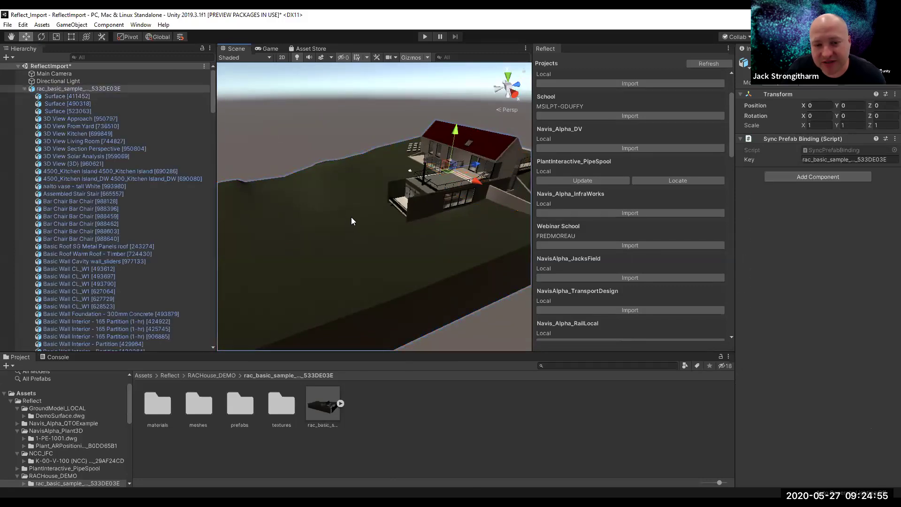
left_click(365, 216)
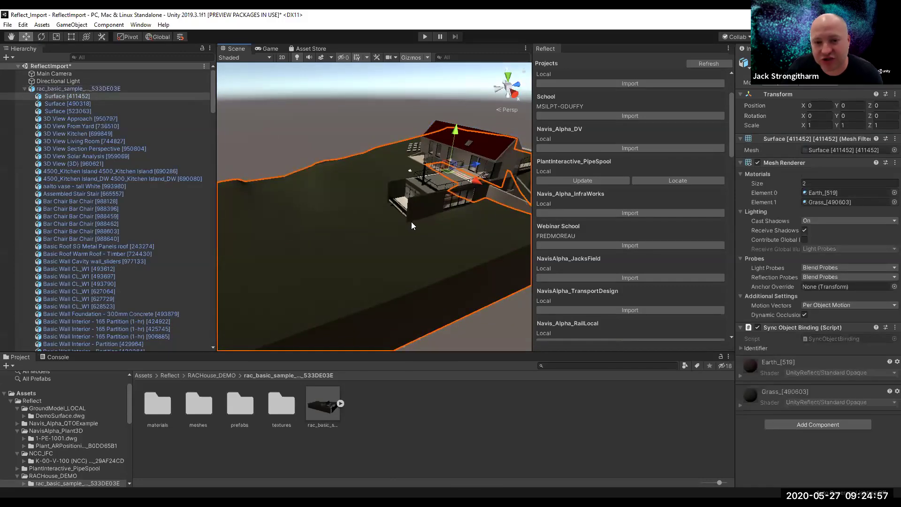
left_click(416, 238)
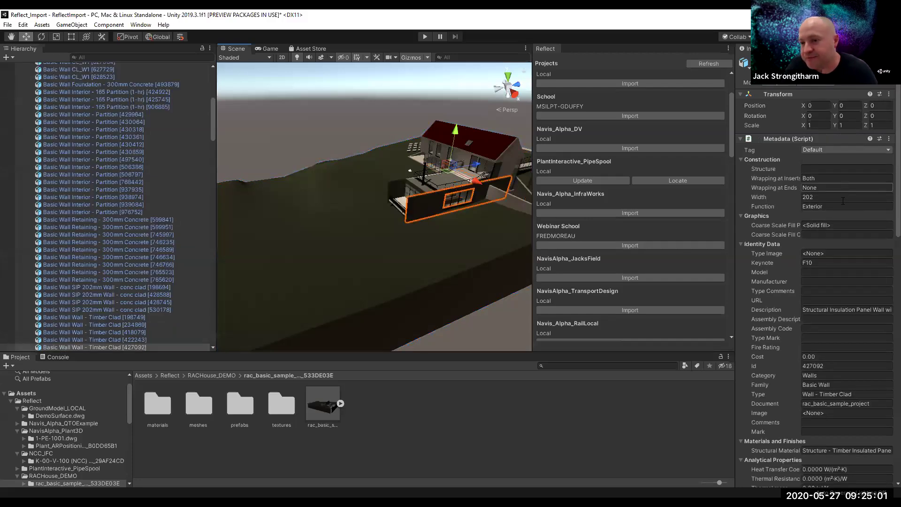
scroll(851, 188, "down", 4)
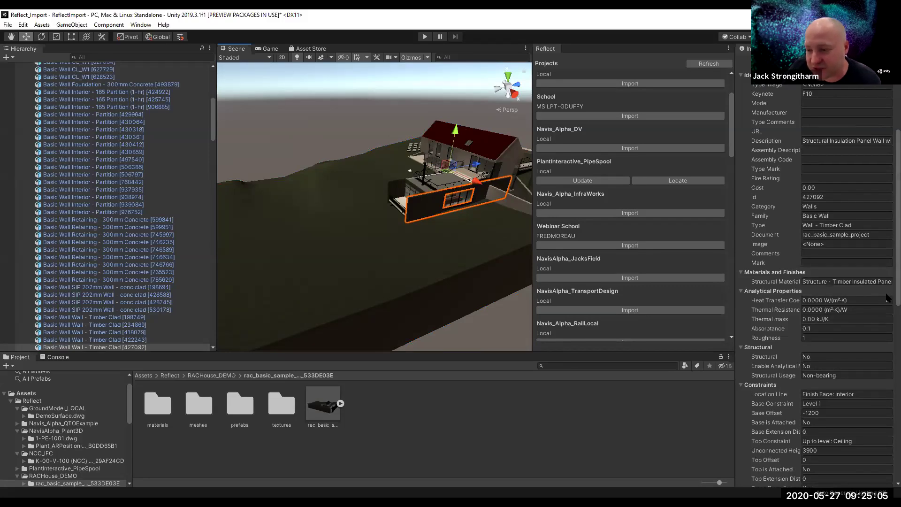
scroll(888, 299, "down", 10)
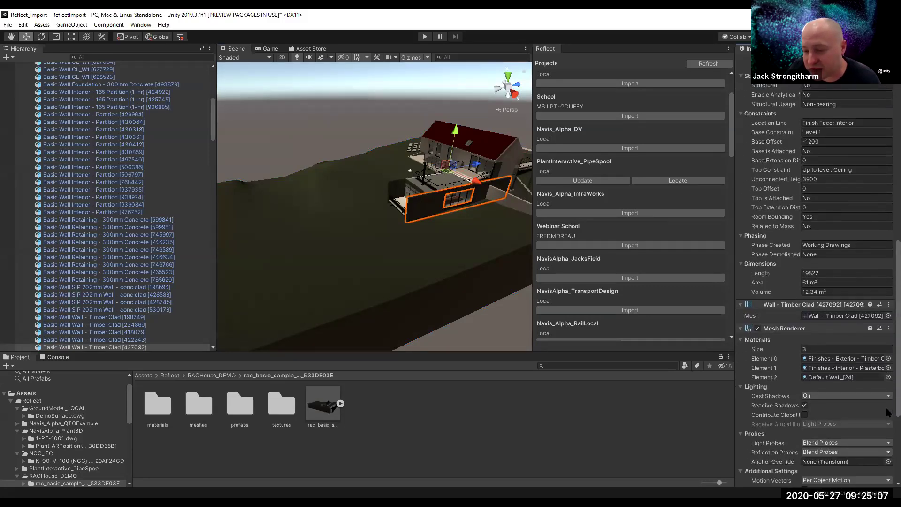
scroll(886, 431, "up", 10)
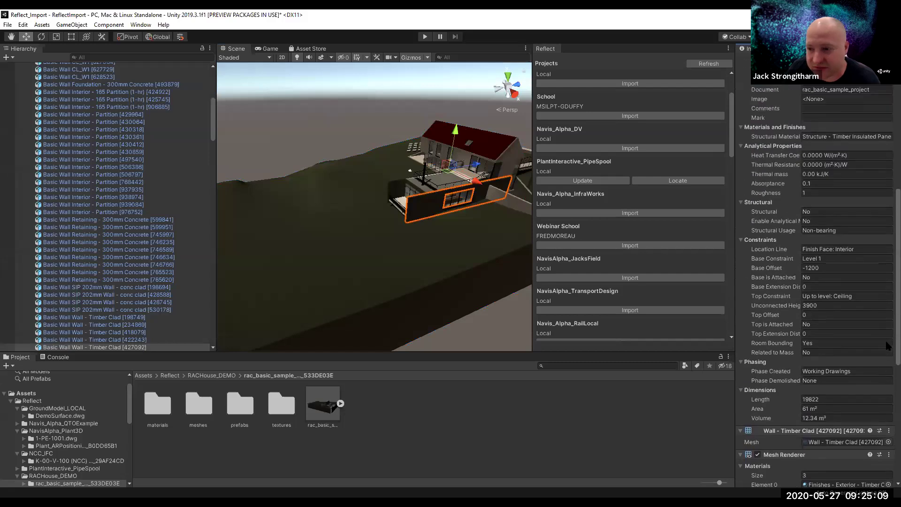
scroll(888, 287, "up", 2)
scroll(317, 169, "up", 4)
left_click_drag(326, 159, 338, 199, "alt")
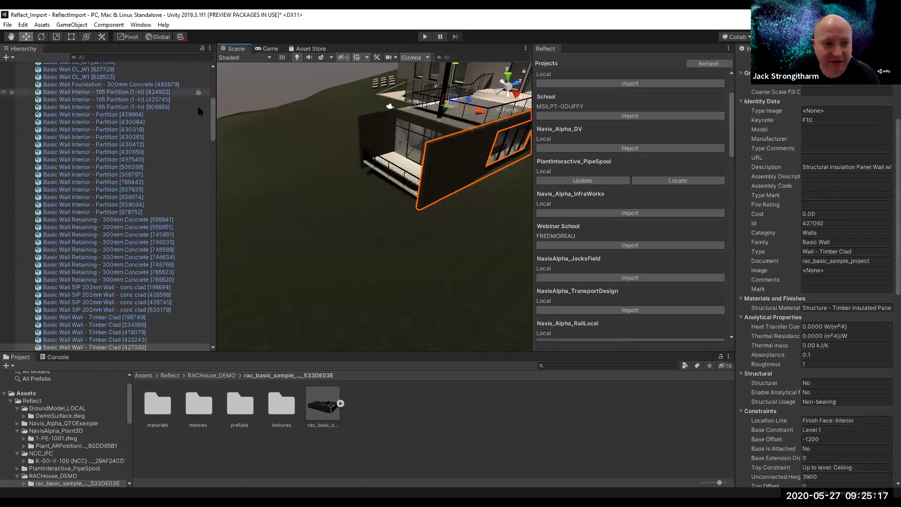
left_click_drag(211, 105, 209, 68)
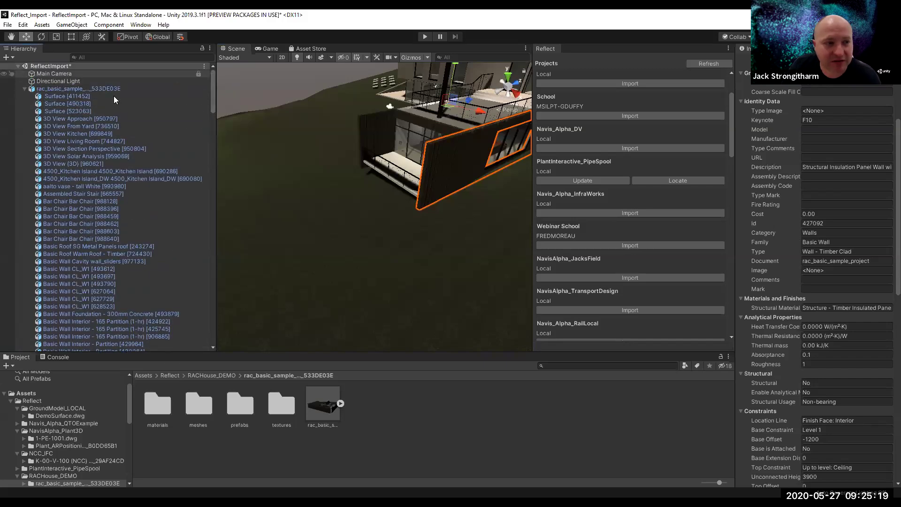
left_click(23, 89)
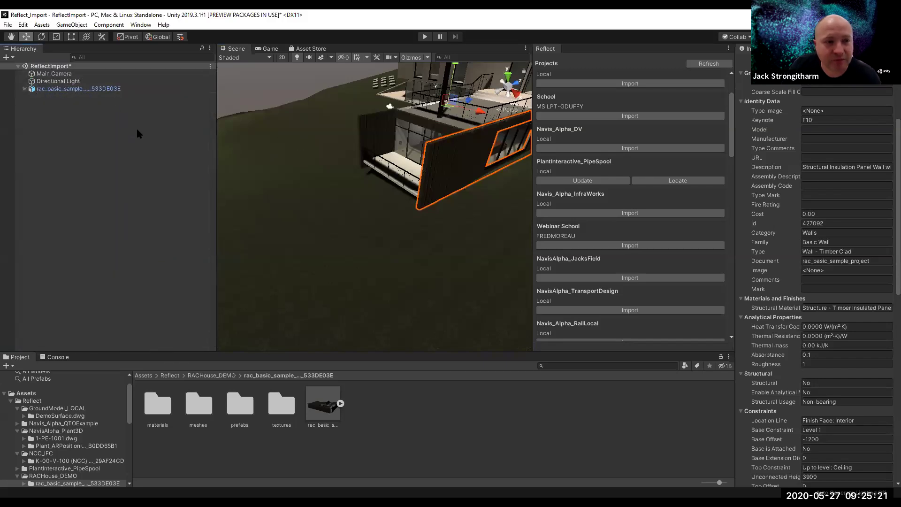
left_click(7, 25)
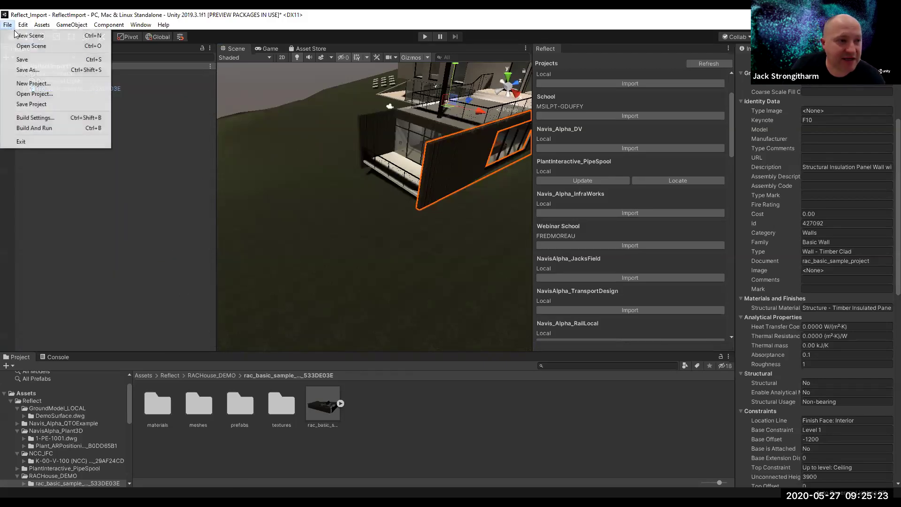
left_click(21, 36)
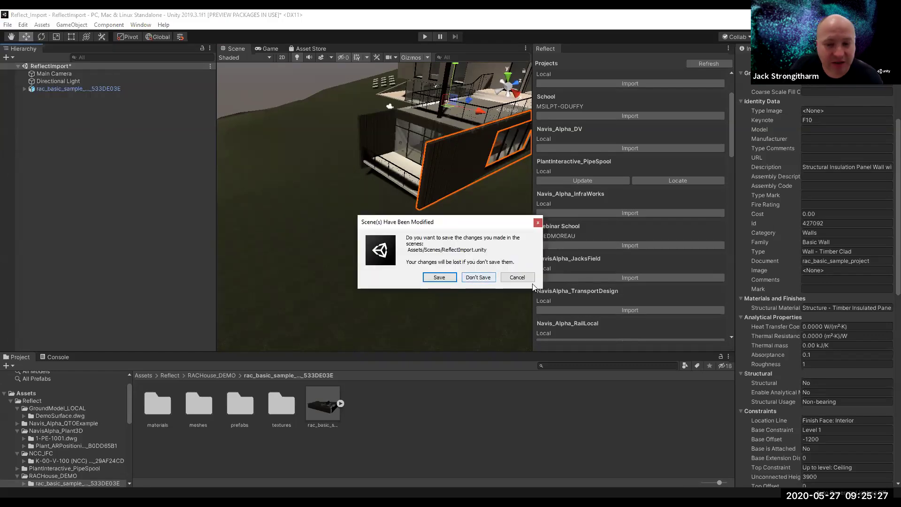
left_click(518, 277)
Delete the rac_basic_sample house model from the ReflectImport scene.
left_click(58, 88)
key("Delete")
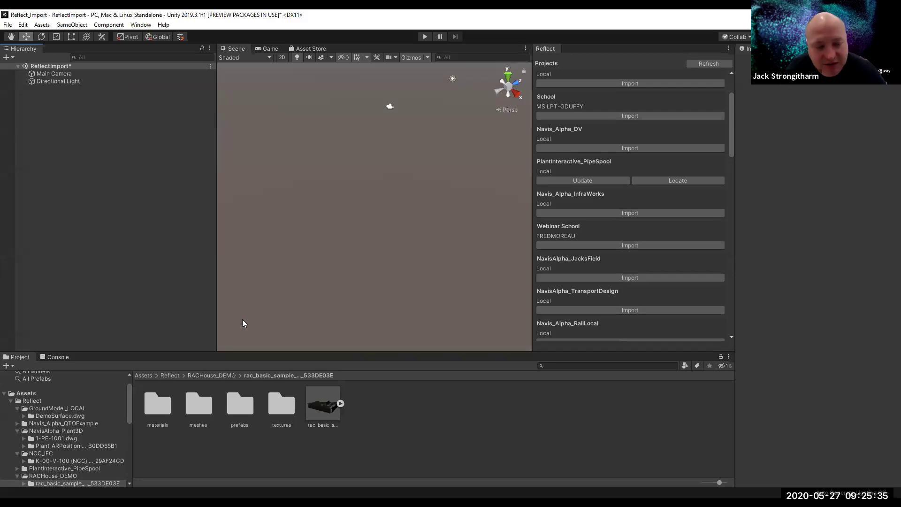
Add the Reflect prefab from Packages/Unity Reflect/Runtime to the ReflectImport scene.
left_click_drag(132, 409, 131, 435)
left_click(37, 414)
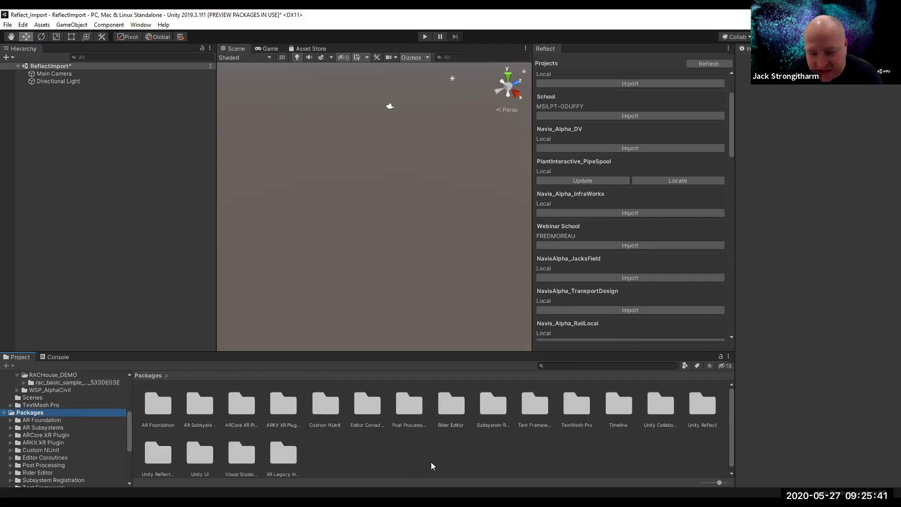
double_click(700, 409)
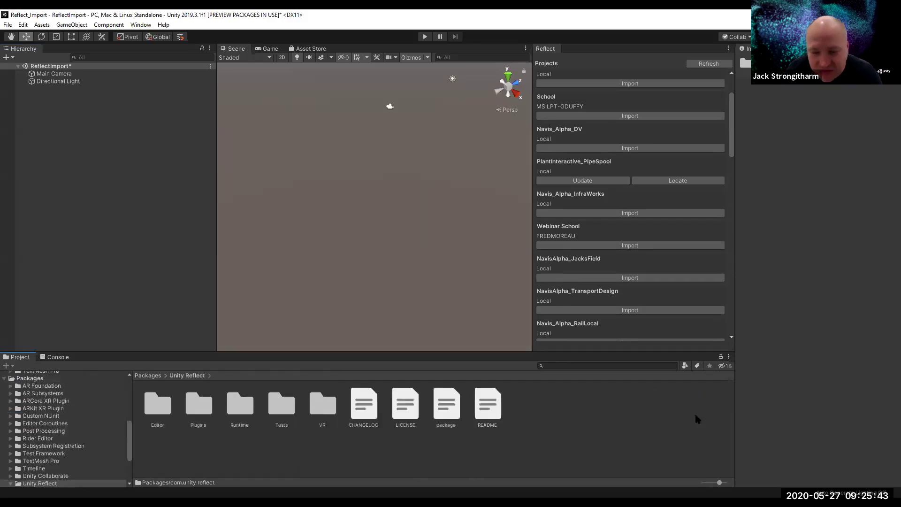
double_click(253, 412)
left_click(408, 408)
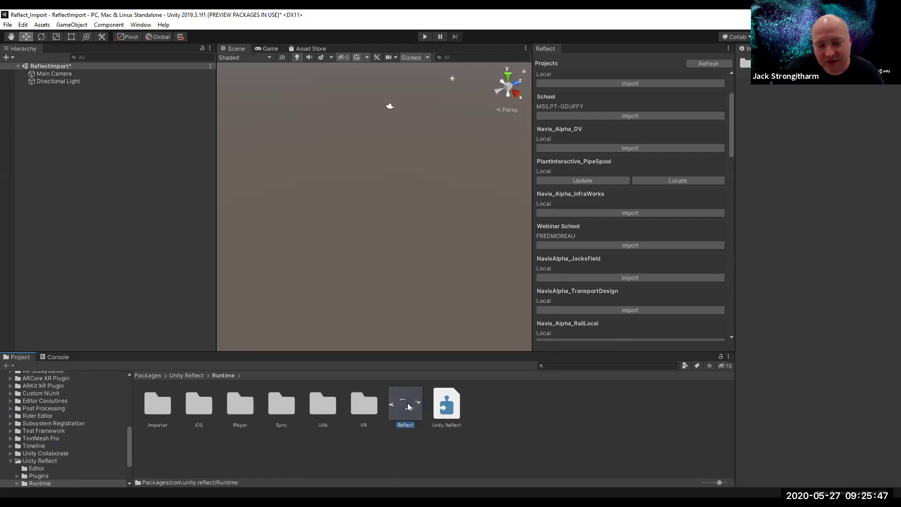
left_click_drag(409, 406, 175, 199)
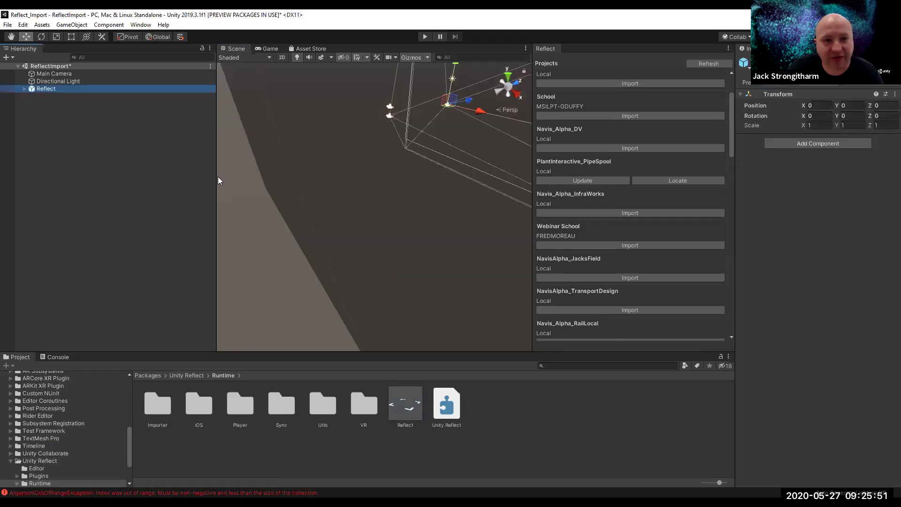
Show the Scene view in 2D and frame the Reflect prefab's user interface.
left_click(282, 56)
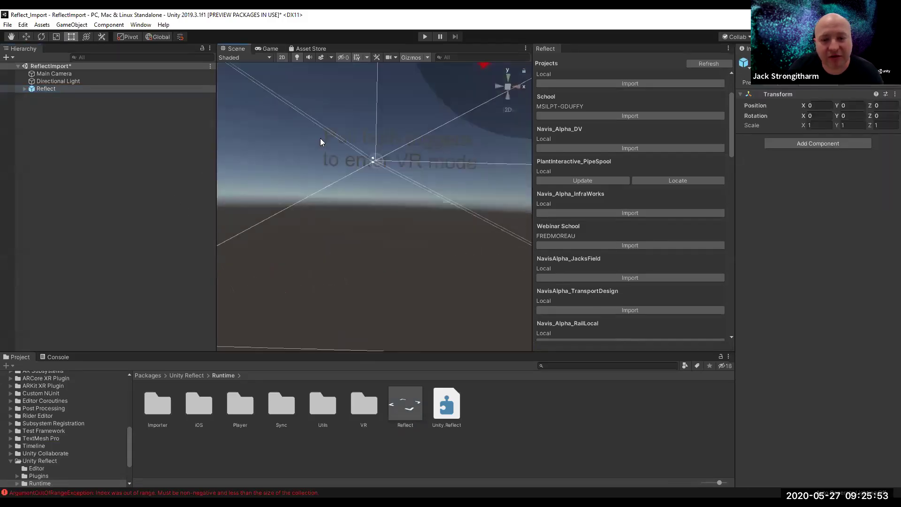
scroll(415, 149, "down", 7)
middle_click_drag(389, 187, 370, 267)
scroll(377, 260, "down", 10)
middle_click_drag(416, 233, 354, 262)
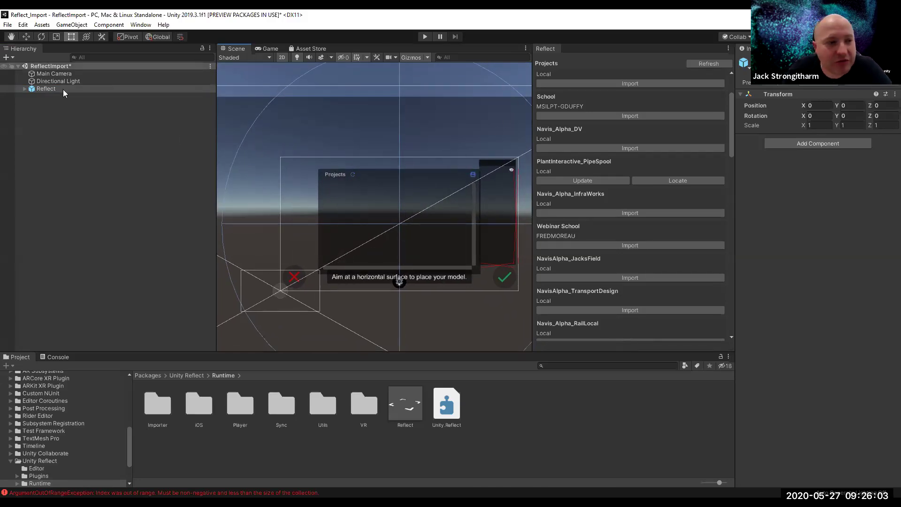
Examine the Reflect prefab's Managers, its Projects Canvas buttons and window, and the contents of its ARMode Canvas.
left_click(24, 88)
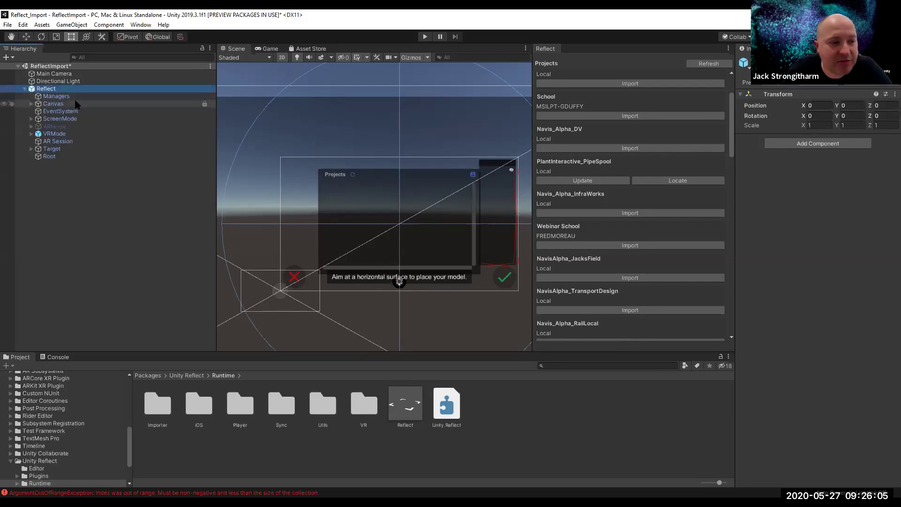
left_click(45, 96)
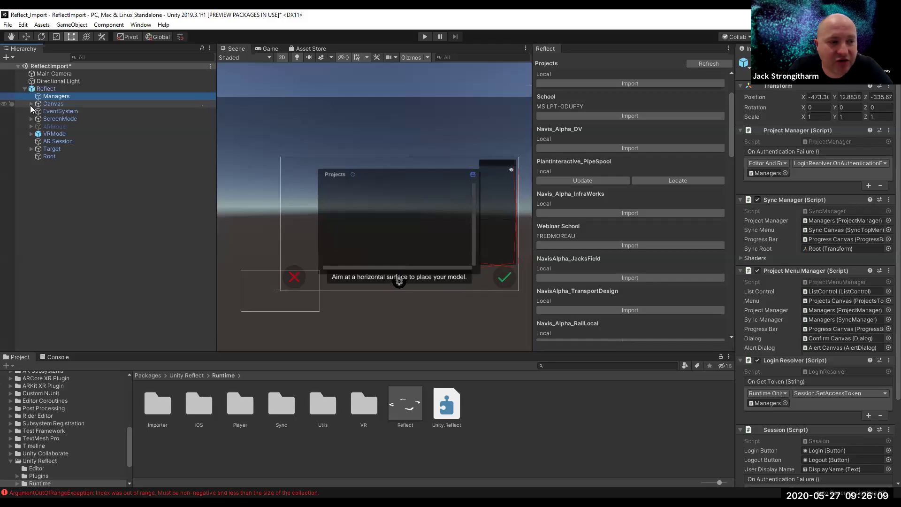
left_click(31, 104)
left_click(55, 110)
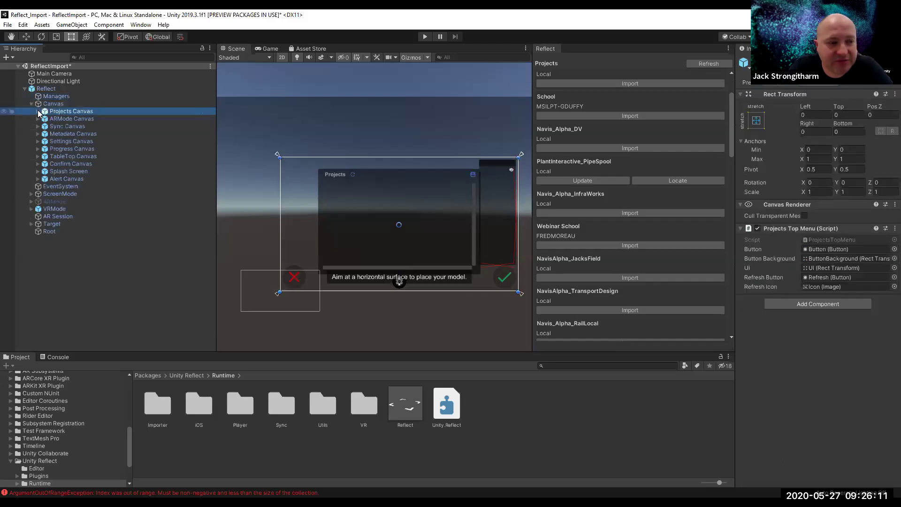
left_click(38, 111)
left_click(67, 119)
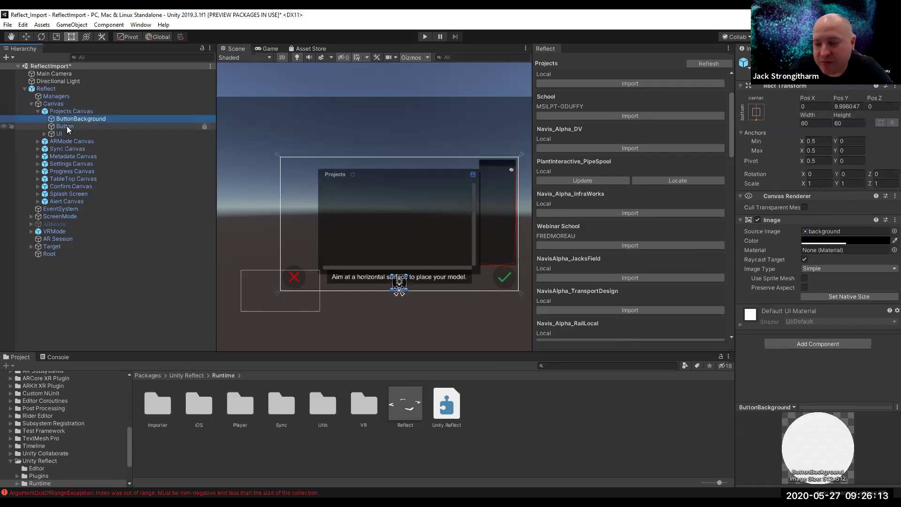
left_click(67, 126)
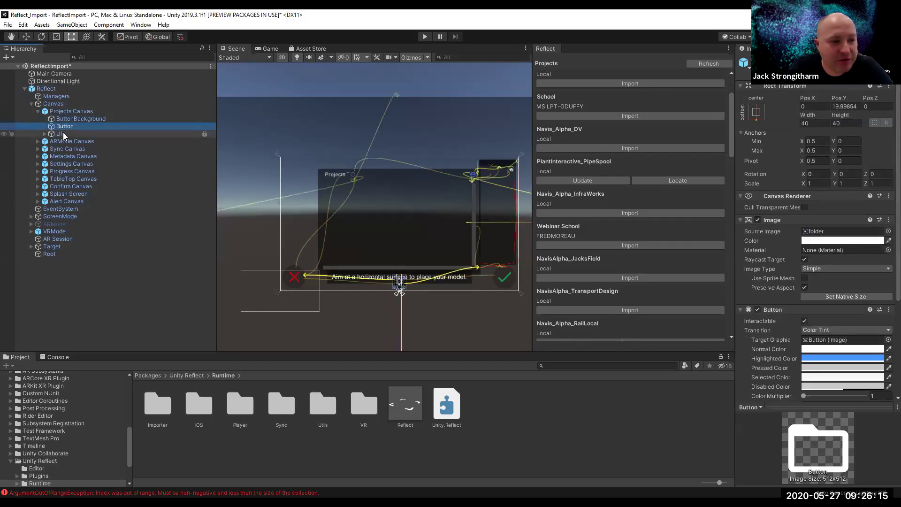
left_click(44, 134)
left_click(59, 149)
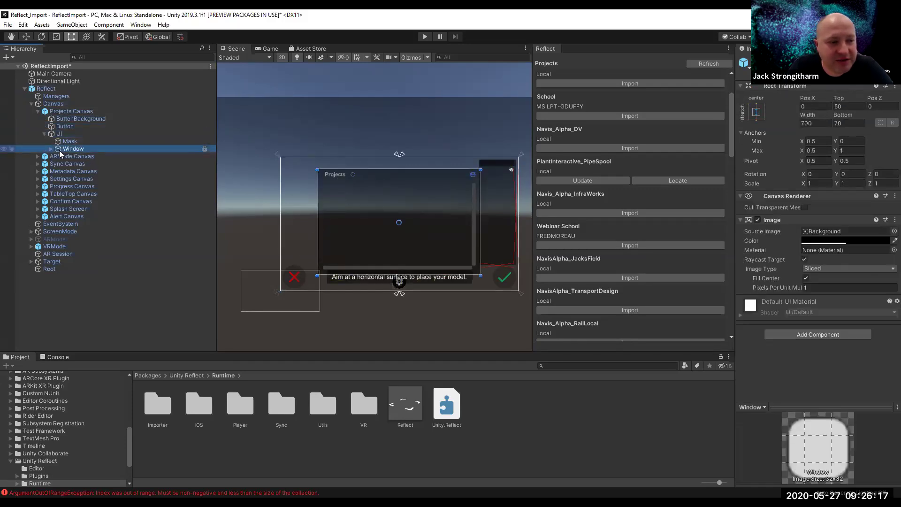
left_click(38, 156)
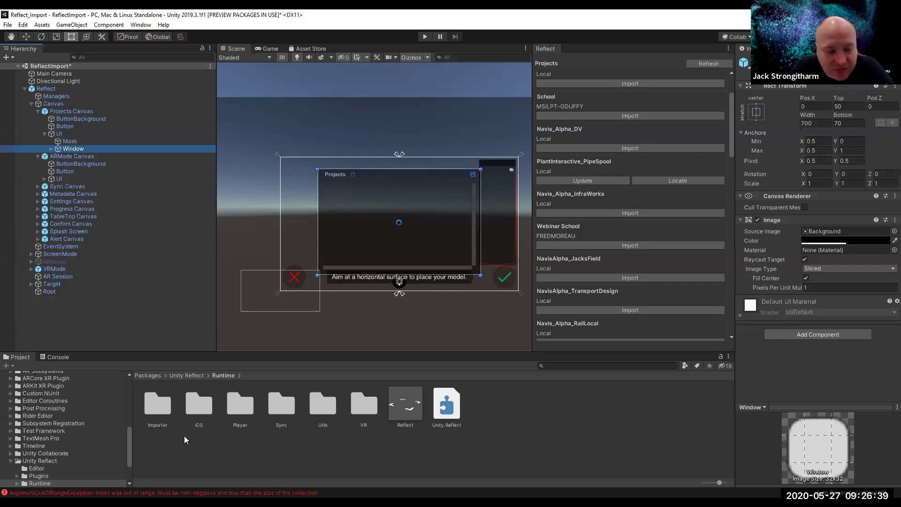
left_click_drag(127, 436, 129, 386)
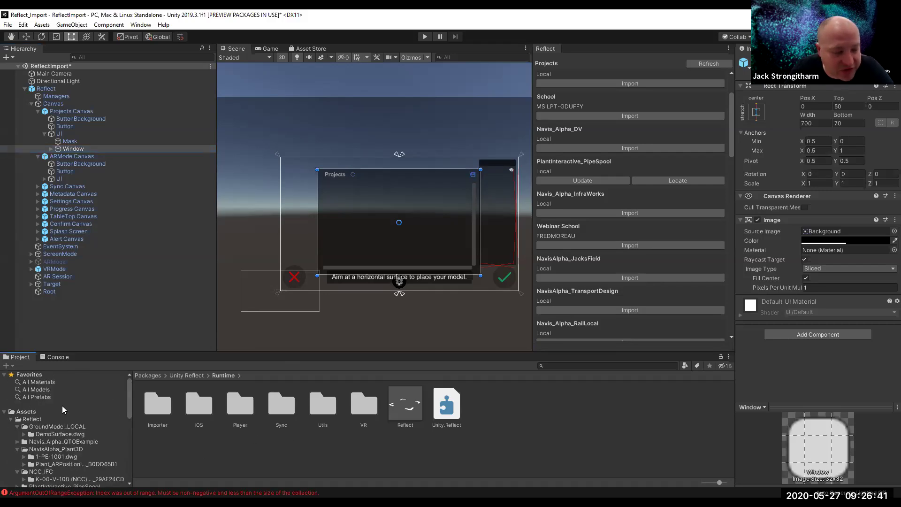
left_click(27, 411)
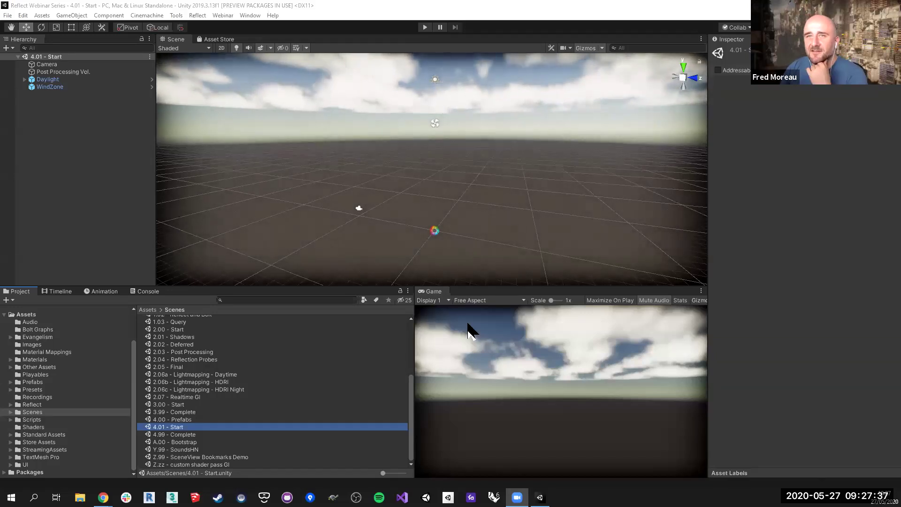
Examine the WindZone settings and scrub through the Daylight object's Dawn to Dusk timeline in the 4.01 - Start scene.
middle_click_drag(502, 169, 519, 171)
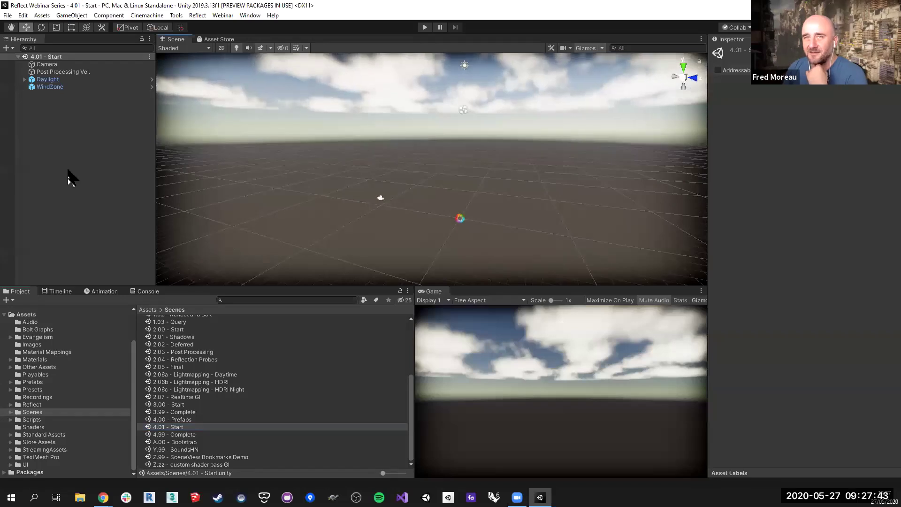
left_click(84, 172)
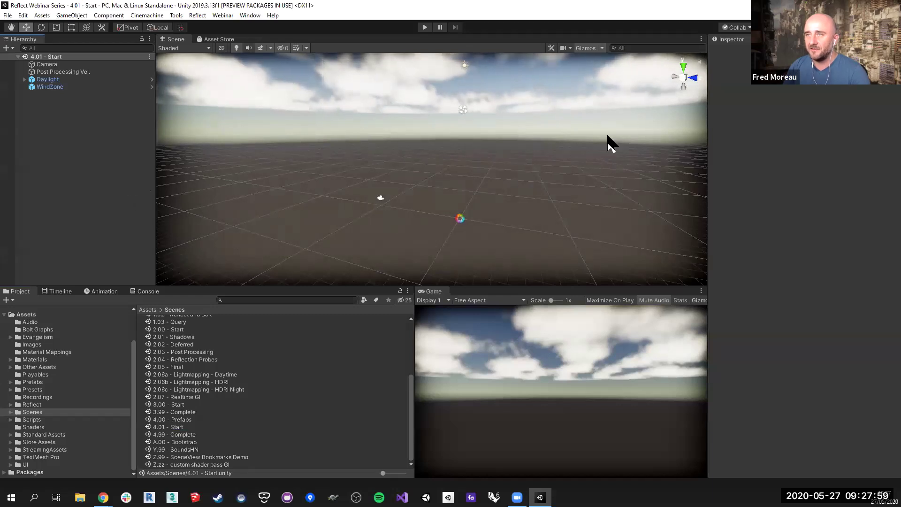
right_click_drag(404, 165, 483, 165)
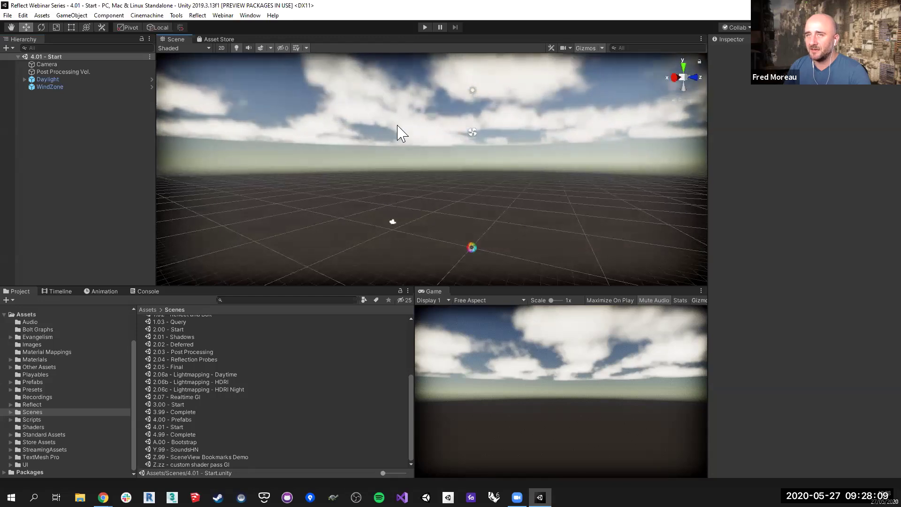
left_click(50, 87)
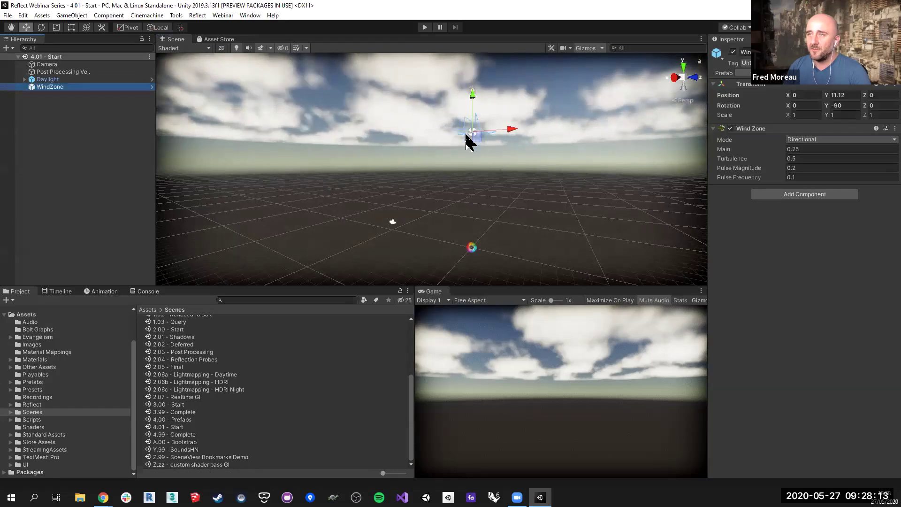
left_click(39, 80)
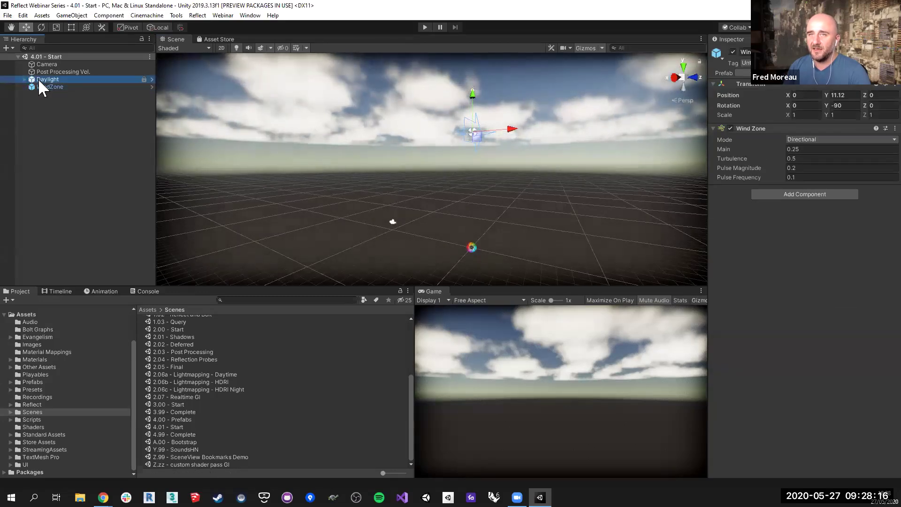
left_click(60, 292)
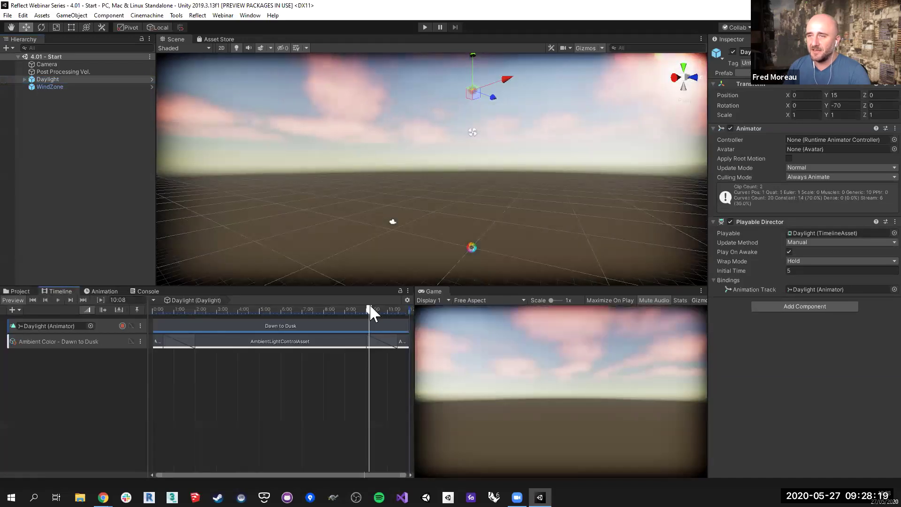
left_click_drag(227, 311, 138, 322)
left_click(36, 70)
left_click(74, 120)
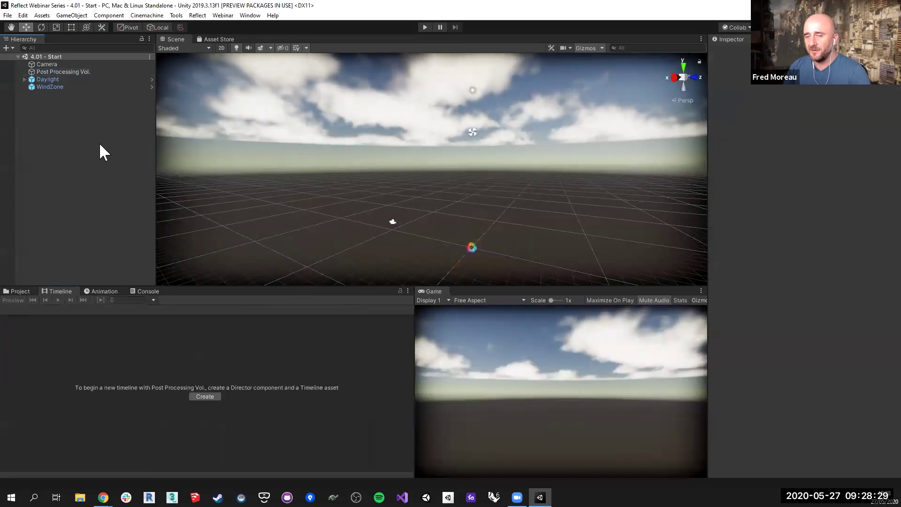
Add the Reflect prefab from Packages/Unity Reflect/Runtime to the 4.01 - Start scene.
left_click(20, 291)
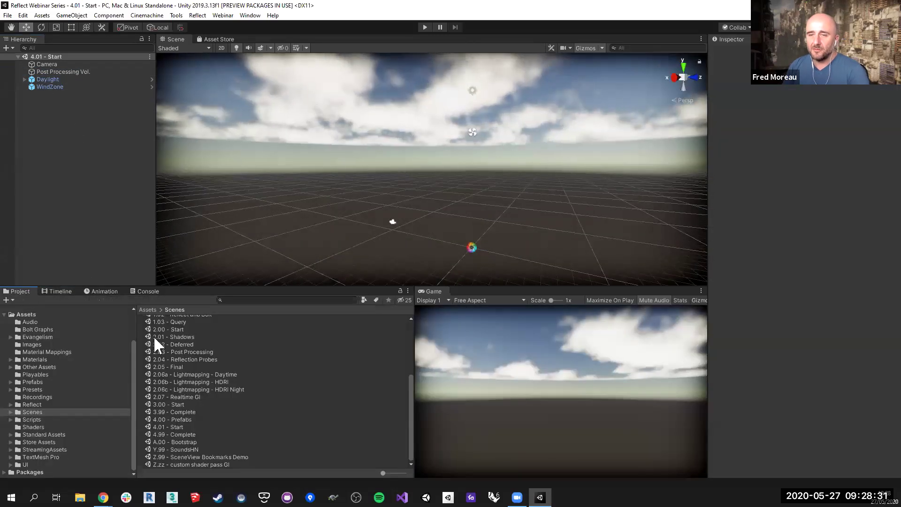
left_click(5, 472)
scroll(93, 409, "down", 5)
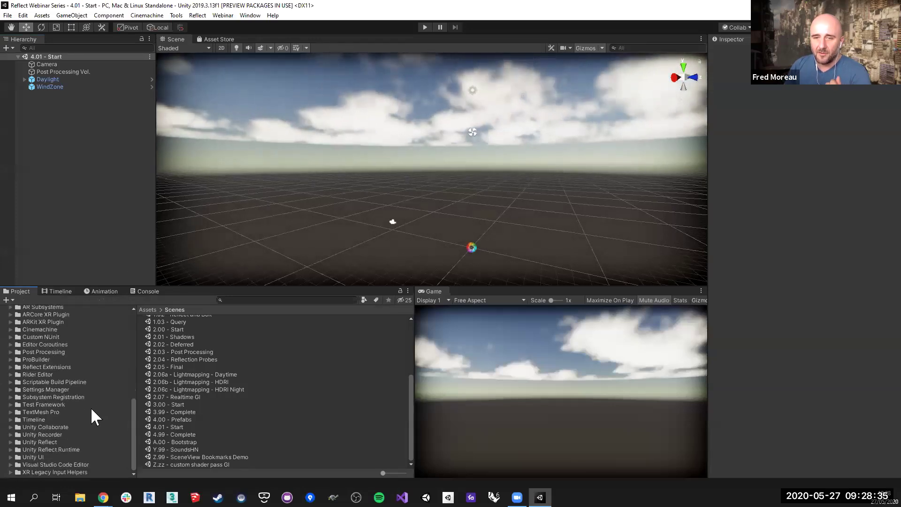
left_click(43, 443)
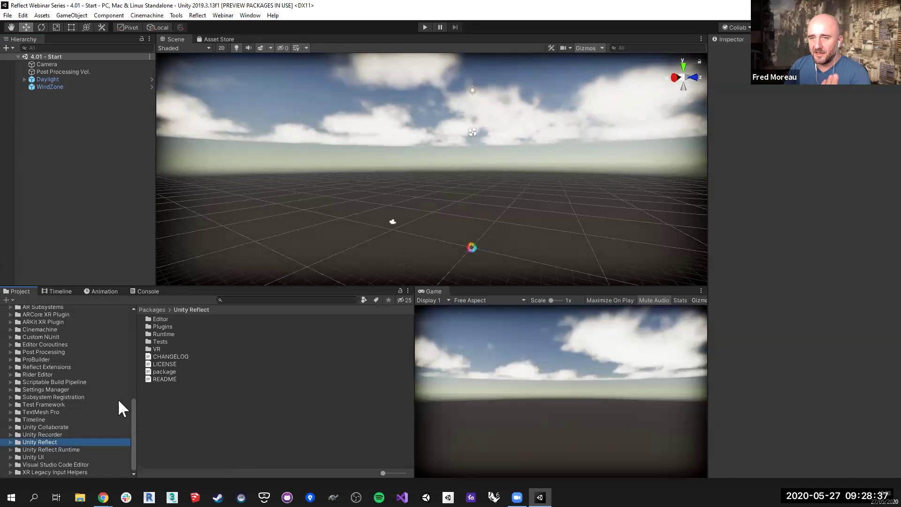
double_click(168, 334)
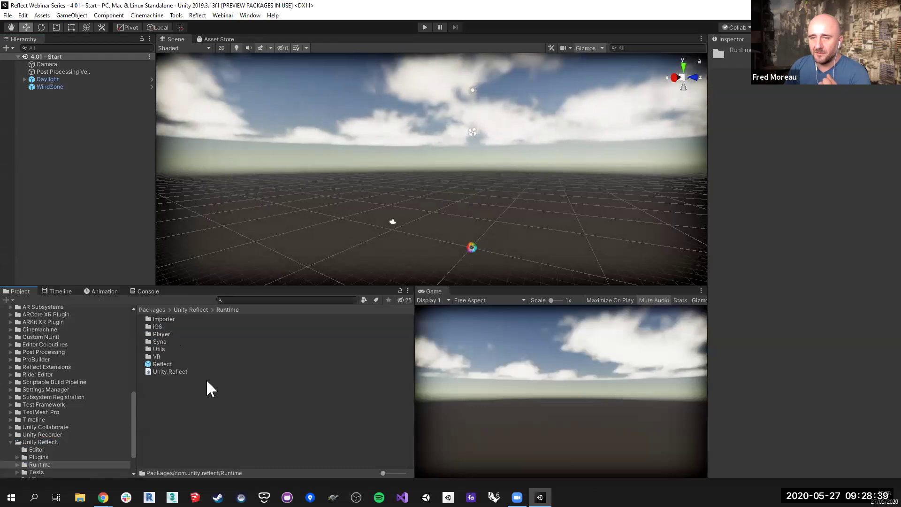
left_click(151, 365)
left_click_drag(152, 365, 56, 175)
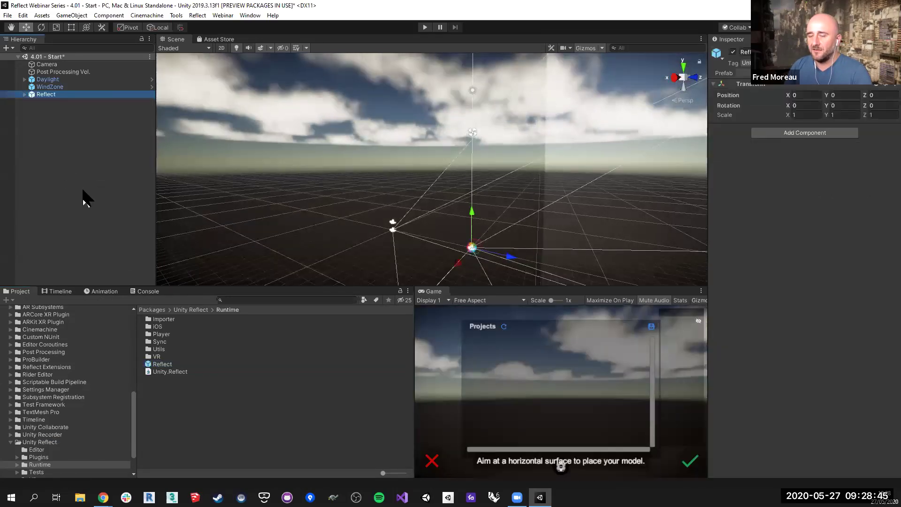
Delete the scene's standalone Camera object.
left_click(63, 154)
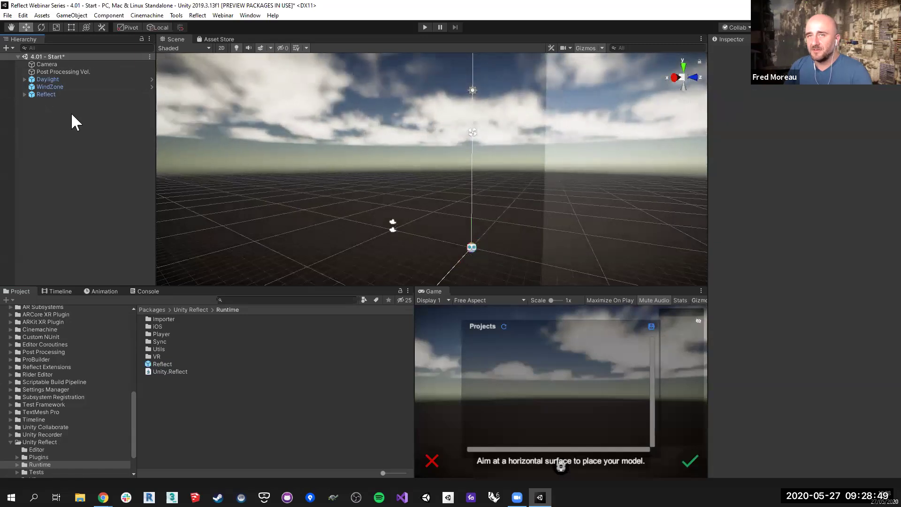
left_click(33, 61)
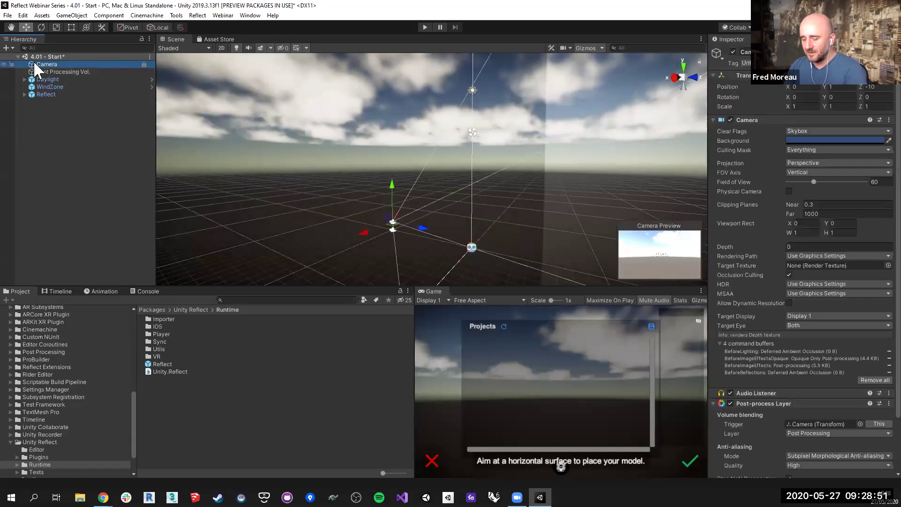
key("Delete")
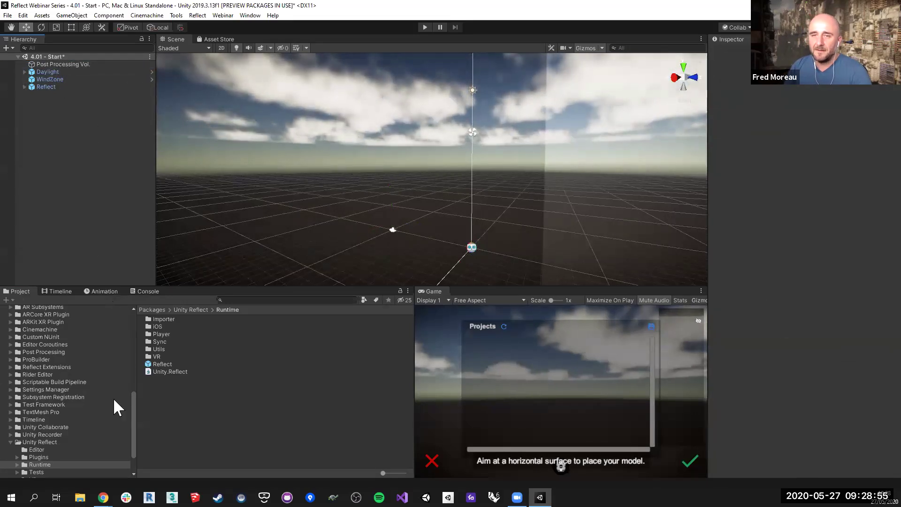
Rename the scene's Reflect object "Reflect Custom Viewer" and save it as a new original prefab in Assets/Prefabs.
left_click(10, 442)
scroll(80, 382, "up", 10)
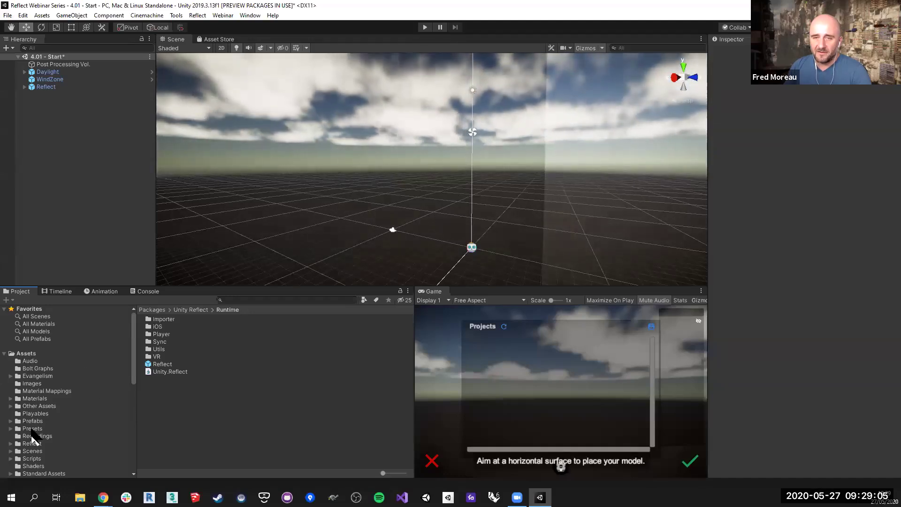
left_click(31, 421)
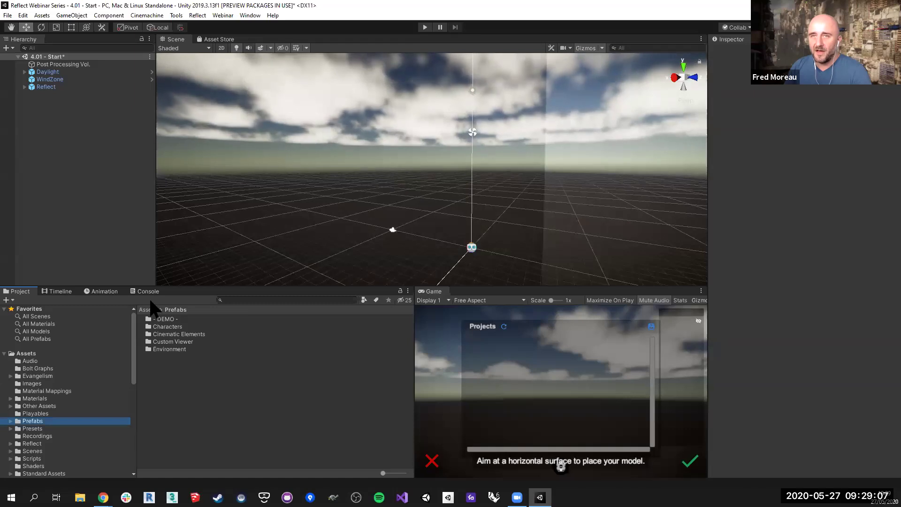
left_click(32, 85)
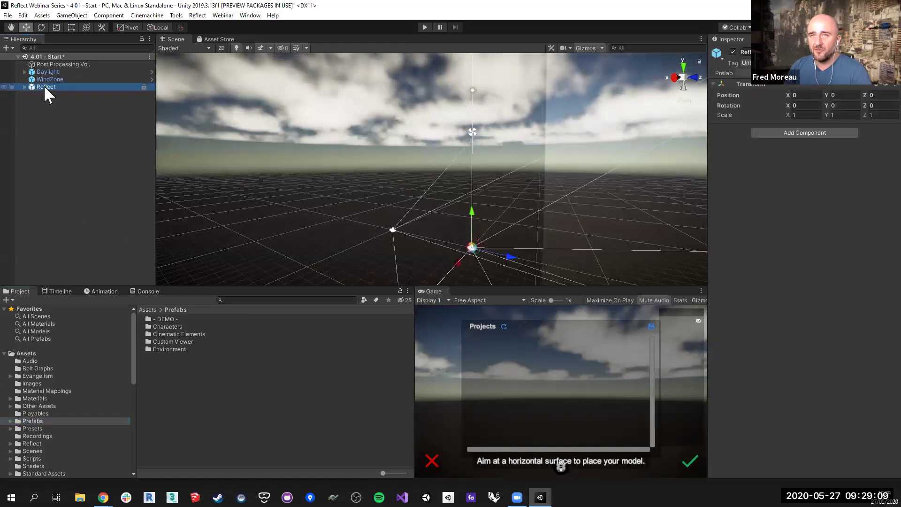
left_click(43, 85)
key("Right")
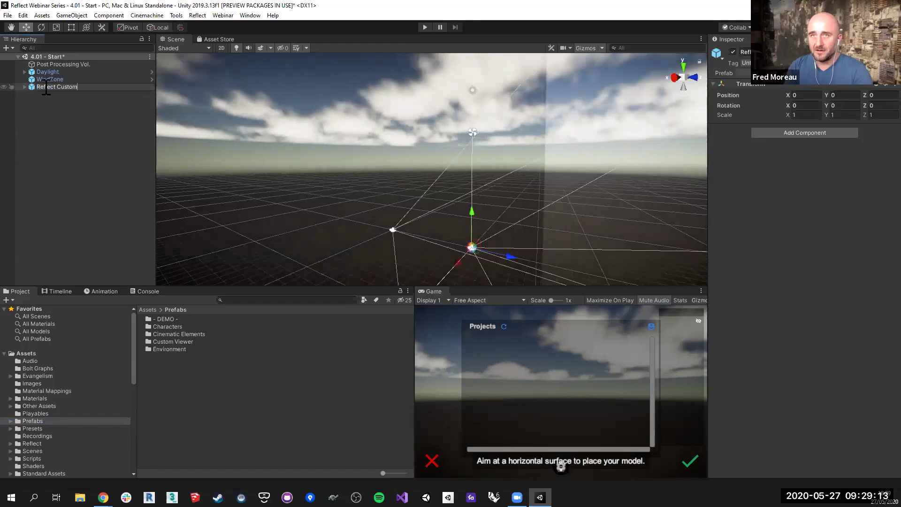
type("Custom Viewer")
key("Return")
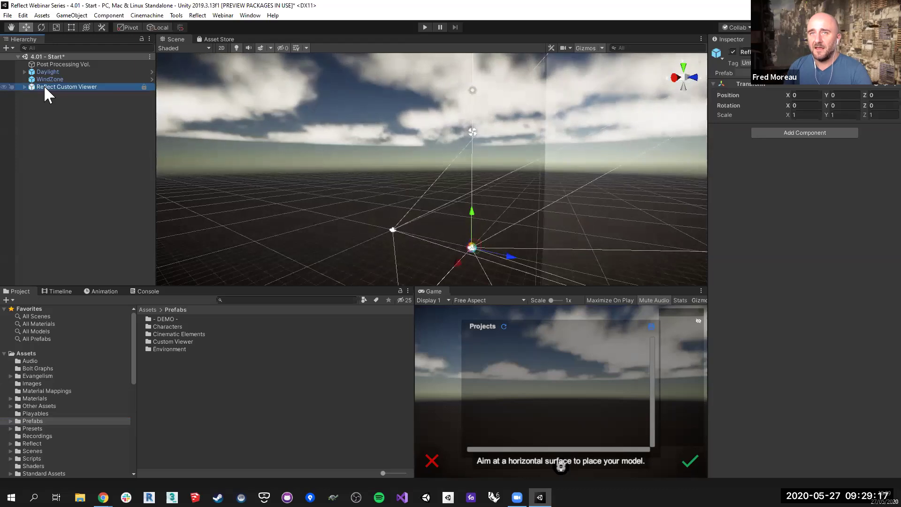
left_click_drag(199, 278, 223, 406)
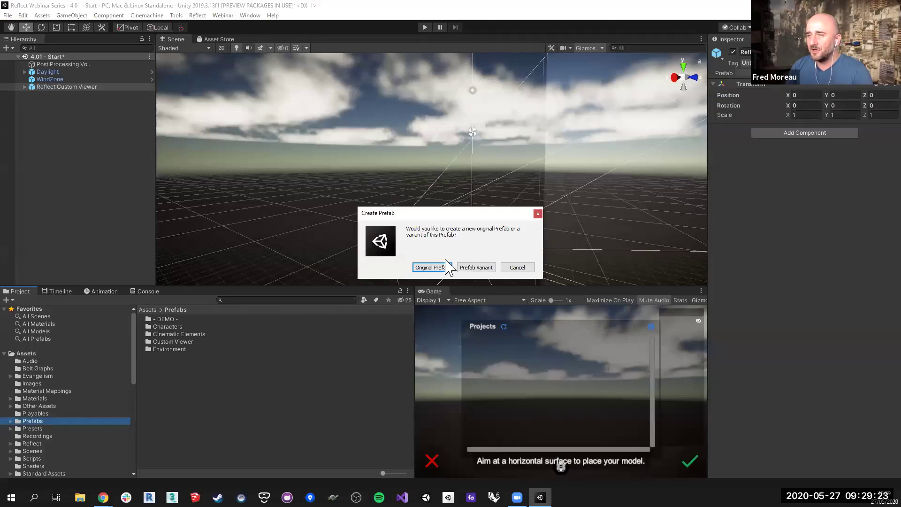
left_click(430, 268)
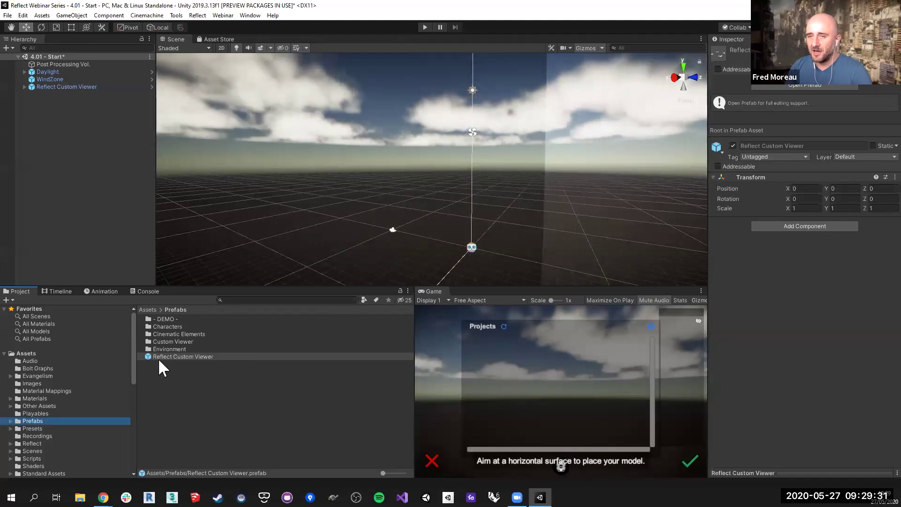
Examine the Reflect Custom Viewer's child objects, the canvases under its Canvas, and the scripts on Managers.
left_click(24, 87)
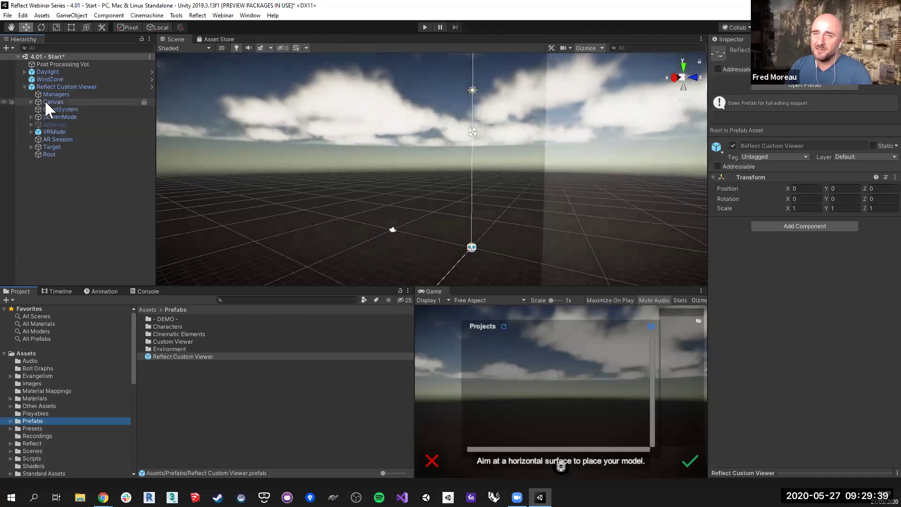
left_click(31, 101)
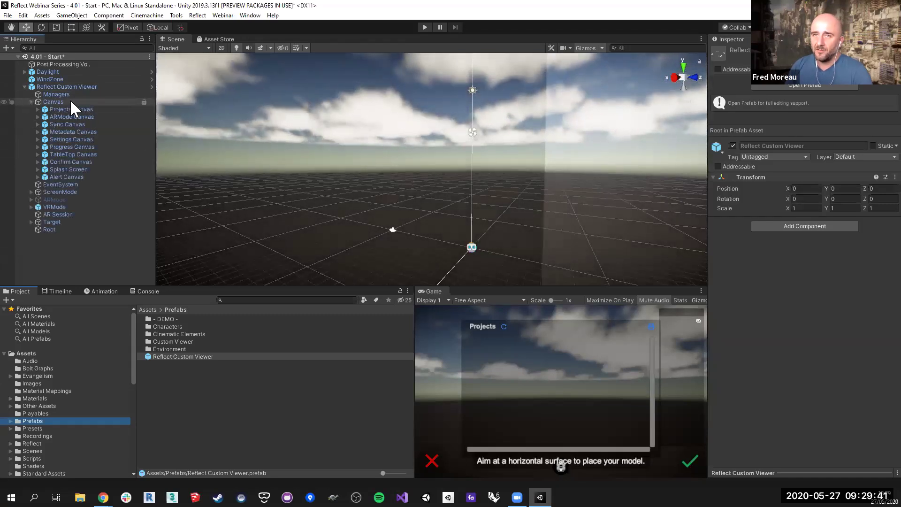
left_click(31, 102)
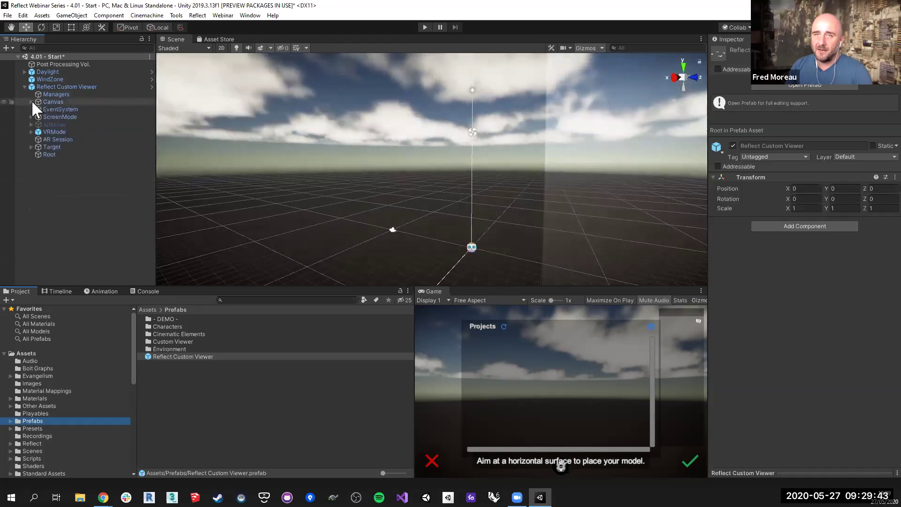
left_click(49, 93)
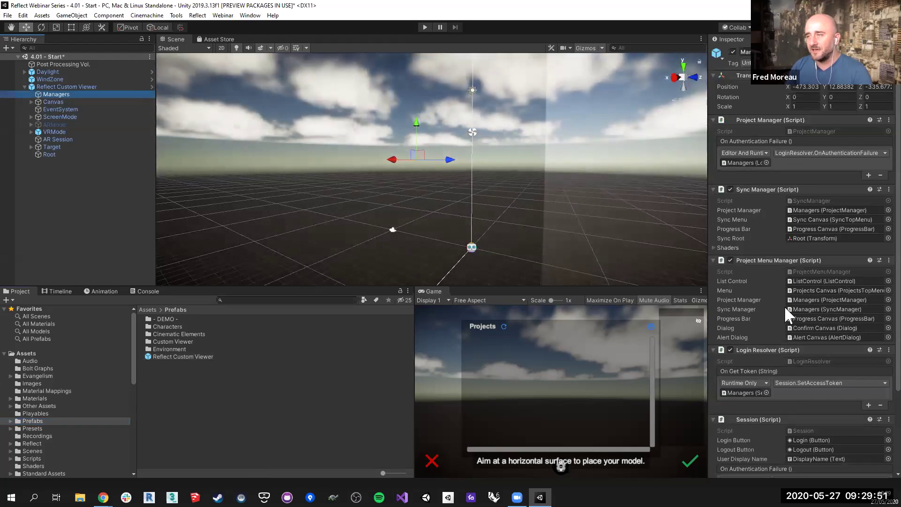
scroll(782, 299, "down", 5)
scroll(782, 300, "up", 5)
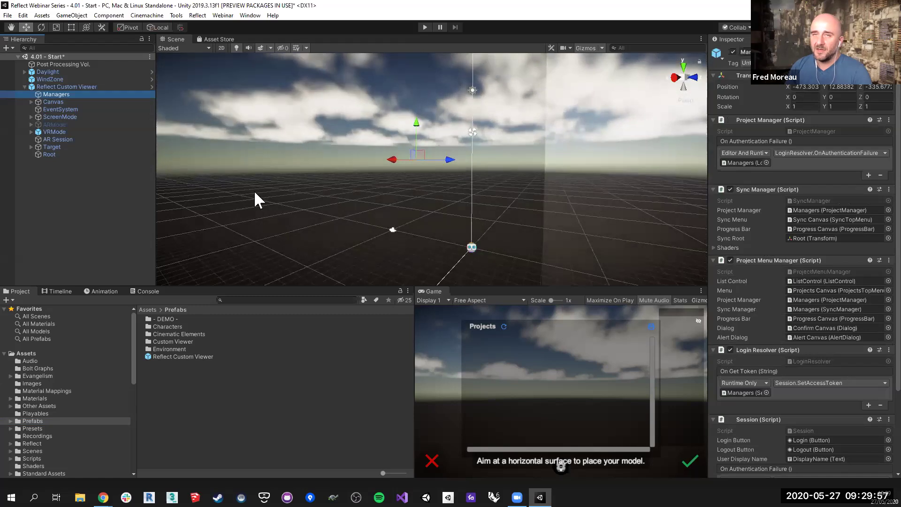
Make the Daylight and WindZone objects children of Reflect Custom Viewer in the scene.
left_click(47, 72)
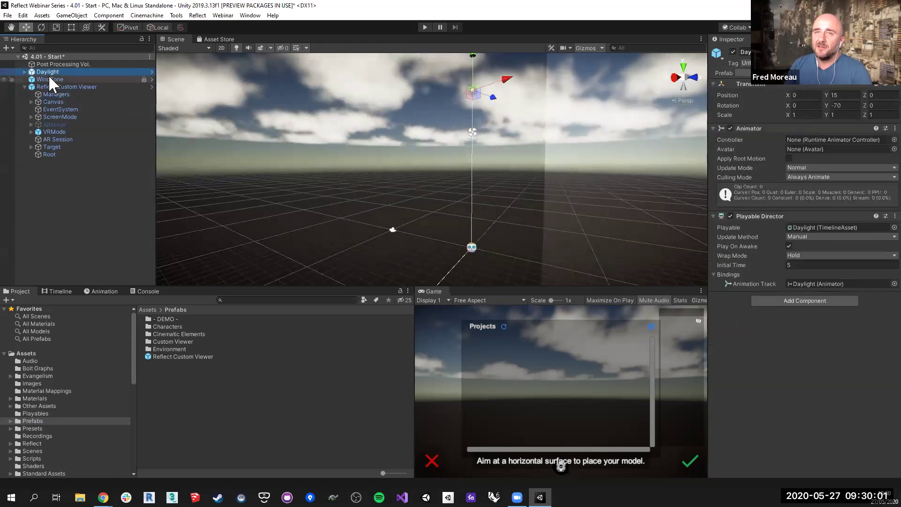
left_click(49, 77)
left_click(47, 72)
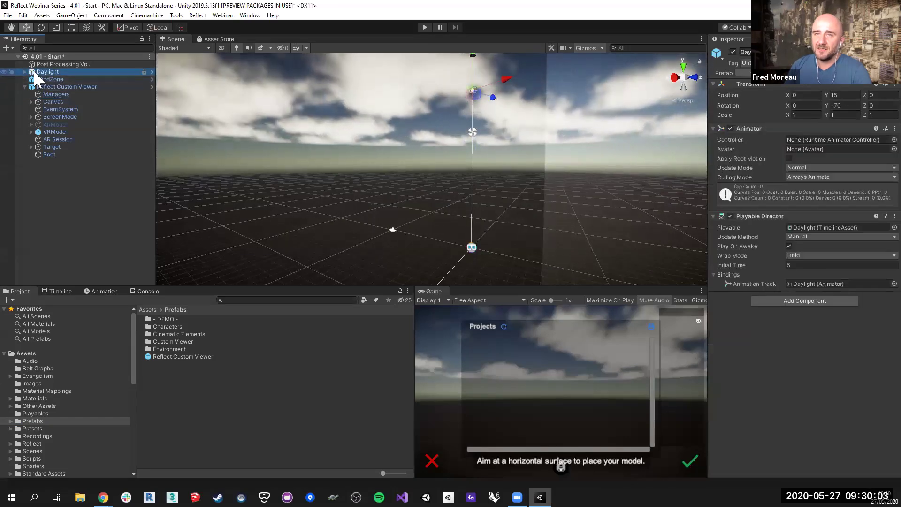
left_click(50, 78)
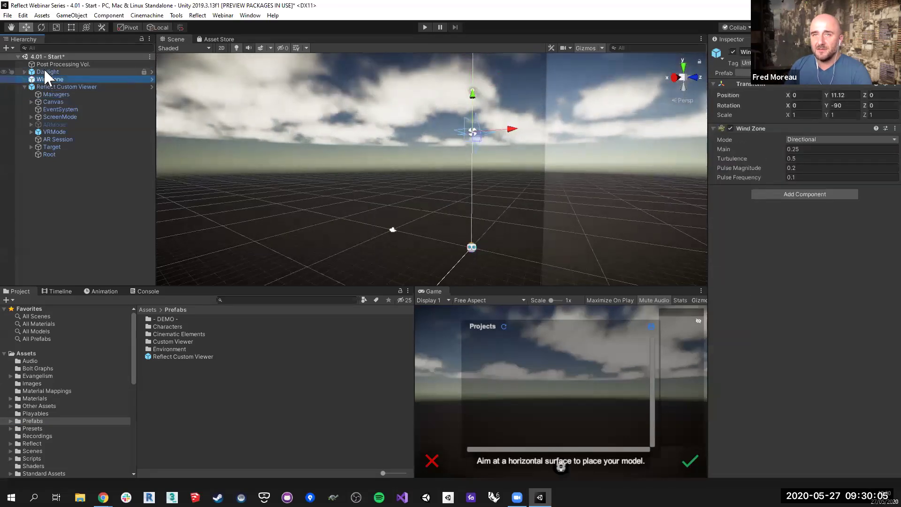
left_click(44, 71)
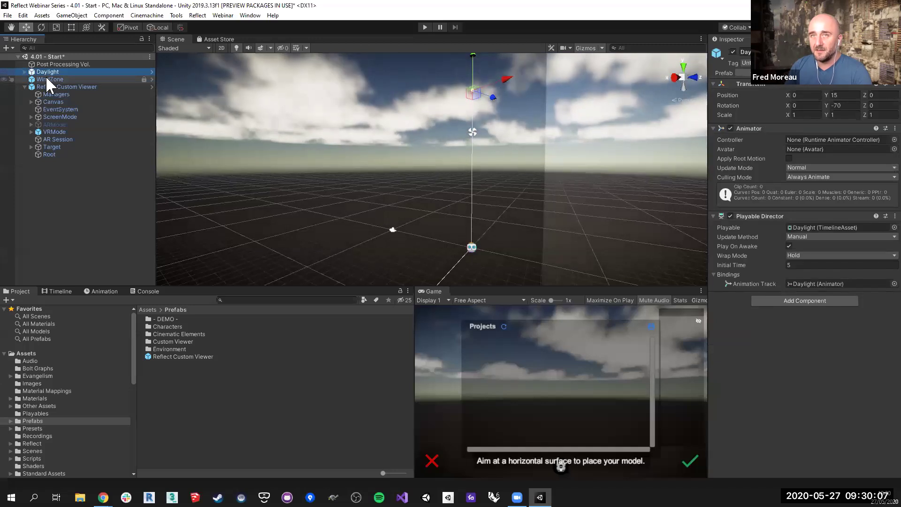
left_click(46, 78, "ctrl")
left_click_drag(45, 72, 63, 86)
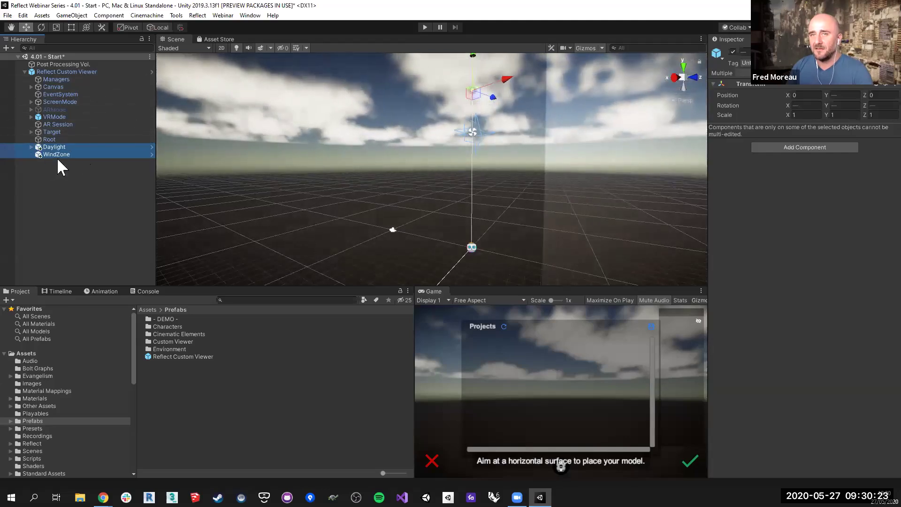
left_click(64, 169)
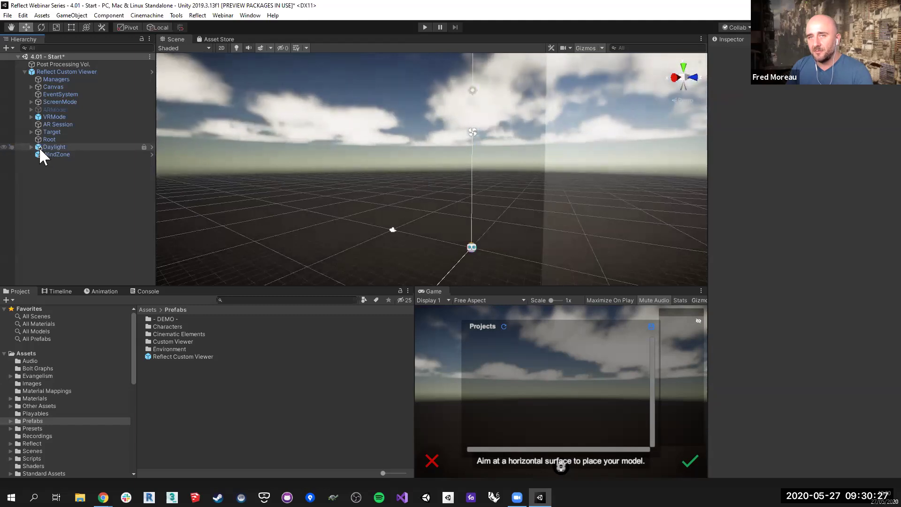
Open the Reflect Custom Viewer prefab for editing.
left_click(66, 72)
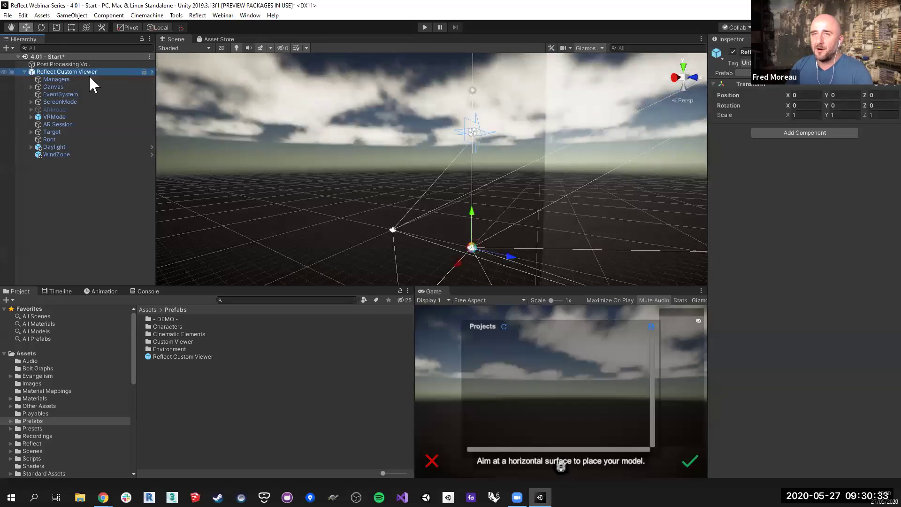
left_click(151, 72)
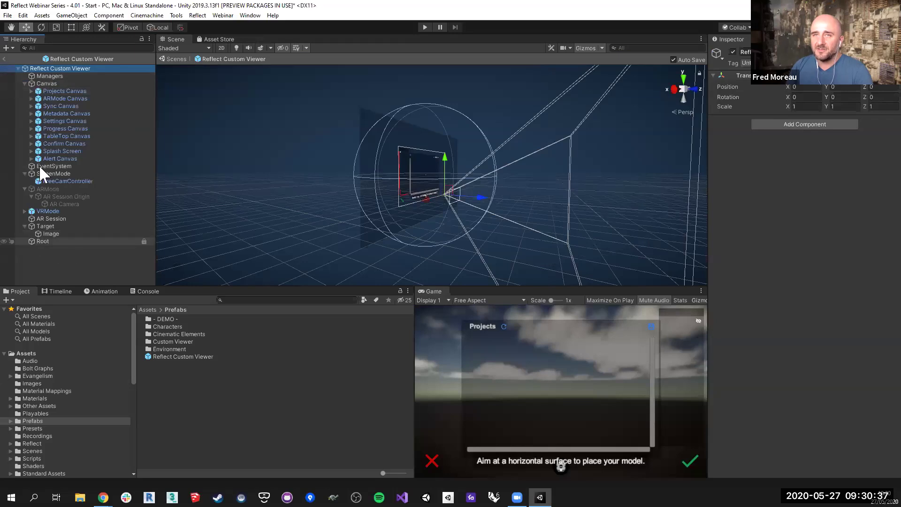
Return to the scene and apply the added Daylight and WindZone objects to the Reflect Custom Viewer prefab.
left_click(4, 60)
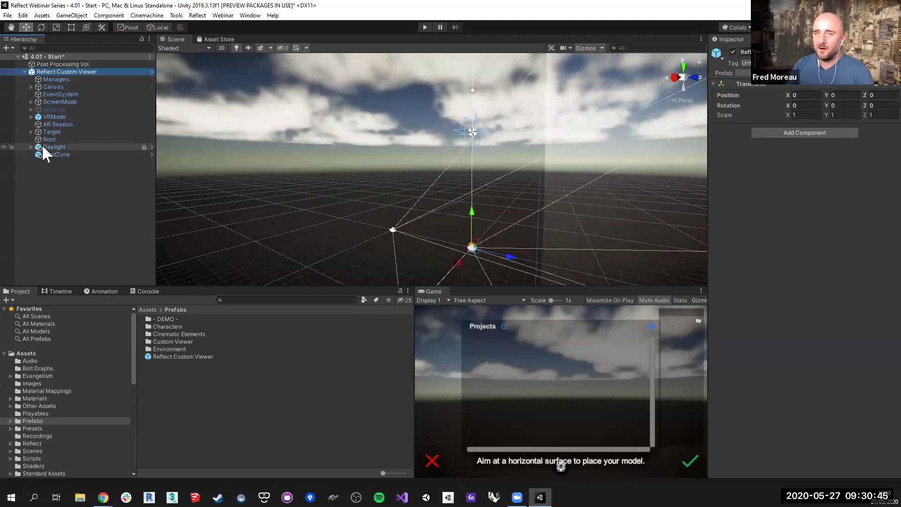
right_click(43, 147)
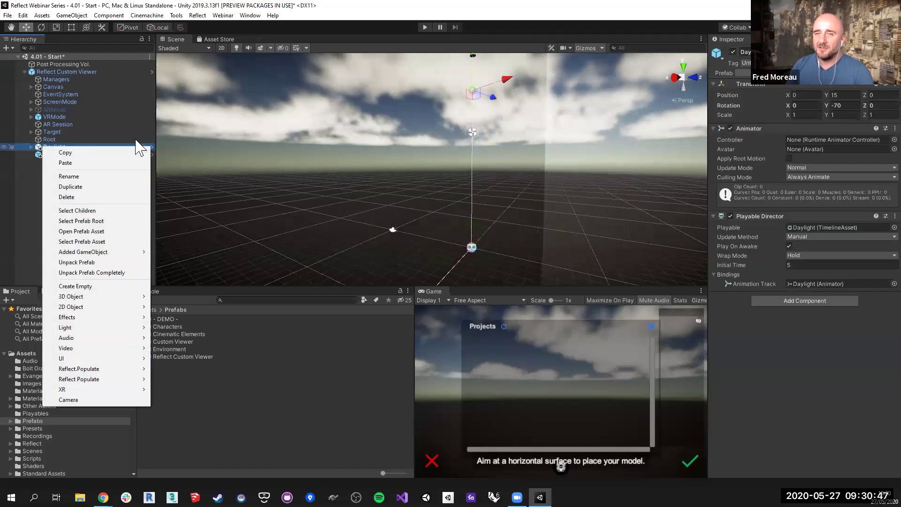
mouse_move(89, 253)
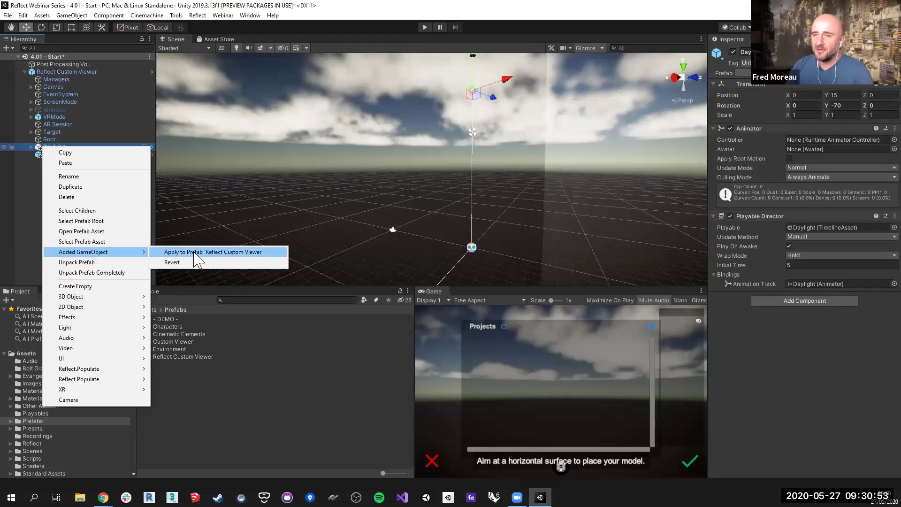
left_click(245, 254)
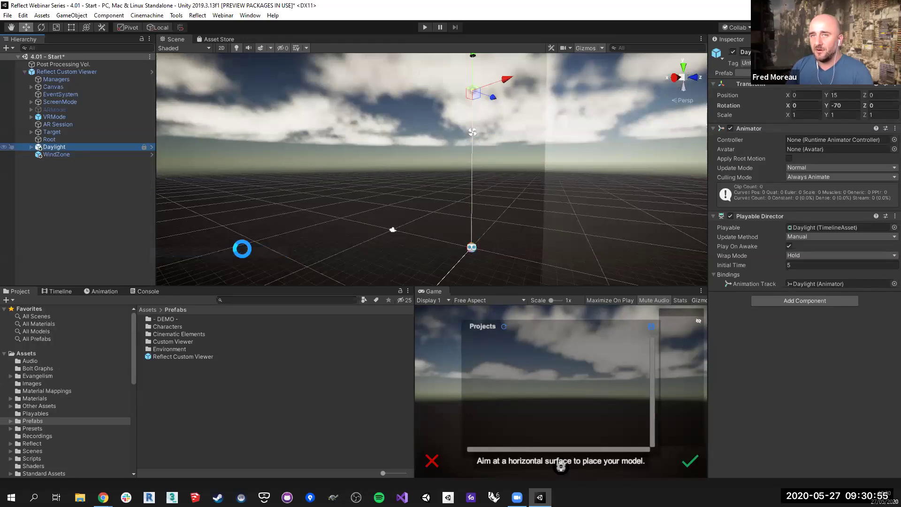
right_click(59, 155)
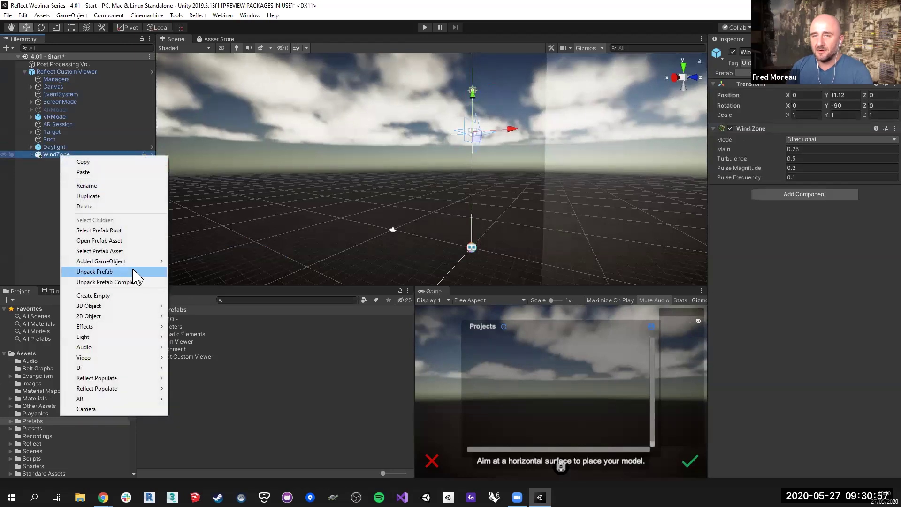
mouse_move(145, 262)
left_click(219, 260)
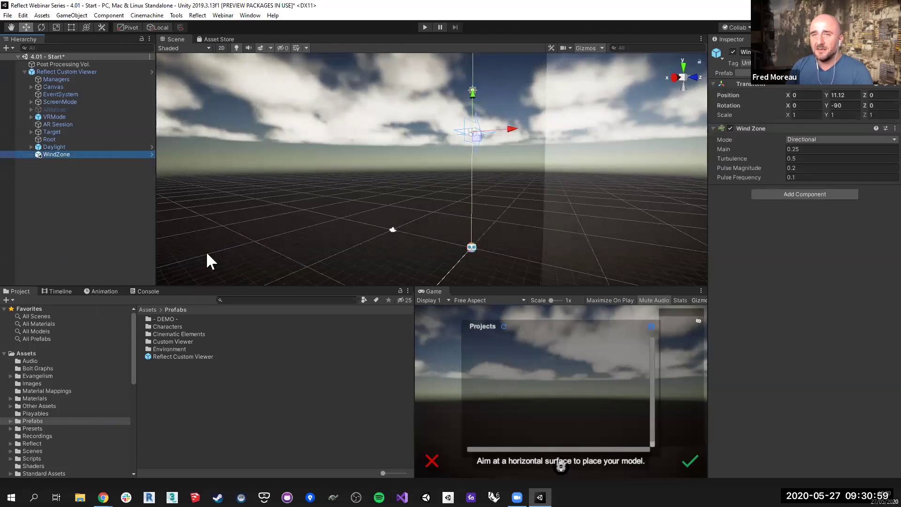
left_click(55, 149)
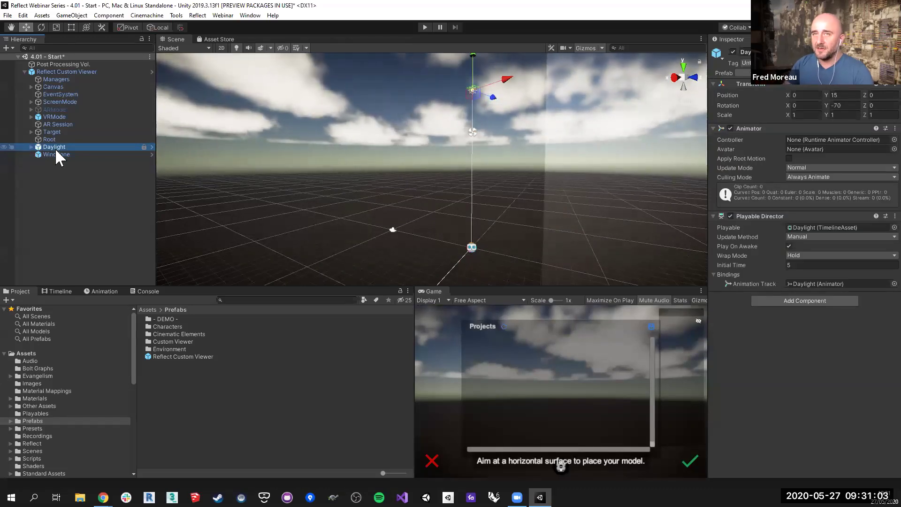
Open the Reflect Custom Viewer prefab for editing and view its user interface canvases in 2D with the Rect tool active.
left_click(152, 72)
left_click(66, 270)
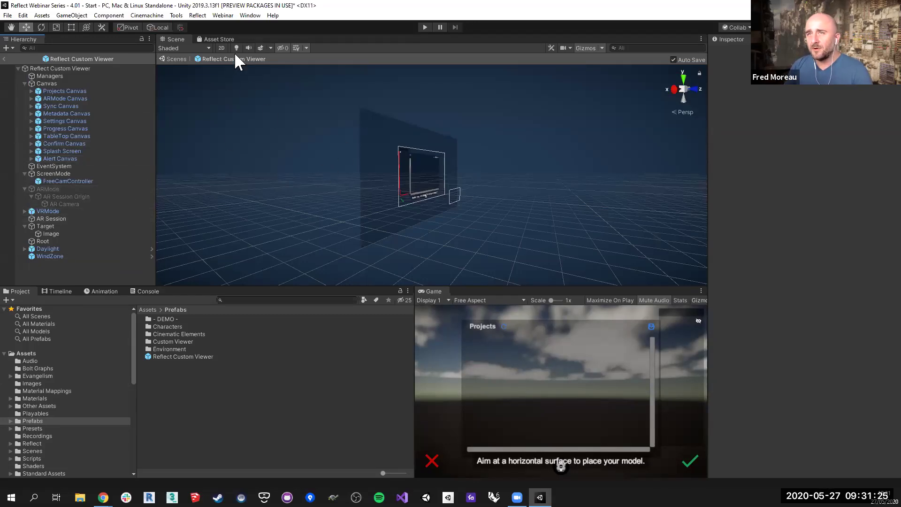
left_click(221, 48)
key("t")
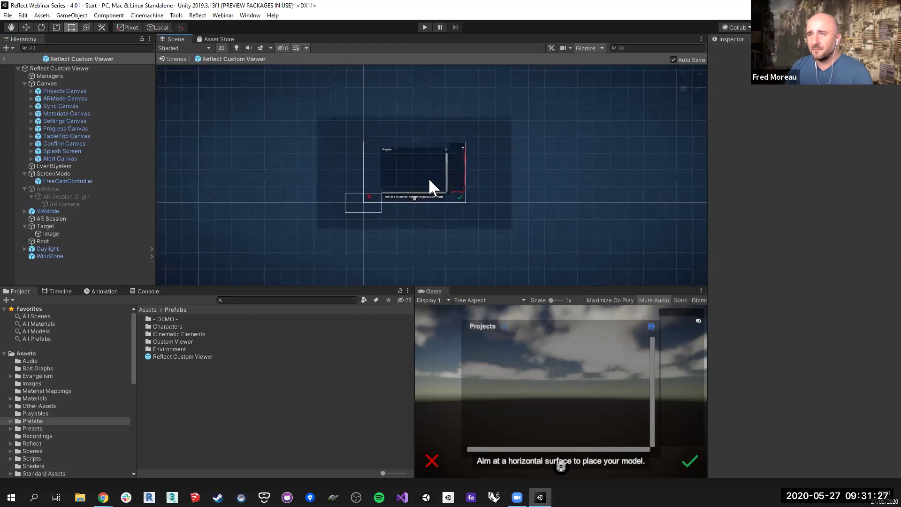
scroll(430, 181, "up", 3)
middle_click_drag(429, 185, 402, 169)
scroll(401, 168, "up", 2)
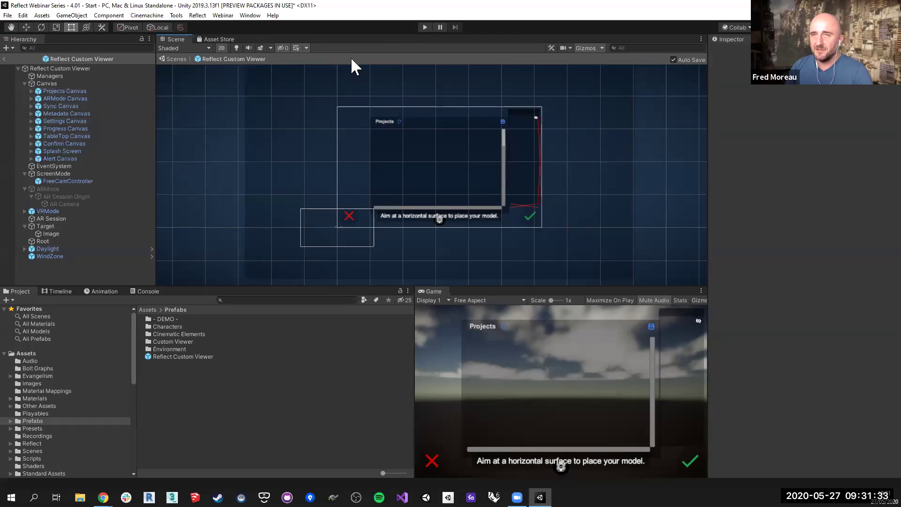
Test the viewer in Play mode, closing its Projects list to view the bottom toolbar, and stop the playback.
left_click(424, 27)
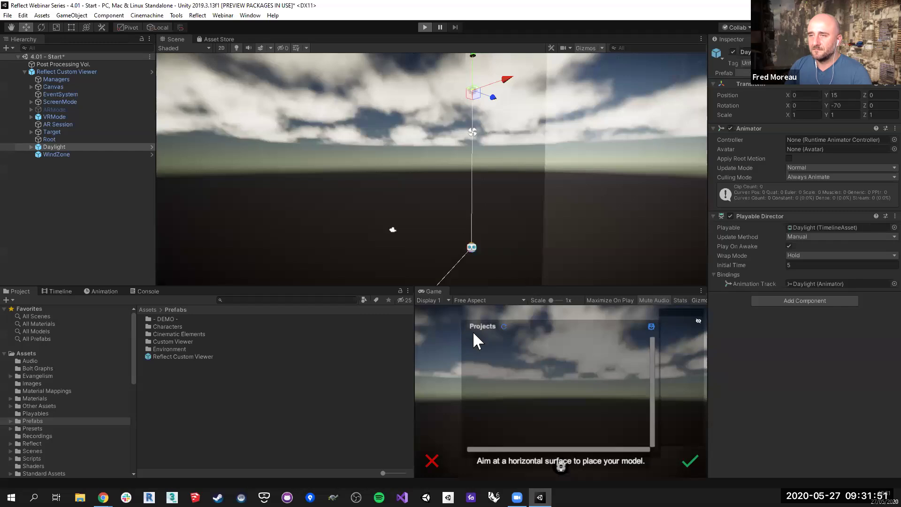
key("ctrl+p")
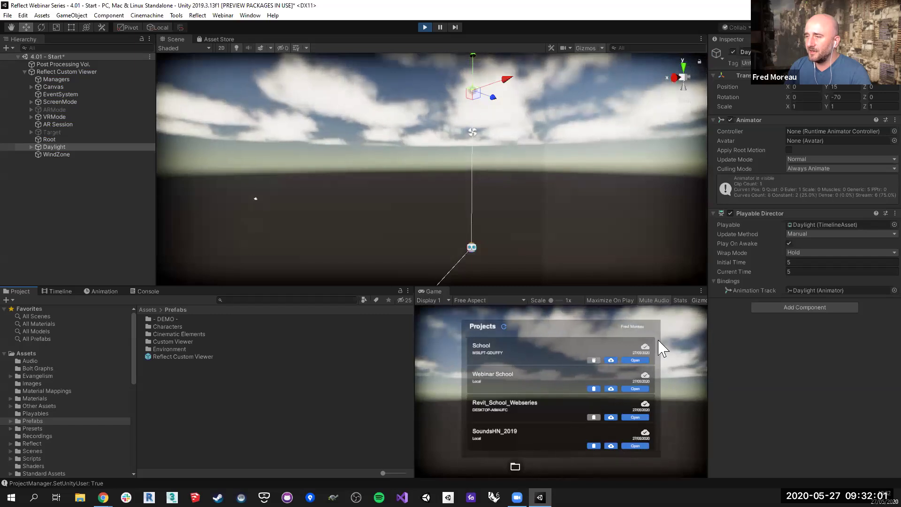
left_click(515, 467)
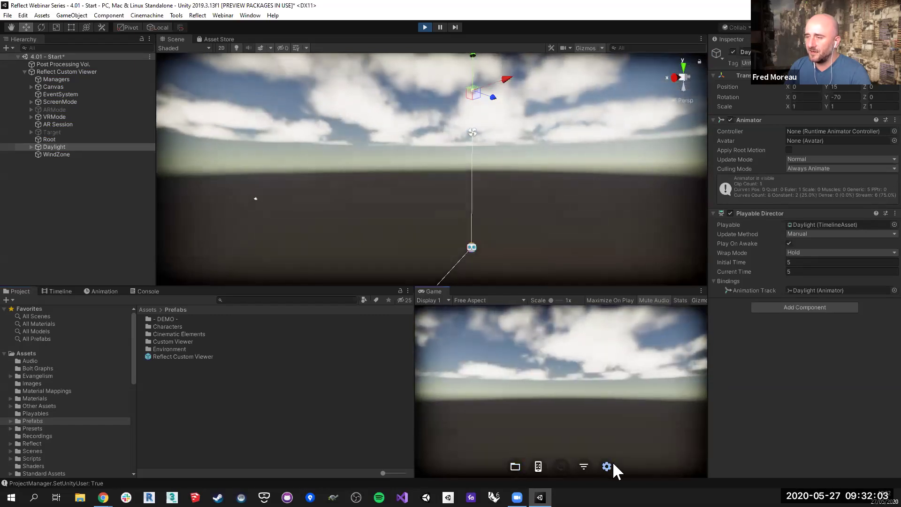
left_click(425, 27)
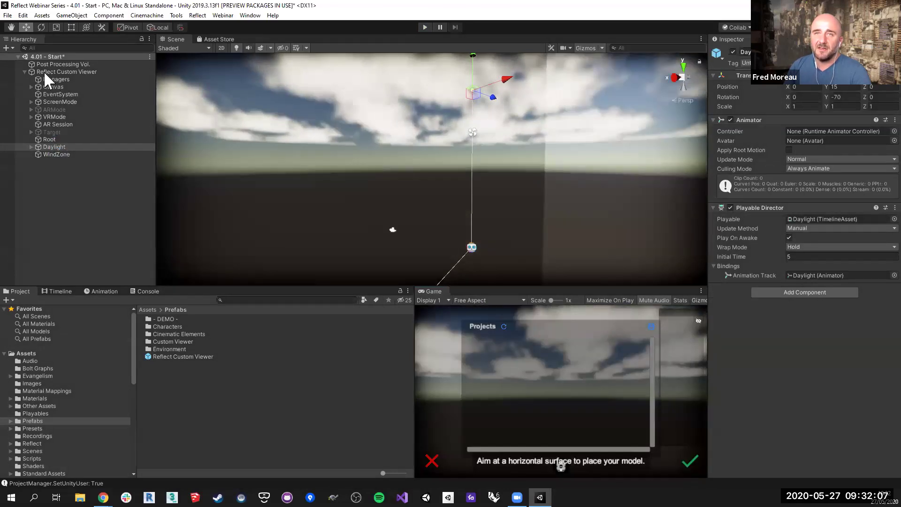
Examine the individual canvases under Canvas, from Projects Canvas to Progress Canvas, and the Daylight object's components.
left_click(45, 87)
left_click(31, 87)
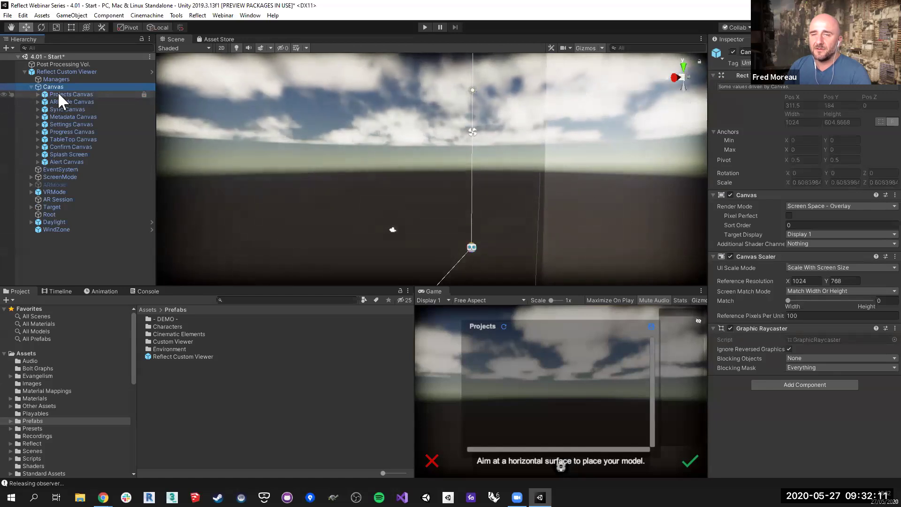
left_click(58, 94)
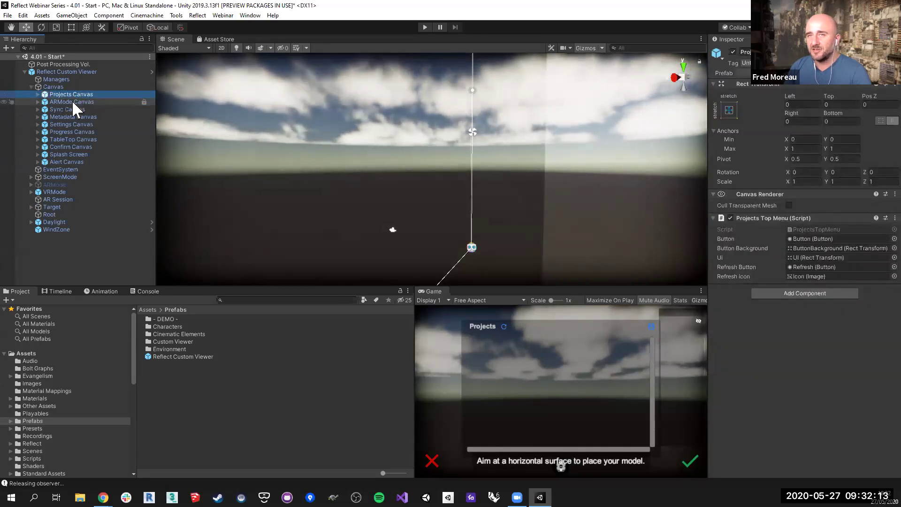
left_click(72, 101)
left_click(69, 108)
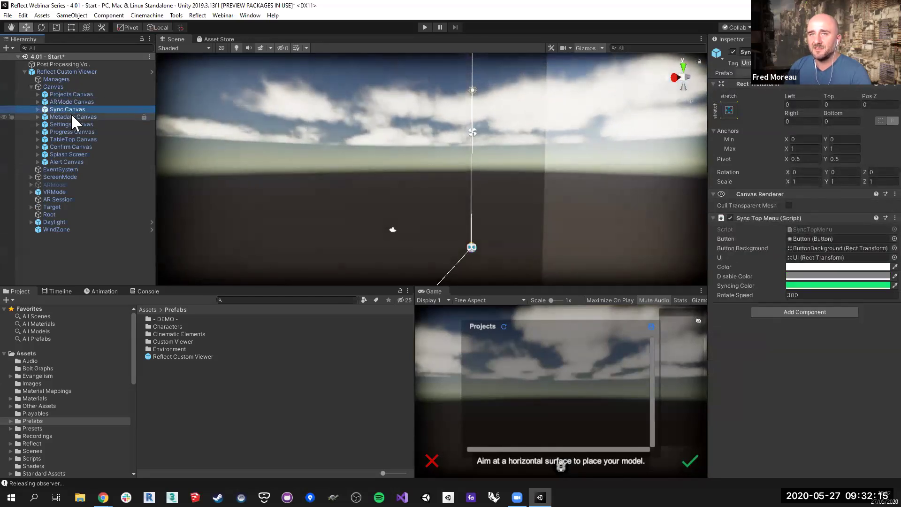
left_click(71, 116)
left_click(63, 123)
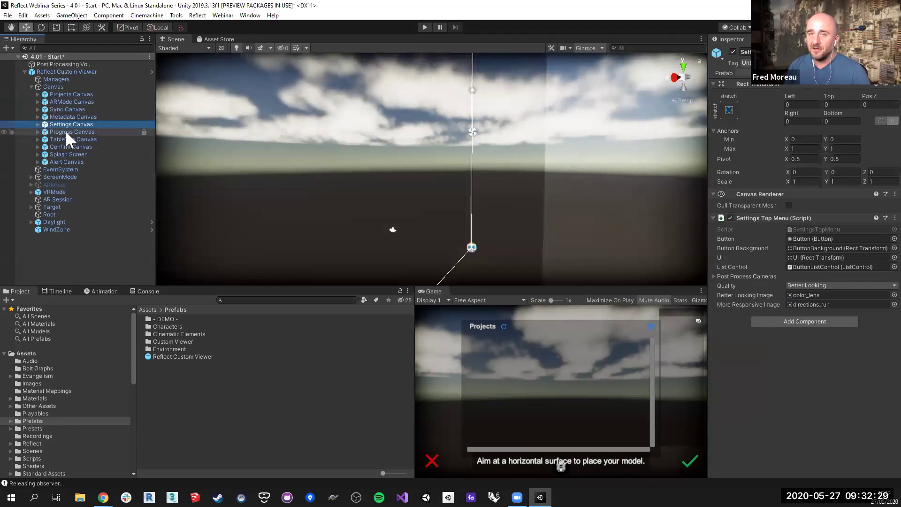
left_click(46, 220)
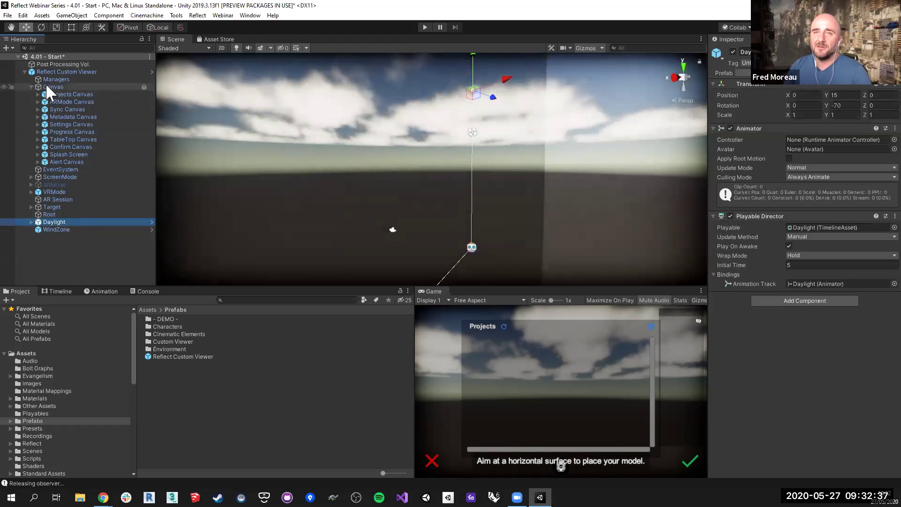
left_click(56, 131)
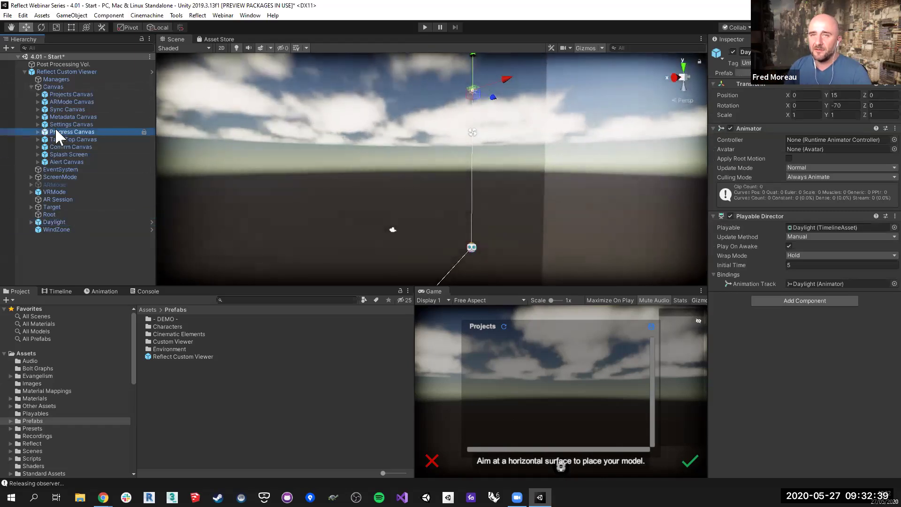
Duplicate Settings Canvas in the scene and unpack the copy from its prefab.
left_click(57, 124)
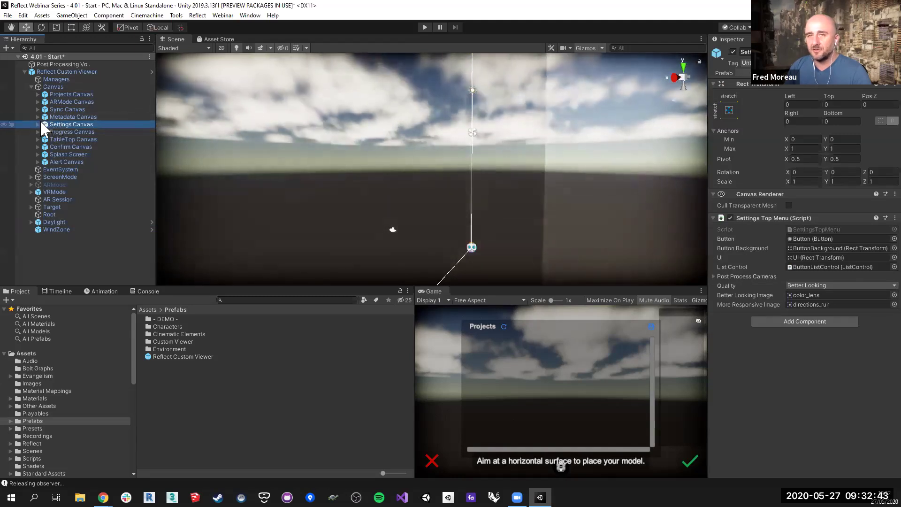
key("ctrl+d")
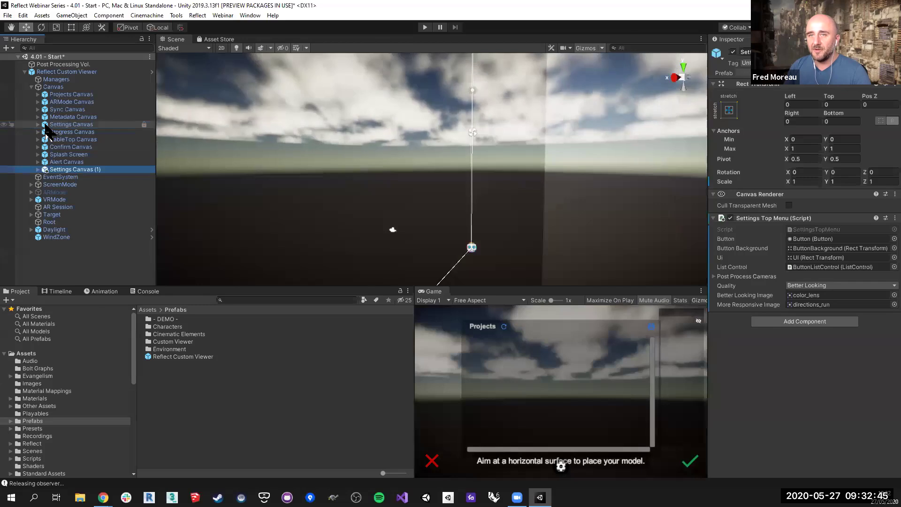
left_click(66, 161)
left_click(66, 154)
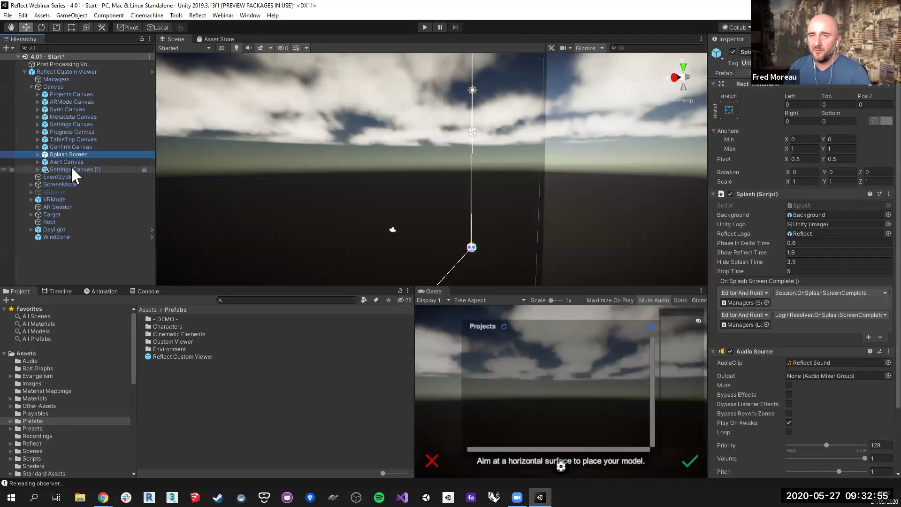
left_click(71, 169)
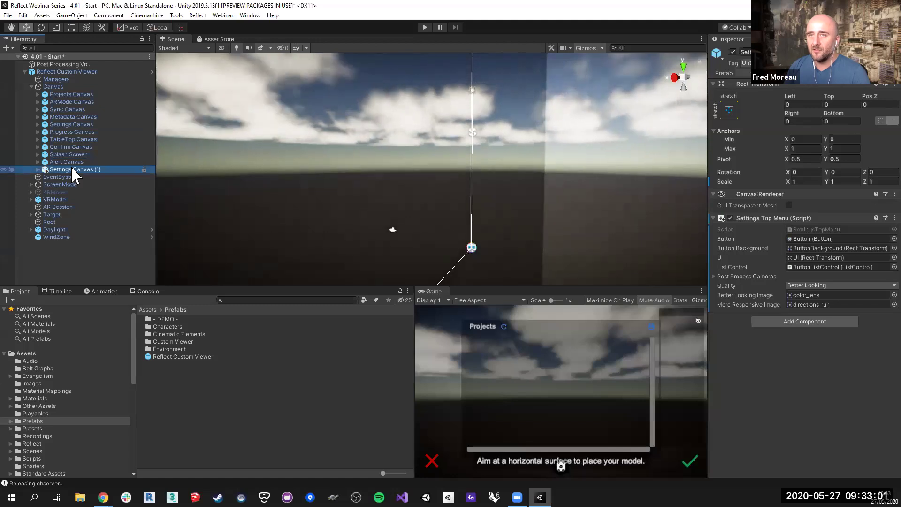
right_click(71, 170)
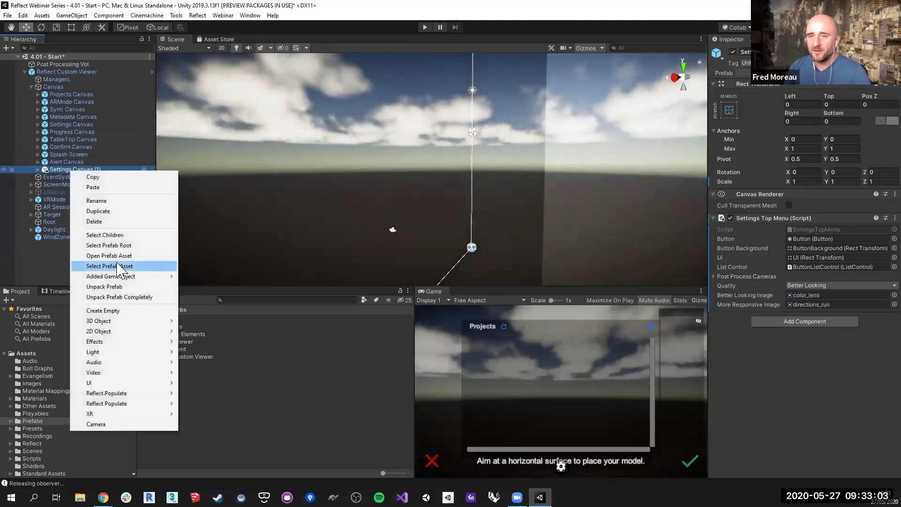
left_click(104, 287)
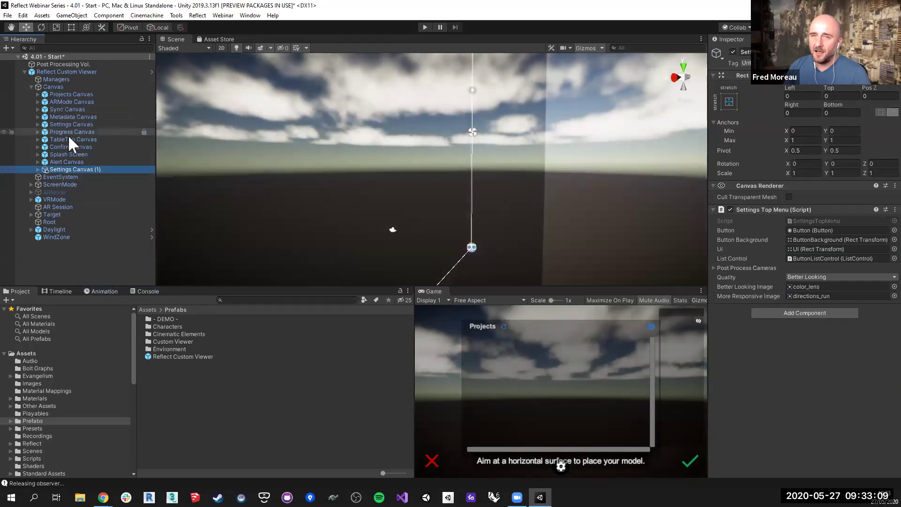
Apply the unpacked Settings Canvas copy as an added object to the Reflect Custom Viewer prefab.
right_click(92, 168)
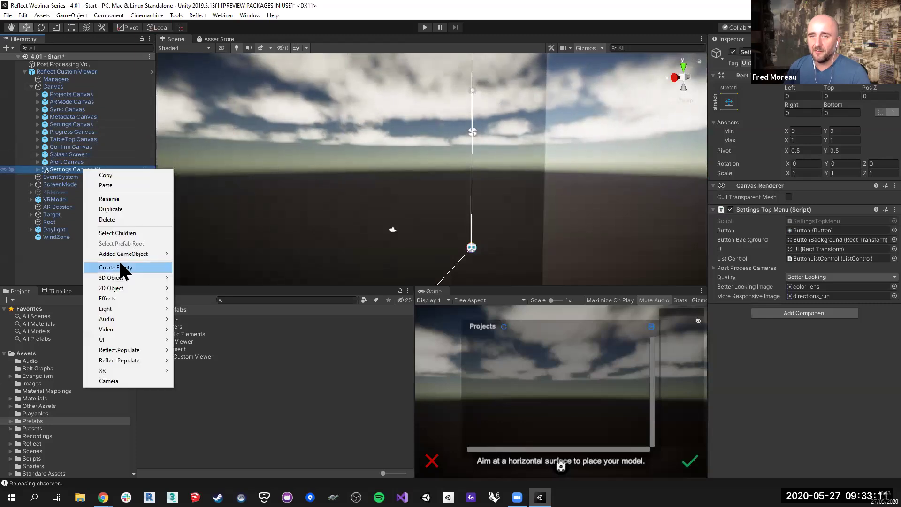
mouse_move(123, 254)
left_click(192, 253)
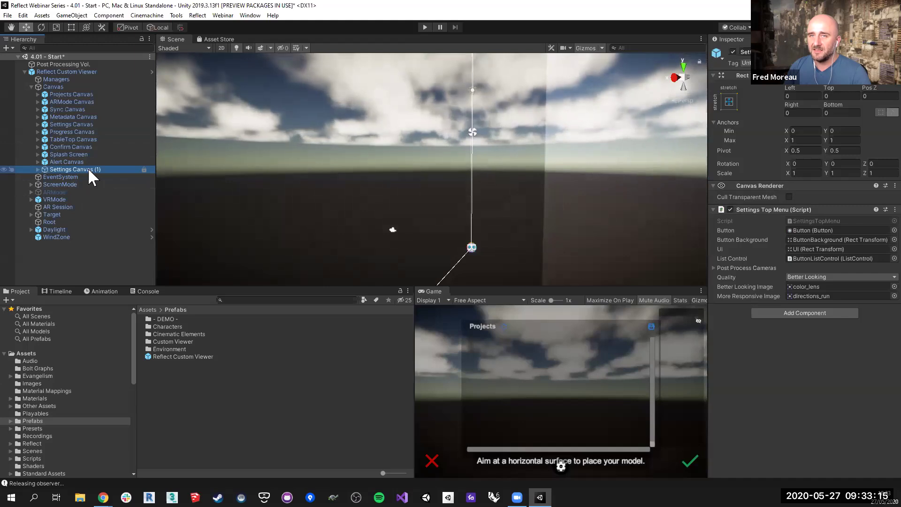
In the Reflect Custom Viewer prefab, move the Settings Canvas copy directly below Settings Canvas and rename it "Daylight Canvas".
left_click(152, 72)
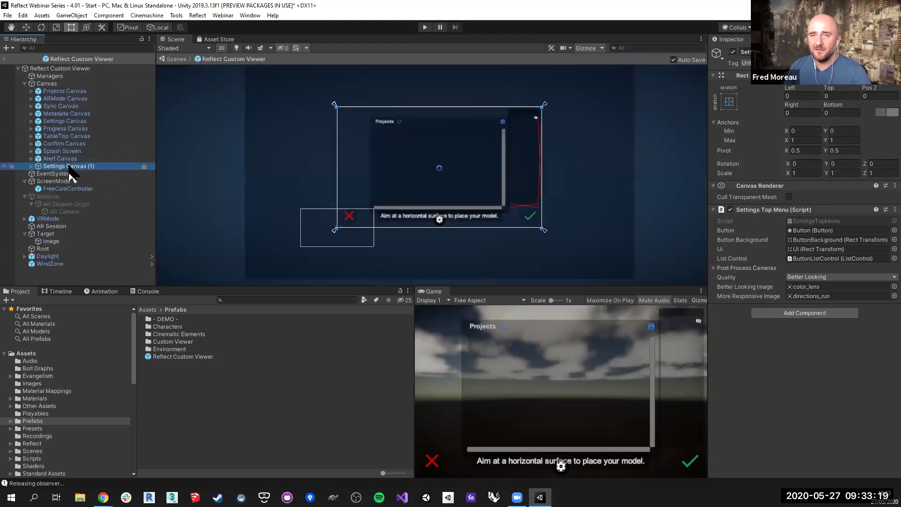
left_click_drag(69, 166, 69, 125)
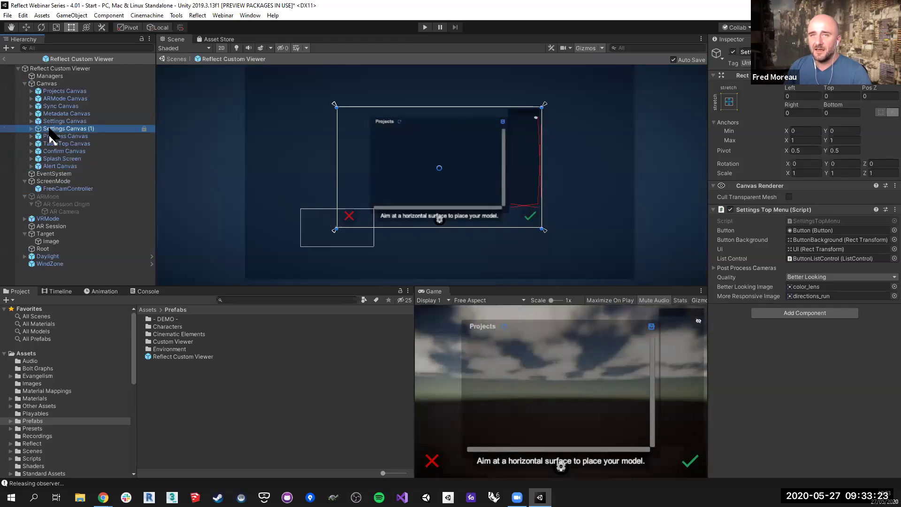
left_click(50, 128)
double_click(50, 128)
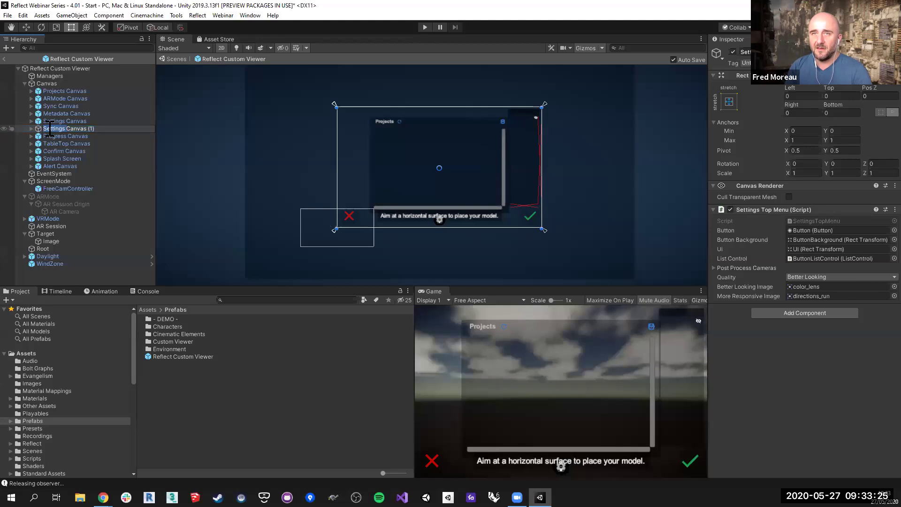
type("Daylight")
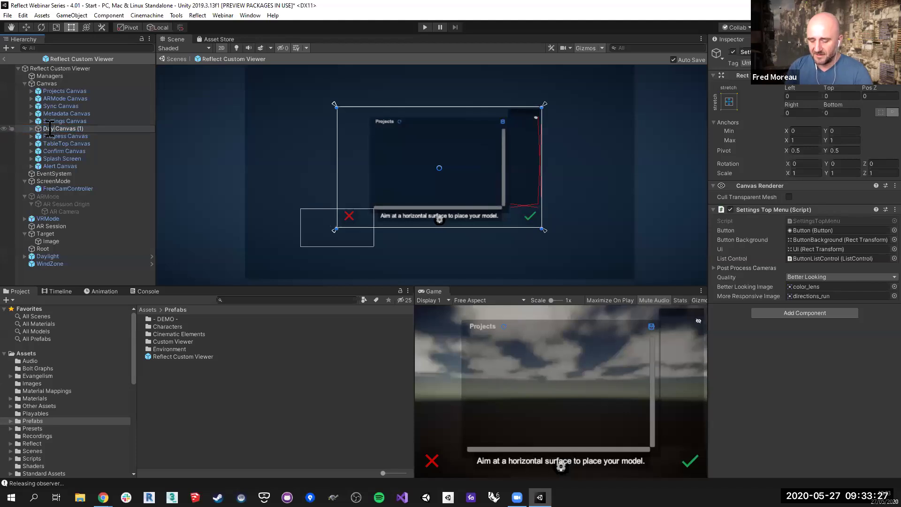
key("End")
key("shift+Left")
key("shift+Left")
key("shift+Left")
key("BackSpace")
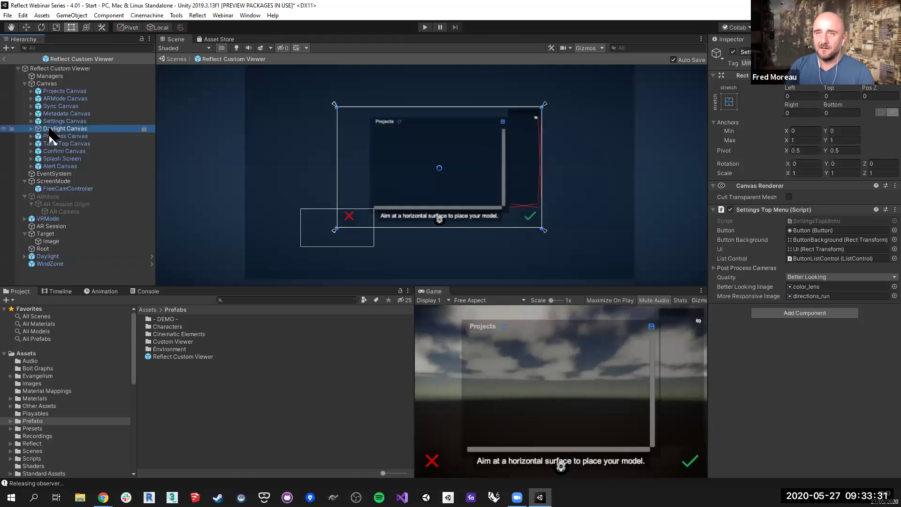
key("Return")
Expand Daylight Canvas to show its children and remove its Settings Top Menu script component.
left_click(30, 128)
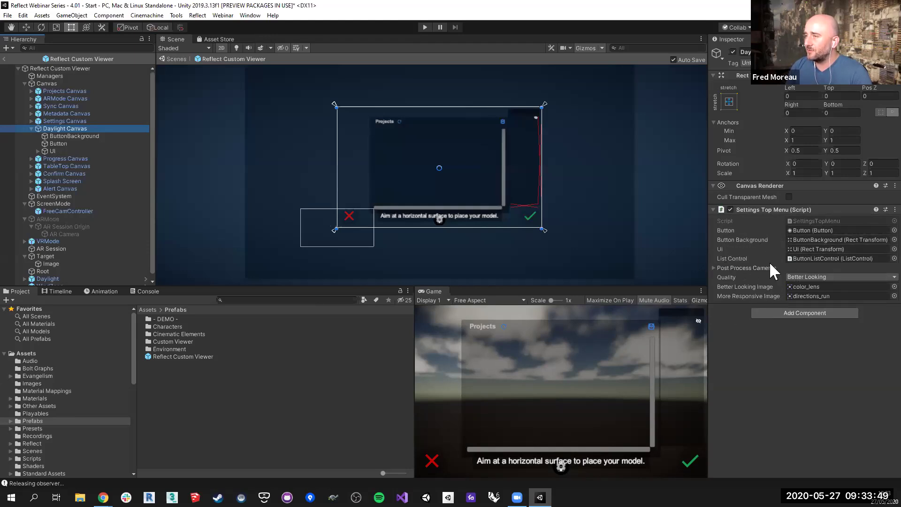
right_click(872, 212)
left_click(853, 232)
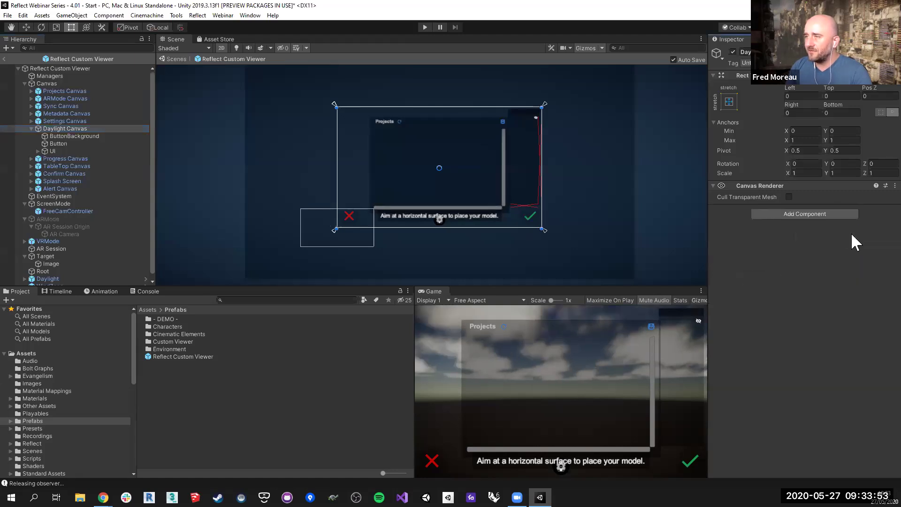
Examine Daylight Canvas's child objects ButtonBackground, Button, UI, Mask and ButtonListControl and their component settings.
left_click(64, 137)
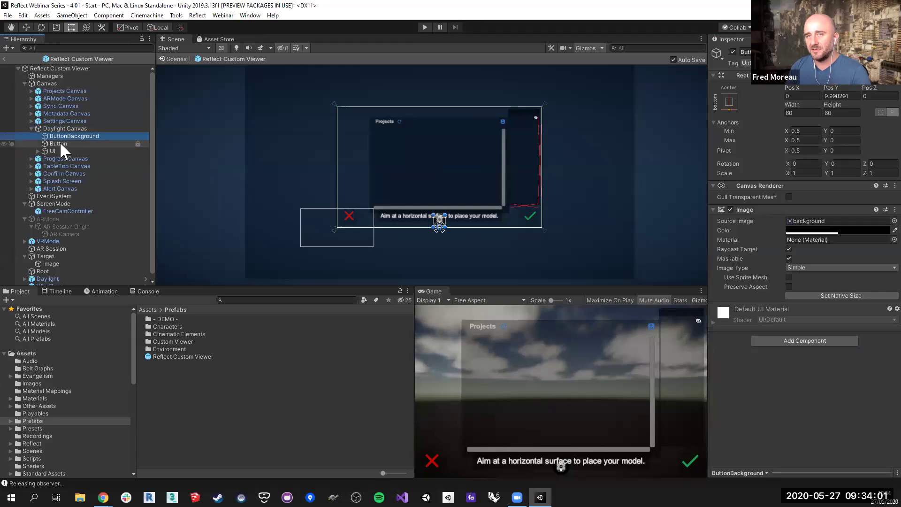
left_click(60, 143)
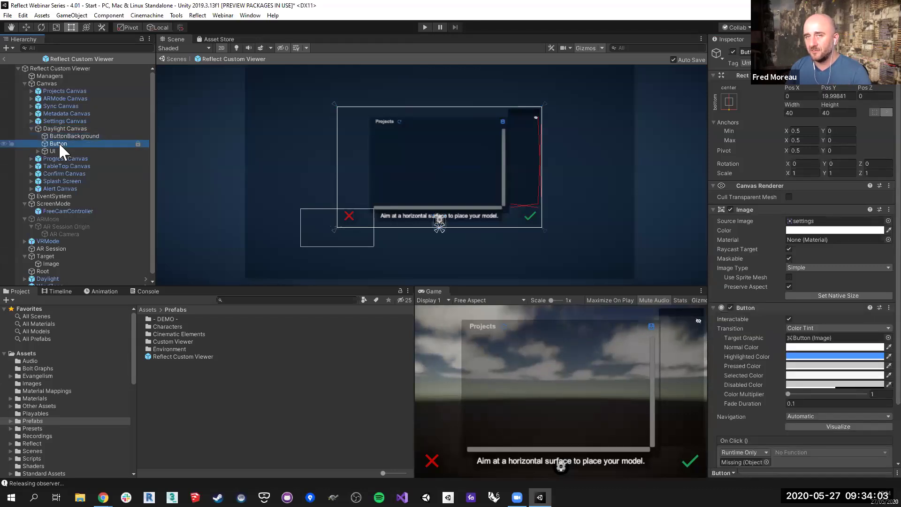
left_click(49, 151)
left_click(38, 149)
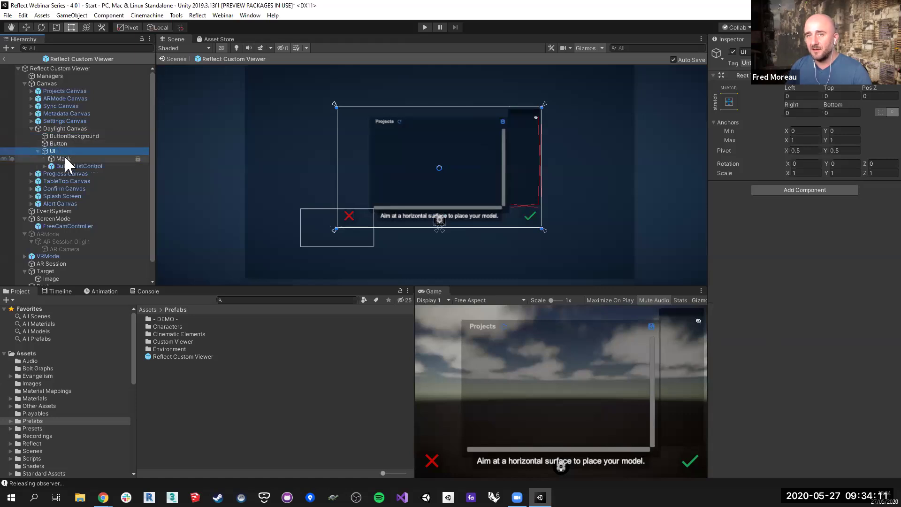
left_click(64, 158)
scroll(371, 174, "down", 2)
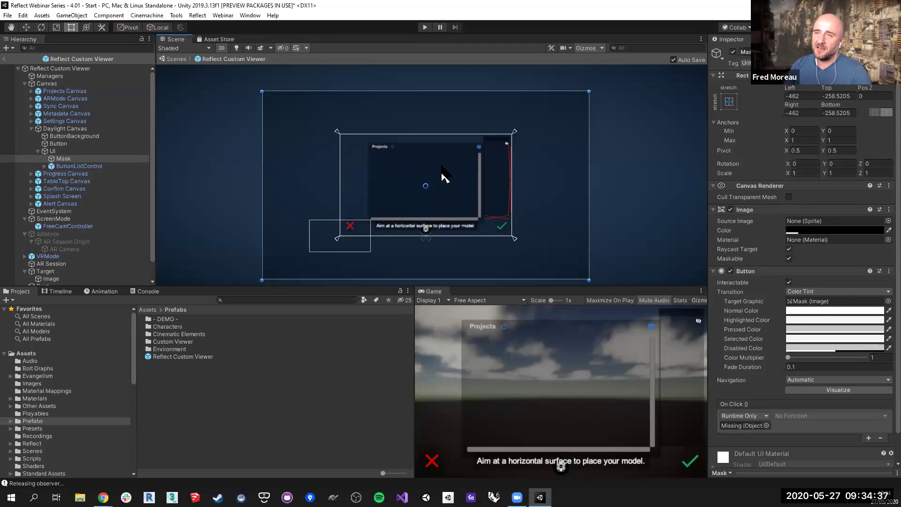
left_click(55, 165)
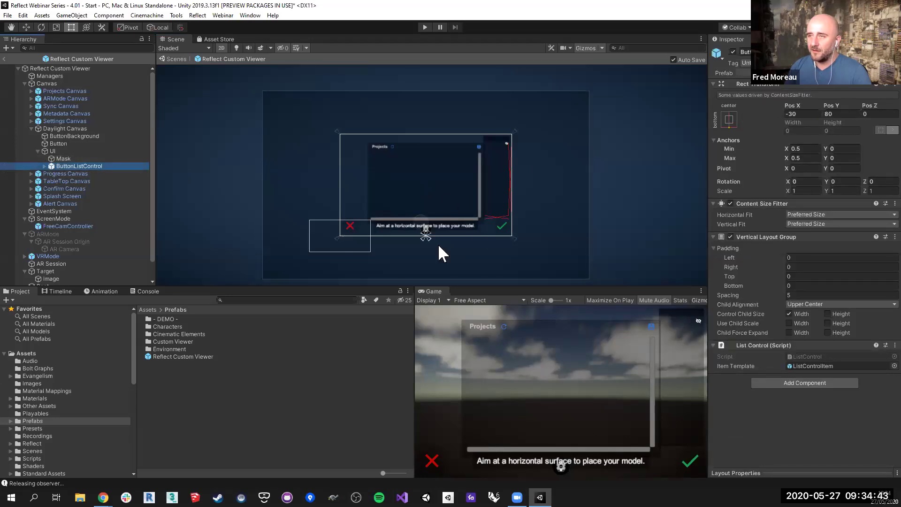
scroll(413, 203, "up", 2)
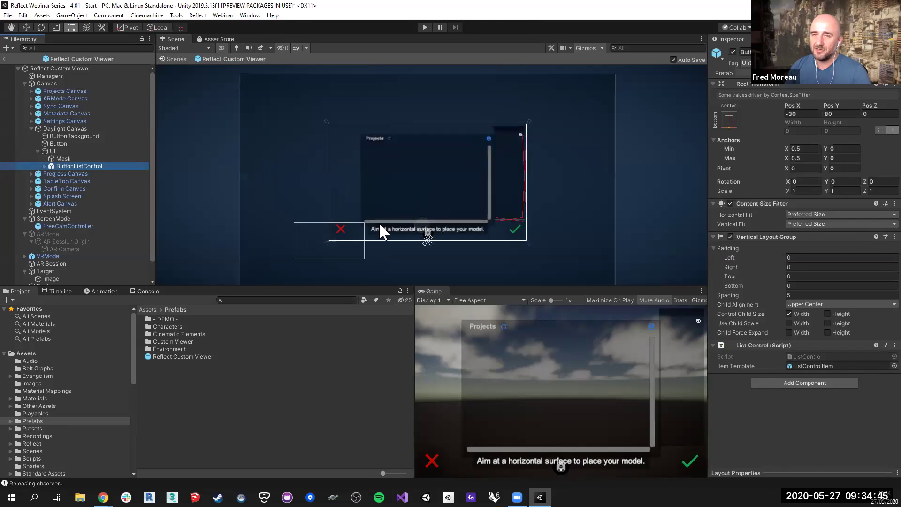
Delete ButtonListControl from the UI object under Daylight Canvas.
left_click(58, 158)
left_click(55, 166)
key("Delete")
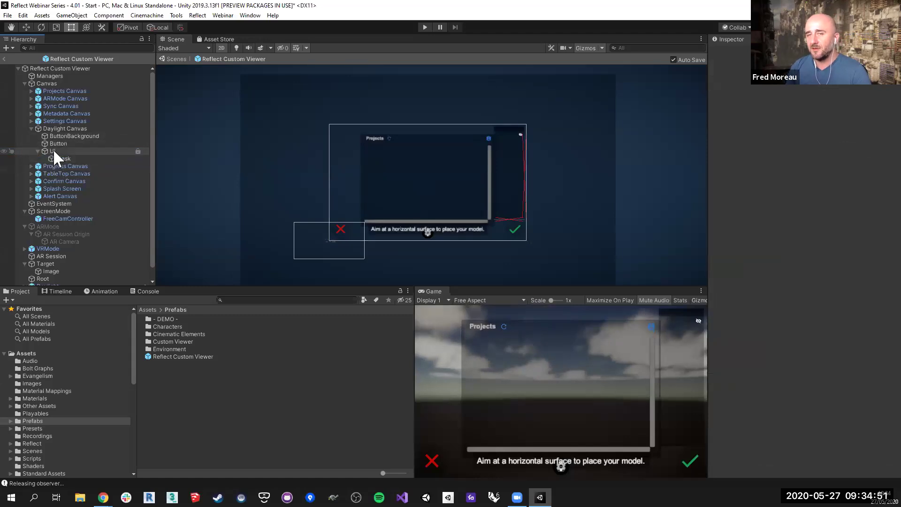
Add the Top Menu script component to Daylight Canvas.
left_click(65, 128)
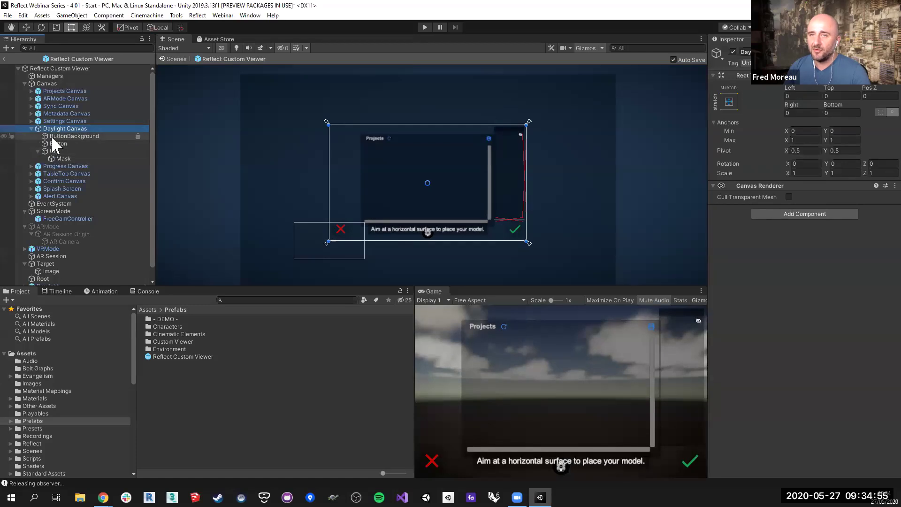
left_click(782, 213)
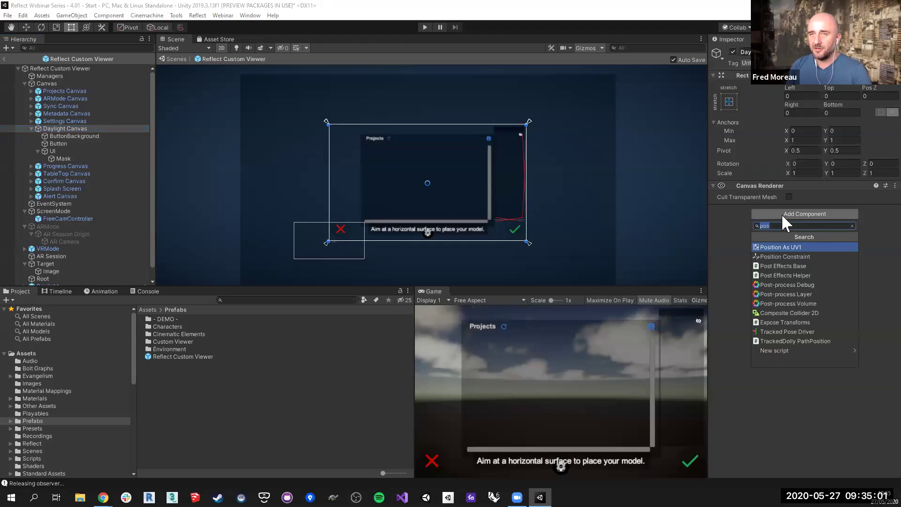
type("top")
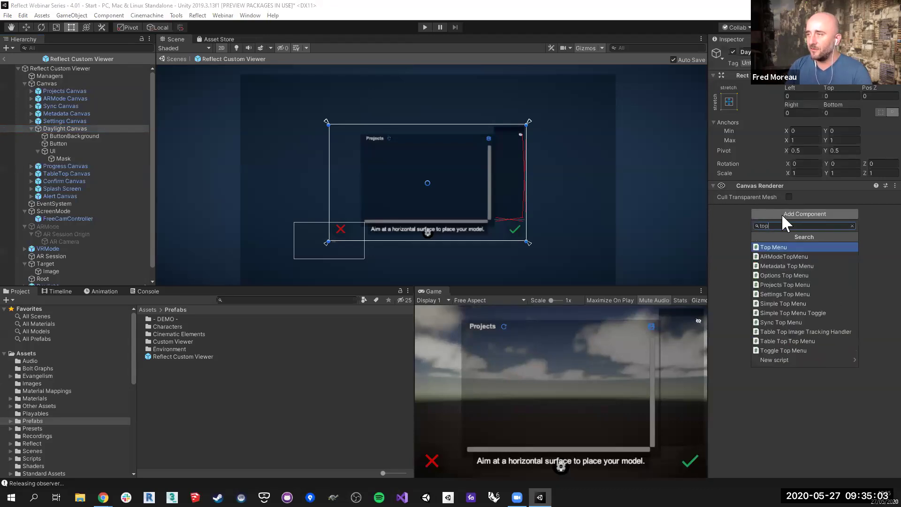
left_click(778, 247)
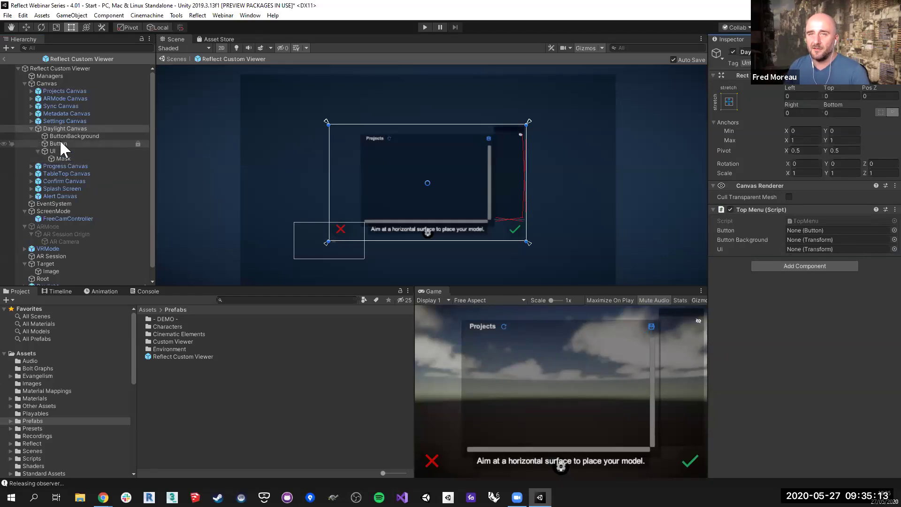
Assign Daylight Canvas's own ButtonBackground, Button and UI children to the matching references of its Top Menu script.
left_click_drag(63, 136, 814, 244)
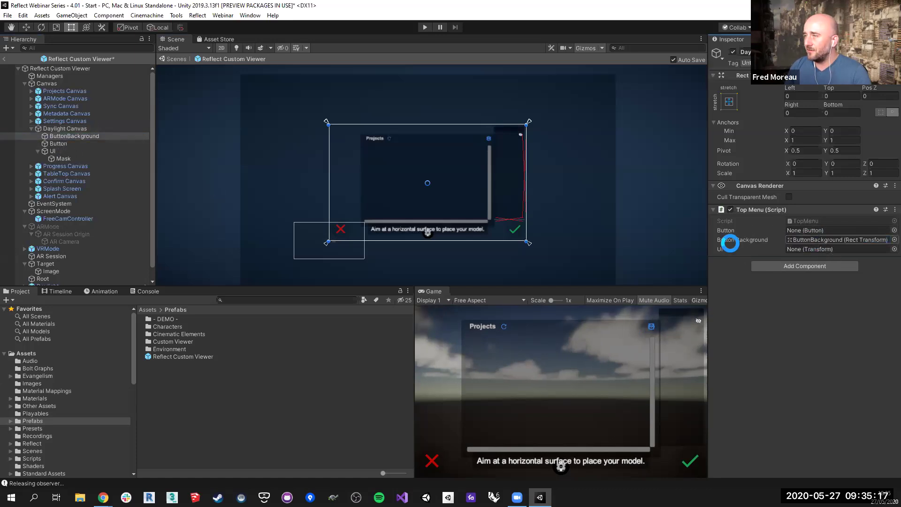
left_click_drag(55, 143, 808, 230)
left_click_drag(52, 150, 816, 248)
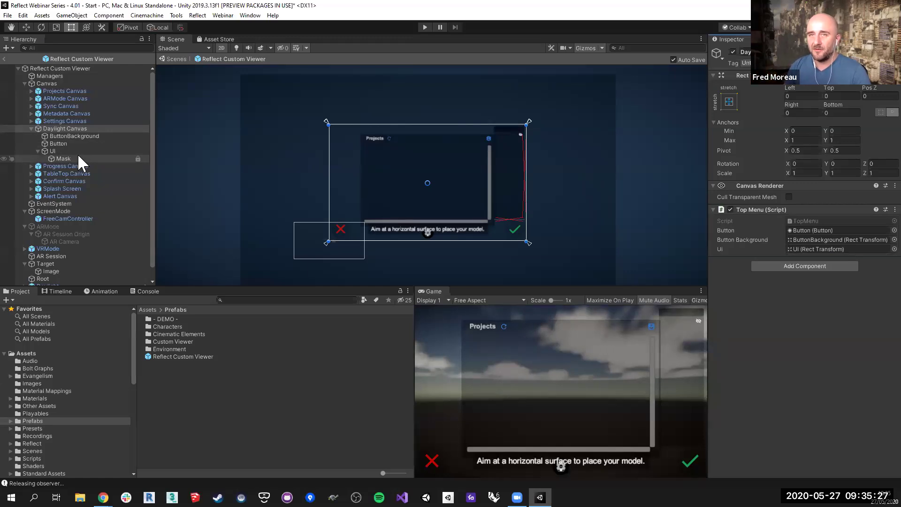
Make the On Click event of Daylight Canvas's Button call TopMenu.OnClick on Daylight Canvas.
left_click(55, 143)
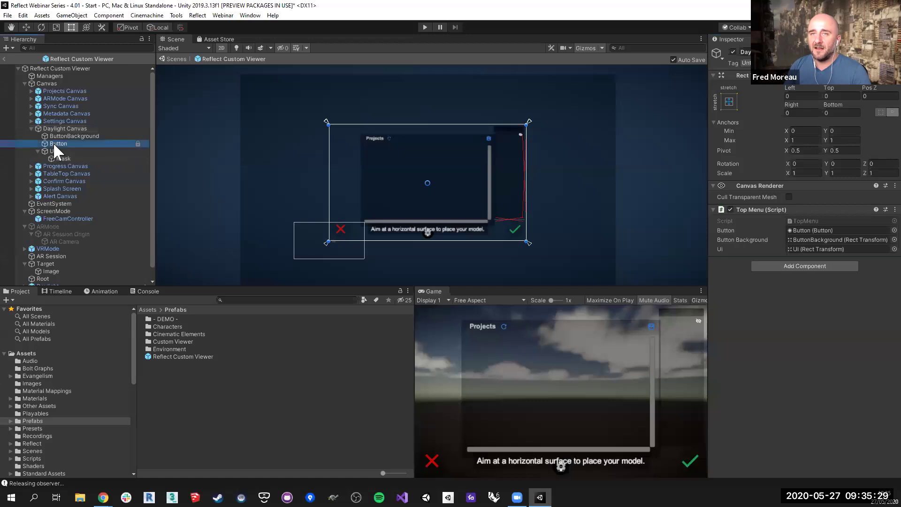
scroll(746, 328, "down", 3)
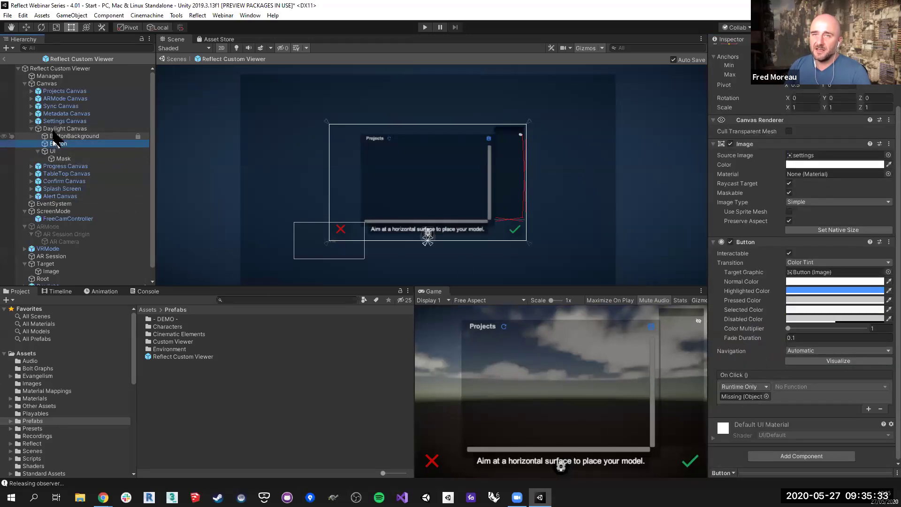
left_click_drag(54, 128, 746, 397)
left_click(785, 387)
mouse_move(816, 442)
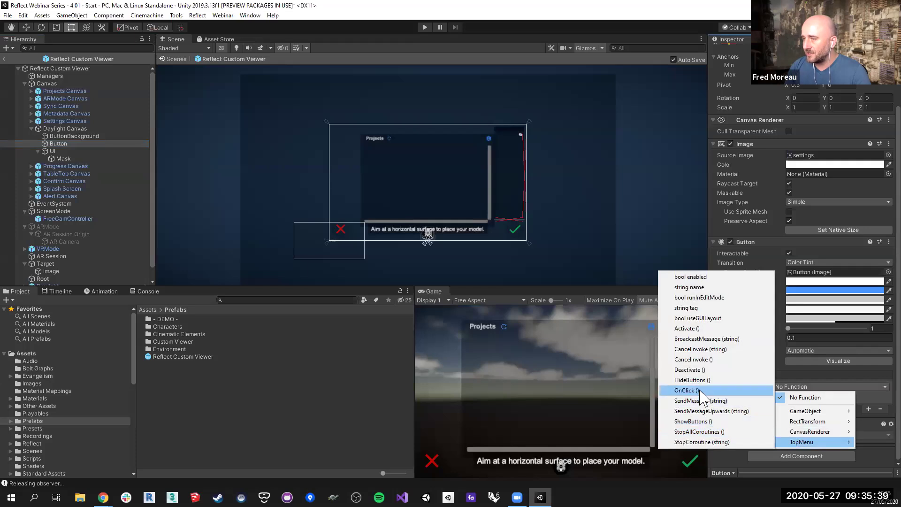
left_click(700, 390)
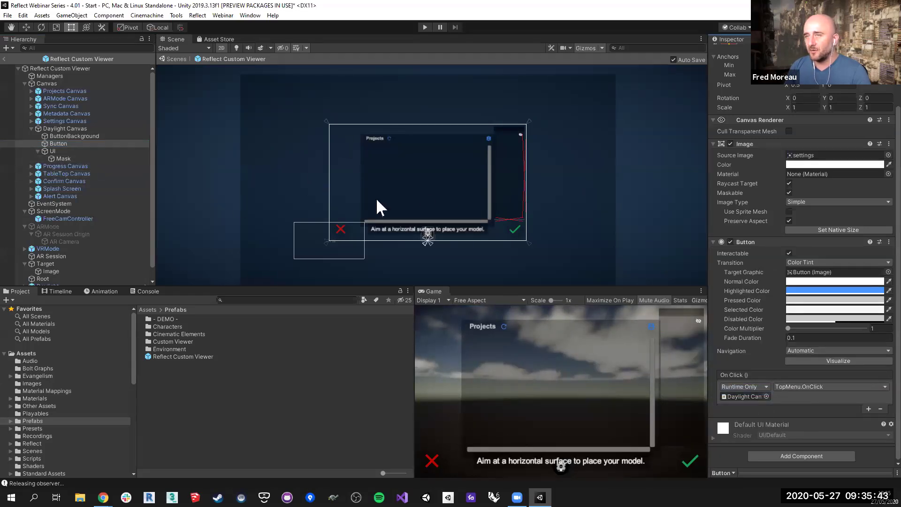
Give the On Click event of Daylight Canvas's Mask a second entry and target Daylight Canvas in both entries.
left_click(65, 158)
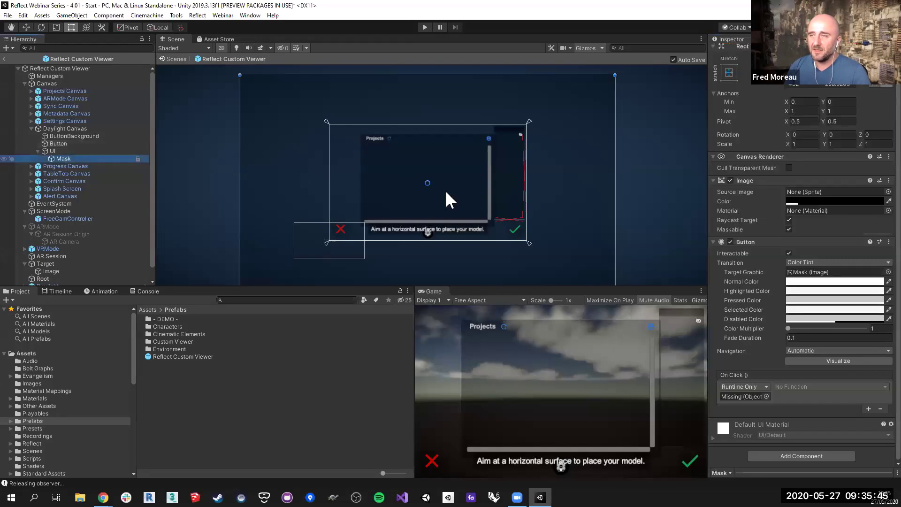
left_click_drag(66, 129, 752, 398)
left_click(869, 409)
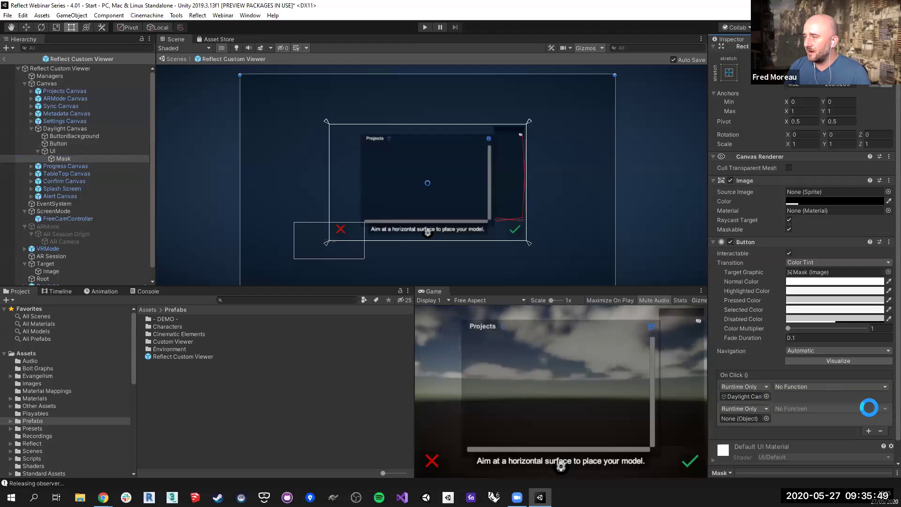
left_click_drag(75, 134, 751, 418)
Set the Mask's first On Click entry to TopMenu.Deactivate and the second to TopMenu.ShowButtons.
left_click(797, 387)
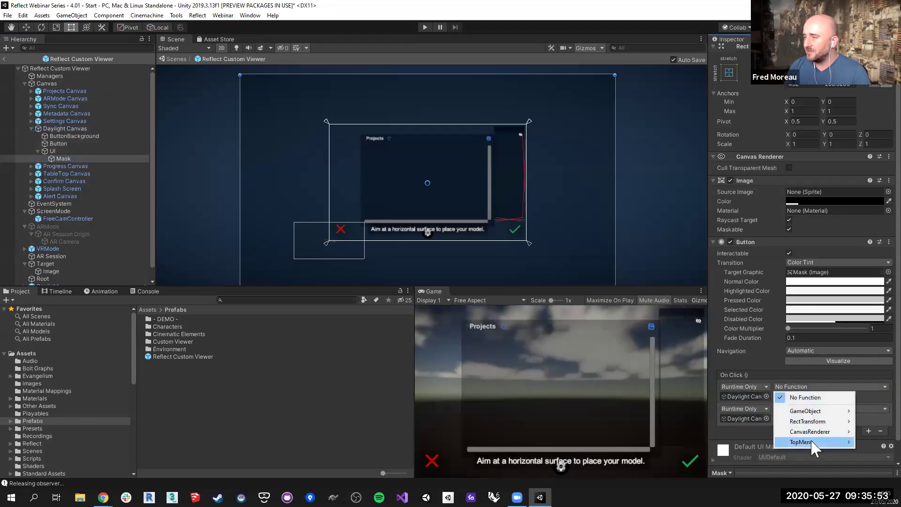
mouse_move(807, 442)
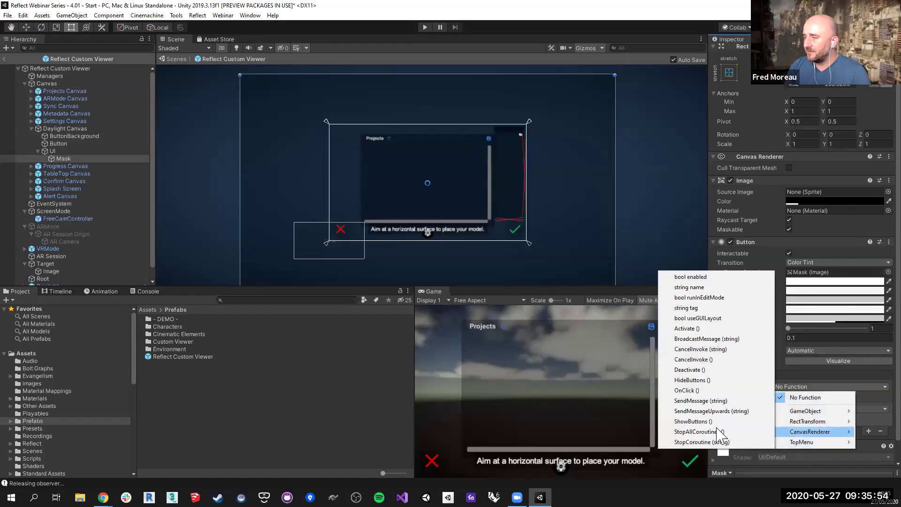
left_click(692, 369)
left_click(802, 407)
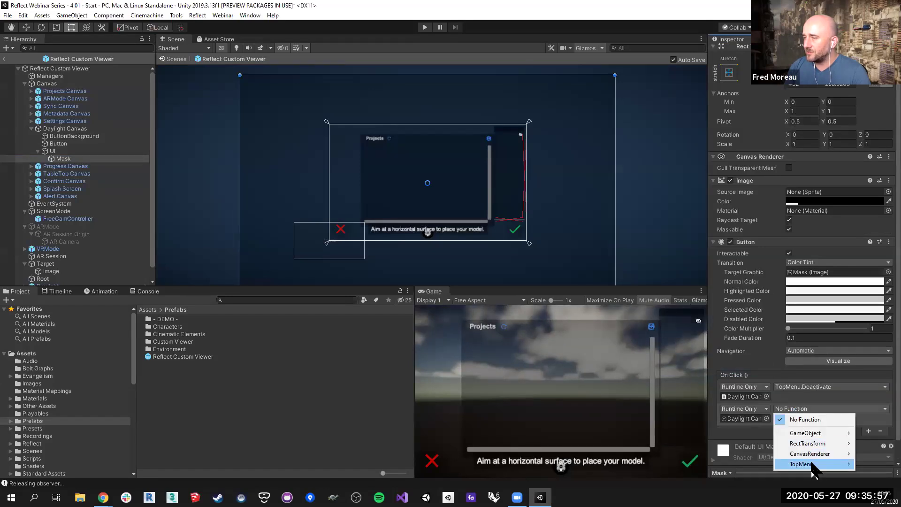
mouse_move(808, 464)
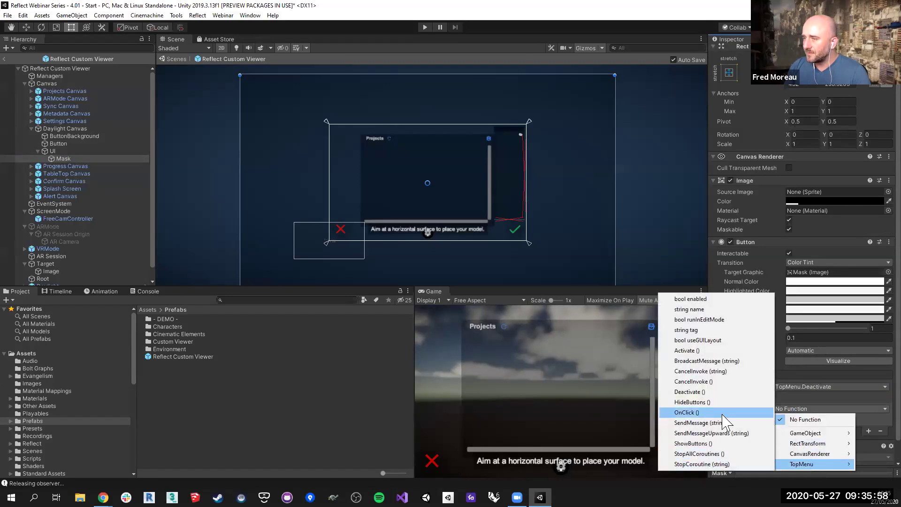
left_click(716, 444)
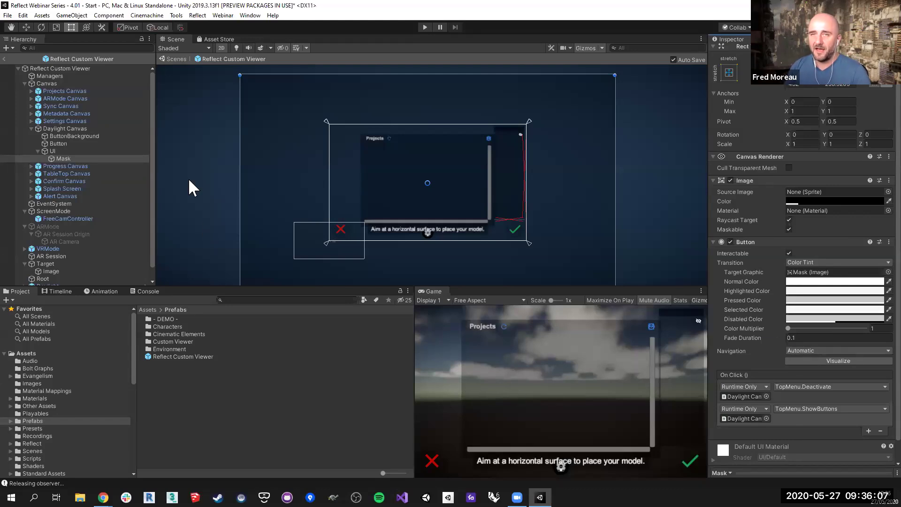
Add the Daylight Panel prefab from Prefabs/Custom Viewer/Panels as a child of Daylight Canvas's UI object.
left_click(47, 151)
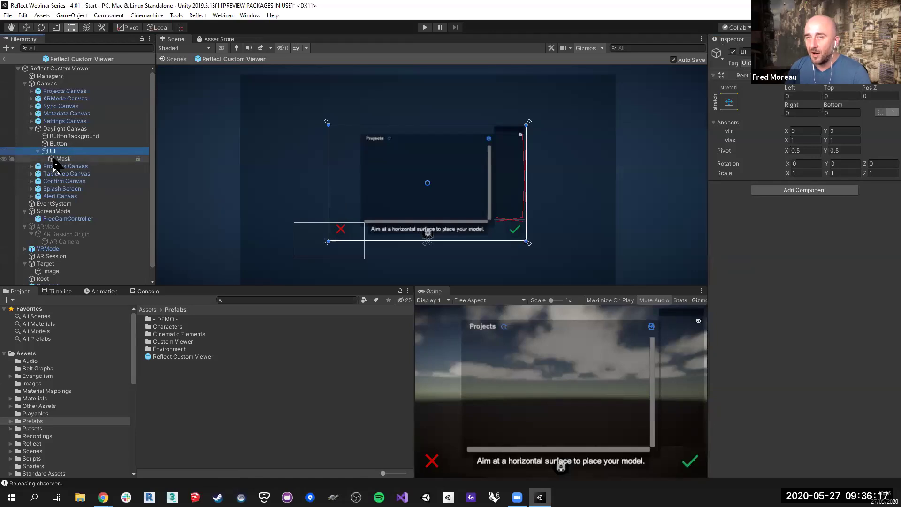
double_click(156, 341)
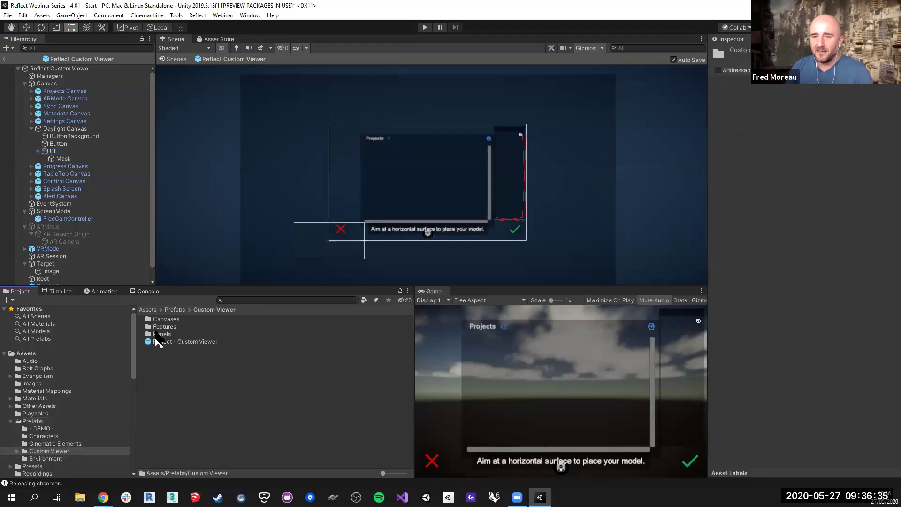
double_click(148, 334)
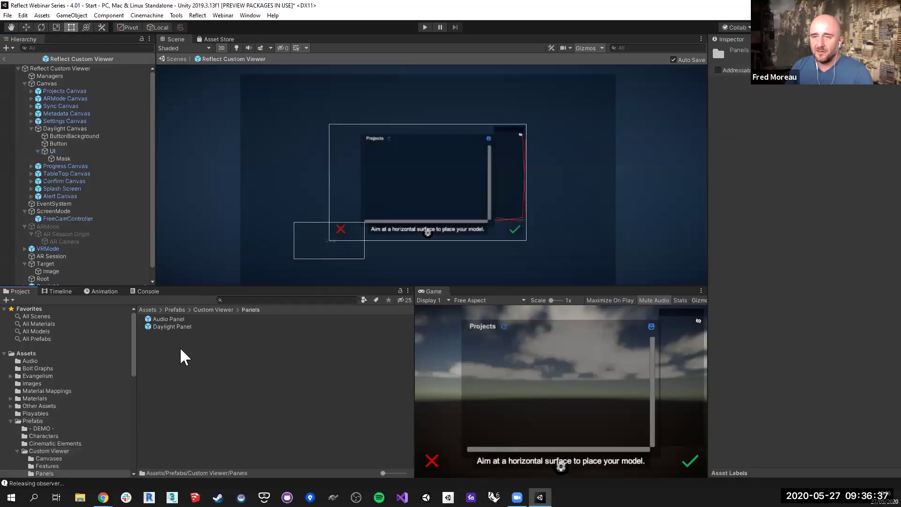
left_click_drag(147, 327, 58, 151)
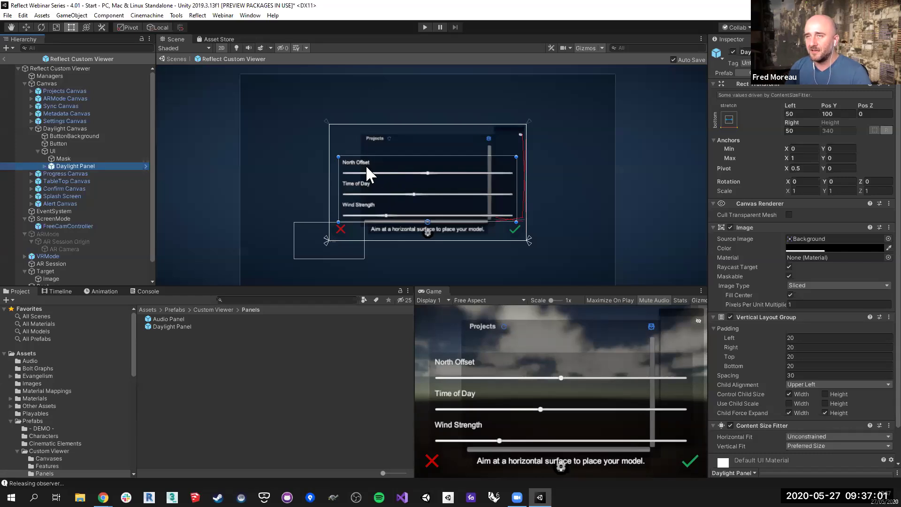
Expand Daylight Panel and review the value ranges of its North Direction, Time of Day and Wind Strength sliders.
left_click(45, 166)
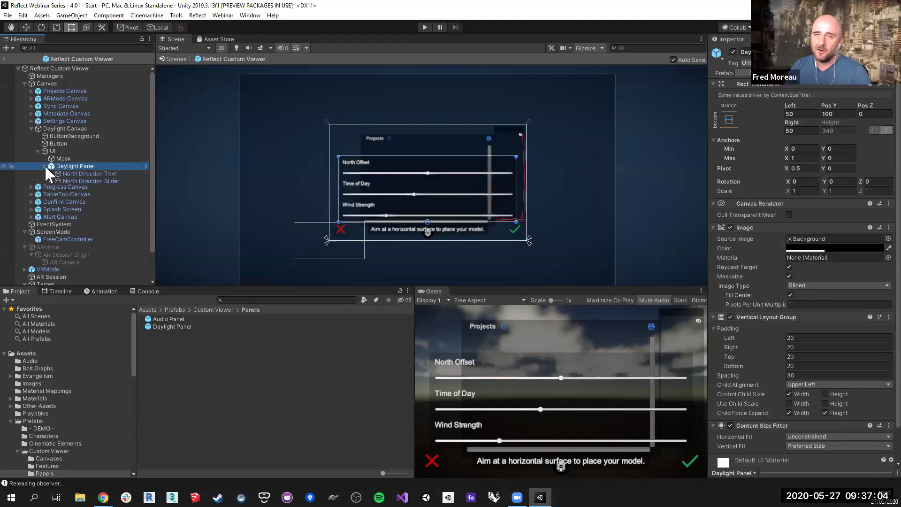
left_click(74, 180)
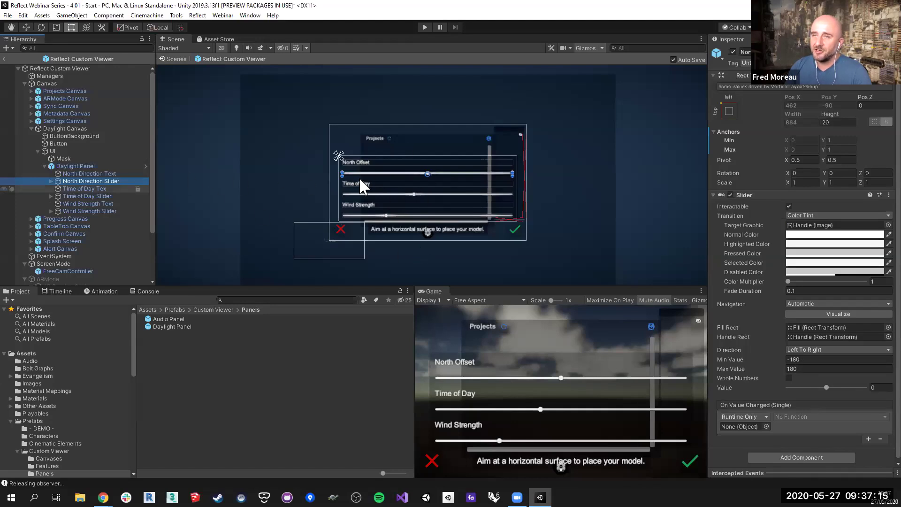
left_click(72, 194)
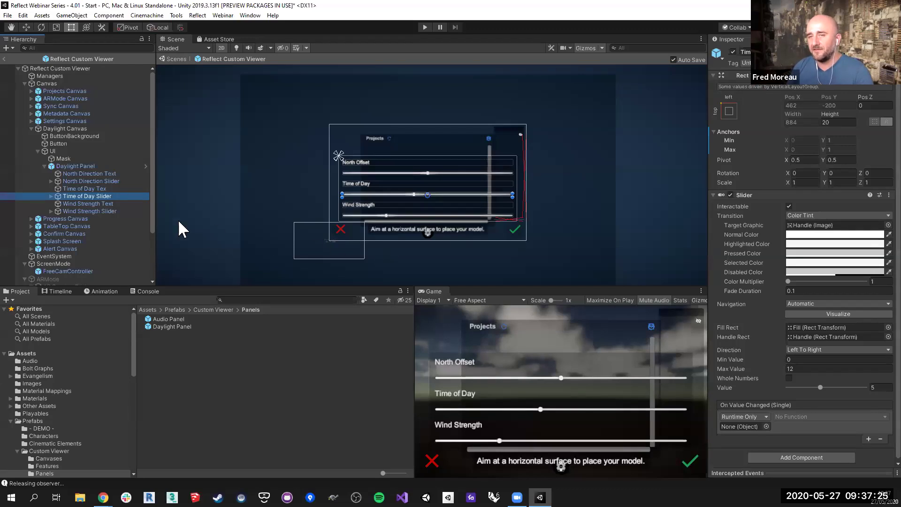
left_click(89, 210)
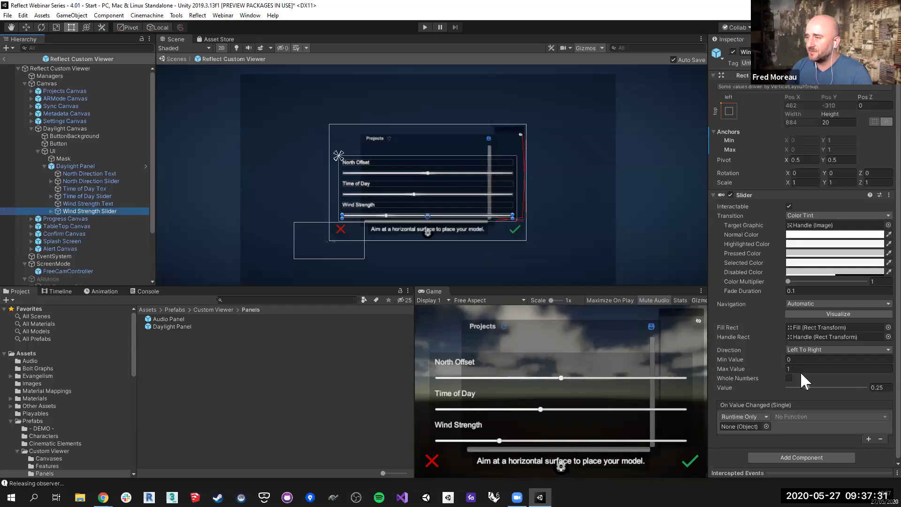
scroll(94, 209, "down", 3)
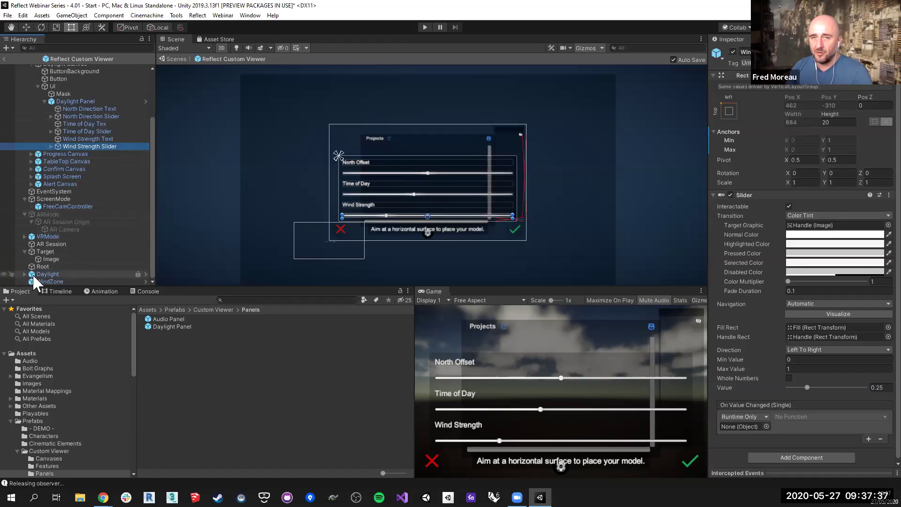
left_click(78, 109)
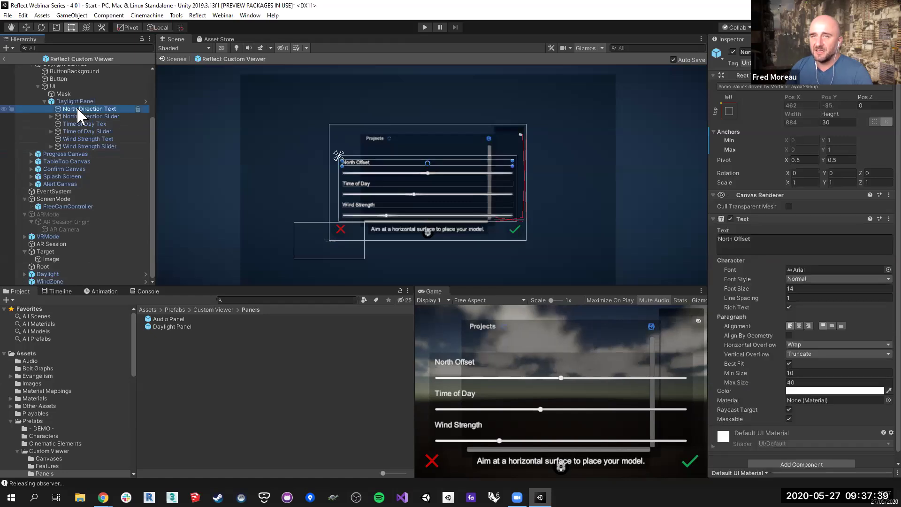
Assign the Daylight object as the target of the North Direction Slider's On Value Changed event.
left_click(117, 115)
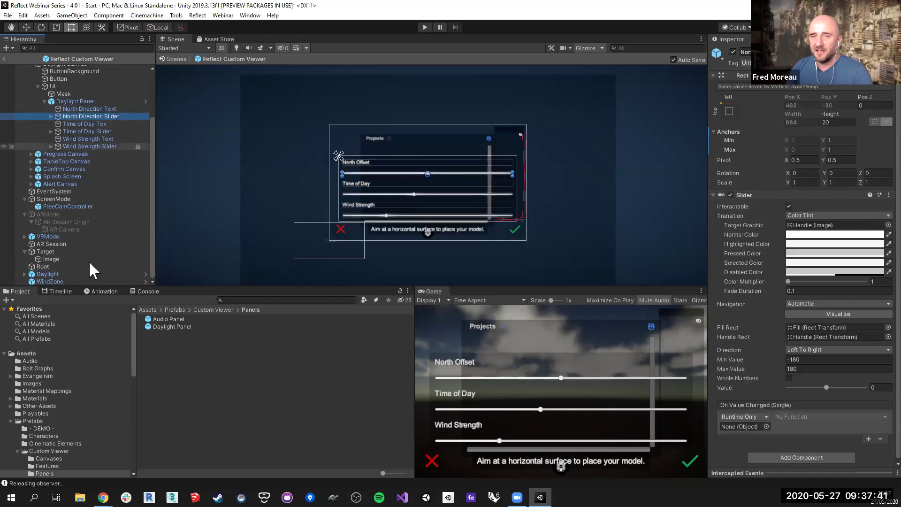
left_click_drag(52, 275, 742, 427)
left_click(805, 417)
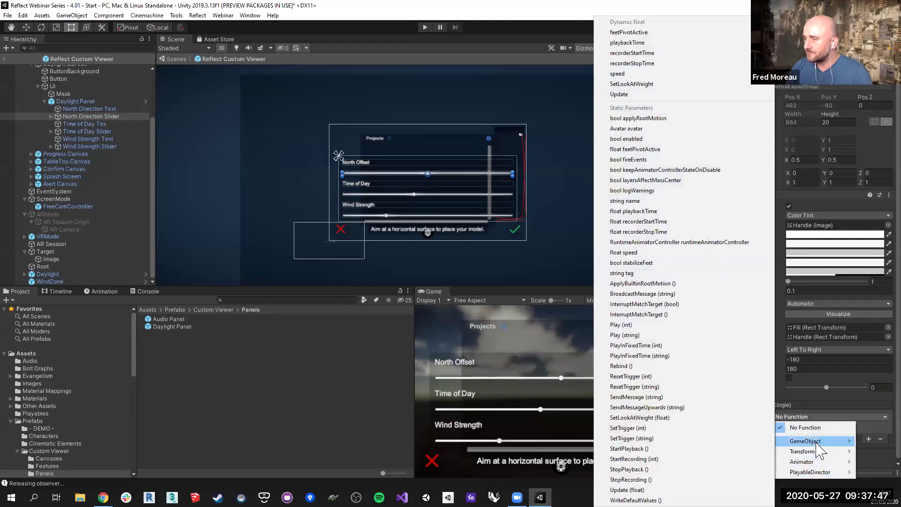
left_click(729, 462)
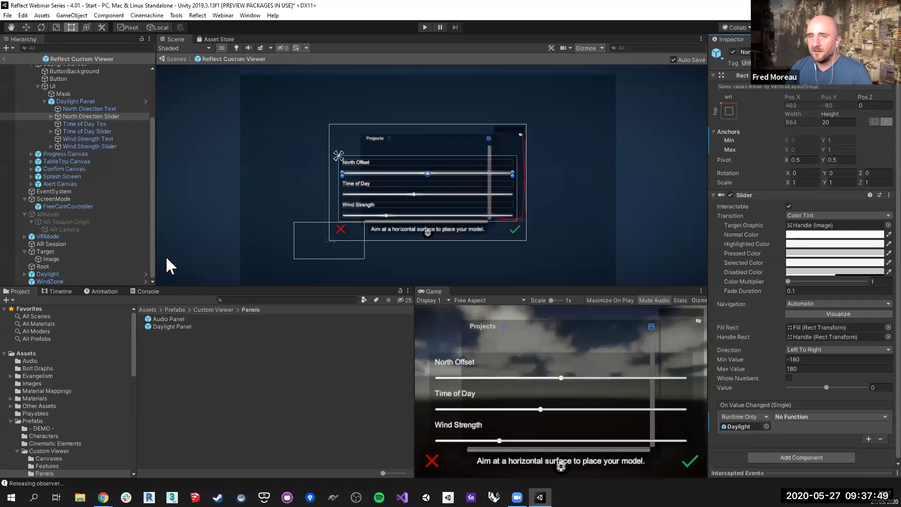
Open the list of components to add for the Daylight object.
left_click(38, 274)
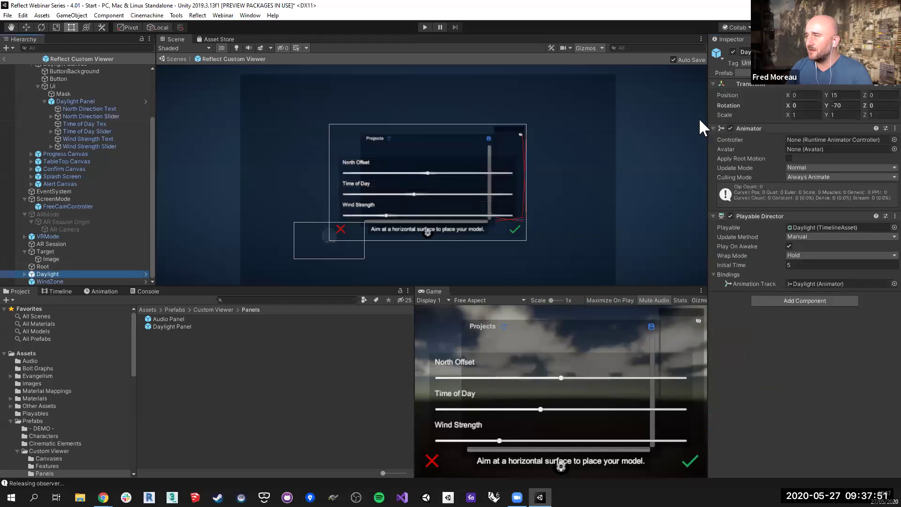
left_click(810, 300)
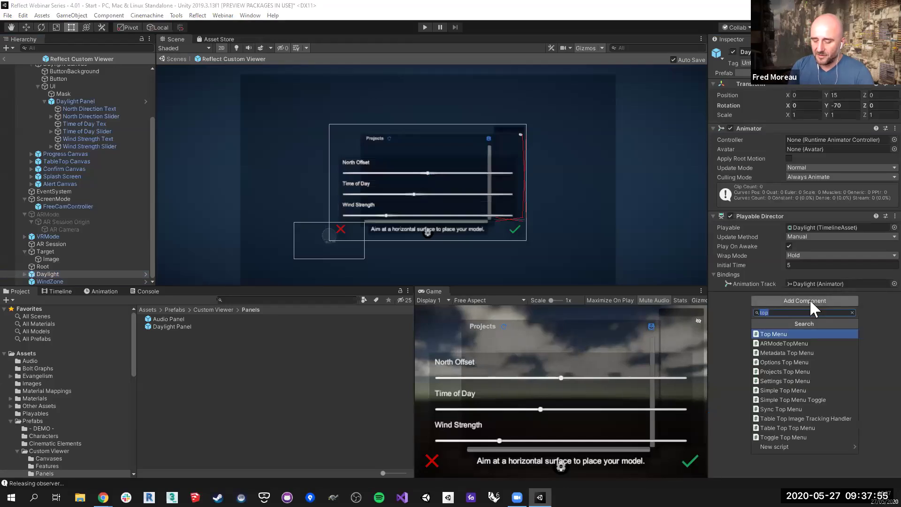
Add the Expose Transforms and Playable Director Time Controls components to the Daylight object.
type("expose")
key("Return")
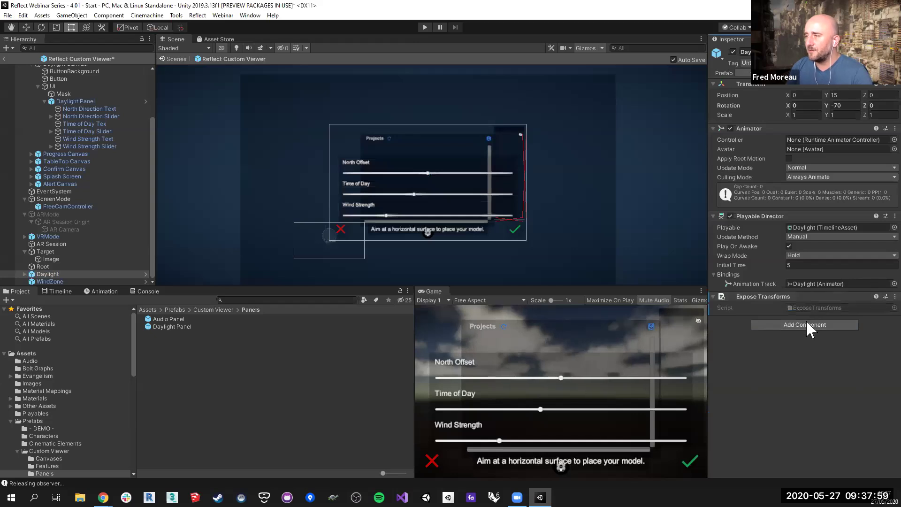
left_click(806, 324)
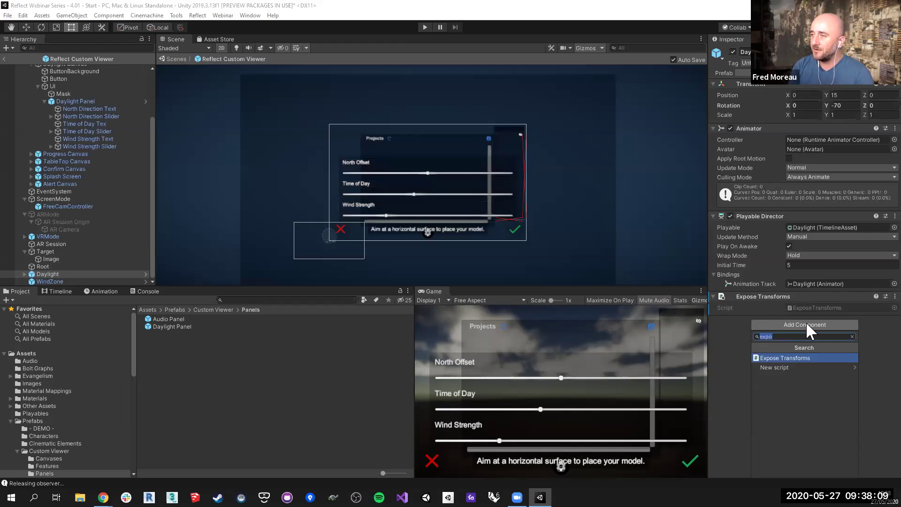
type("play")
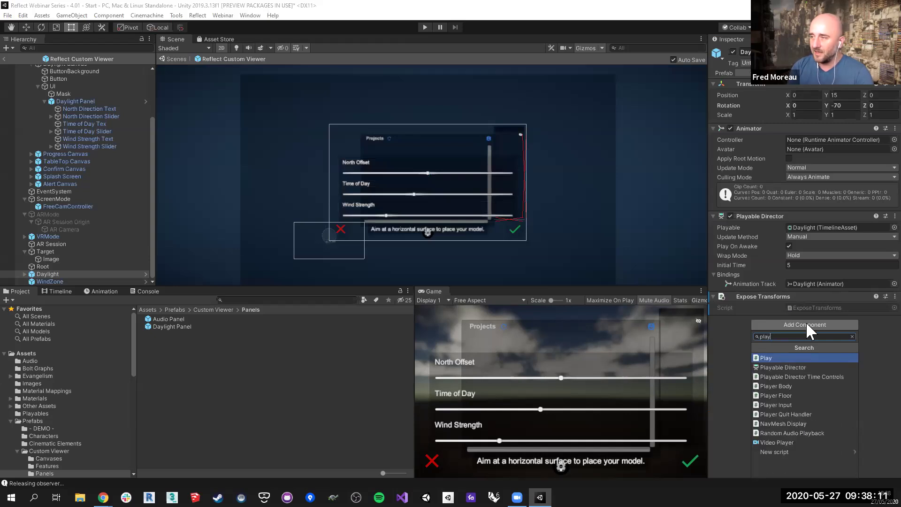
key("Return")
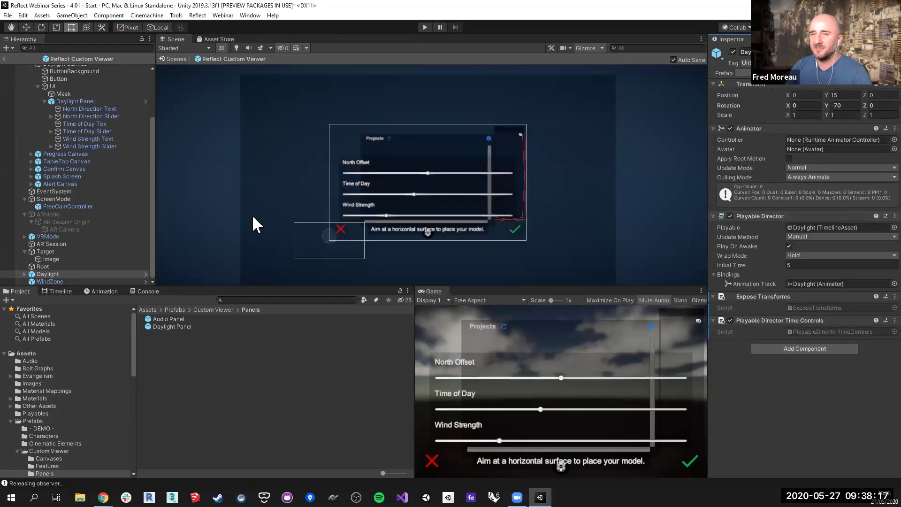
Set the North Direction Slider's On Value Changed event to call the dynamic ExposeTransforms.LocalEulerAnglesY on Daylight.
left_click(64, 109)
left_click(64, 116)
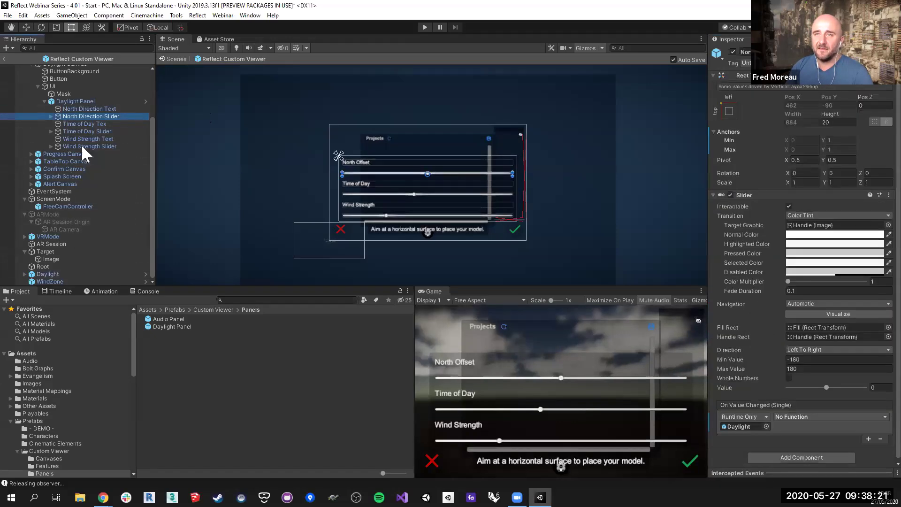
left_click(794, 417)
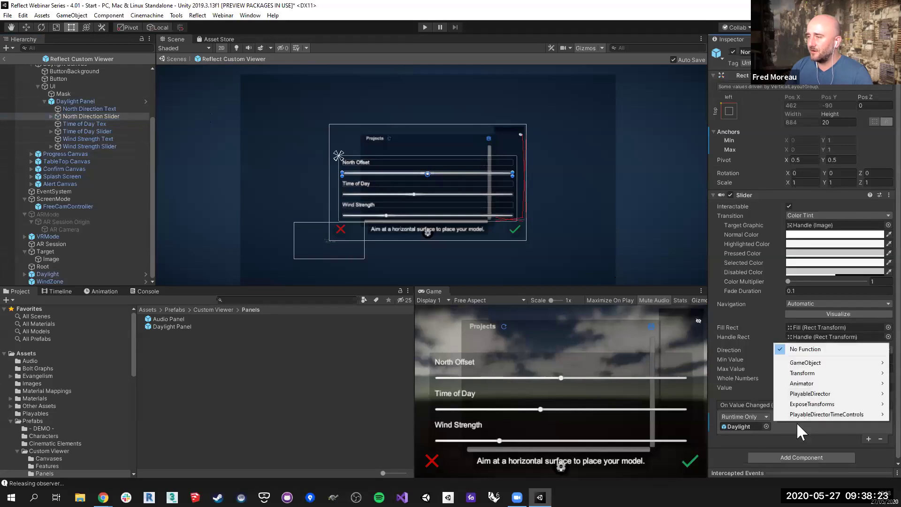
mouse_move(817, 406)
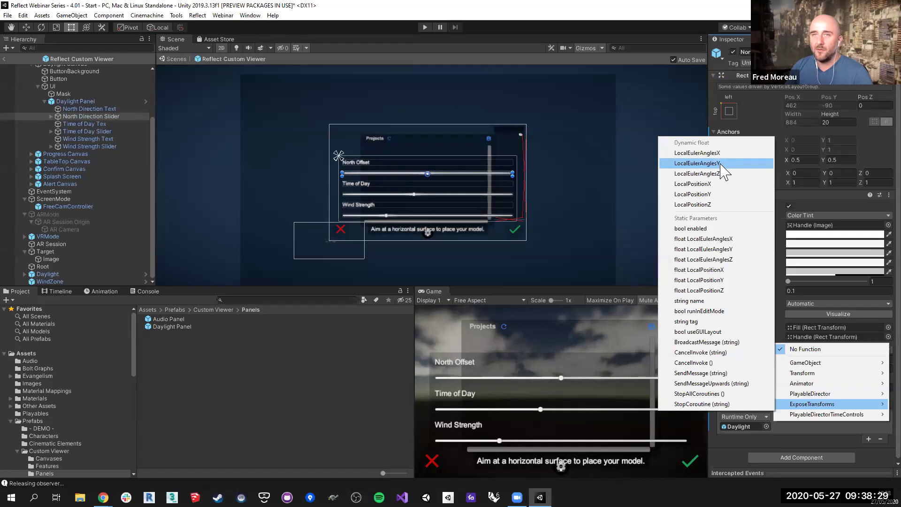
left_click(722, 163)
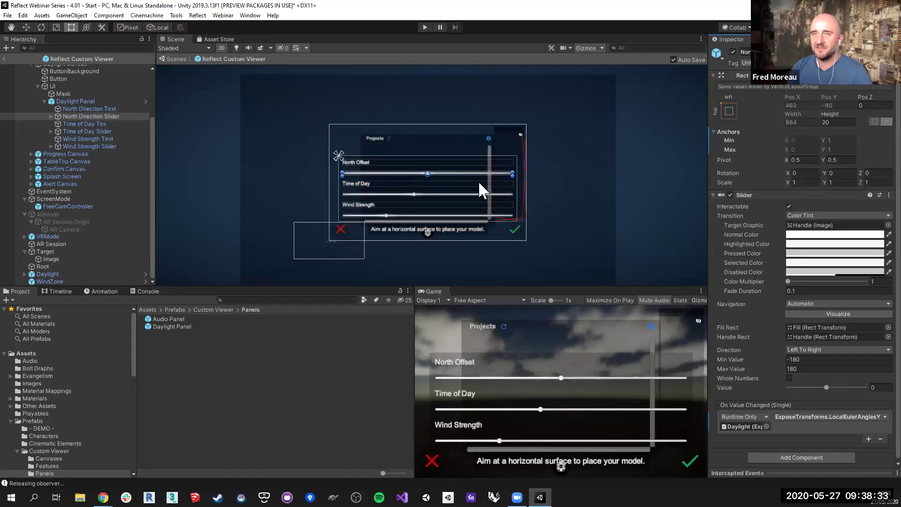
Assign Daylight to the Time of Day Slider's On Value Changed event with the dynamic PlayableDirectorTimeControls.Time function.
left_click(70, 129)
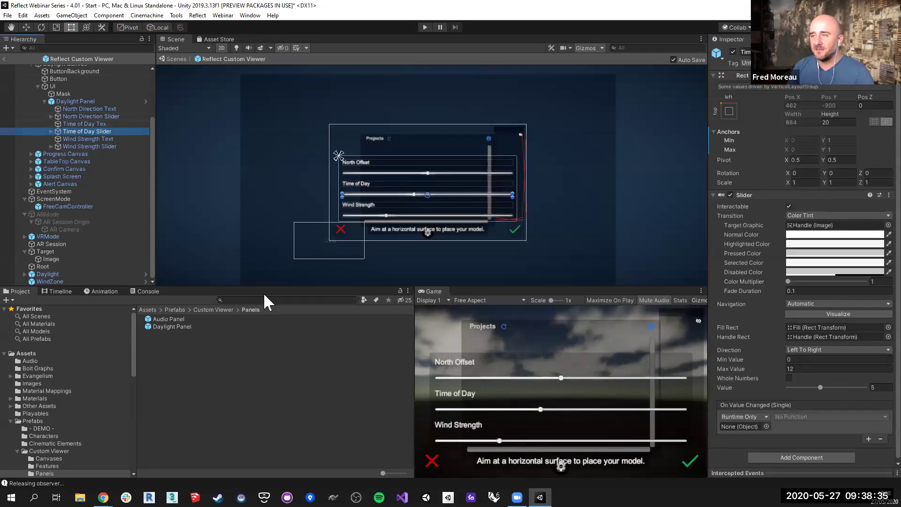
left_click_drag(47, 273, 742, 427)
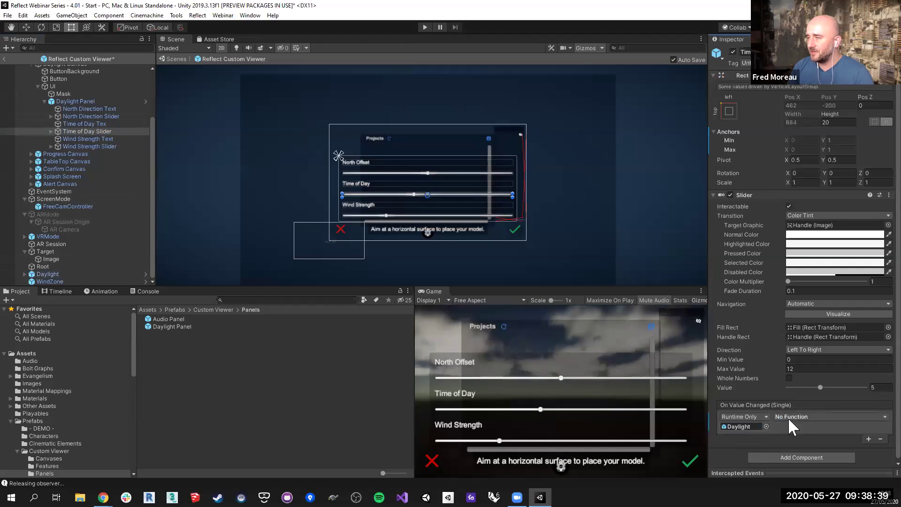
left_click(798, 417)
mouse_move(810, 412)
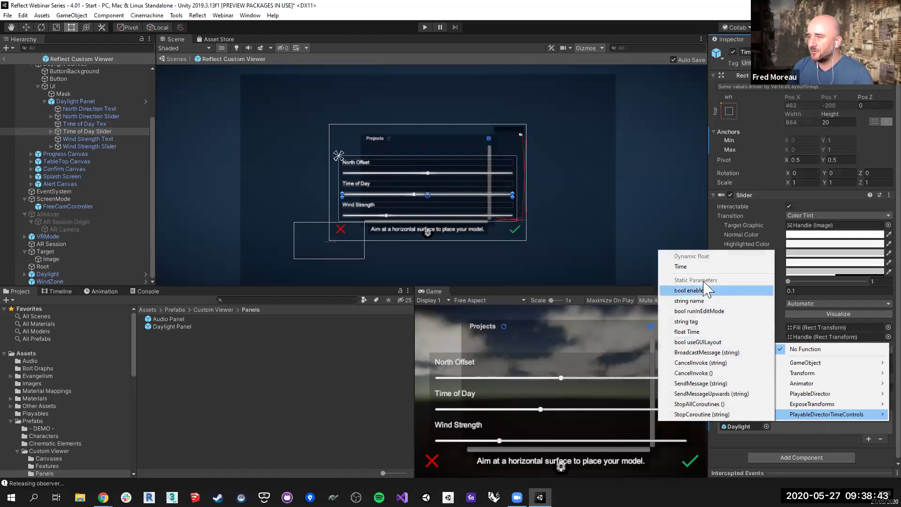
left_click(681, 266)
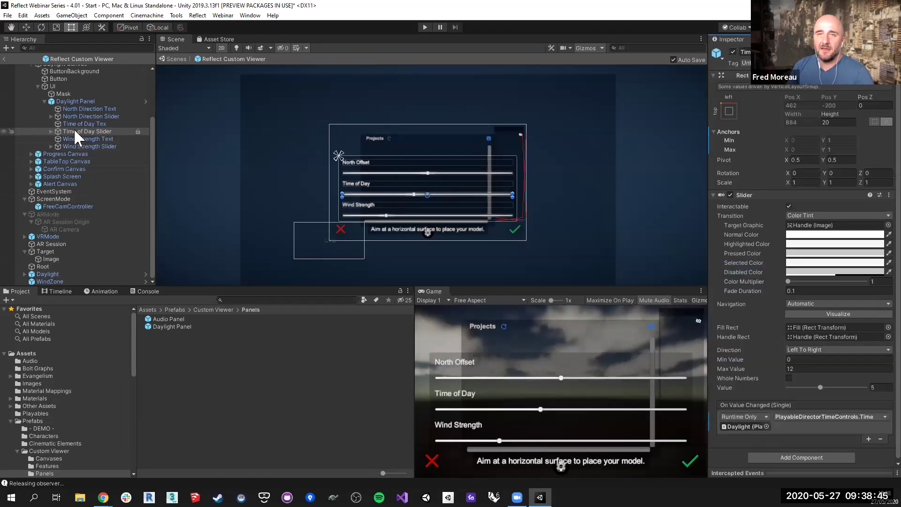
Assign WindZone to the Wind Strength Slider's On Value Changed event with the dynamic WindZone.windMain function.
left_click(74, 146)
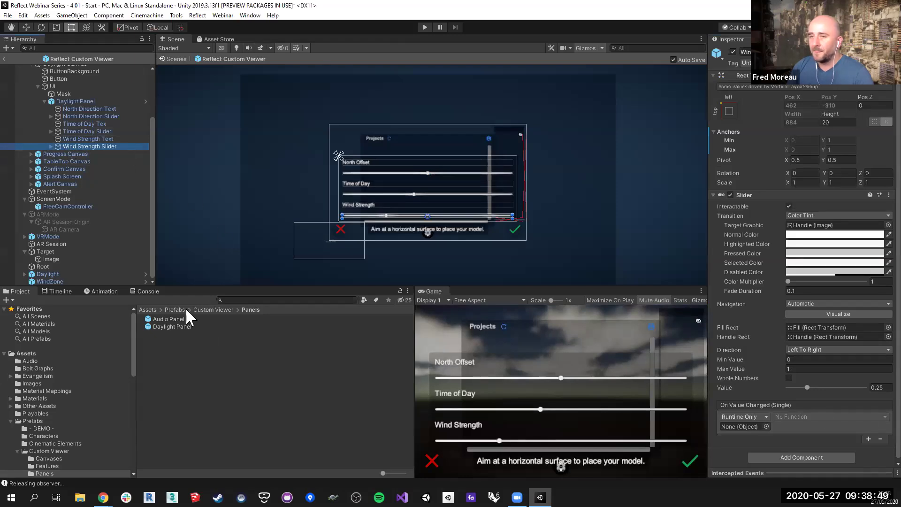
left_click_drag(41, 279, 744, 427)
left_click(799, 416)
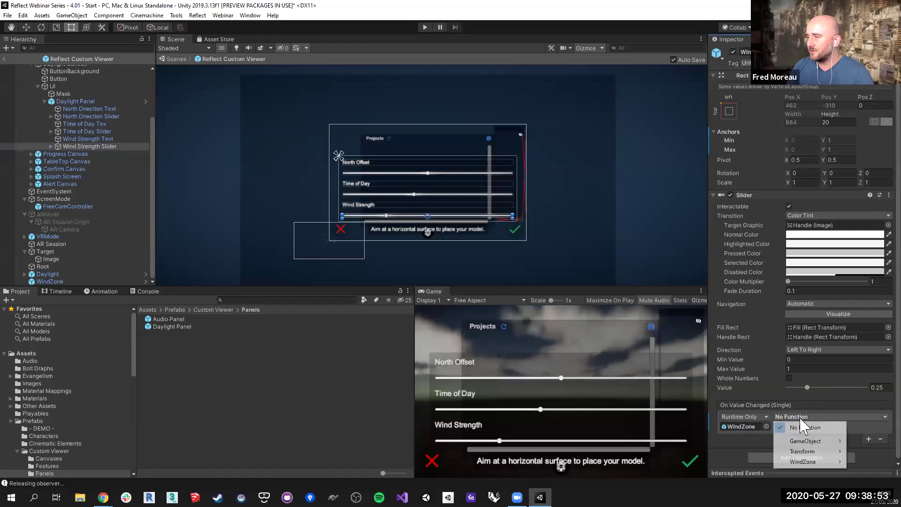
mouse_move(808, 462)
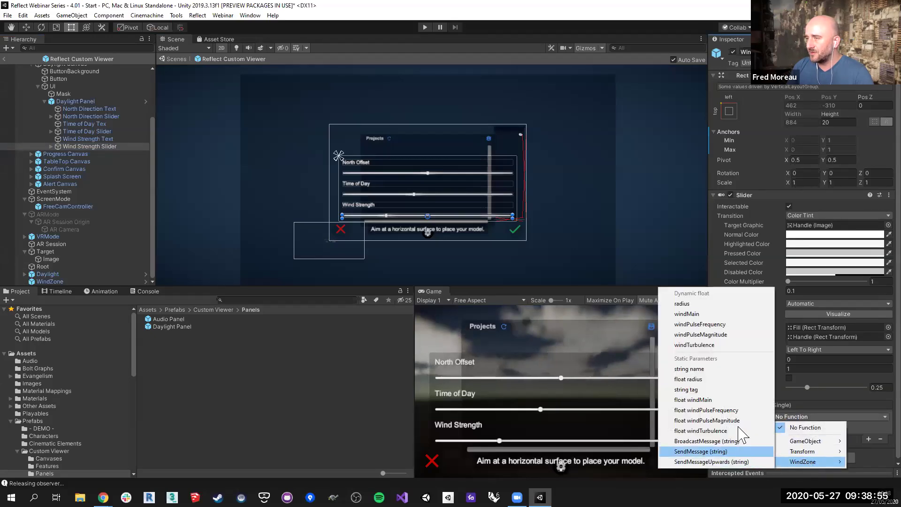
left_click(690, 314)
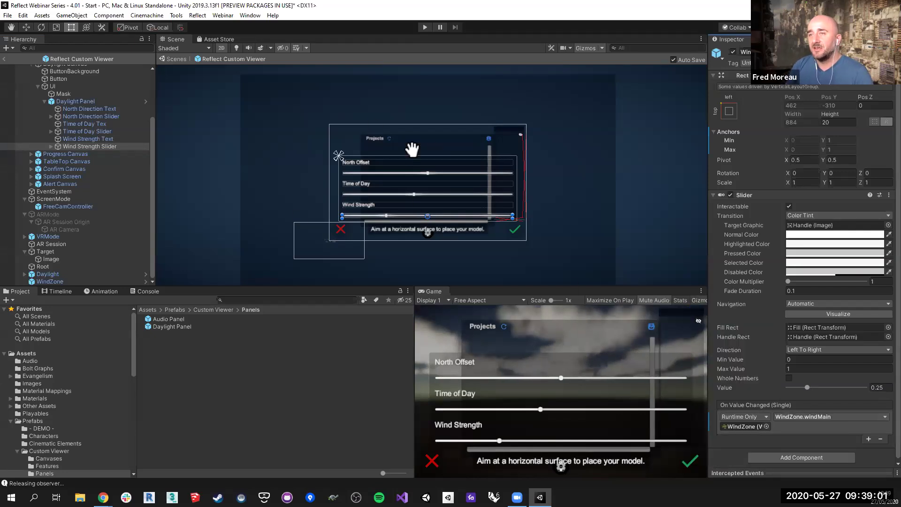
middle_click_drag(412, 149, 416, 150)
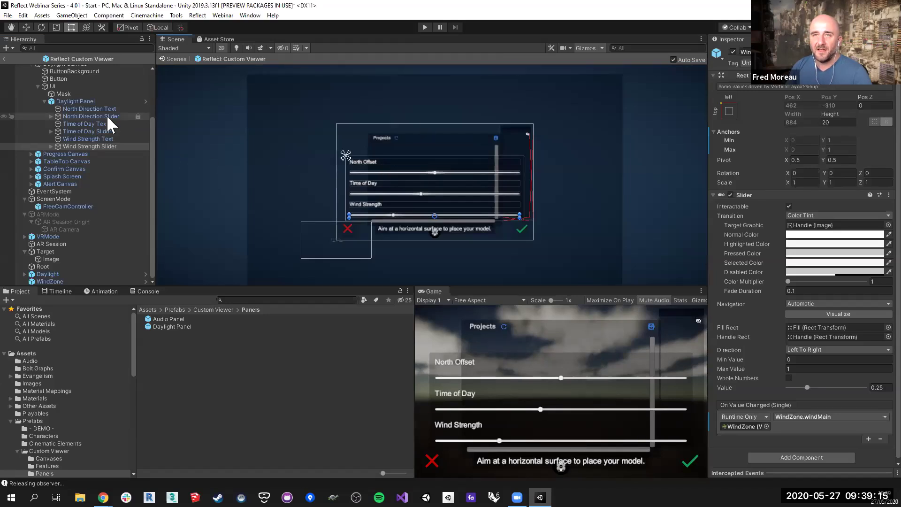
Collapse the Daylight Canvas and test the North Offset and Time of Day sliders in Play mode, then stop playback.
scroll(37, 131, "up", 3)
left_click(31, 128)
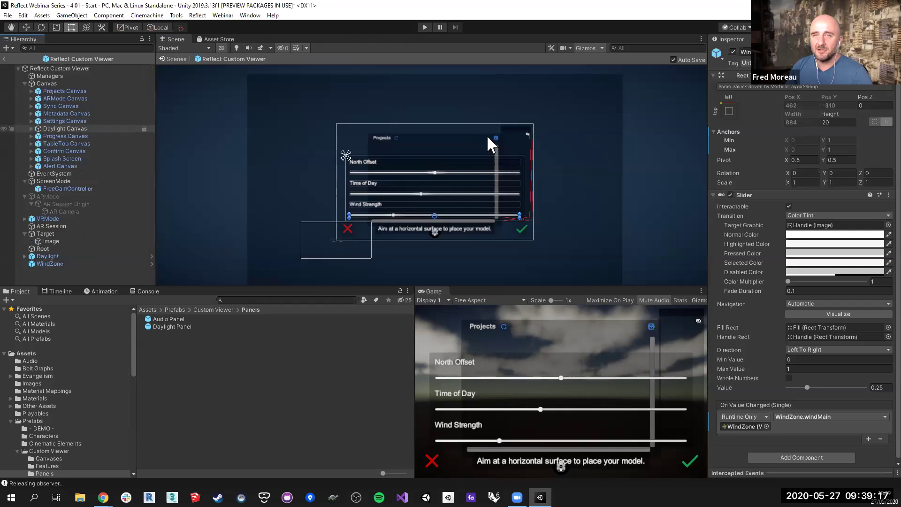
left_click(424, 27)
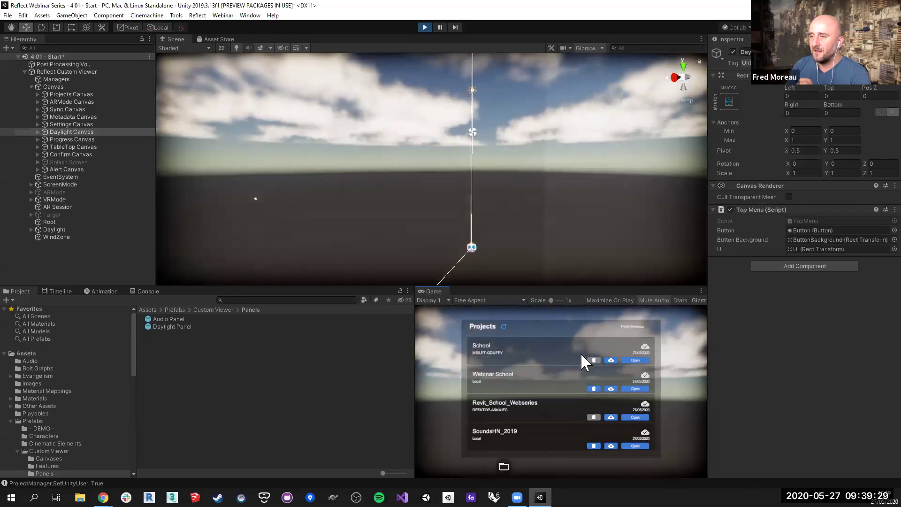
left_click(504, 467)
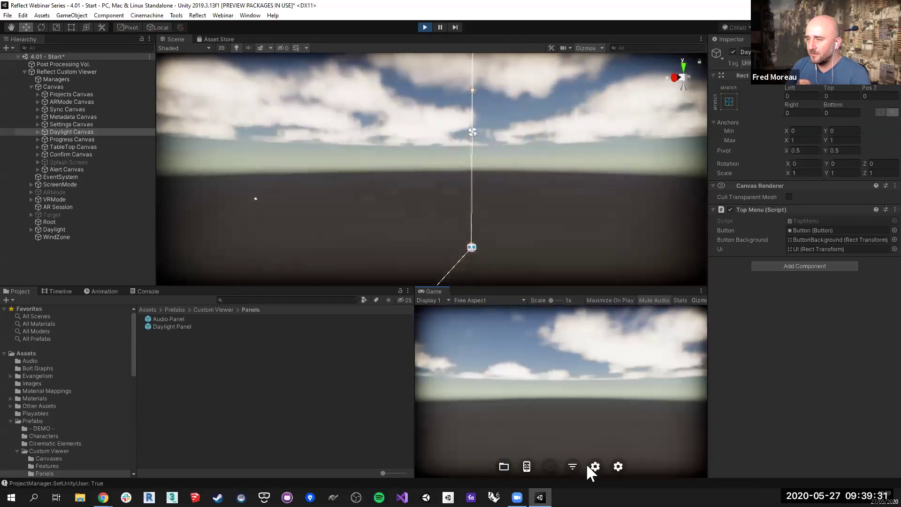
left_click(619, 467)
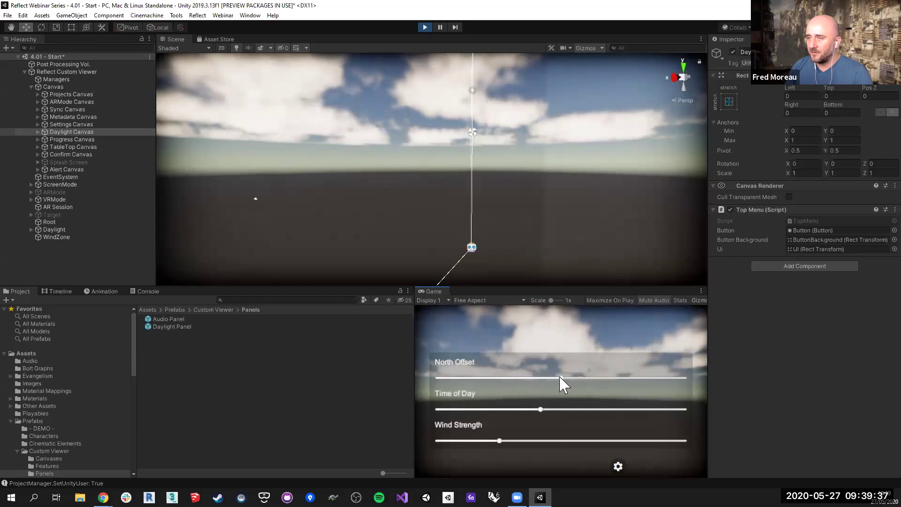
left_click_drag(521, 377, 579, 378)
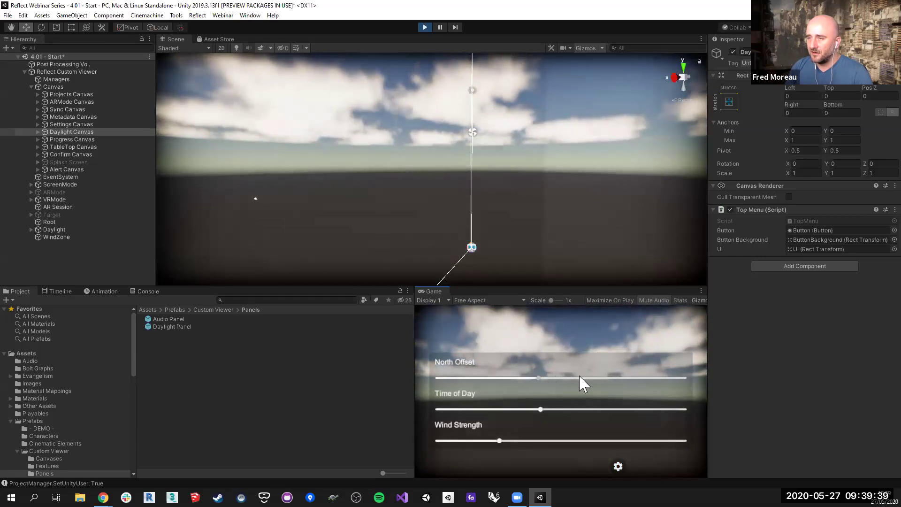
left_click_drag(540, 409, 454, 408)
left_click_drag(580, 378, 638, 379)
left_click_drag(565, 384, 590, 387)
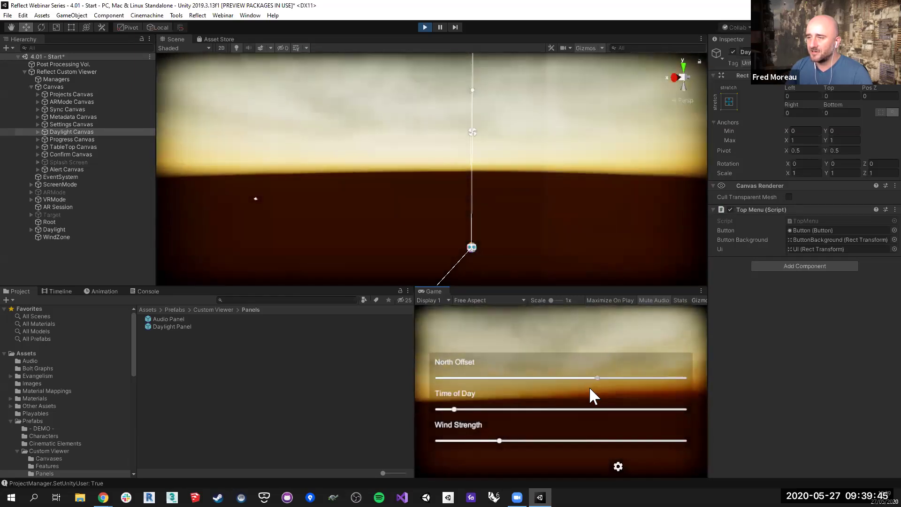
left_click(425, 28)
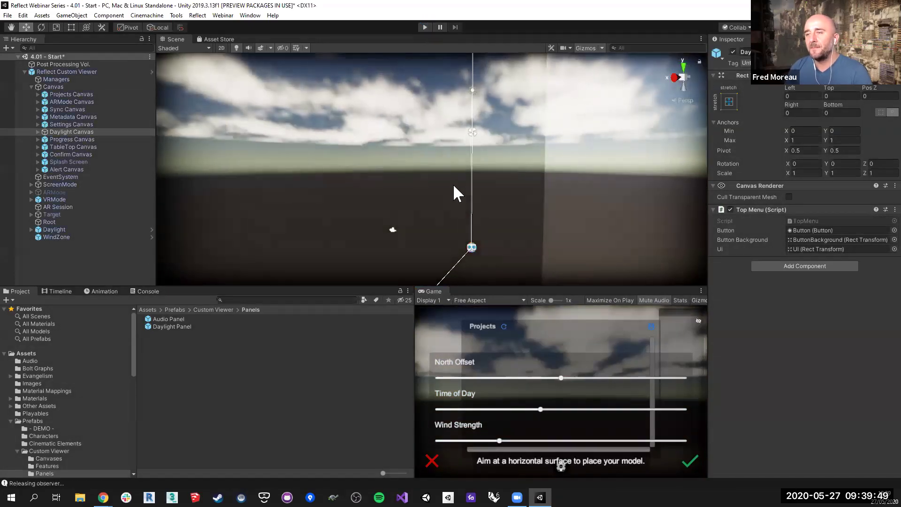
Open the Reflect Custom Viewer prefab and set the source image of the Daylight Canvas Button to the sunControls sprite.
left_click(37, 132)
left_click(65, 146)
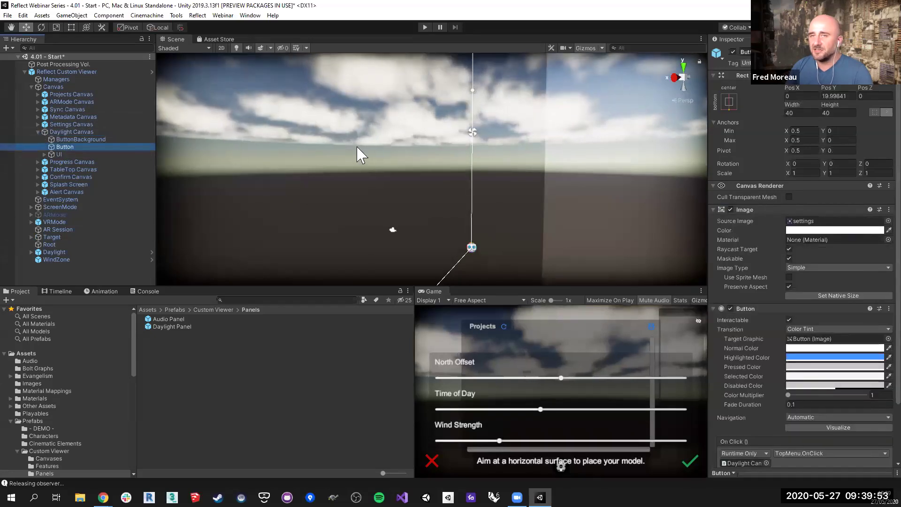
left_click(151, 71)
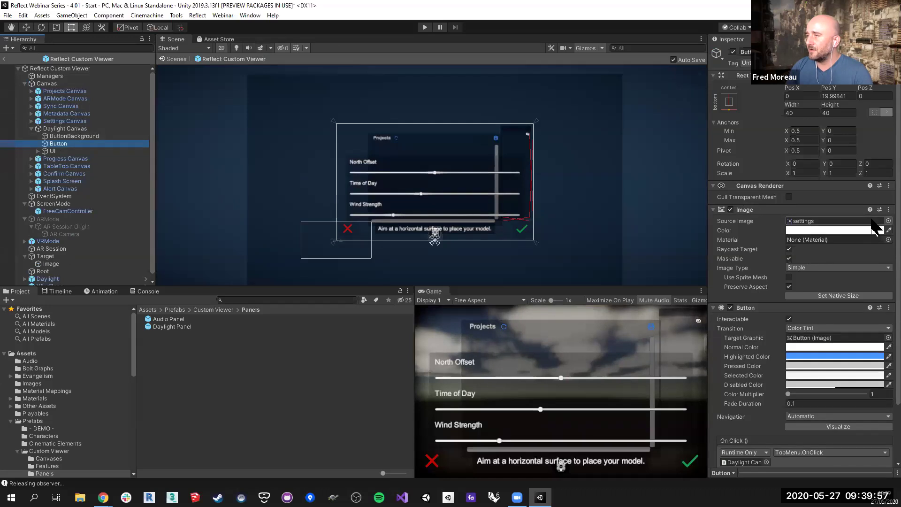
left_click(888, 221)
type("sun")
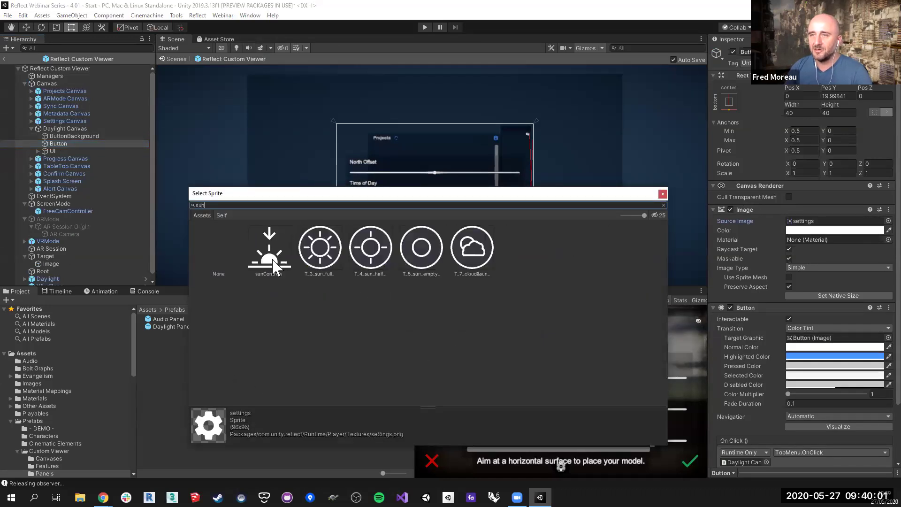
double_click(272, 257)
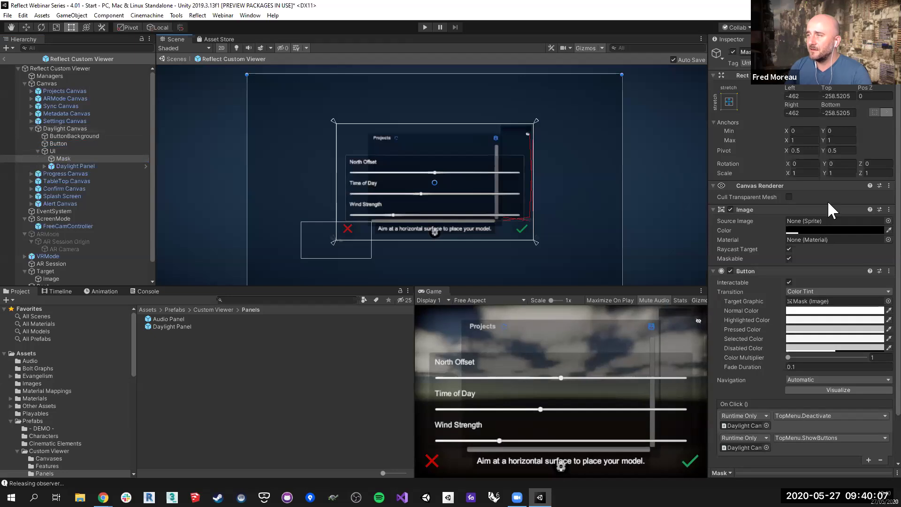
Set the source image of the Mask under the Daylight Canvas UI to sunControls and collapse the canvas.
left_click(889, 221)
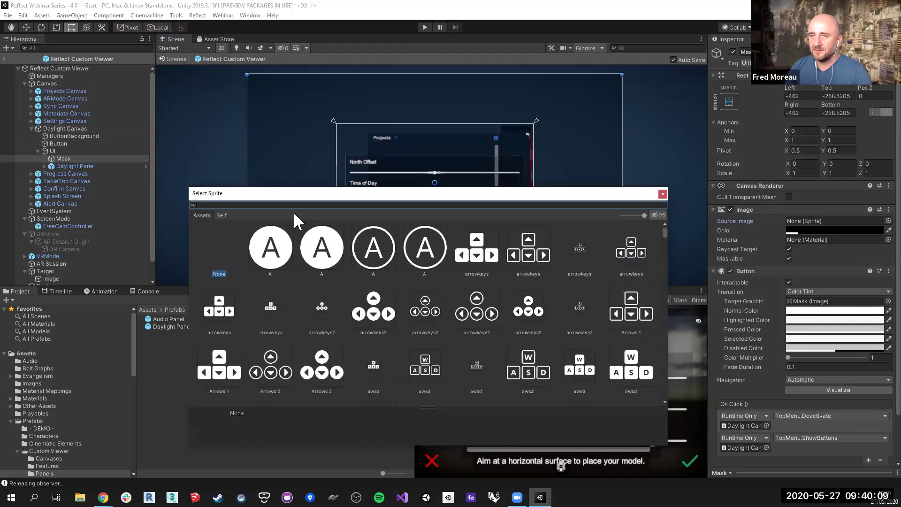
type("sun")
left_click(275, 259)
left_click(275, 260)
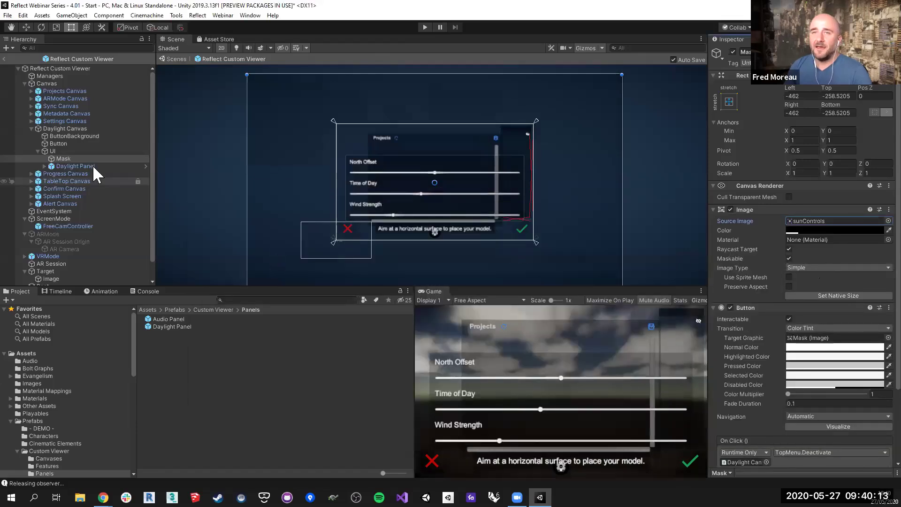
left_click(31, 129)
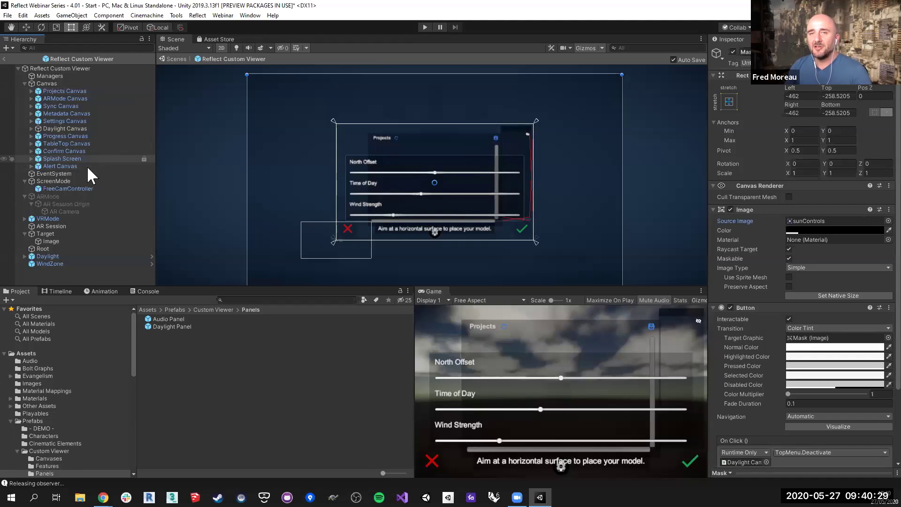
Examine the Root object and the Sync Root reference to it in the Sync Manager of Managers.
left_click(51, 248)
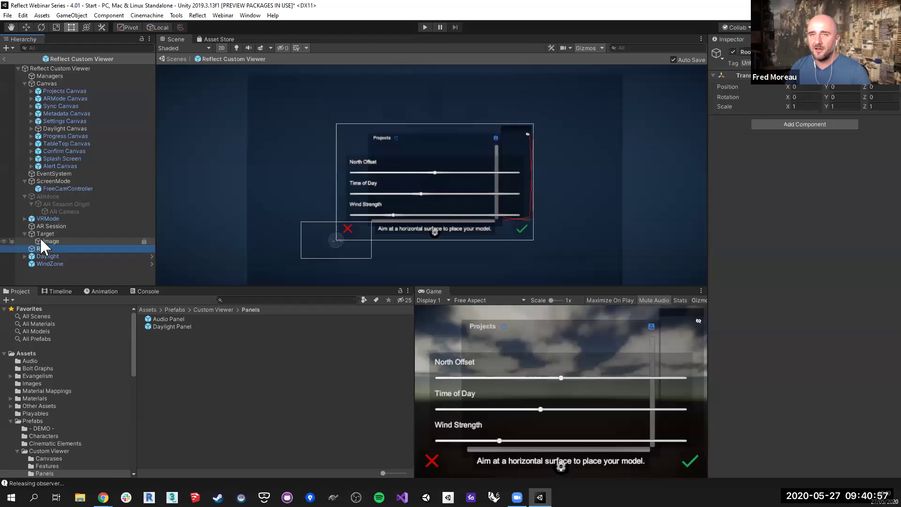
left_click(47, 75)
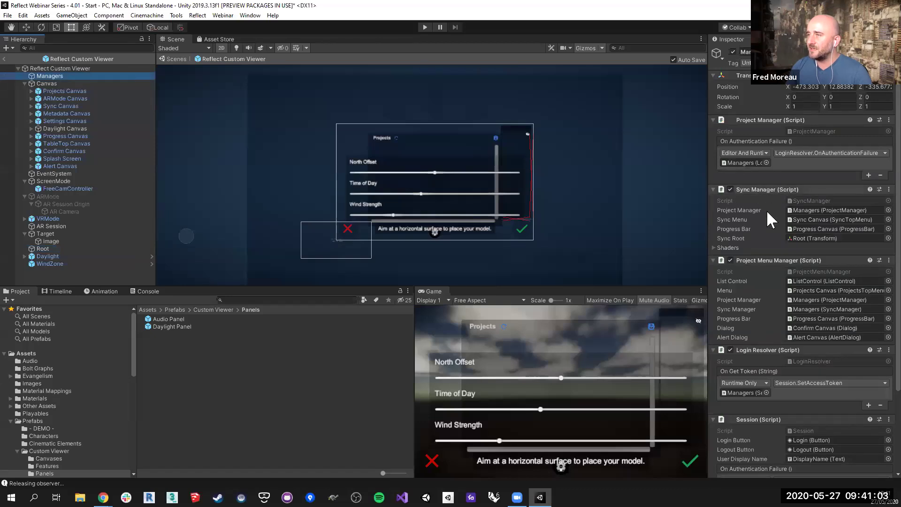
left_click(793, 238)
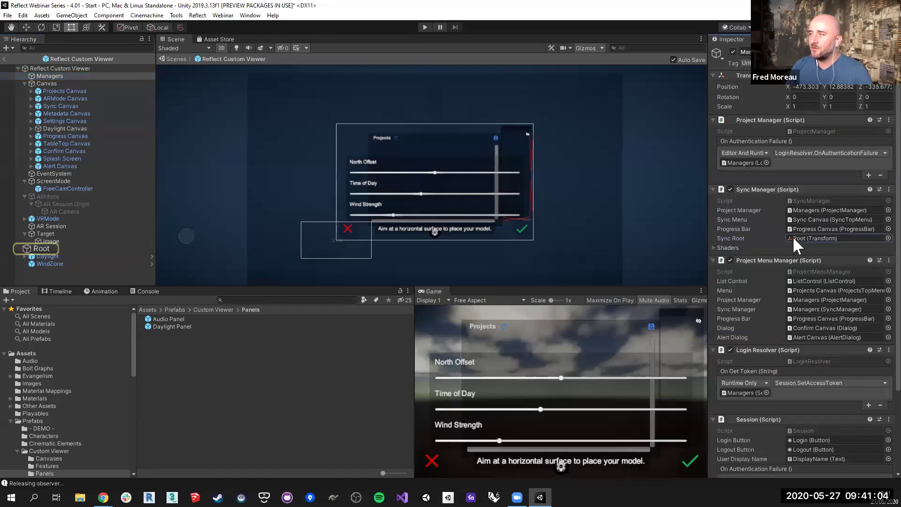
left_click(42, 249)
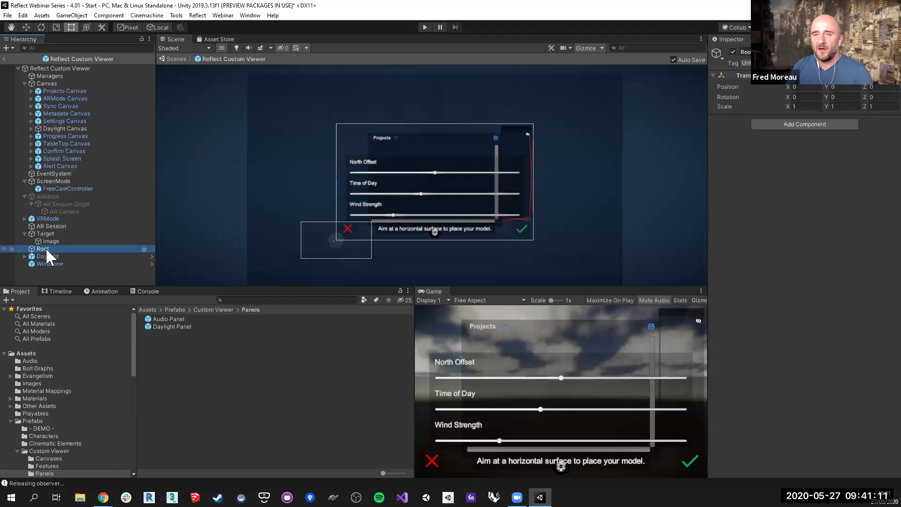
Add the Lights Controls component to the Root object and review its LightsControls script.
left_click(796, 122)
type("ligh")
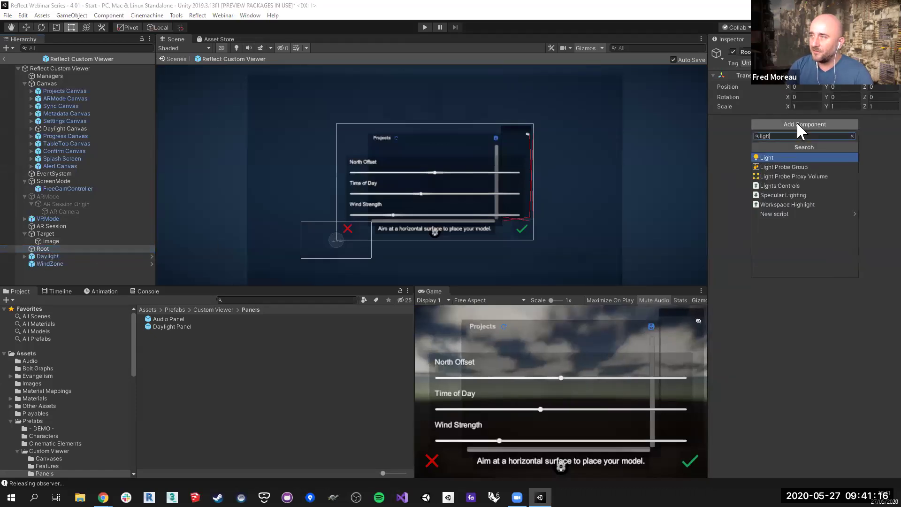
left_click(794, 186)
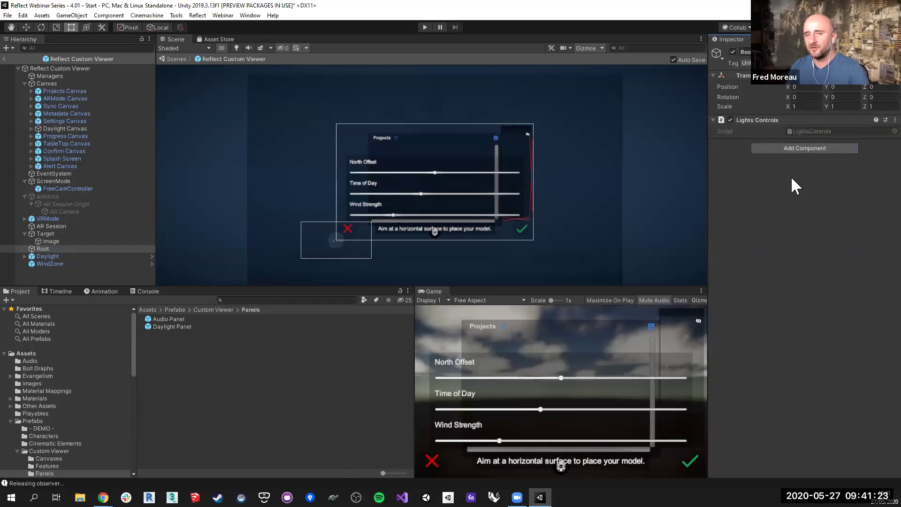
left_click(818, 131)
left_click(155, 319)
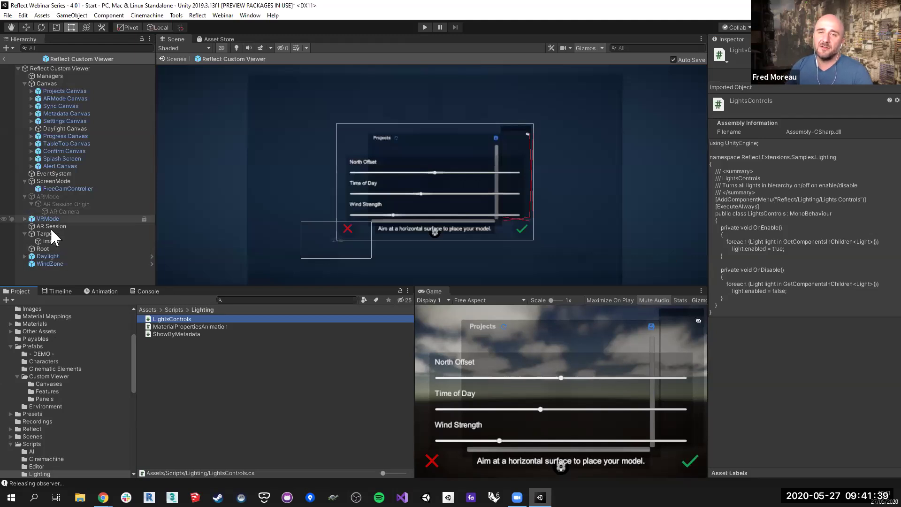
left_click(52, 272)
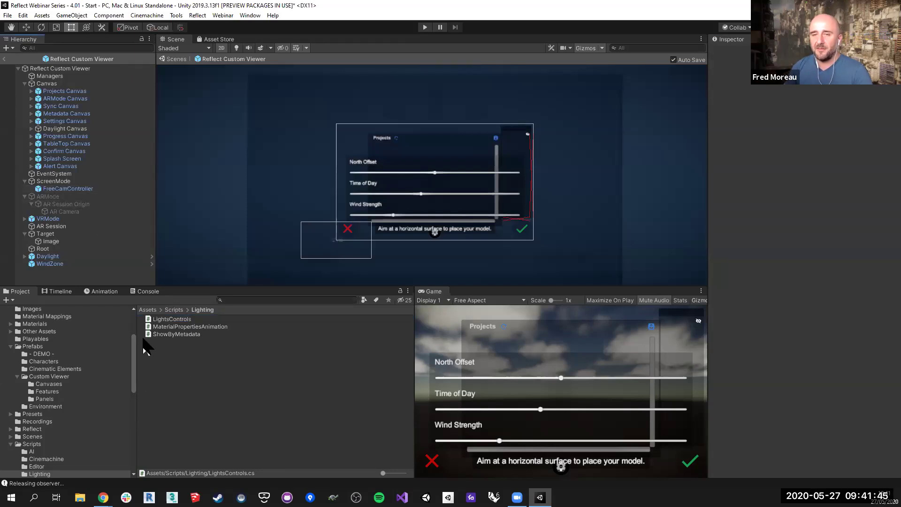
Place the BIM Lights Canvas prefab from the Custom Viewer Canvases folder under Canvas, just above the Daylight Canvas.
scroll(97, 424, "down", 3)
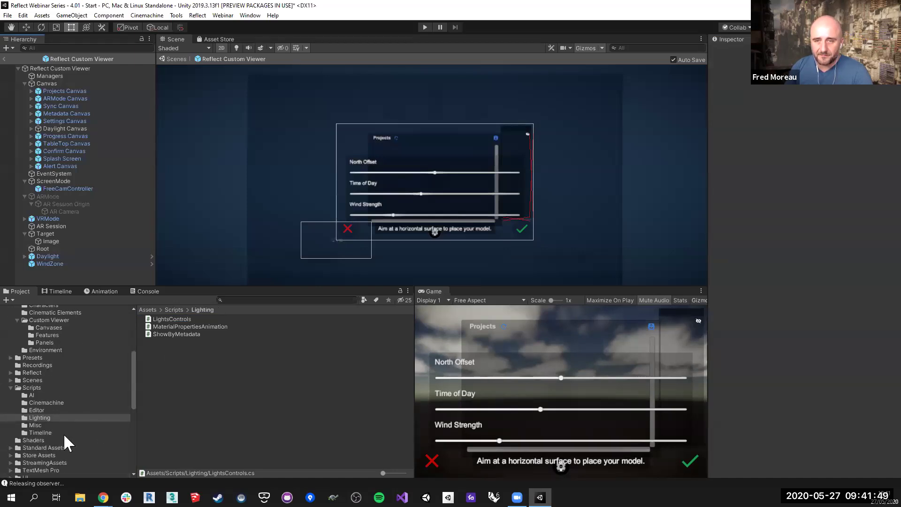
scroll(63, 430, "up", 2)
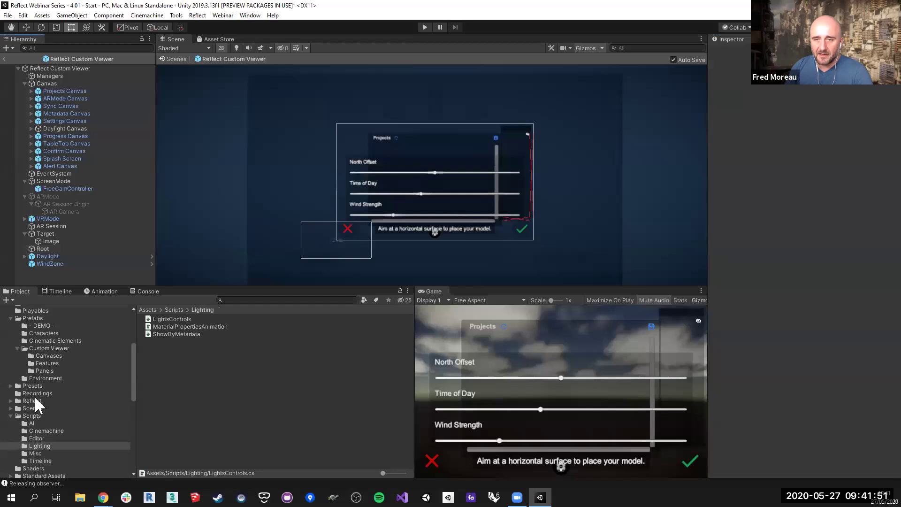
left_click(46, 355)
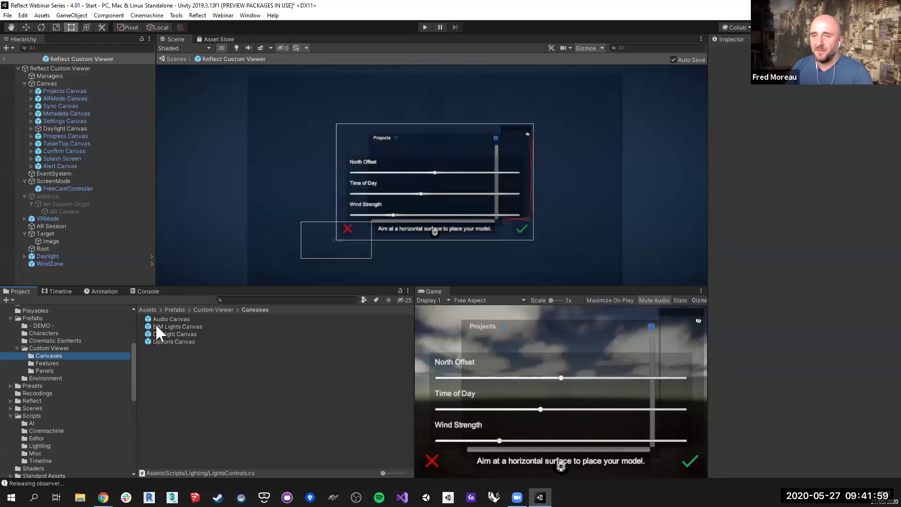
left_click_drag(156, 326, 68, 128)
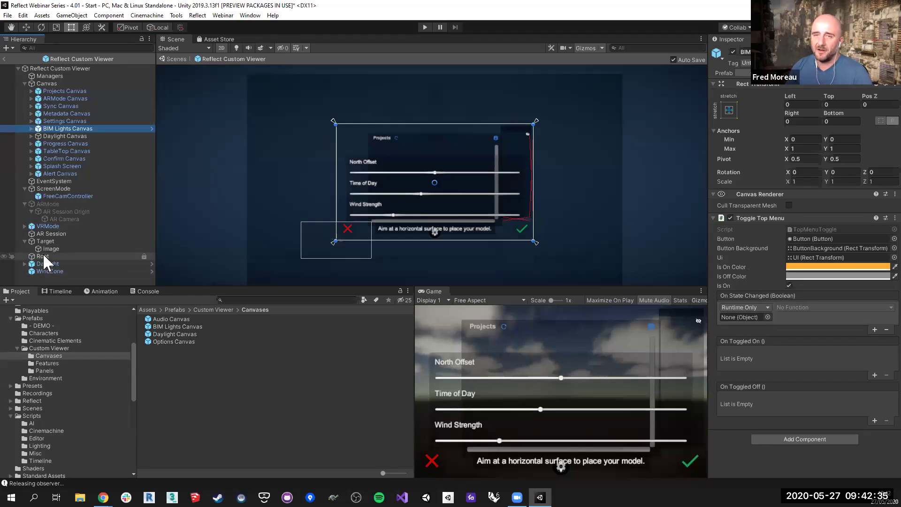
Link the BIM Lights Canvas On State Changed event to the Root object's dynamic LightsControls.enabled function.
left_click_drag(43, 256, 746, 317)
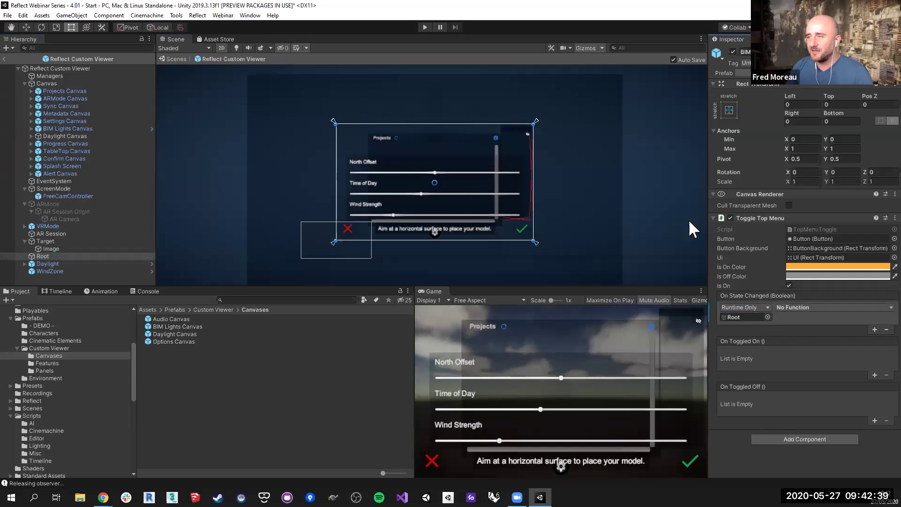
left_click(804, 307)
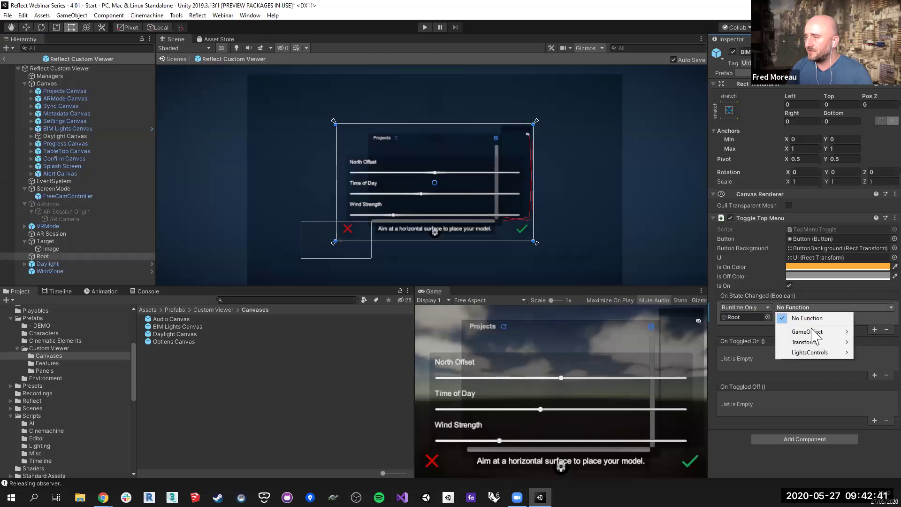
mouse_move(813, 351)
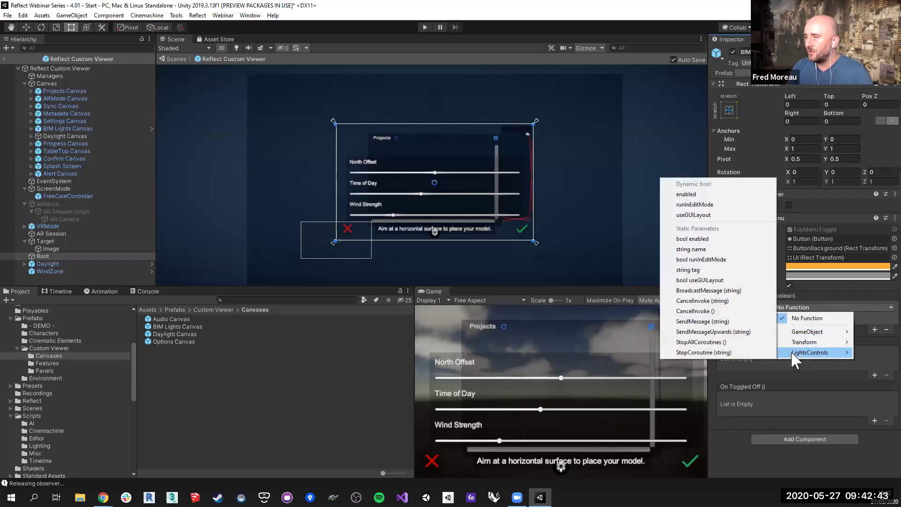
left_click(700, 195)
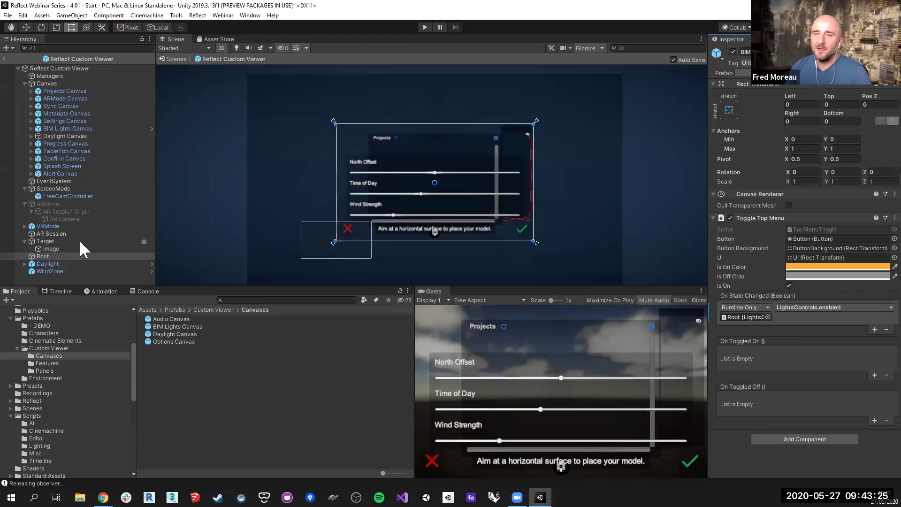
Create an empty child object under Reflect Custom Viewer and name it Trees.
left_click_drag(84, 285, 89, 299)
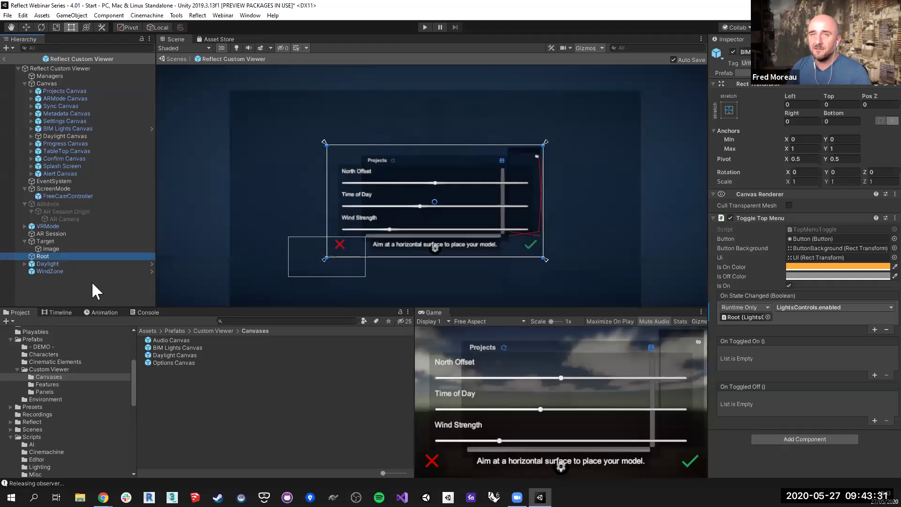
left_click(83, 67)
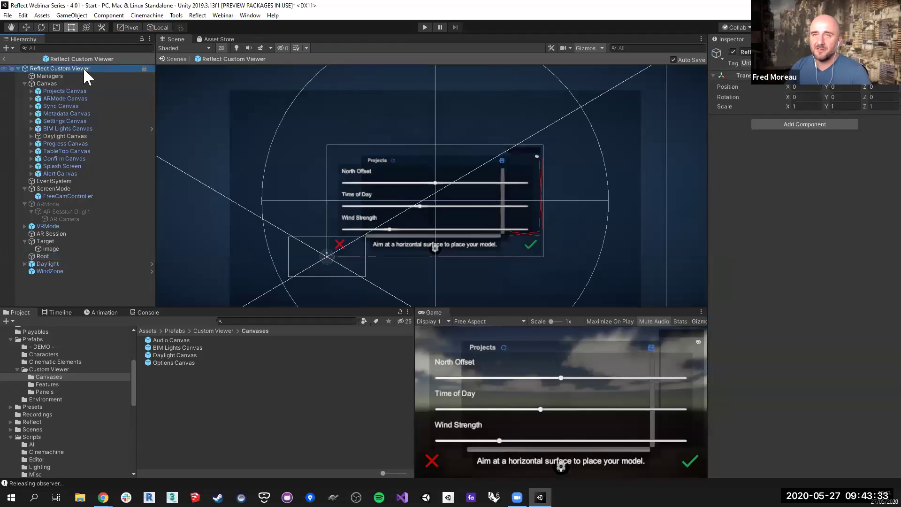
right_click(83, 67)
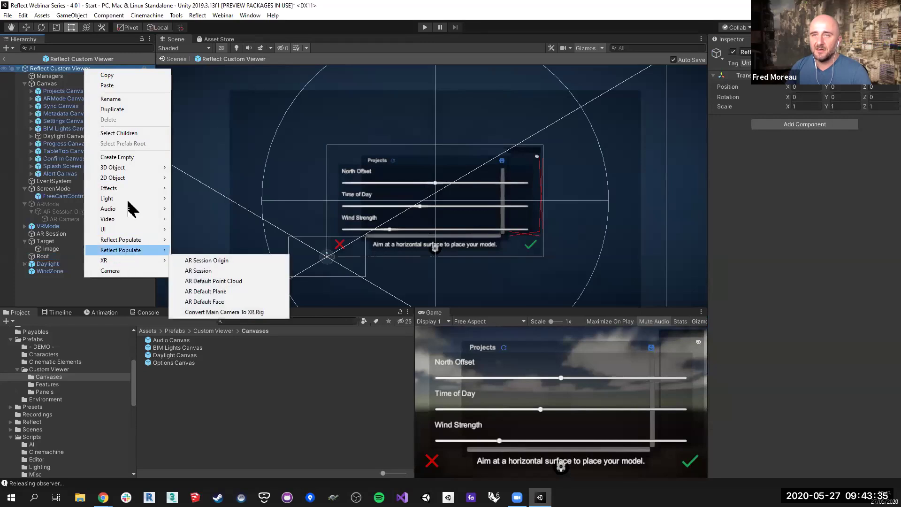
left_click(133, 158)
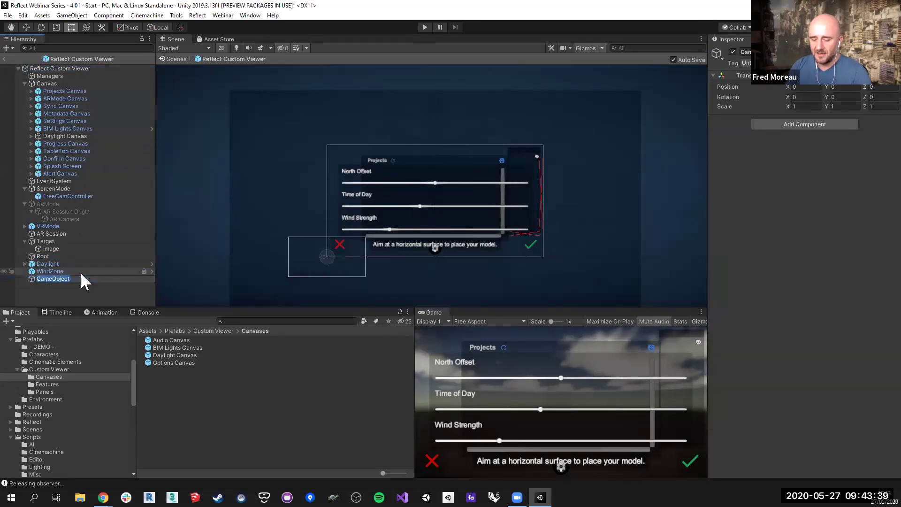
type("Trees")
key("Return")
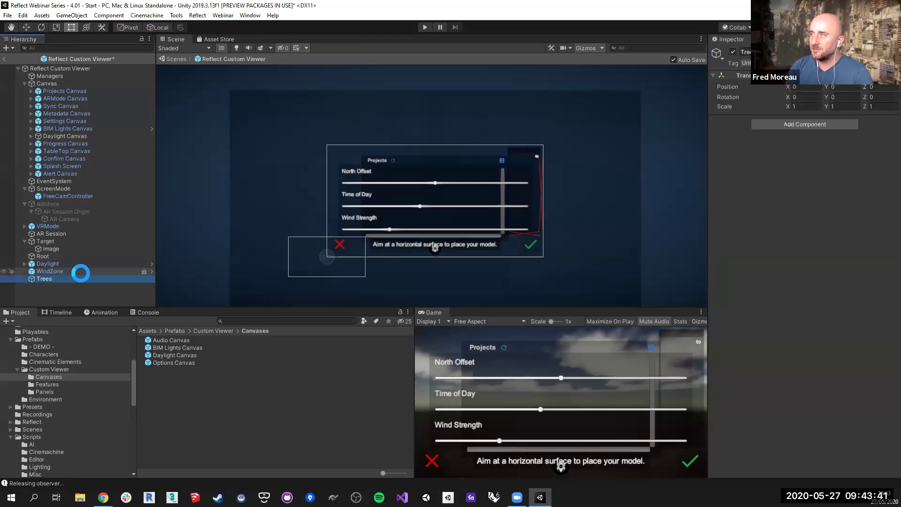
Add the Object Pairing component to the Trees object.
left_click(779, 123)
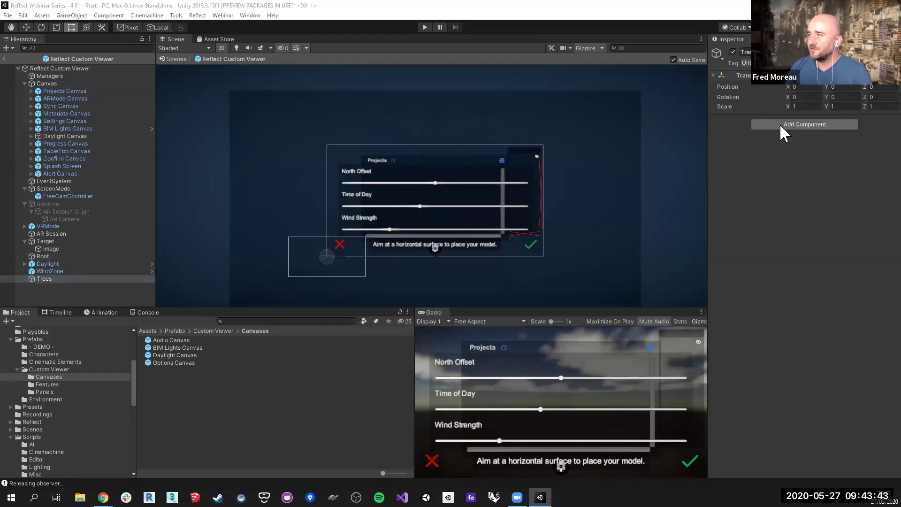
type("Pai")
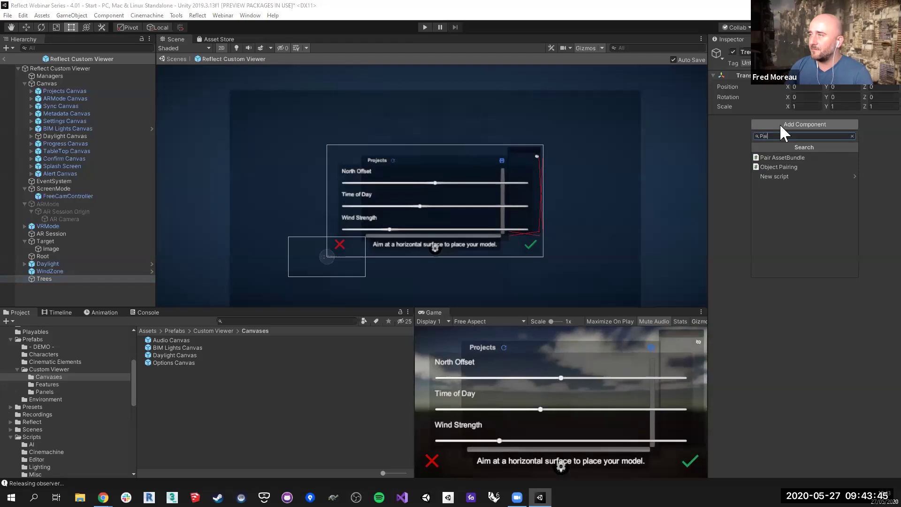
left_click(784, 168)
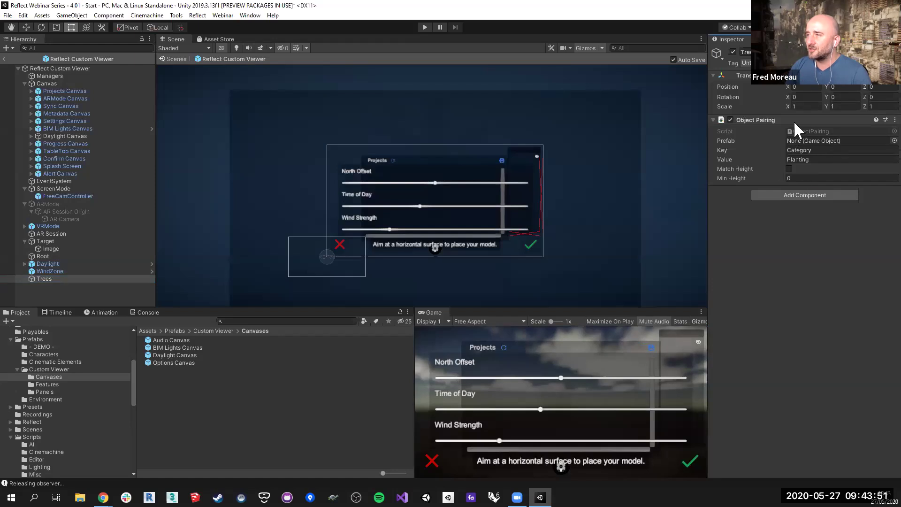
Open the Metadata Tools window to check its search key and value fields, and close it.
left_click(222, 15)
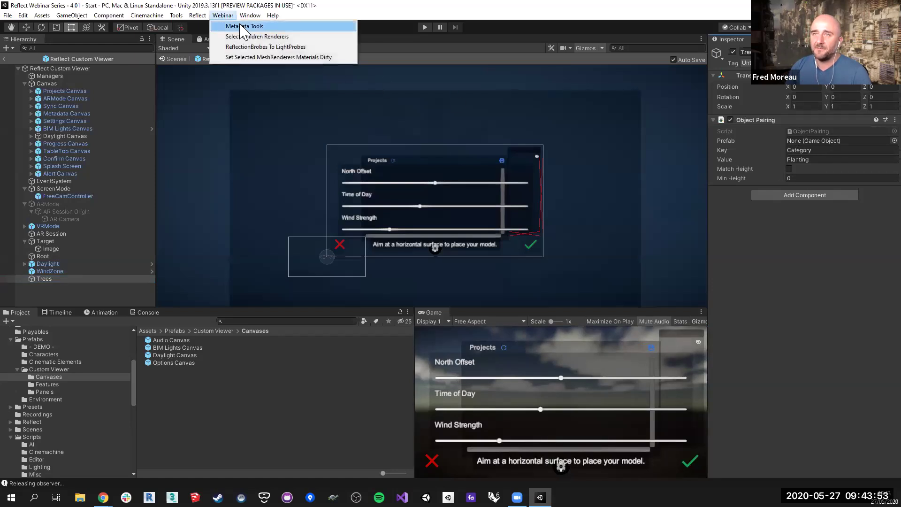
left_click(241, 26)
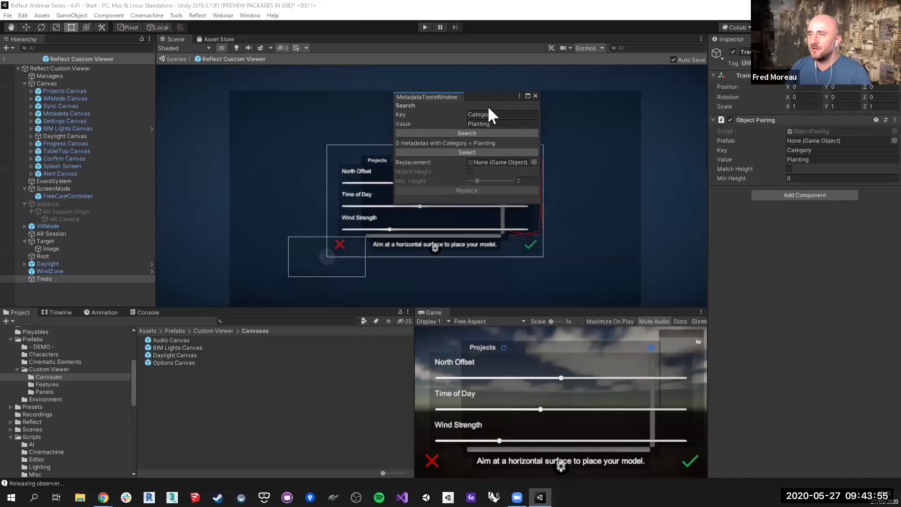
left_click(649, 101)
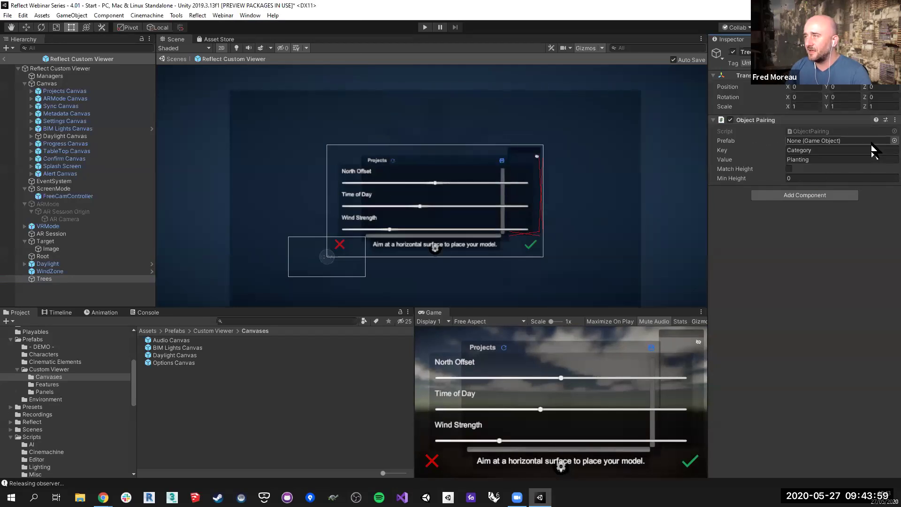
Set the Object Pairing prefab to Broadleaf_Desktop - with Birds from the Environment prefabs folder.
left_click(894, 141)
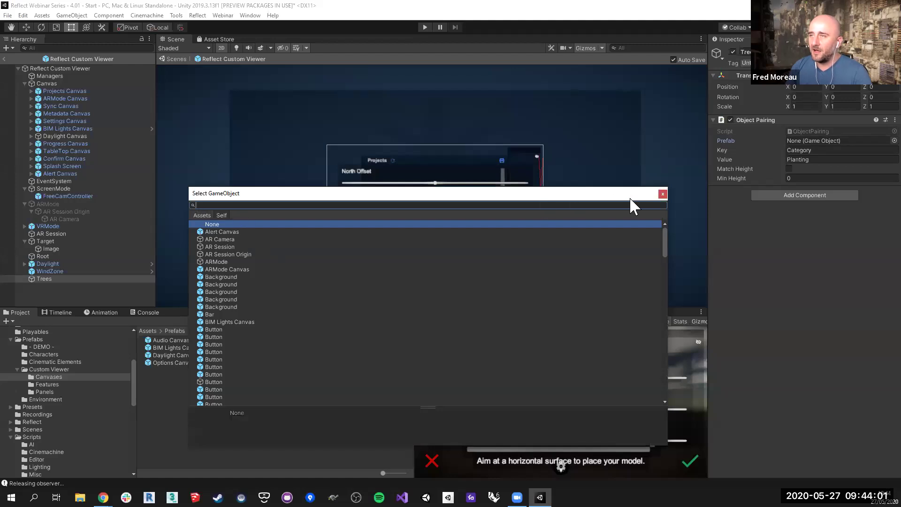
left_click(662, 193)
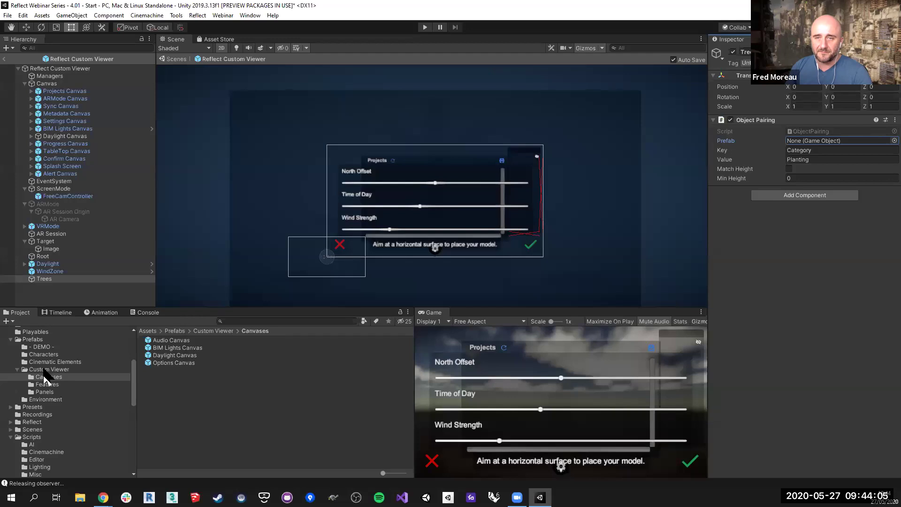
left_click(45, 399)
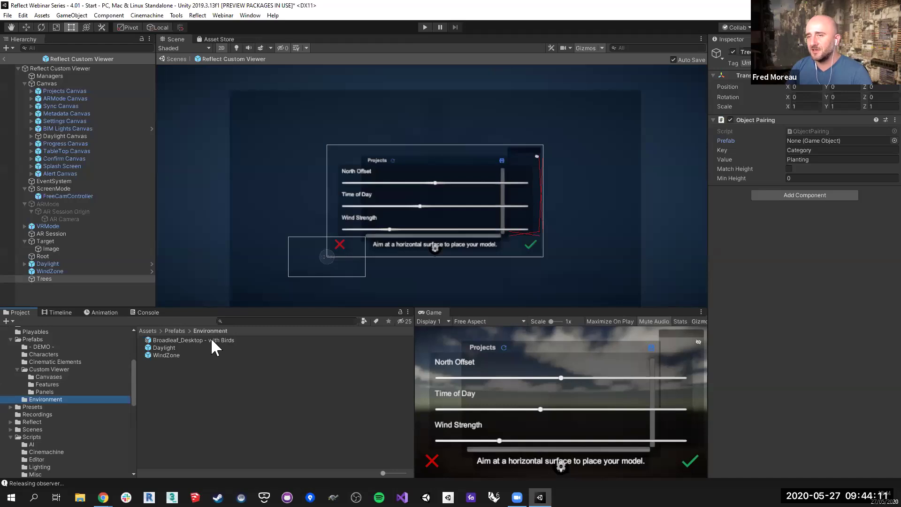
left_click_drag(176, 340, 808, 140)
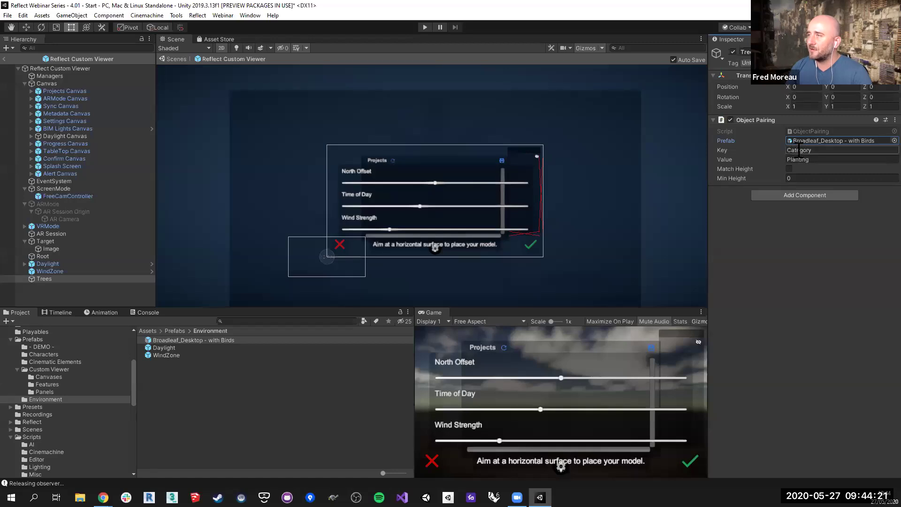
Enable Match Height on the Trees Object Pairing and set its Min Height to 1.4.
left_click(789, 169)
left_click(798, 179)
type("1.4")
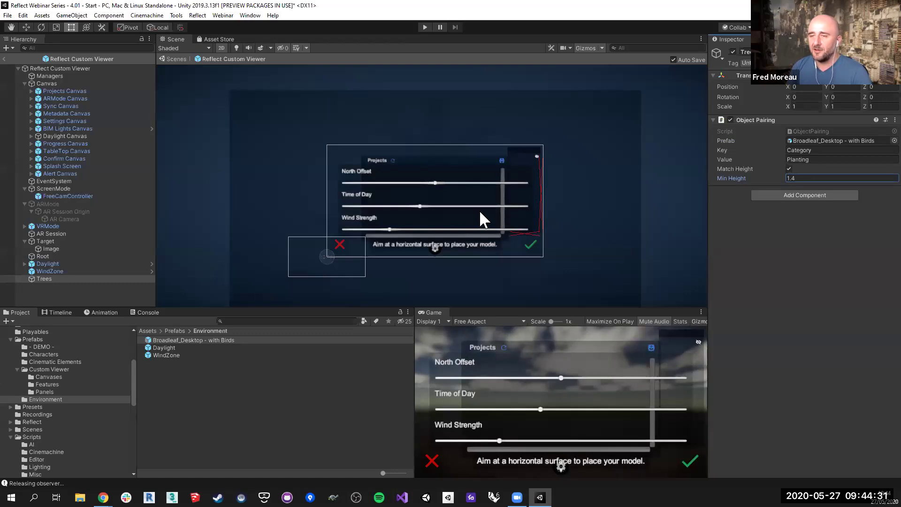
middle_click_drag(432, 208, 439, 181)
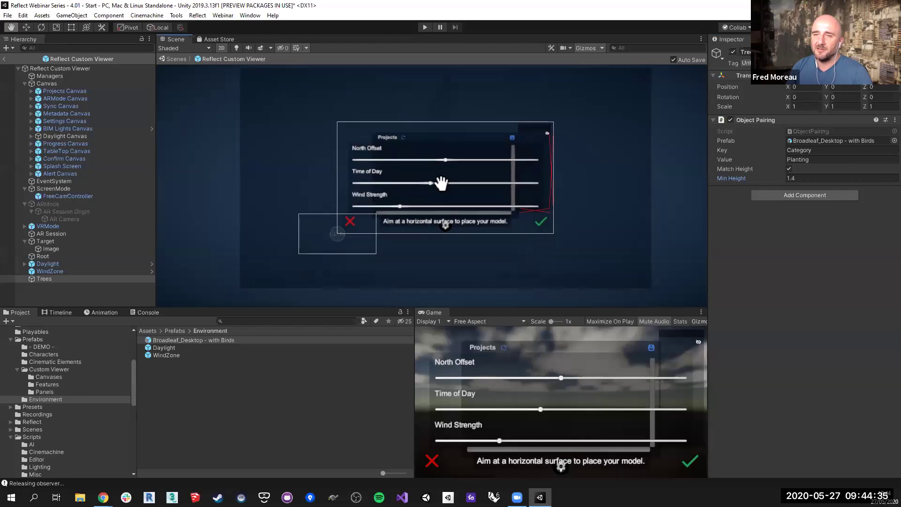
mouse_move(156, 224)
left_mouse_down()
mouse_move(144, 223)
mouse_move(156, 223)
left_mouse_up()
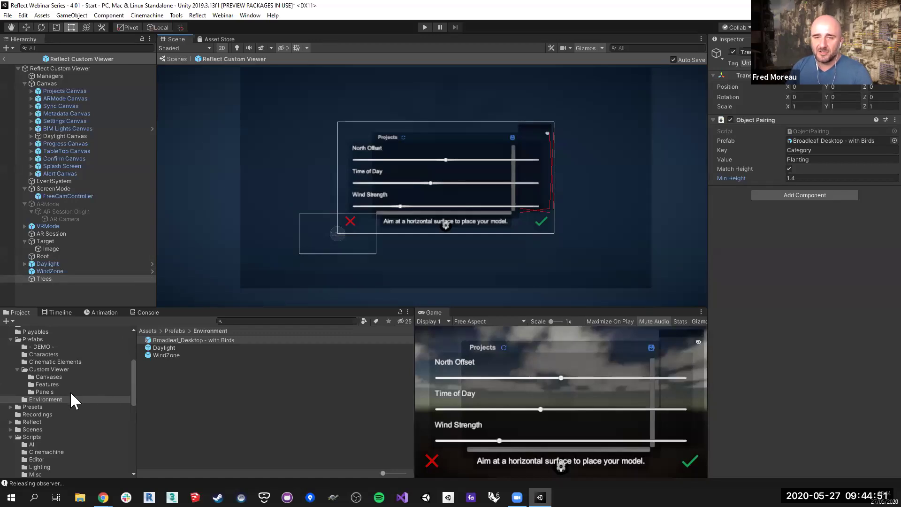
Place the Options Canvas prefab from the Custom Viewer Canvases folder under Canvas, just below the Daylight Canvas.
left_click(48, 377)
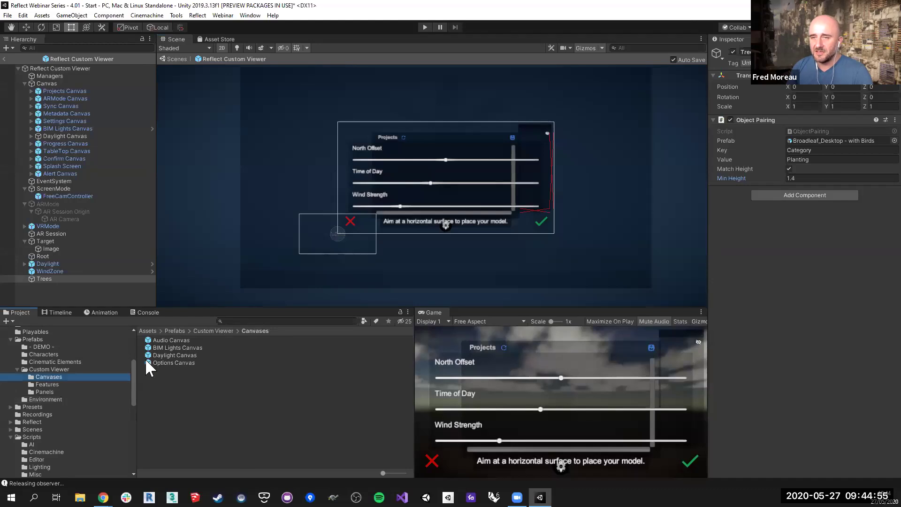
left_click_drag(145, 359, 64, 145)
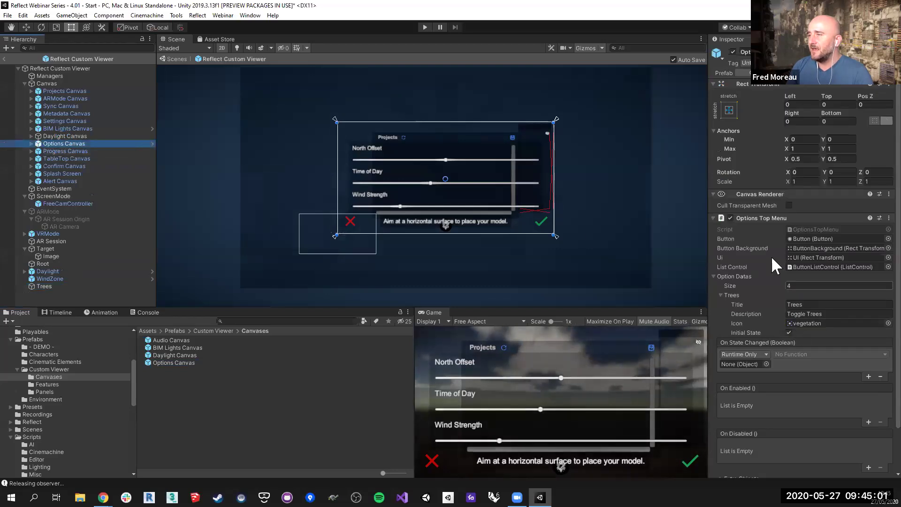
Link the Trees option's On State Changed event to the Trees object with the dynamic GameObject.SetActive function.
scroll(762, 266, "down", 3)
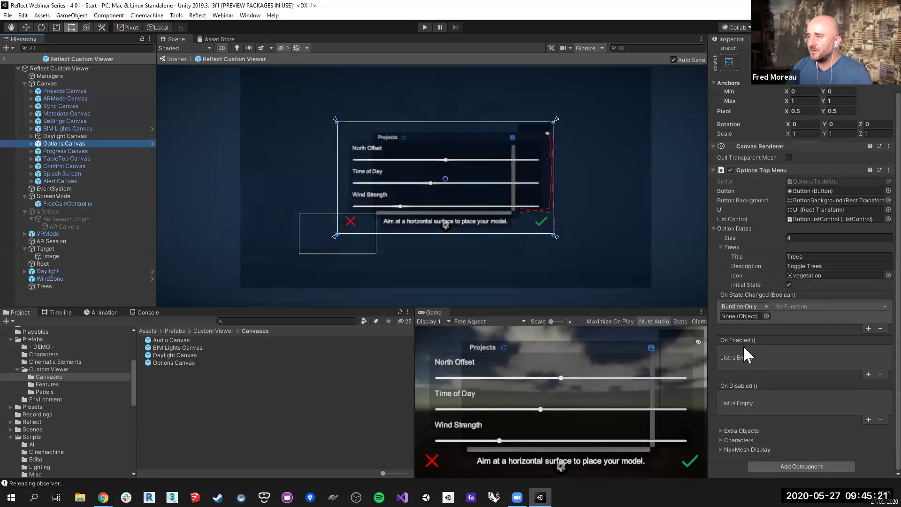
left_click_drag(42, 286, 744, 316)
left_click(807, 306)
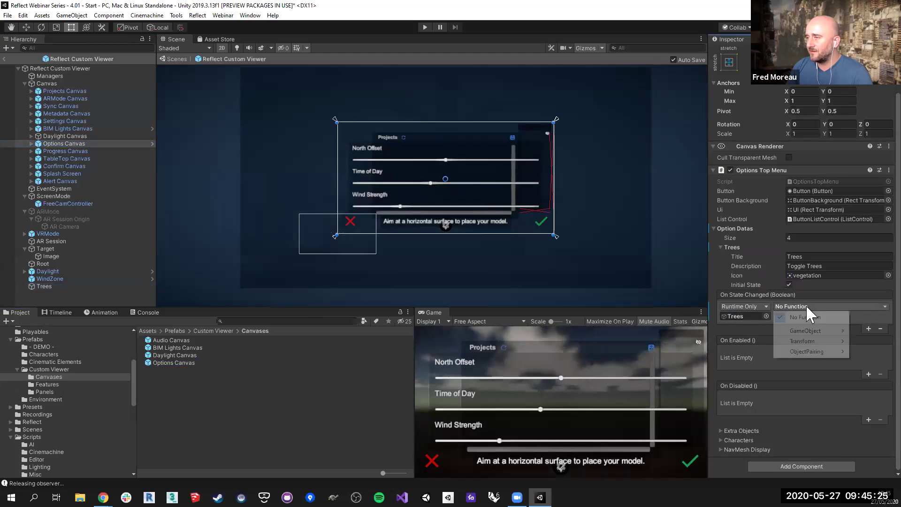
mouse_move(806, 331)
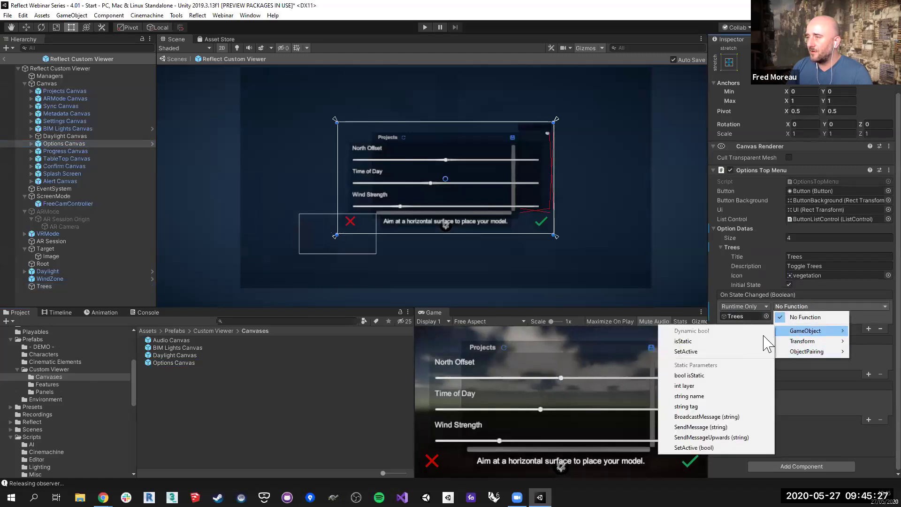
left_click(698, 353)
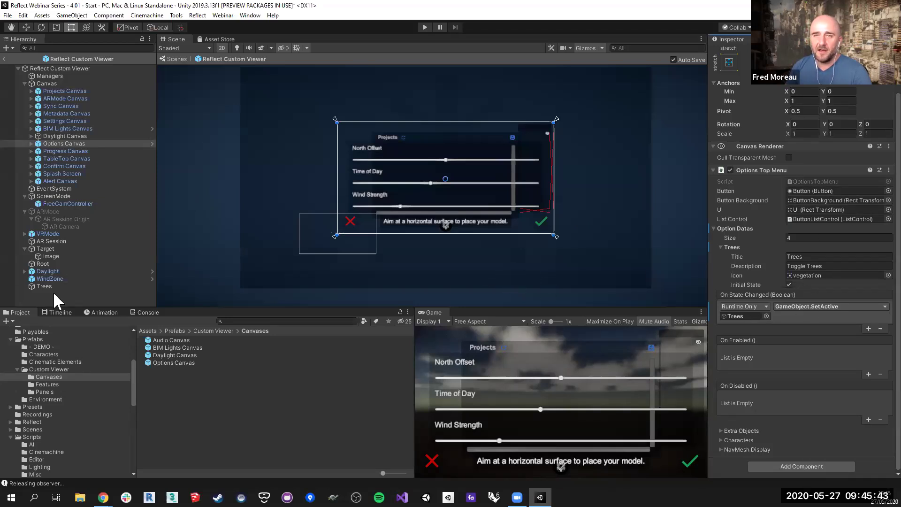
Add a Materials Override component to the Root object.
left_click(45, 264)
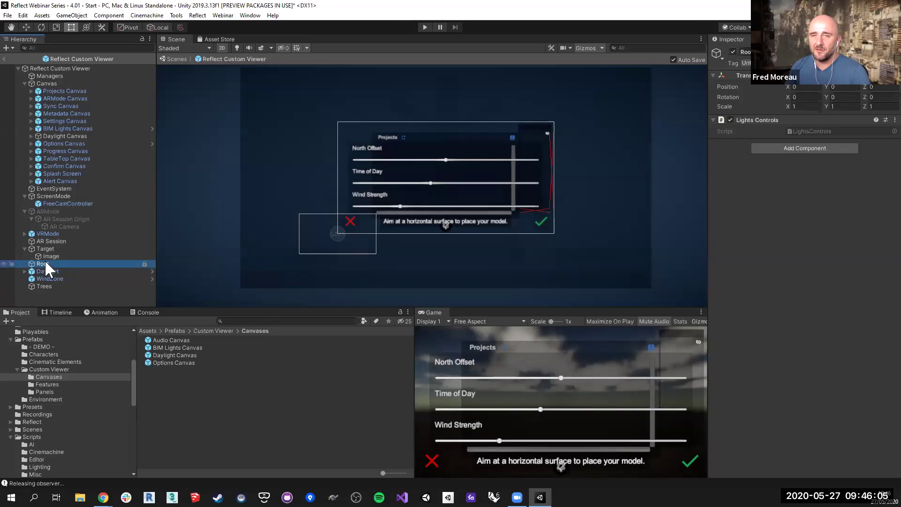
left_click(835, 147)
type("Mat")
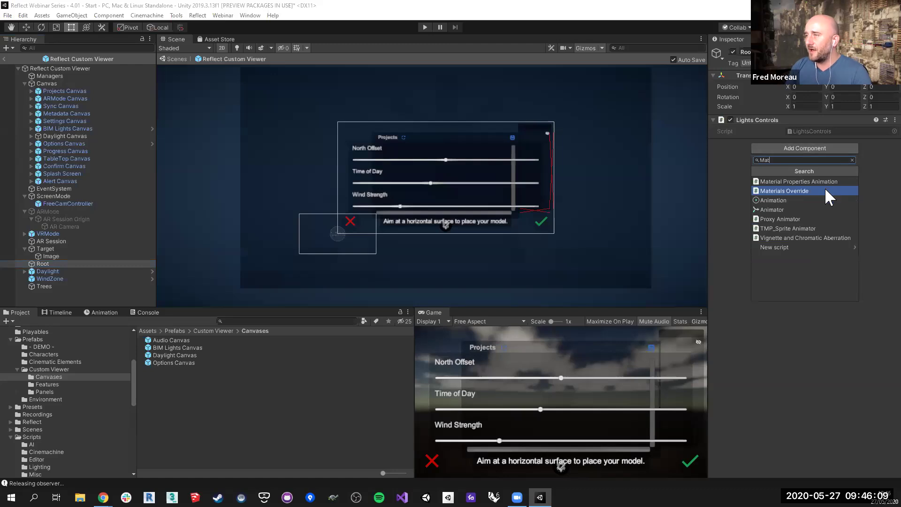
left_click(825, 191)
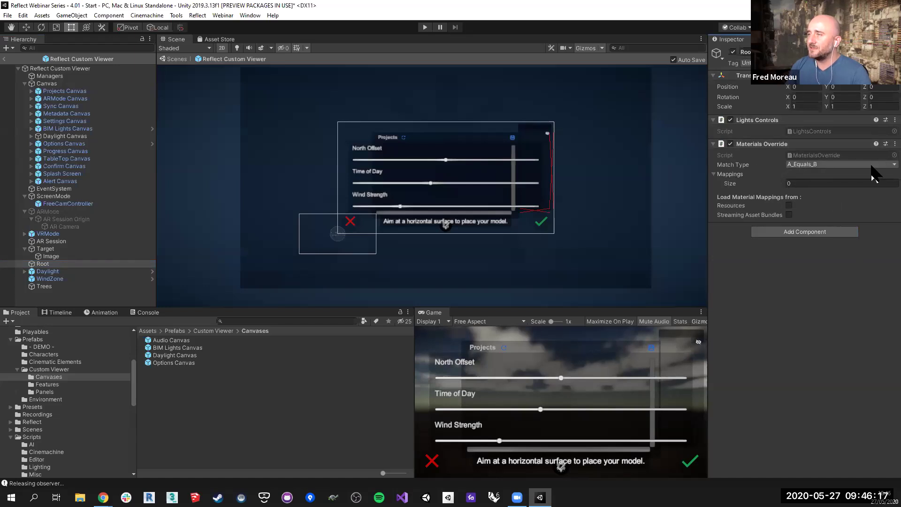
Set the Materials Override Mappings size to 1 and assign Glass Materials as Element 0.
left_click(800, 183)
type("1")
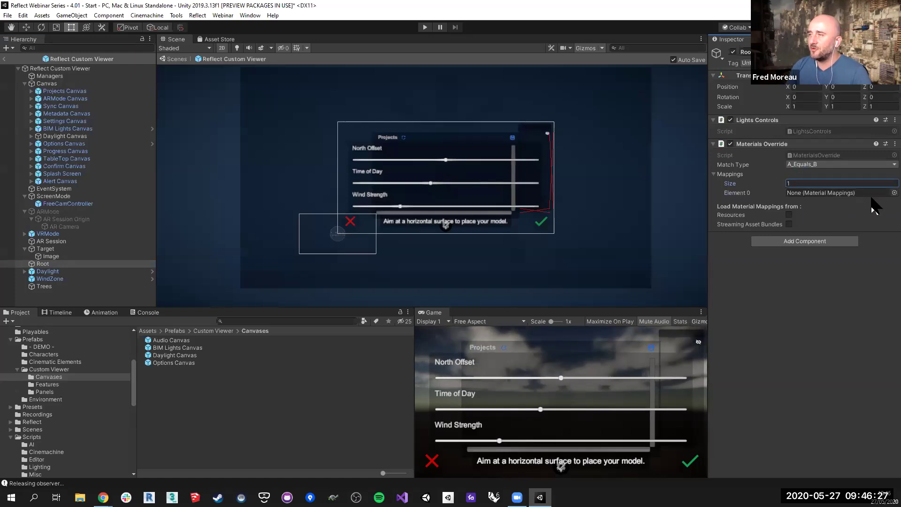
left_click(894, 192)
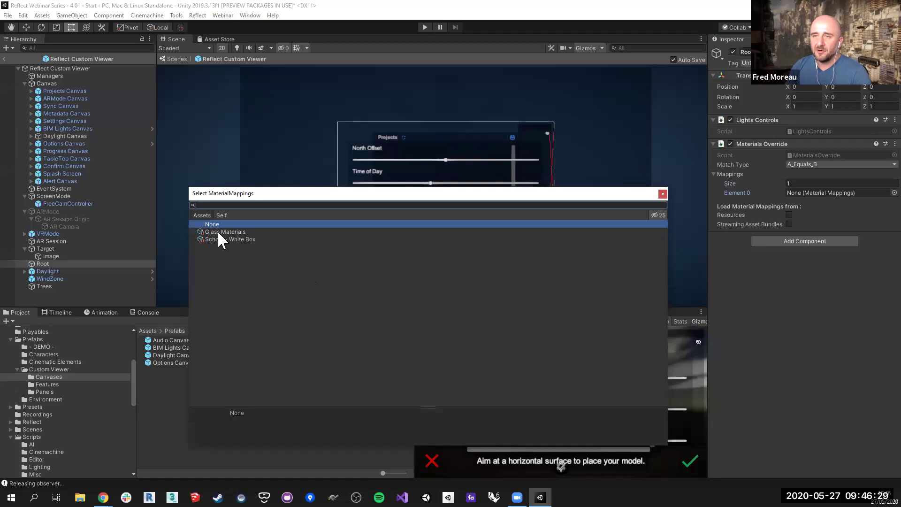
key("Escape")
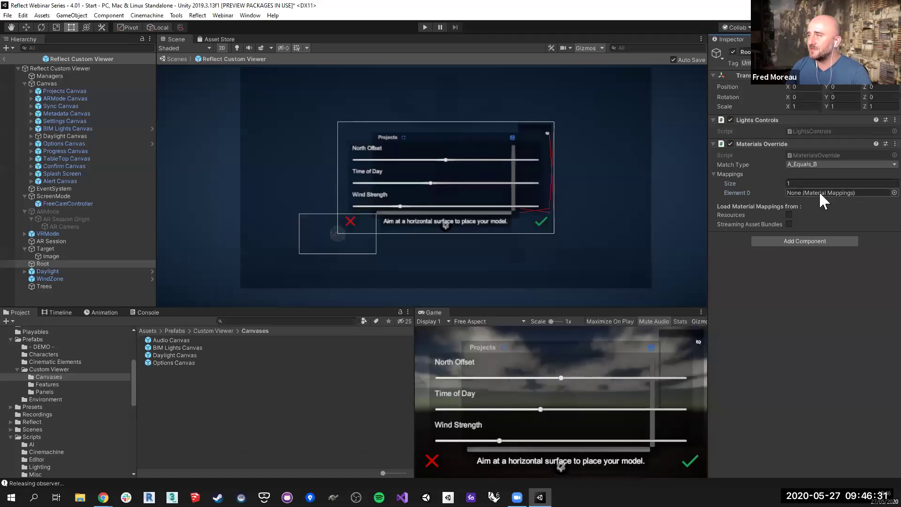
left_click(895, 193)
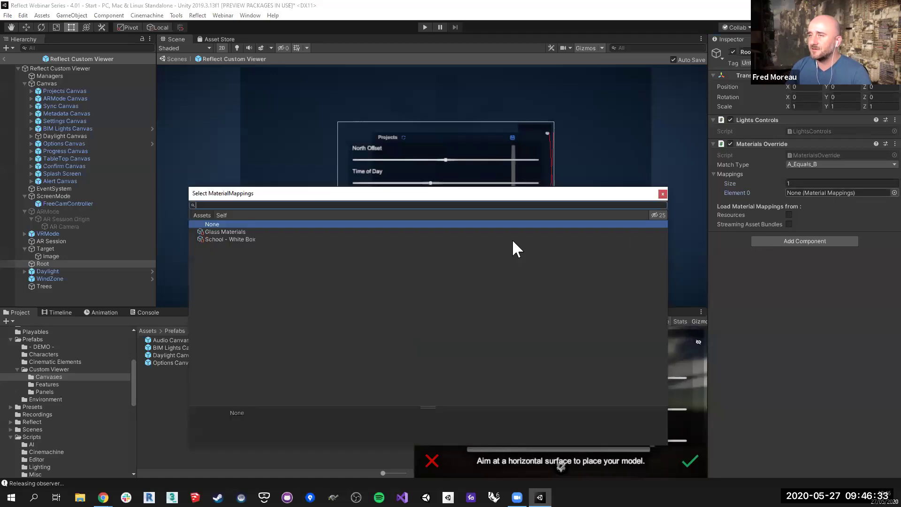
double_click(244, 232)
Locate the assigned Glass Materials asset and examine the material pairs in it and in School - White Box.
left_click(846, 190)
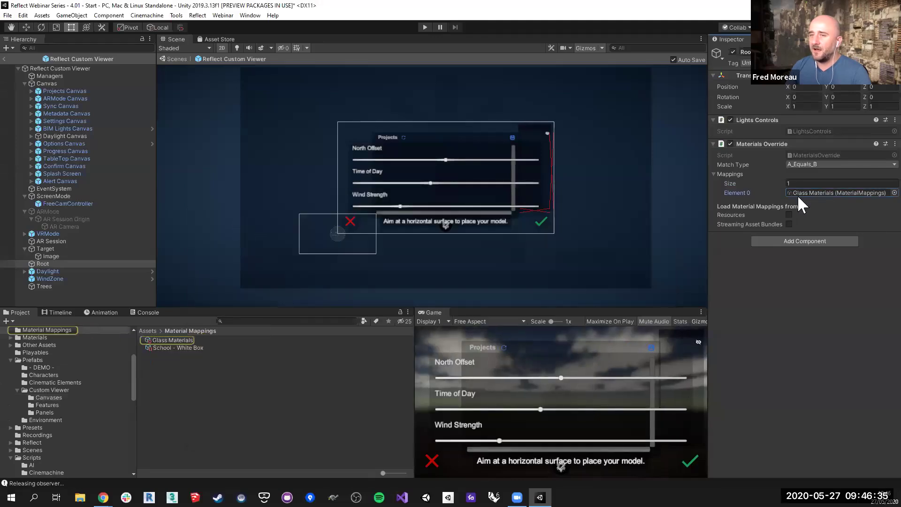
left_click(169, 340)
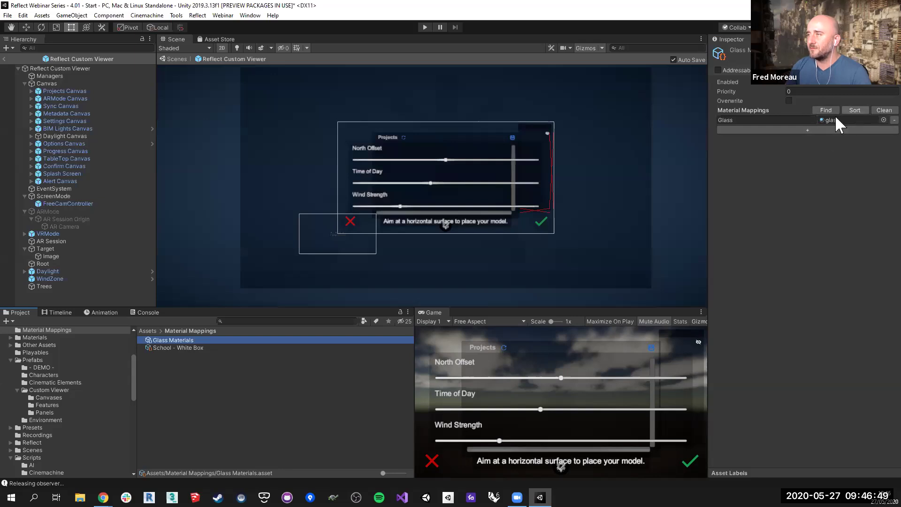
left_click(152, 348)
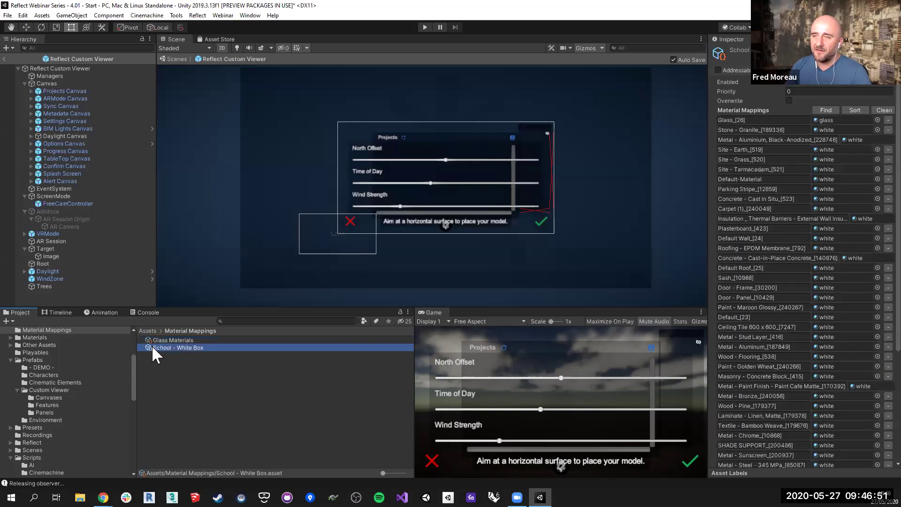
scroll(796, 241, "down", 2)
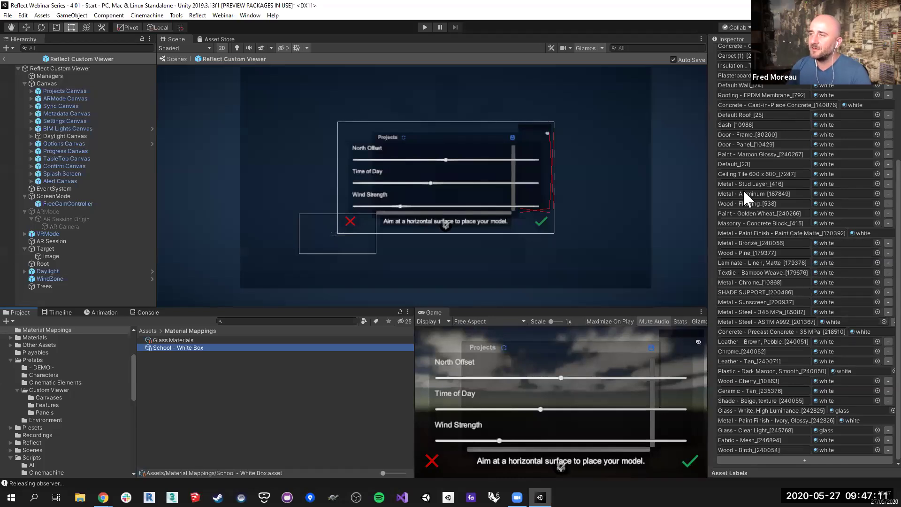
Set the Match Type of Root's Materials Override to A_Contains_B.
left_click(41, 263)
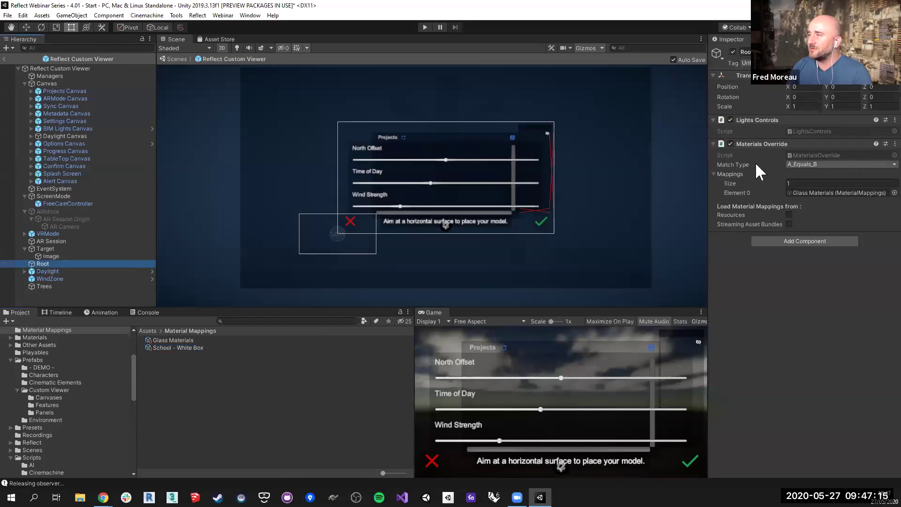
left_click(804, 164)
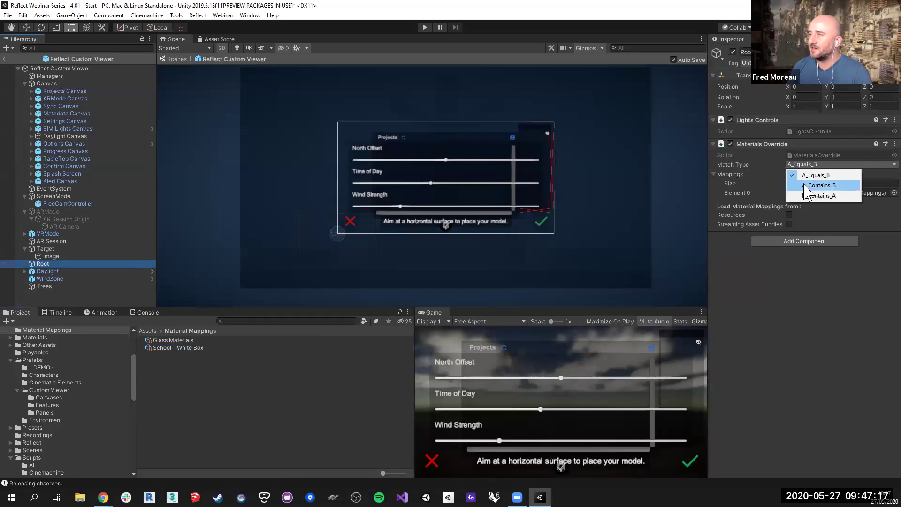
left_click(804, 186)
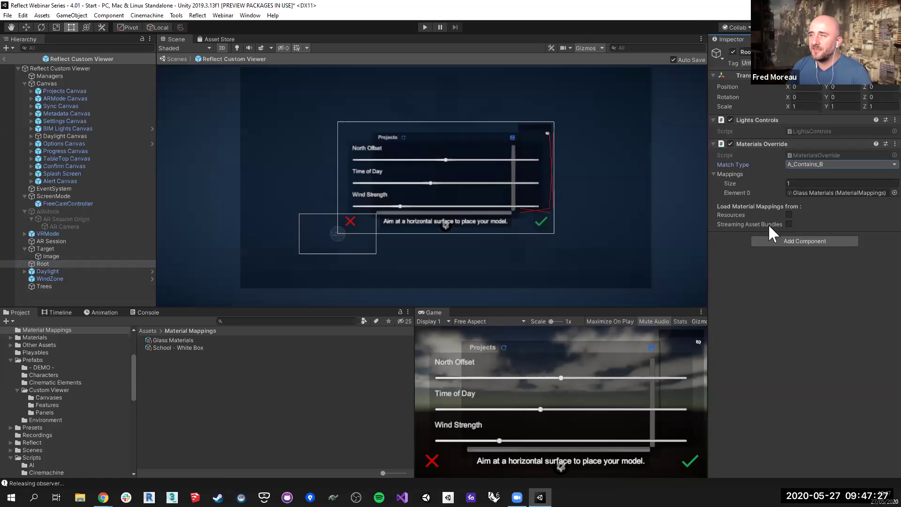
mouse_move(768, 224)
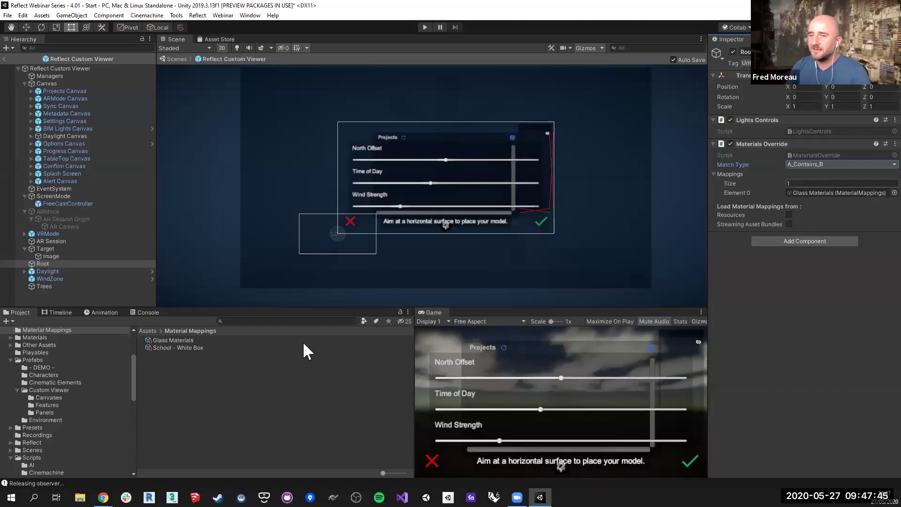
left_click(32, 263)
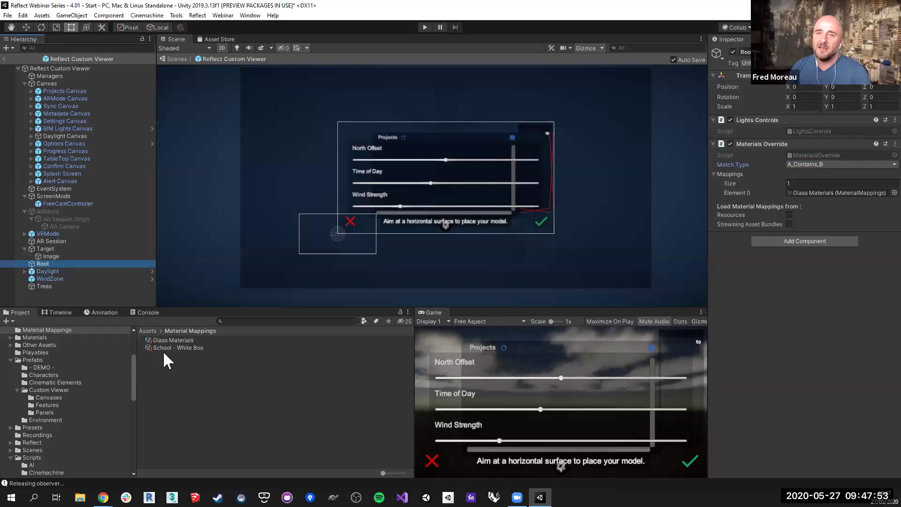
Create an empty object named Characters at the prefab's top level below Trees, and reset its transform.
left_click(39, 296)
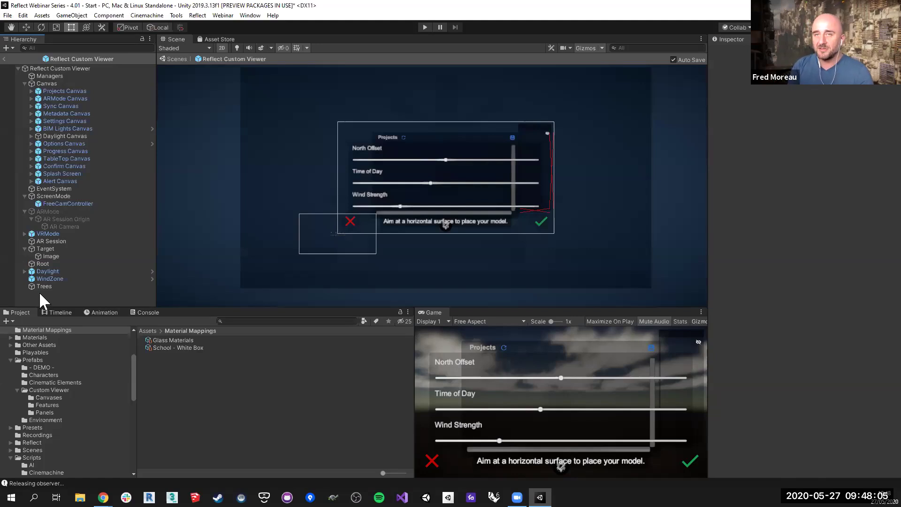
key("ctrl+shift+n")
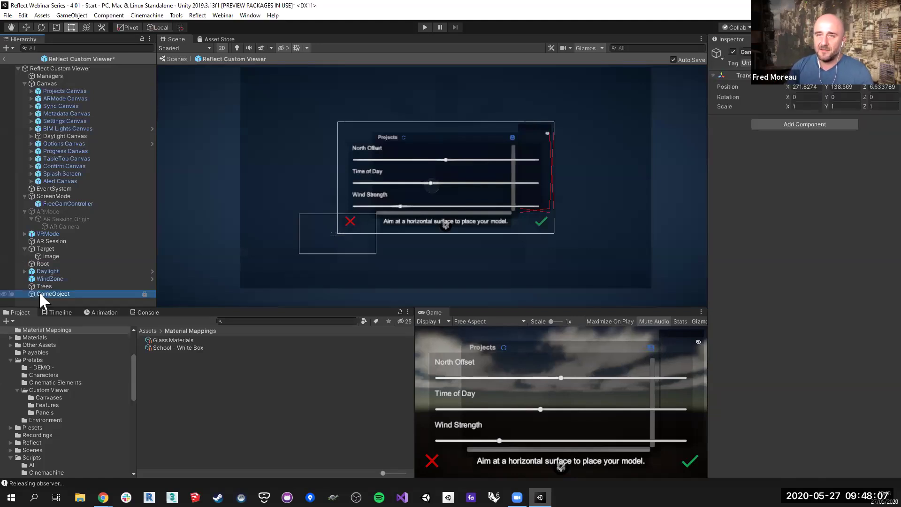
left_click(79, 293)
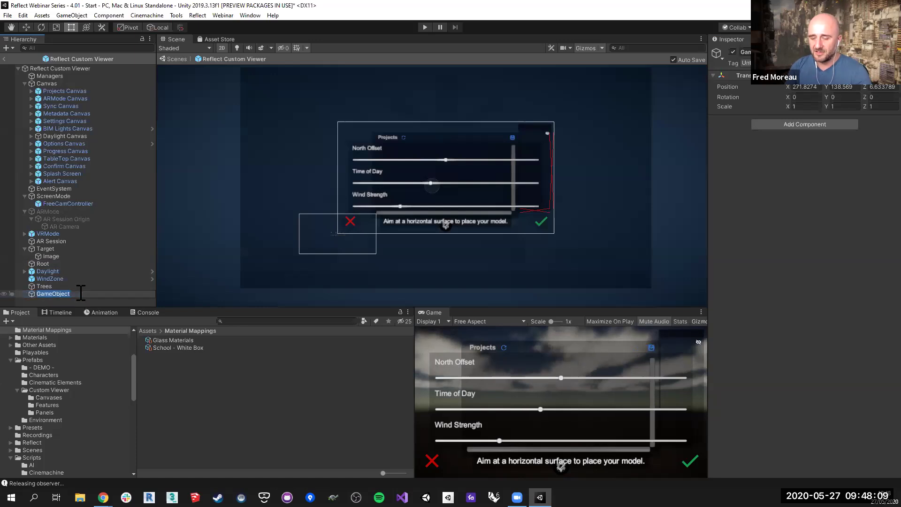
type("Characters")
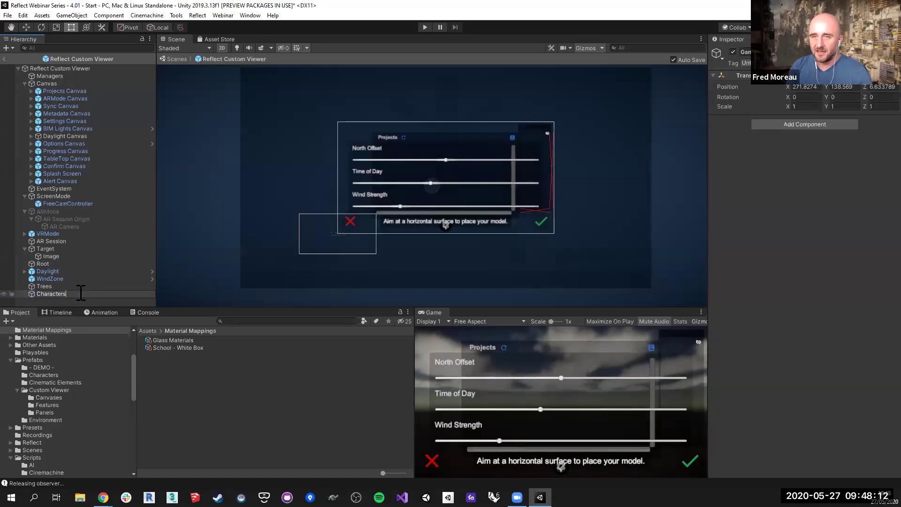
key("Return")
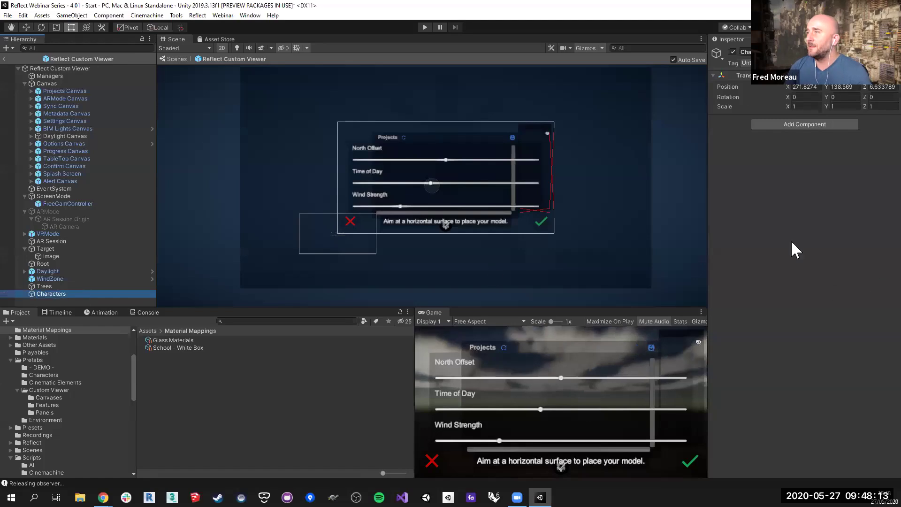
right_click(873, 84)
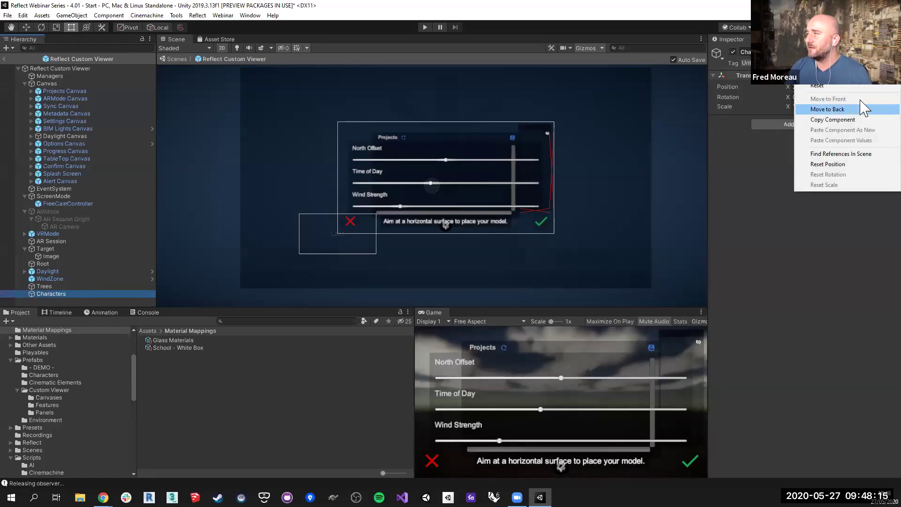
left_click(865, 95)
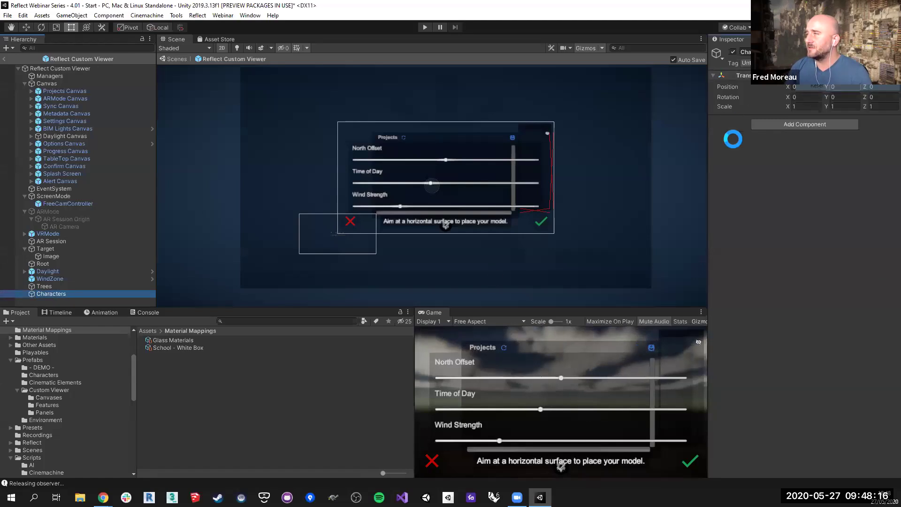
Add a NavMeshScatterObjects component to the Characters object.
left_click(50, 286)
left_click(57, 292)
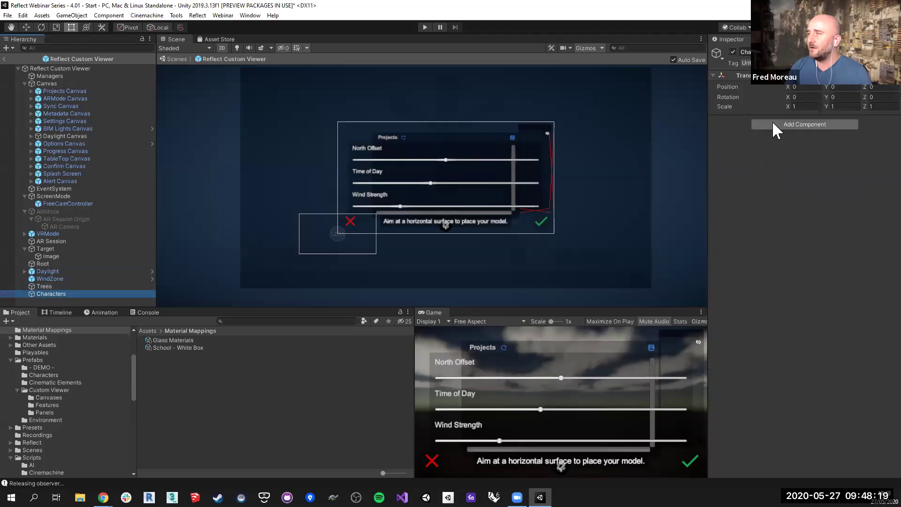
left_click(773, 122)
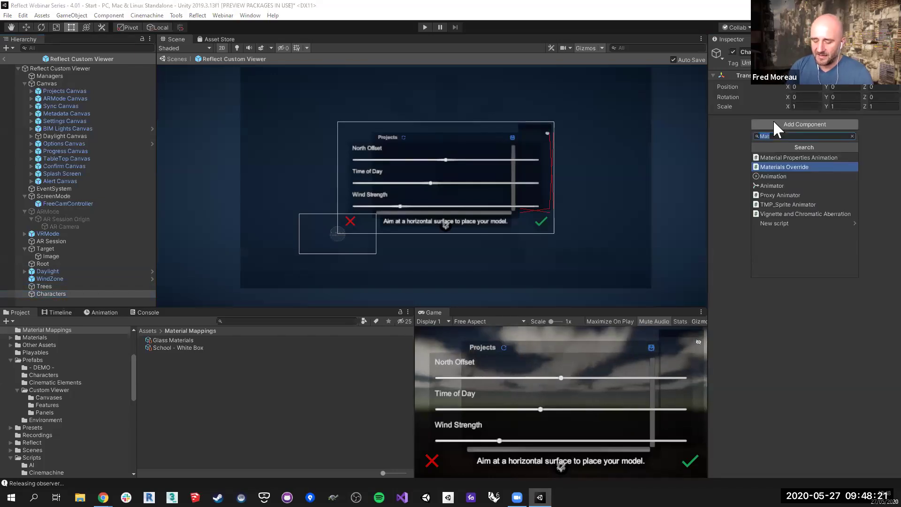
type("Nav")
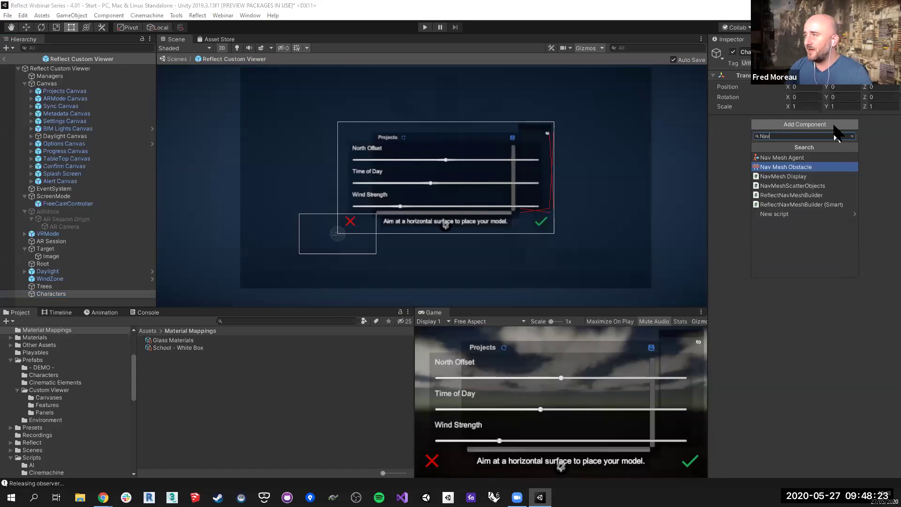
left_click(827, 187)
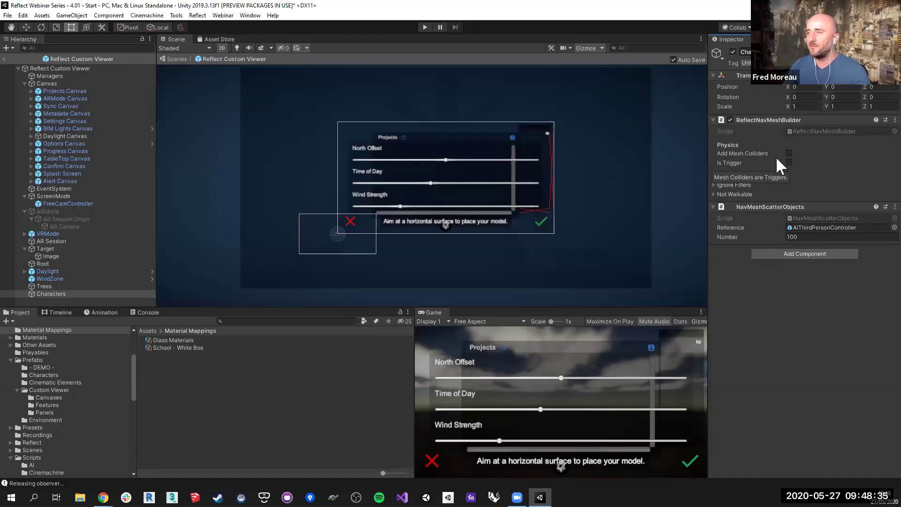
Examine the Ignore Filters and Not Walkable lists of the ReflectNavMeshBuilder, including both ignore categories' key and value.
left_click(714, 185)
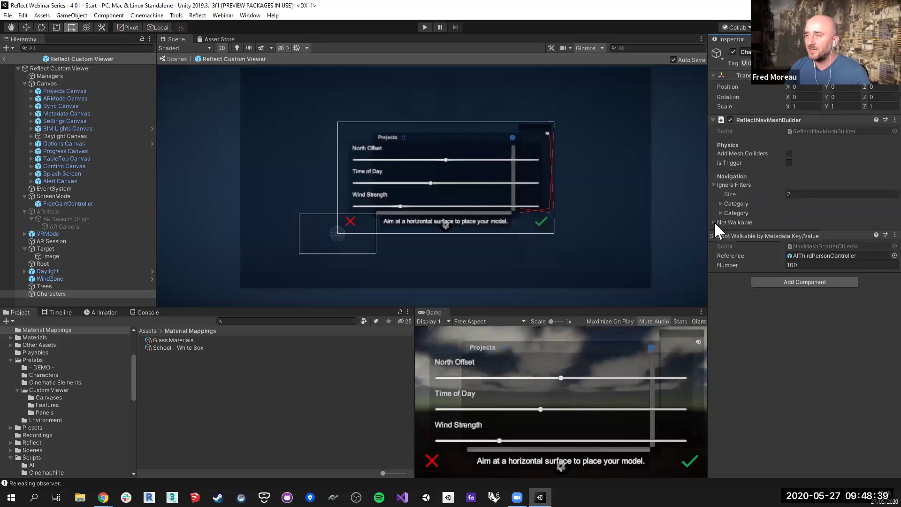
left_click(715, 222)
left_click(721, 203)
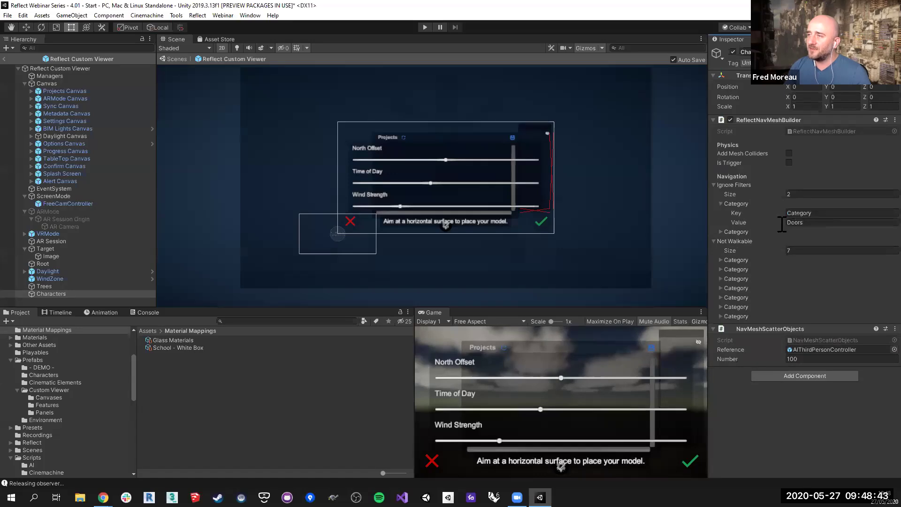
left_click(720, 231)
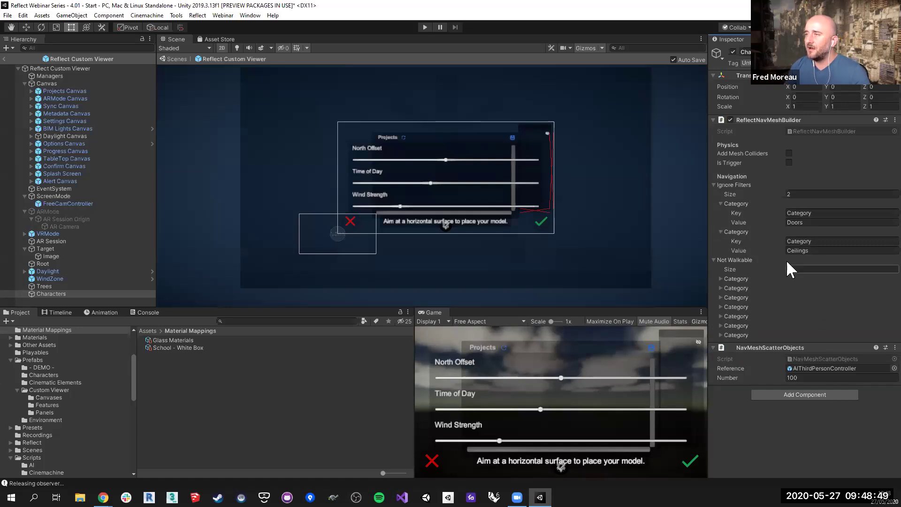
left_click(721, 231)
left_click(720, 204)
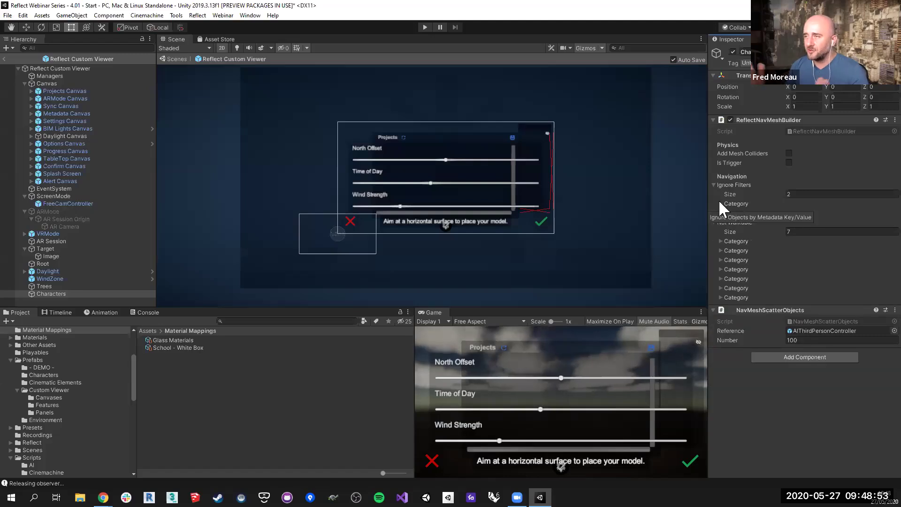
Examine the first two Not Walkable categories of the ReflectNavMeshBuilder, and collapse its Not Walkable and Ignore Filters lists.
left_click(720, 241)
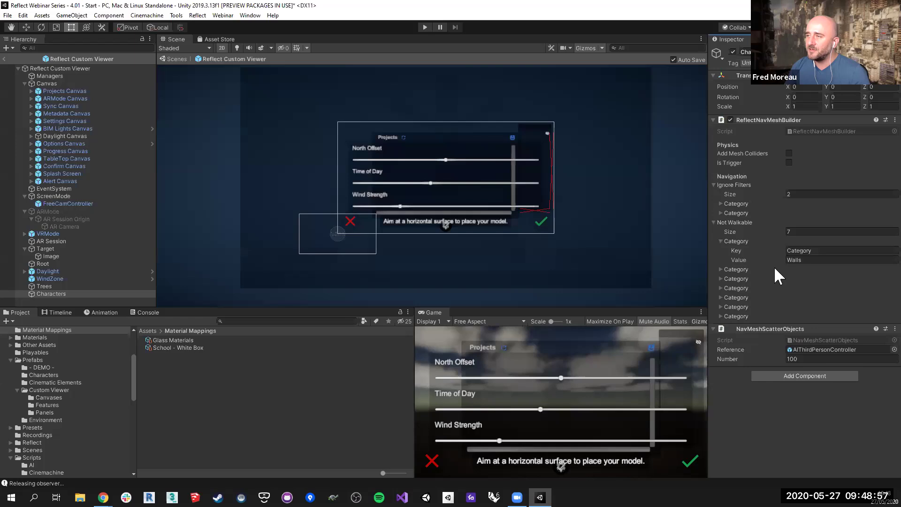
left_click(721, 269)
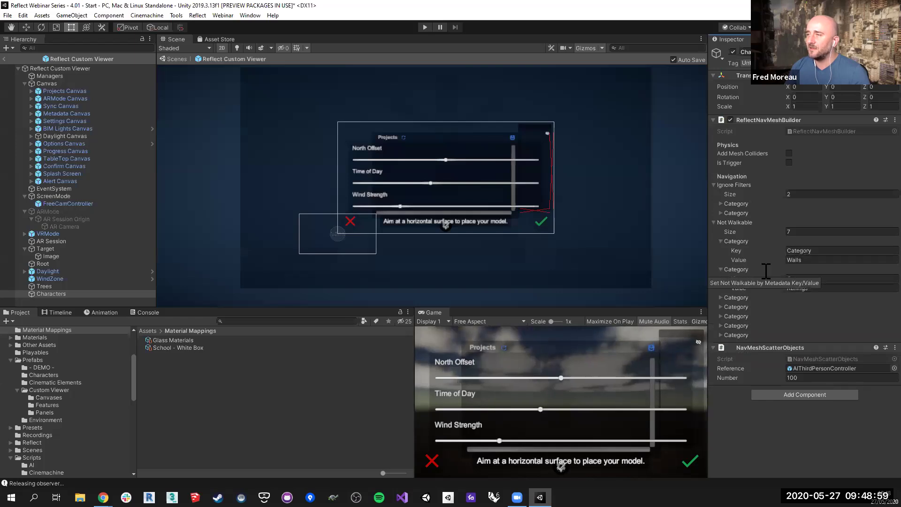
left_click(713, 222)
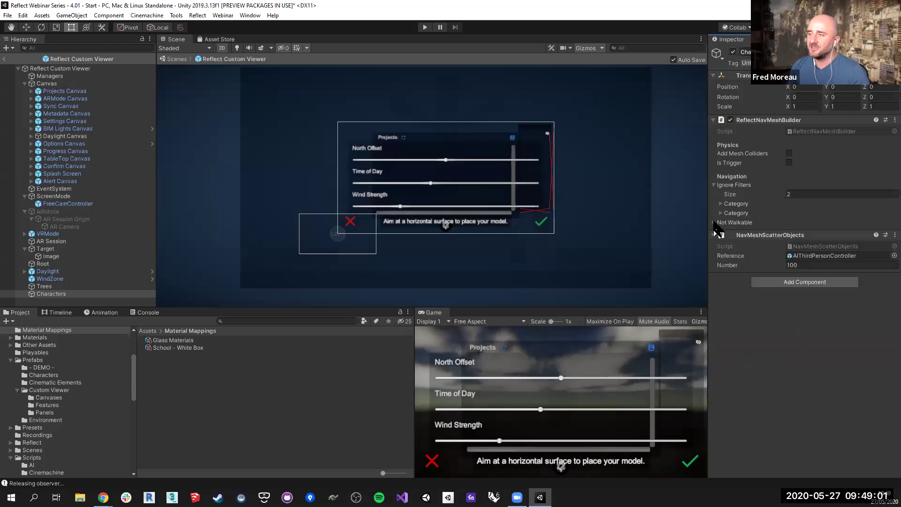
left_click(714, 183)
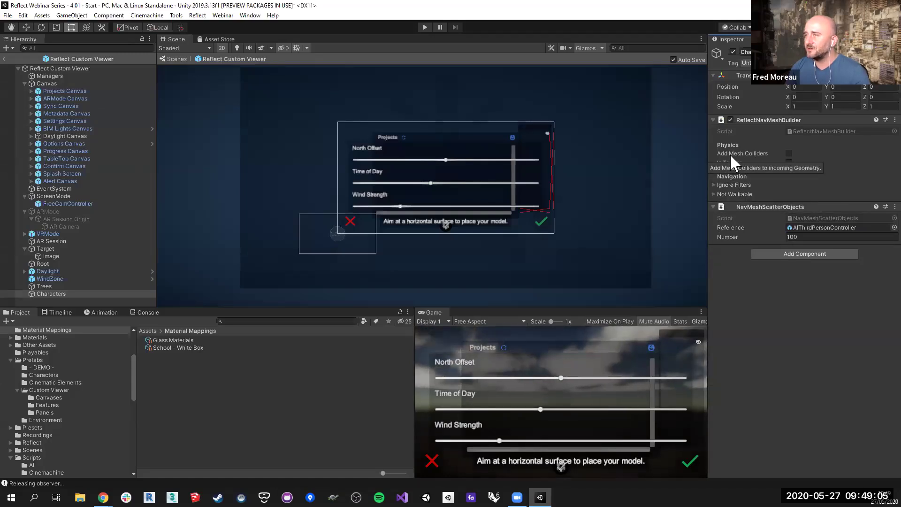
Enable Add Mesh Colliders on the Characters object and assign the Random Patrol Ethan prefab as the NavMeshScatterObjects Reference.
left_click(789, 153)
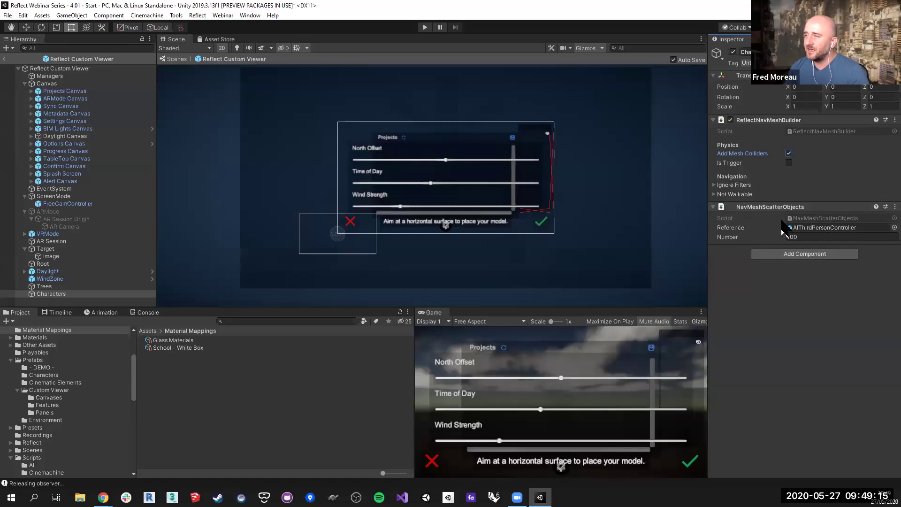
left_click(38, 374)
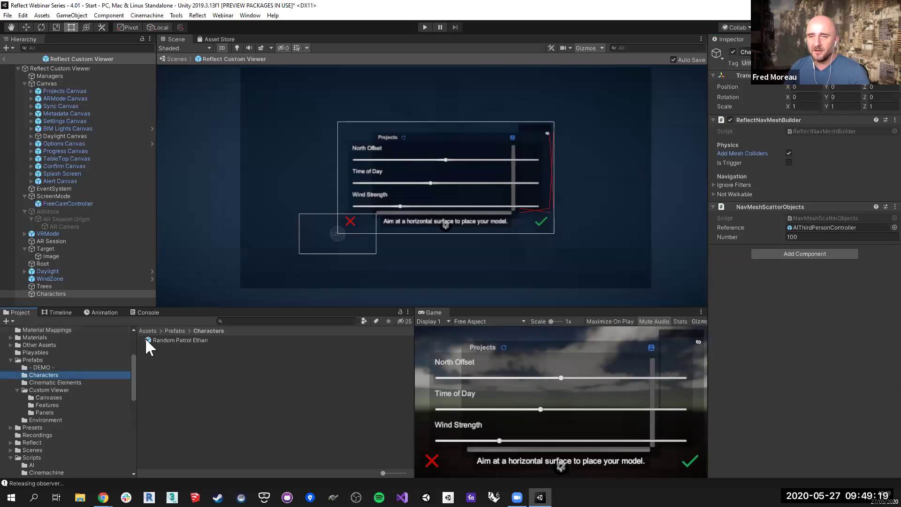
left_click_drag(145, 337, 824, 228)
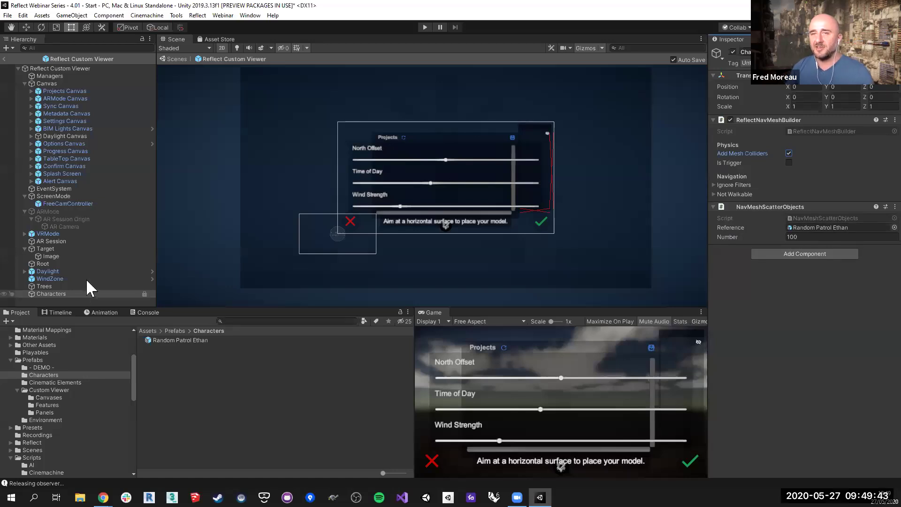
Make the Options Canvas's Characters option call GameObject.SetActive dynamically on the Characters object in its On State Changed event.
left_click(53, 144)
scroll(763, 292, "down", 3)
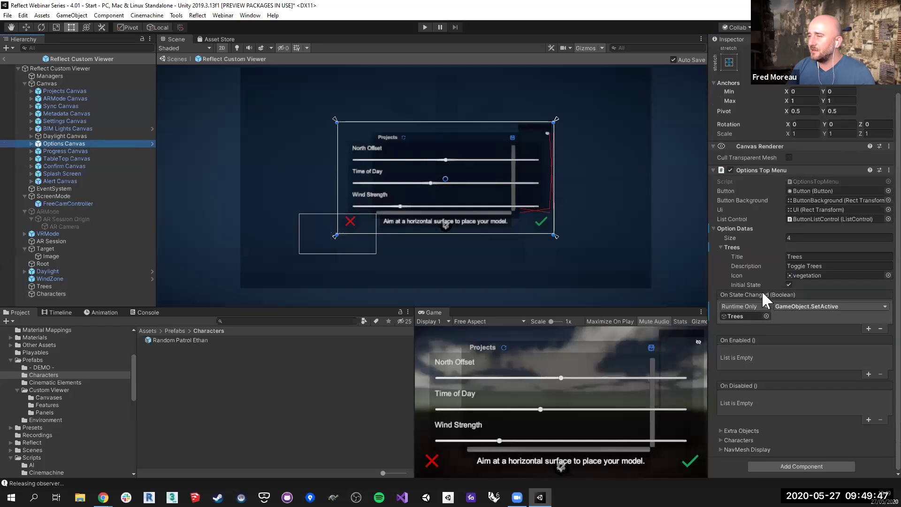
left_click(739, 440)
scroll(756, 375, "down", 6)
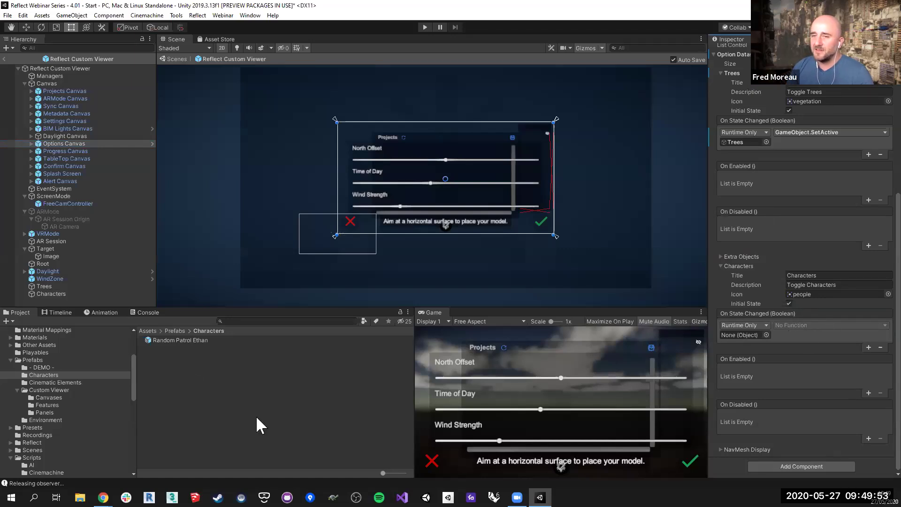
left_click_drag(51, 294, 753, 335)
left_click(790, 326)
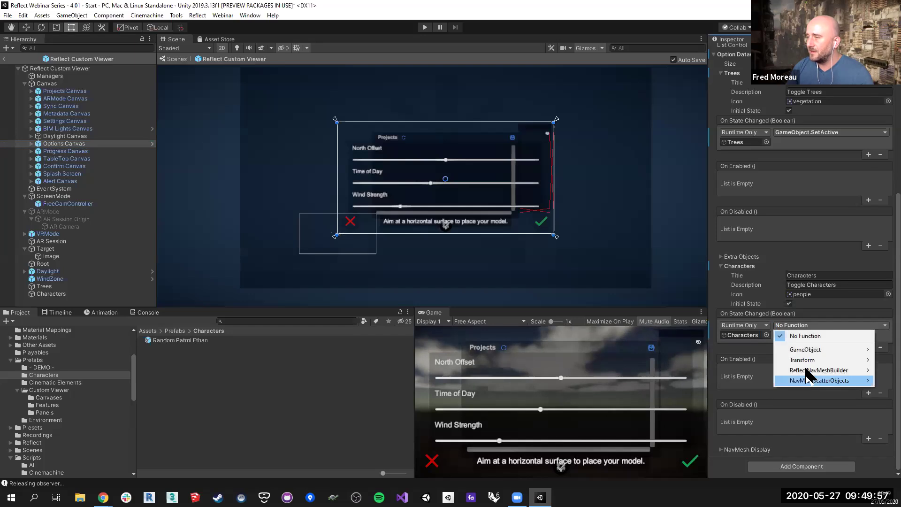
mouse_move(813, 350)
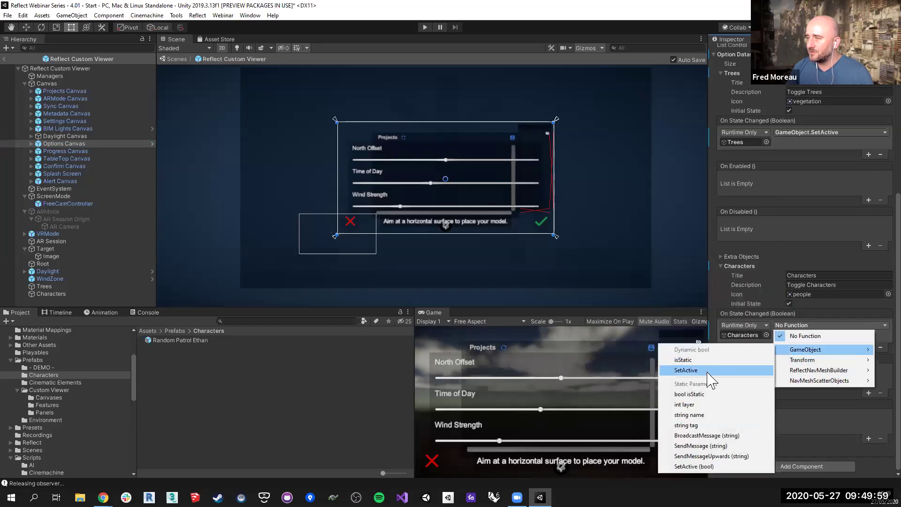
left_click(686, 370)
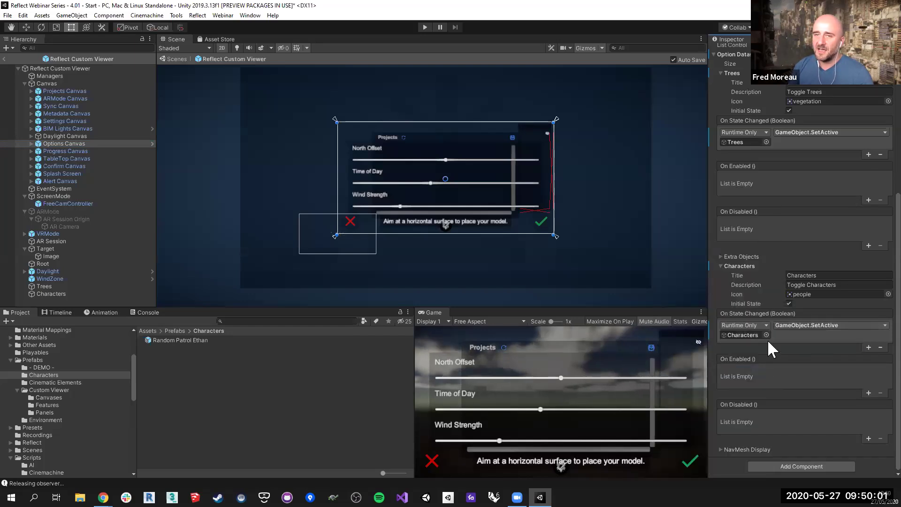
Leave the prefab, run the 4.01 - Start scene and open the Webinar School project in the viewer.
left_click(47, 293)
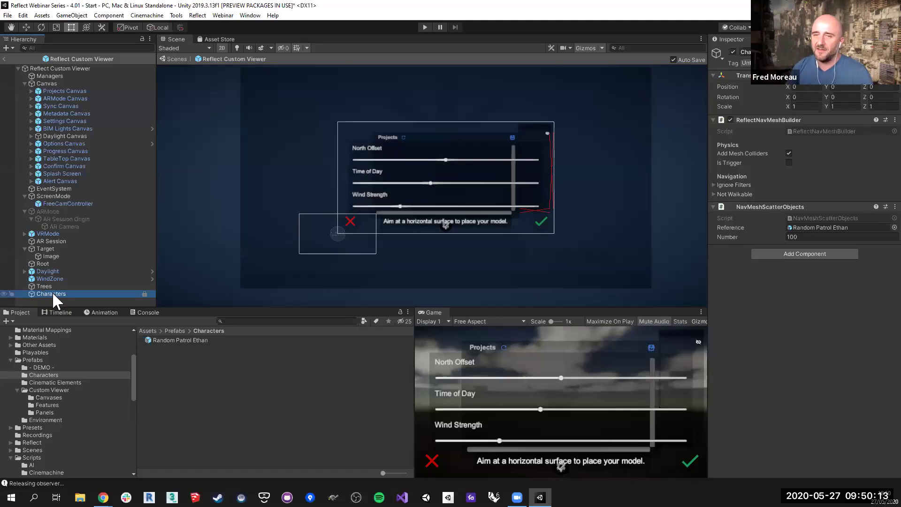
left_click(56, 300)
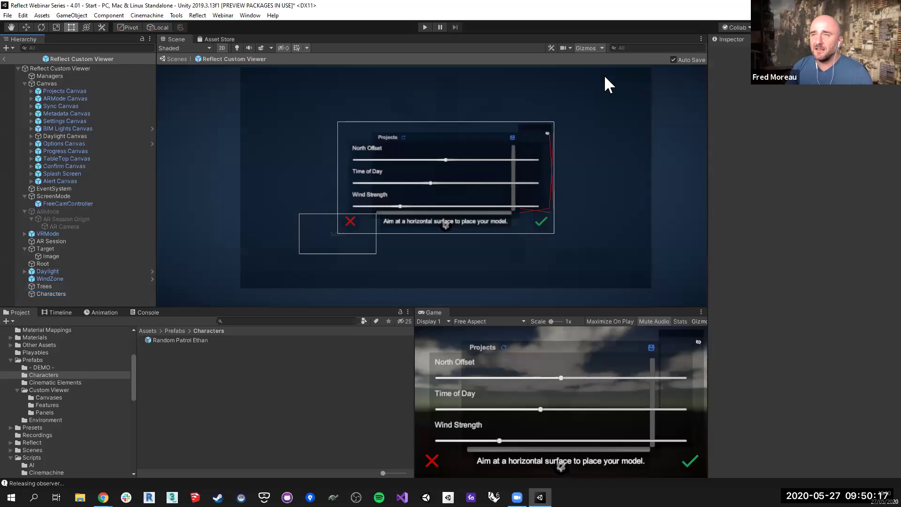
left_click(425, 27)
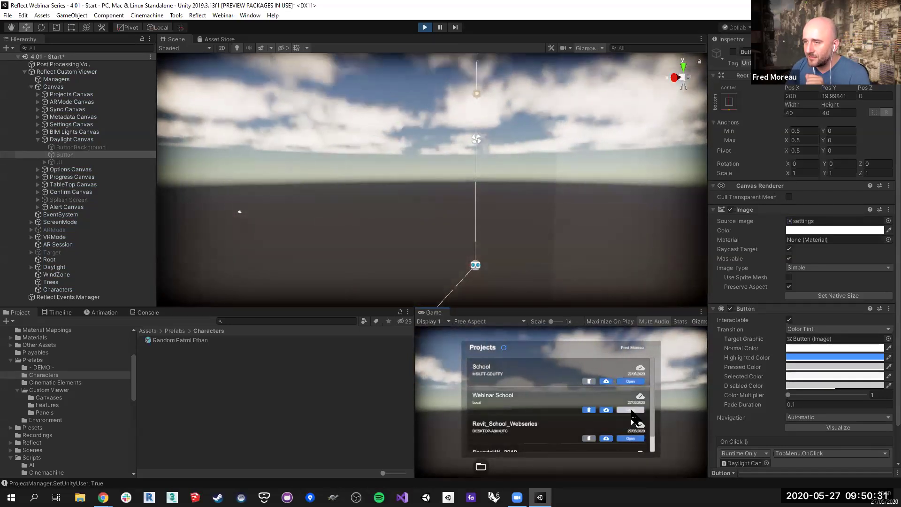
left_click(630, 409)
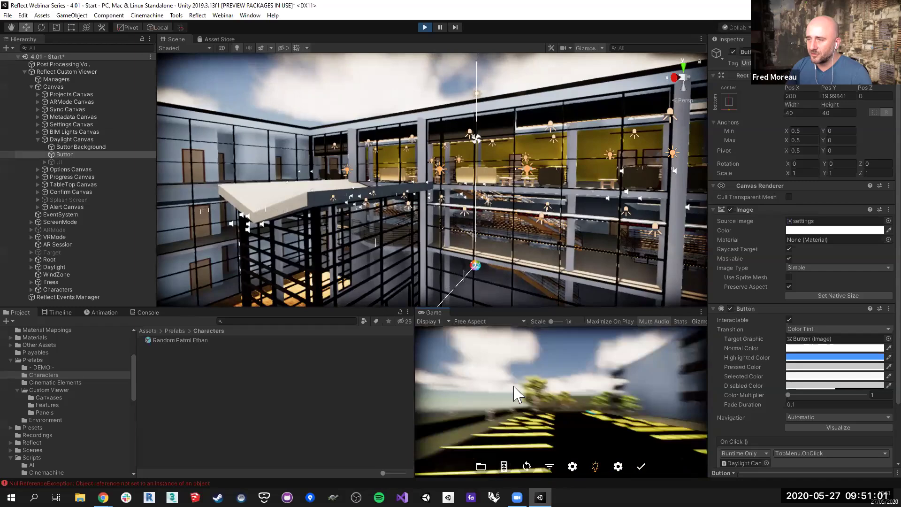
Examine the assetBundleUrl and assetBundleName metadata of the glowing placeholder block in the parking area, and stop Play mode.
right_click_drag(451, 228, 512, 265)
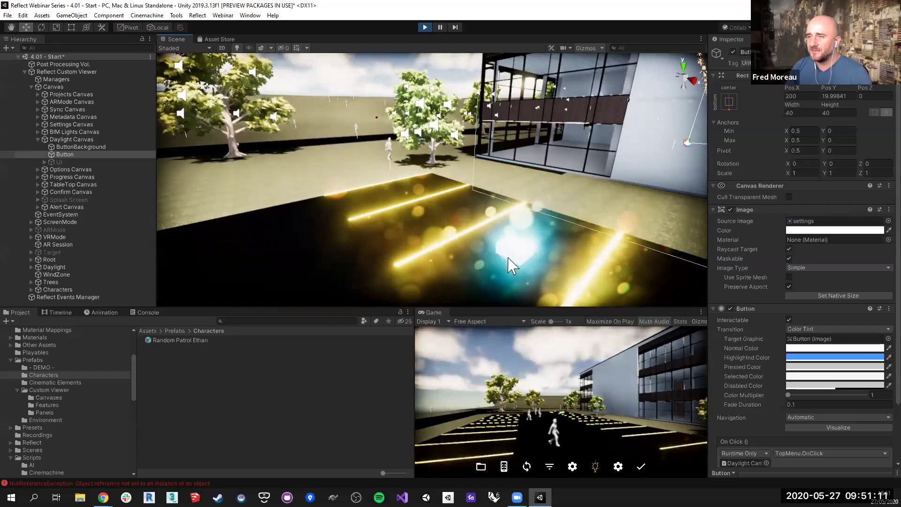
left_click(512, 265)
scroll(768, 301, "down", 10)
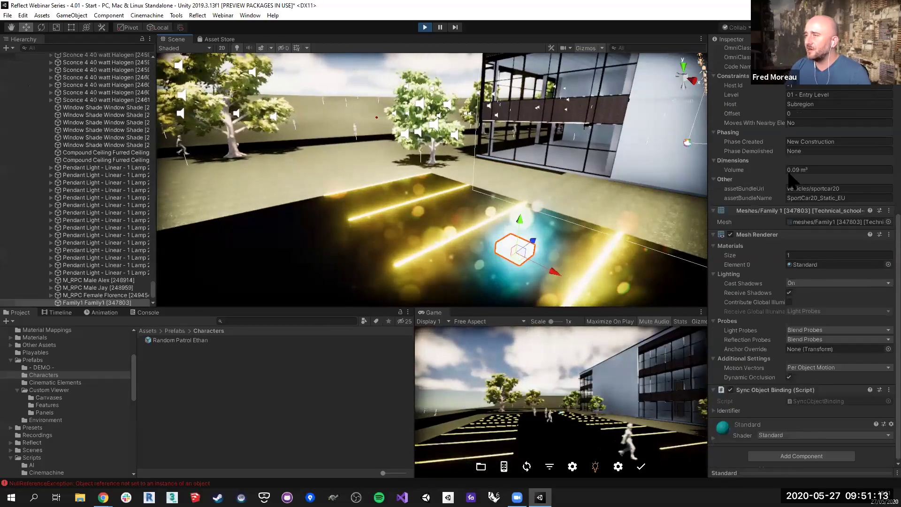
scroll(770, 244, "up", 5)
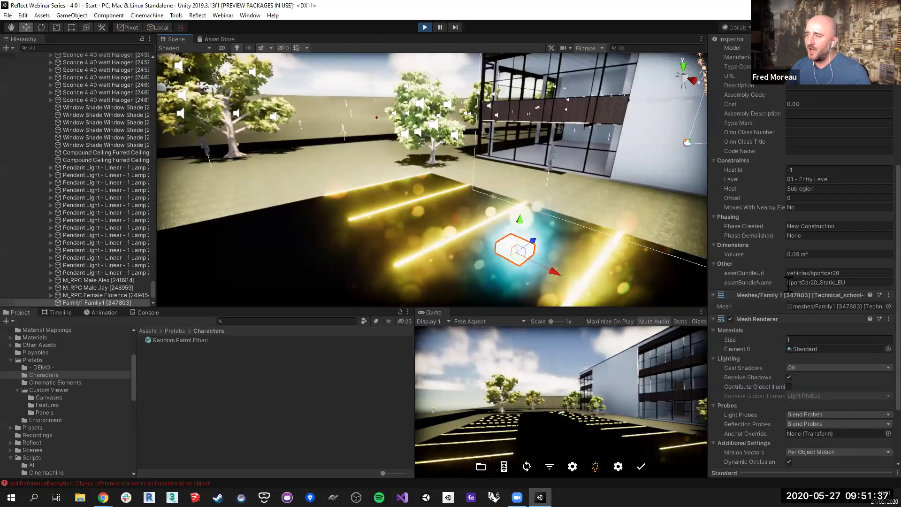
left_click(425, 27)
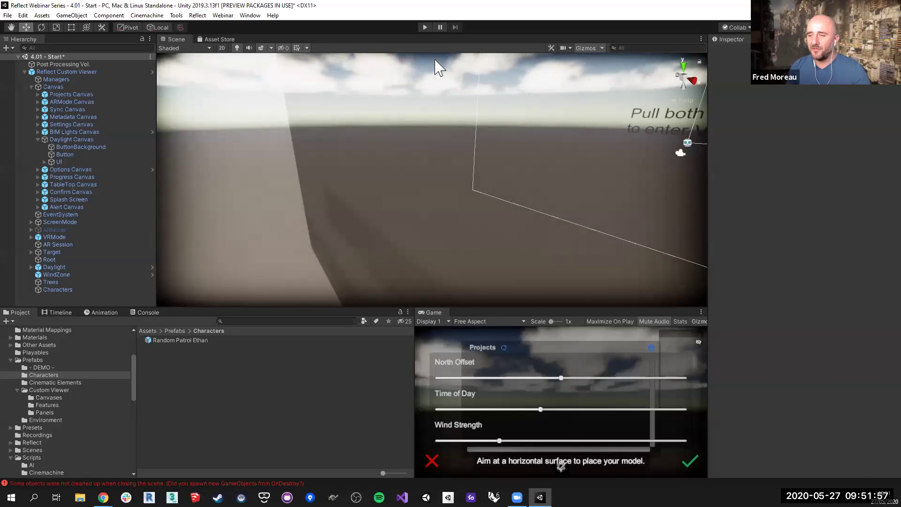
scroll(464, 184, "down", 4)
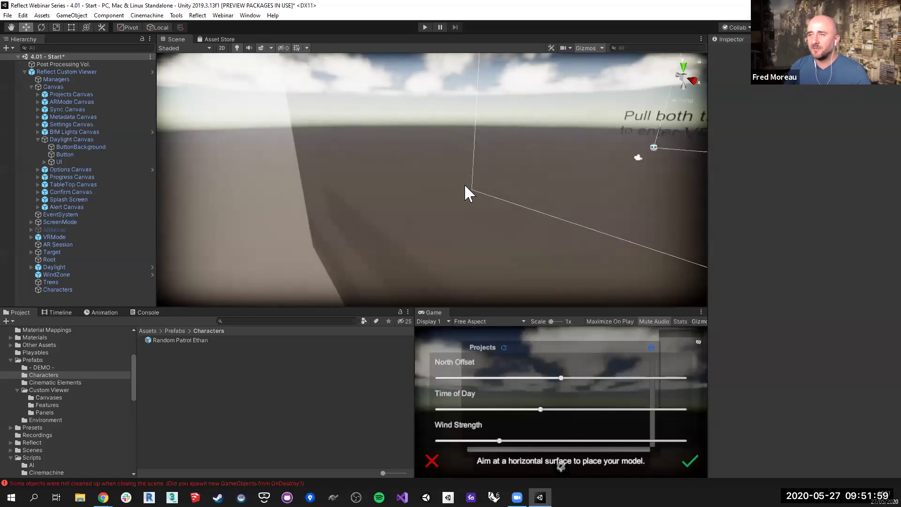
middle_click_drag(544, 194, 526, 154)
scroll(497, 184, "down", 2)
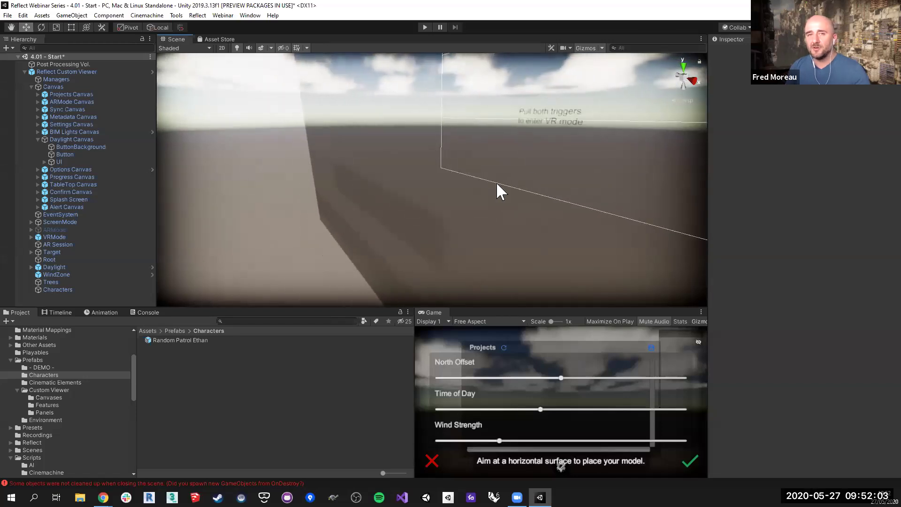
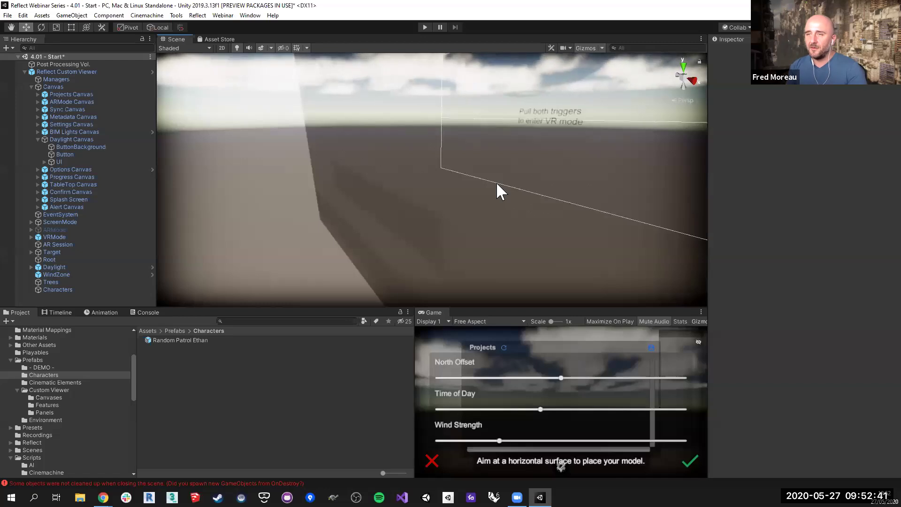
mouse_move(447, 199)
right_mouse_down()
mouse_move(483, 193)
mouse_move(446, 221)
mouse_move(456, 209)
right_mouse_up()
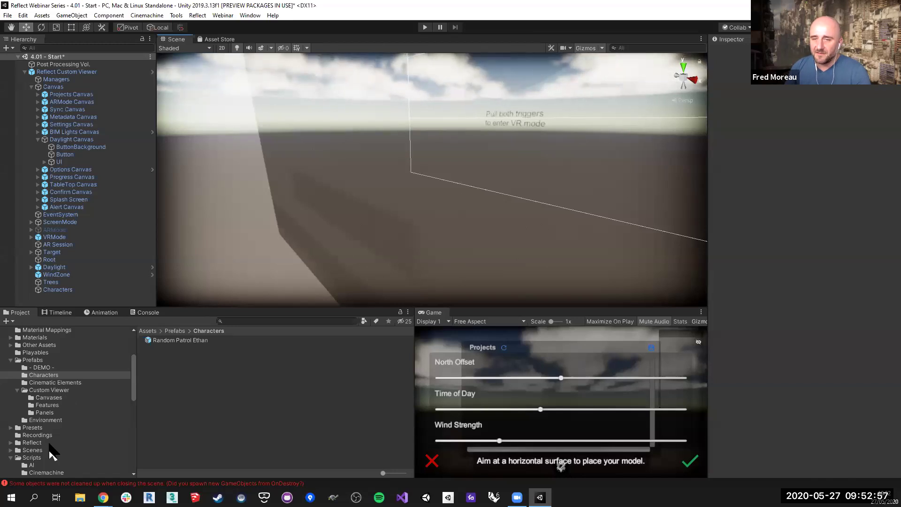
Find the SportCar20_Static_EU prefab in the Best Sports CARS store assets and show its preview with the AssetBundle settings.
scroll(50, 439, "down", 3)
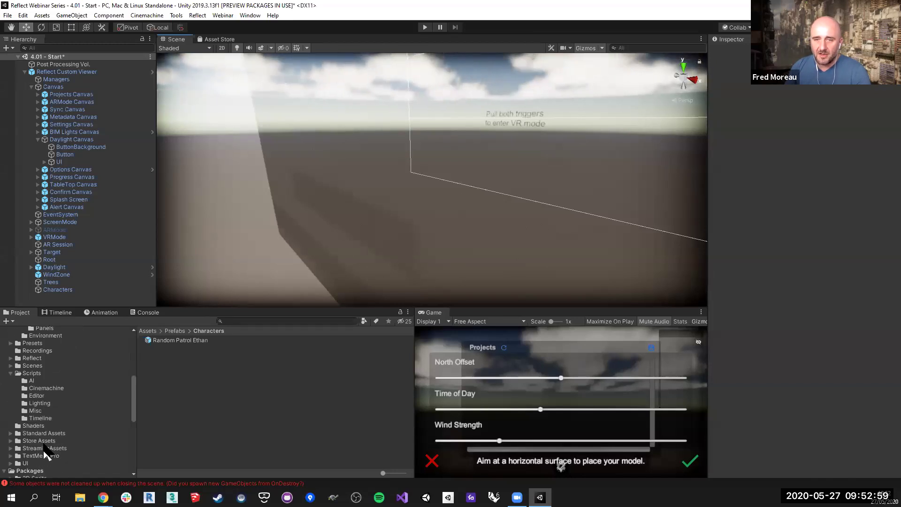
left_click(38, 441)
double_click(163, 348)
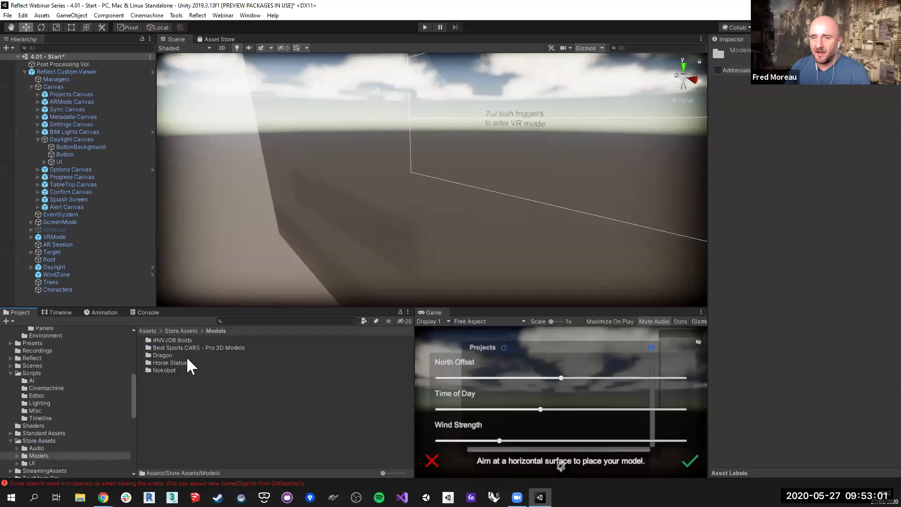
double_click(167, 347)
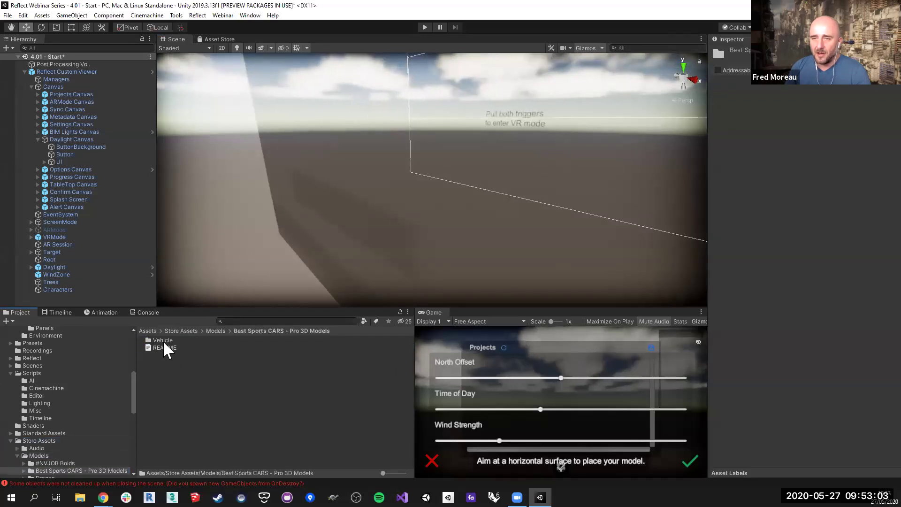
left_click(164, 341)
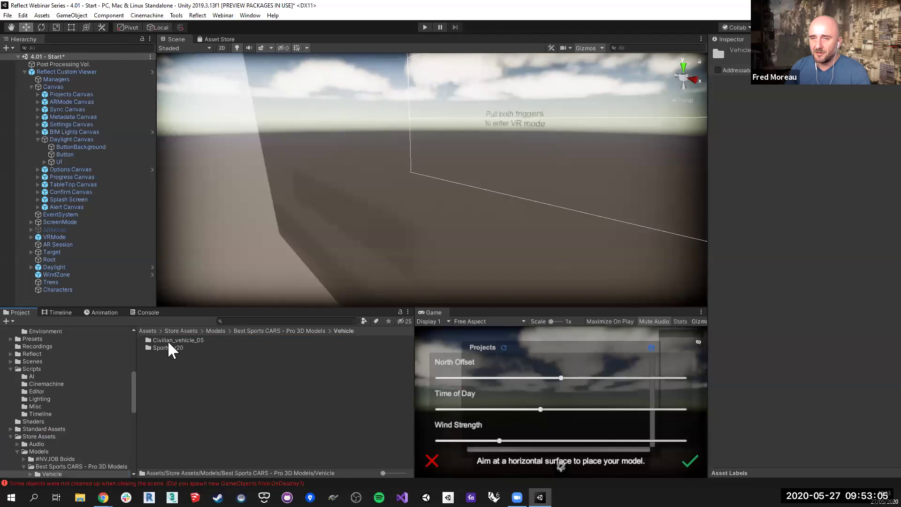
double_click(168, 347)
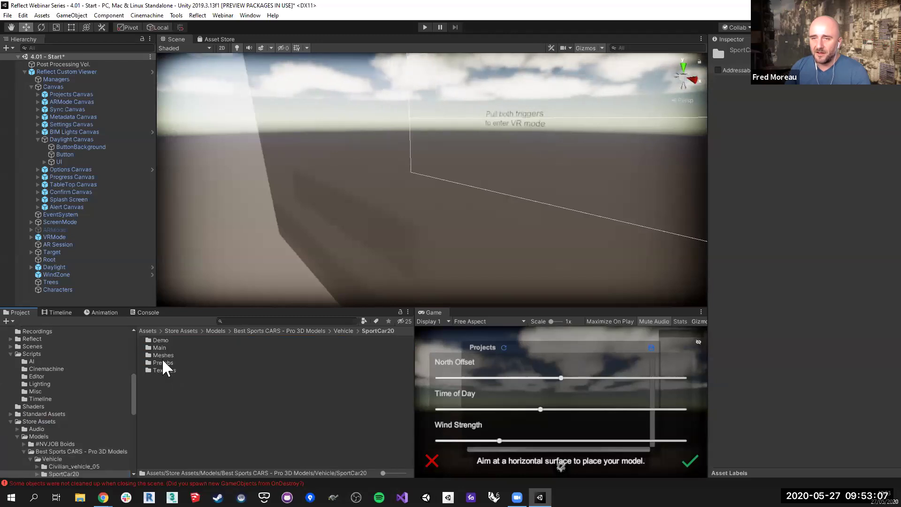
double_click(162, 362)
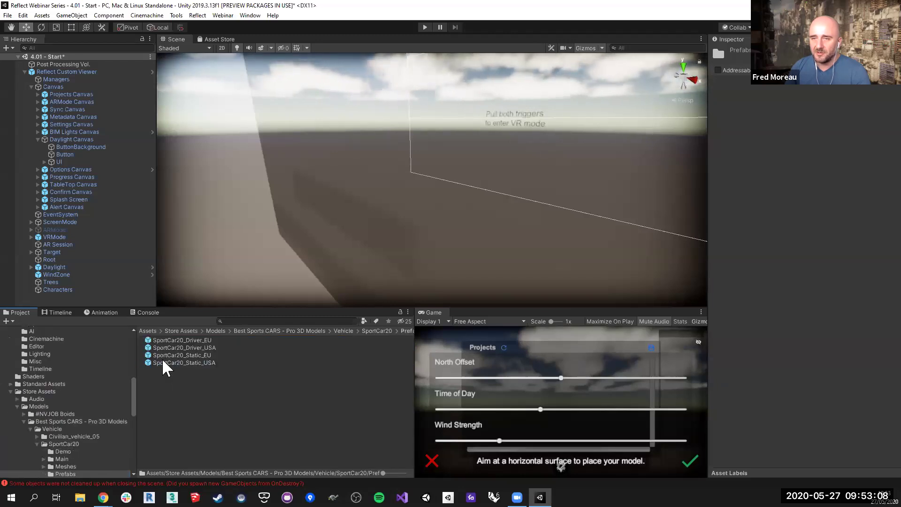
left_click(193, 354)
left_click_drag(793, 473, 789, 402)
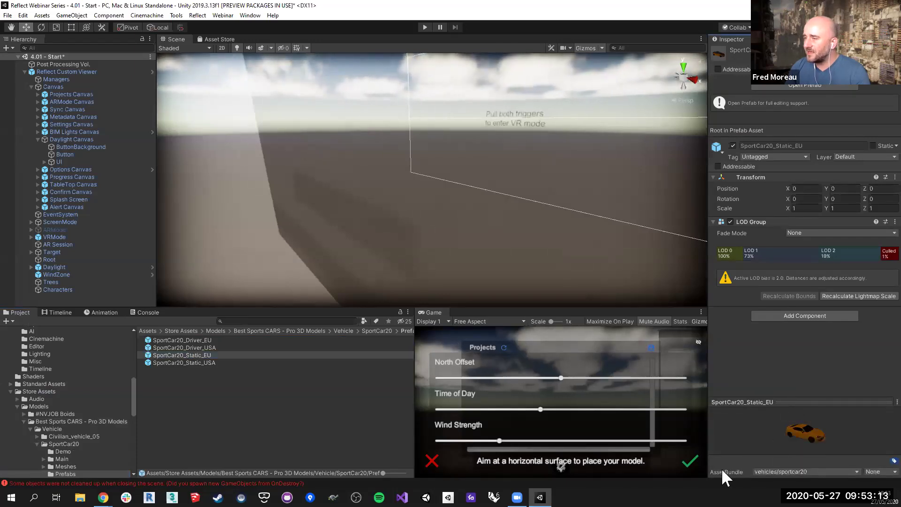
Examine the AssetBundle name and variant choices for SportCar20_Static_EU, keep the current assignment, and deselect the prefab.
left_click(857, 470)
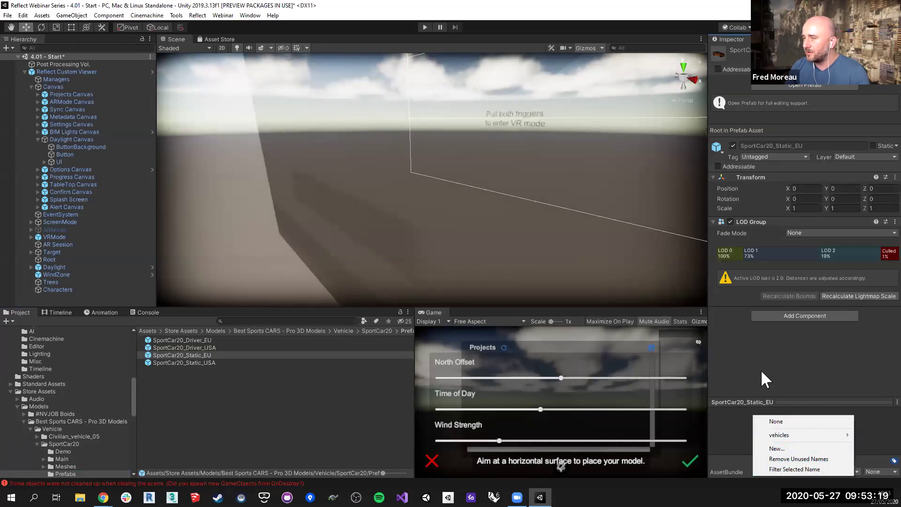
left_click(704, 376)
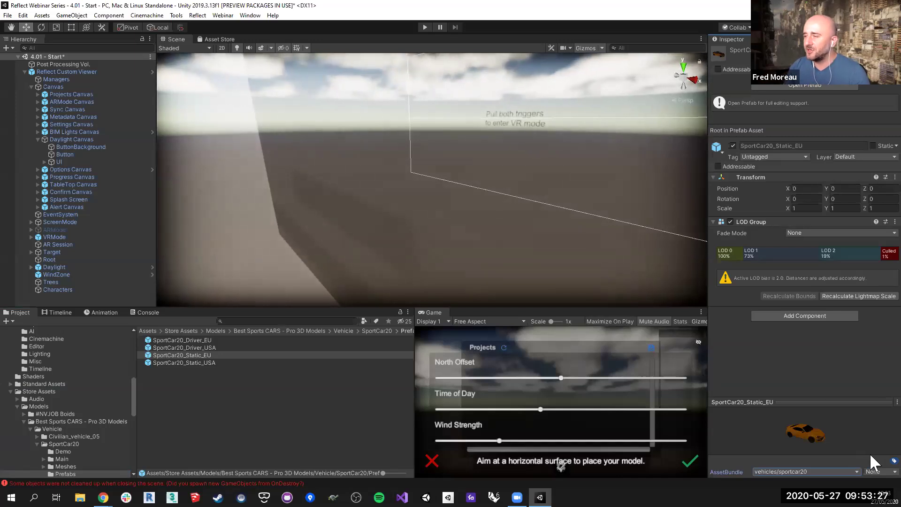
left_click(878, 472)
left_click(817, 370)
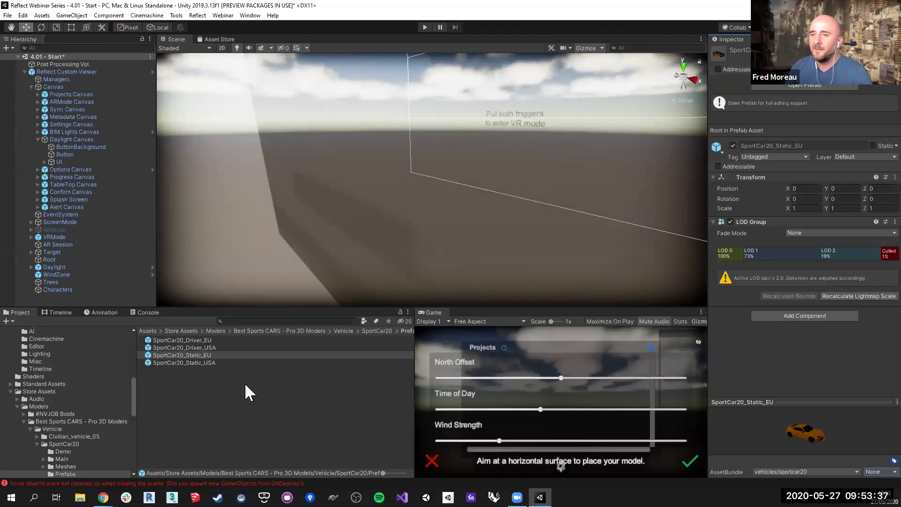
left_click(245, 409)
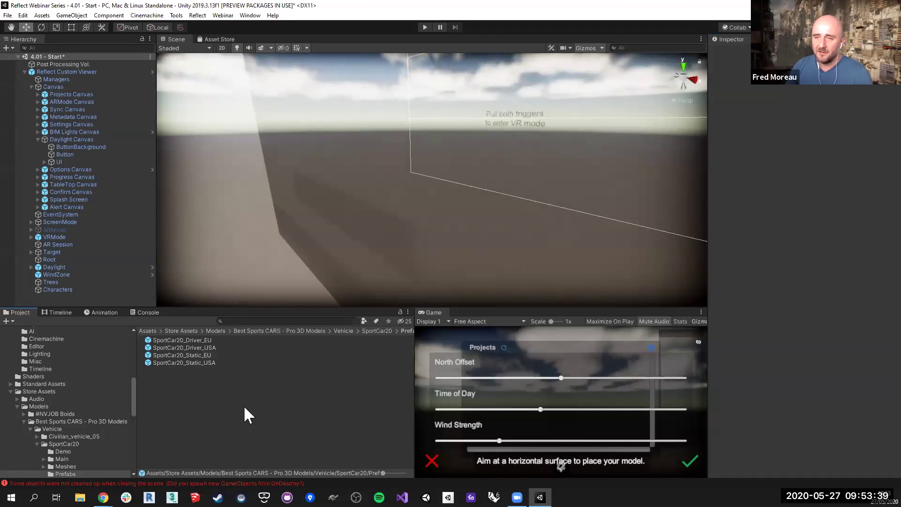
Examine the Reflect asset commands for the prefabs folder, including Build AssetBundles, and close them without running any.
right_click(245, 406)
mouse_move(305, 379)
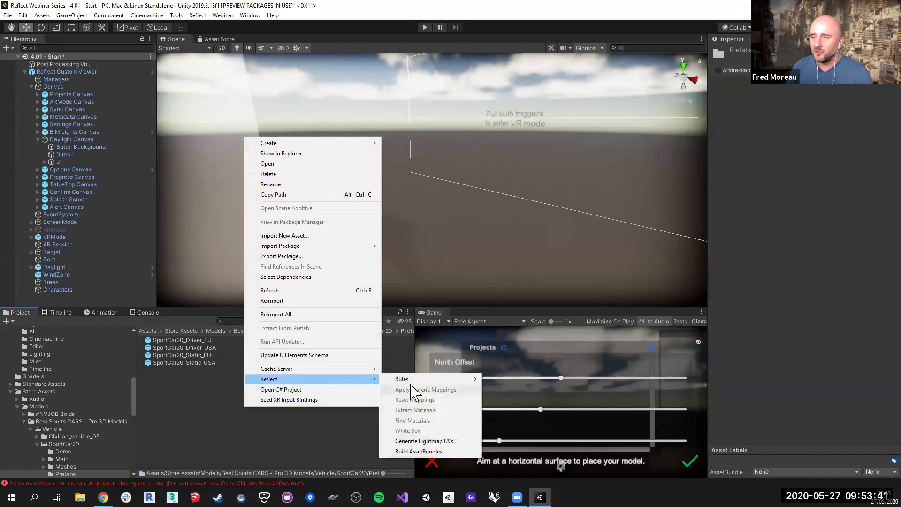
left_click(239, 422)
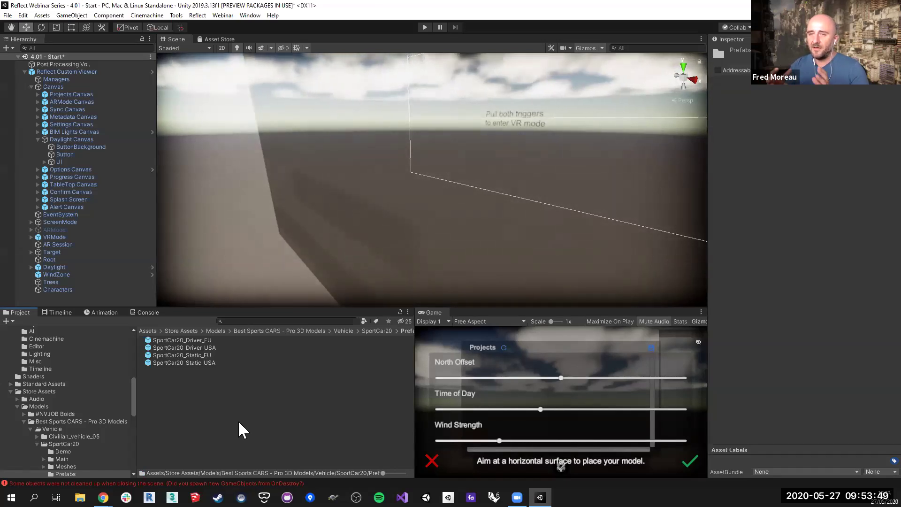
Examine the Videos and vehicles subfolders of StreamingAssets, including the two sportcar20 files.
left_click(11, 391)
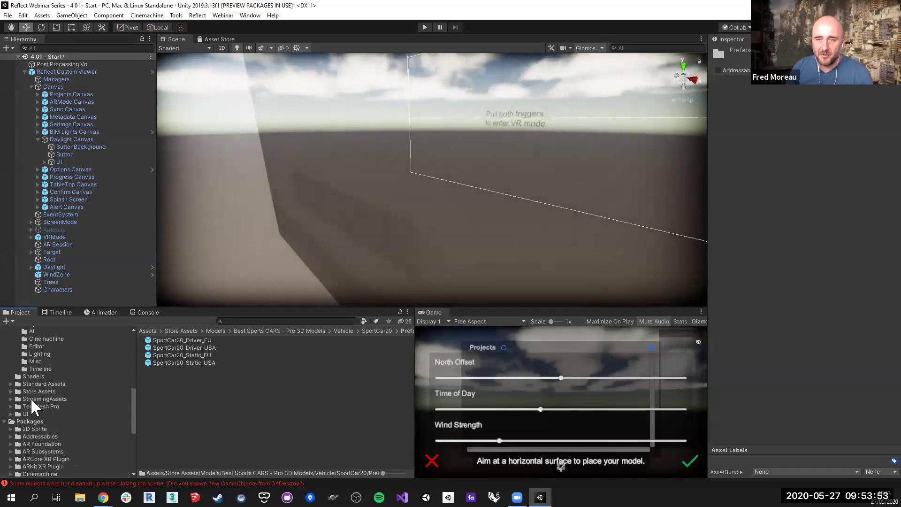
left_click(31, 399)
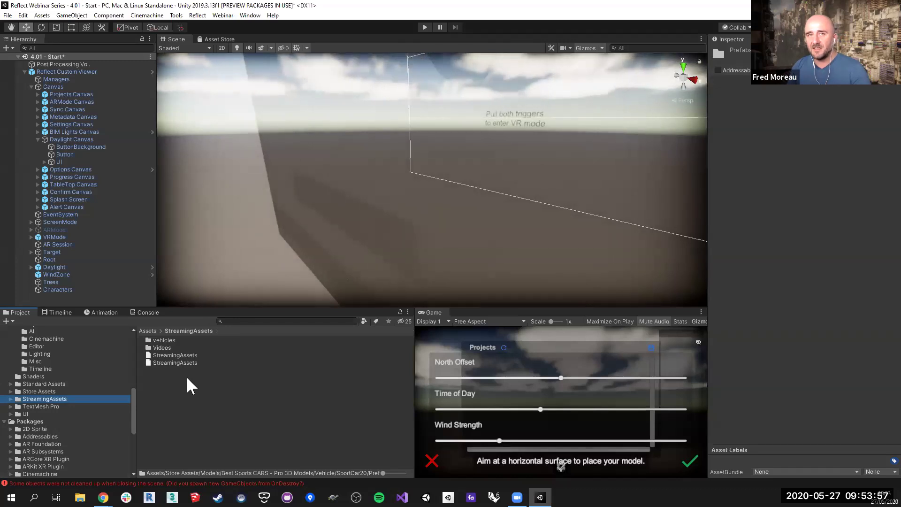
double_click(154, 347)
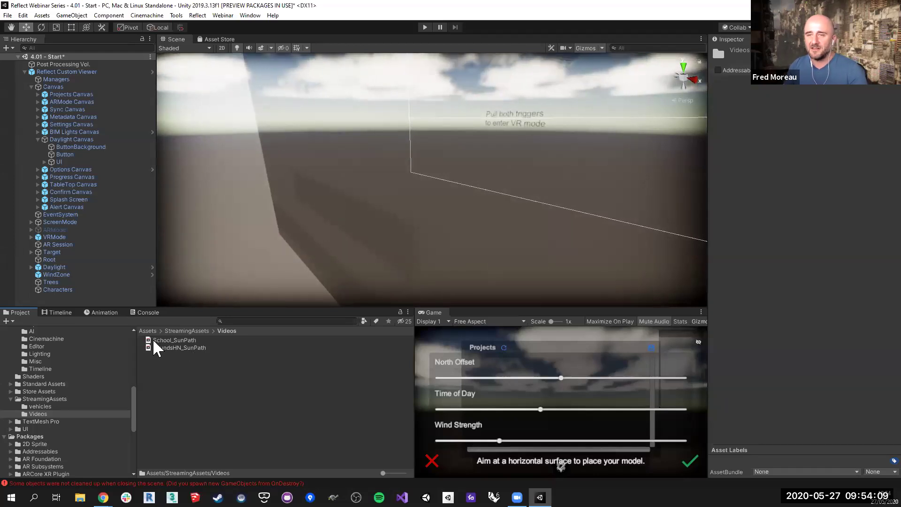
left_click(46, 406)
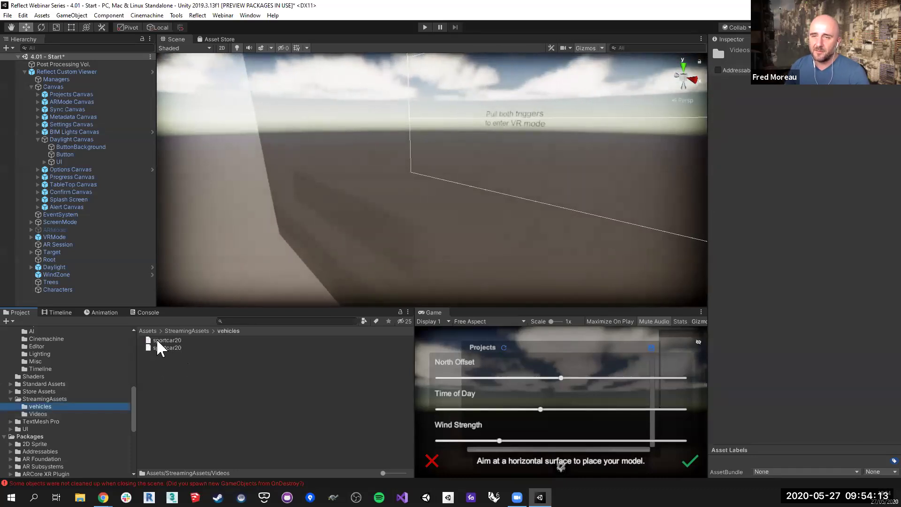
left_click(157, 340)
left_click(160, 347)
left_click(161, 340)
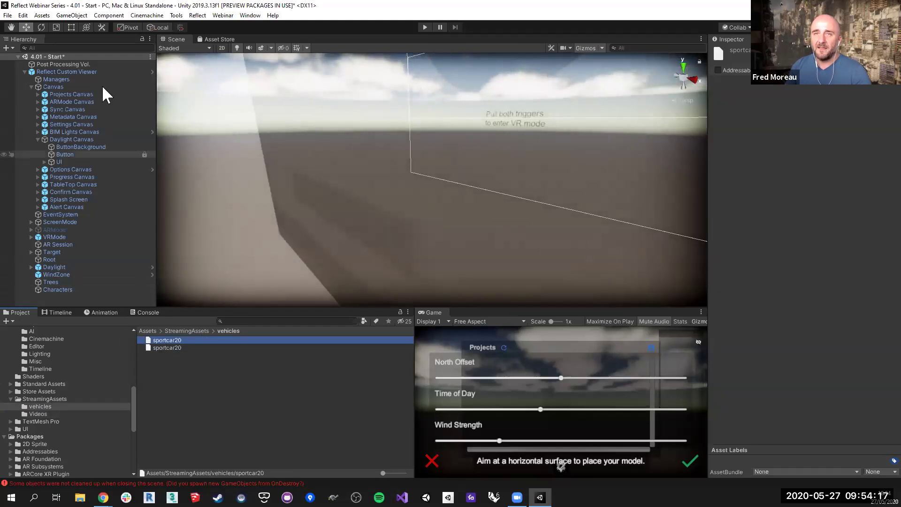
Open the Reflect Custom Viewer prefab, add an empty GameObject under its root, and reset the object's transform.
left_click(153, 72)
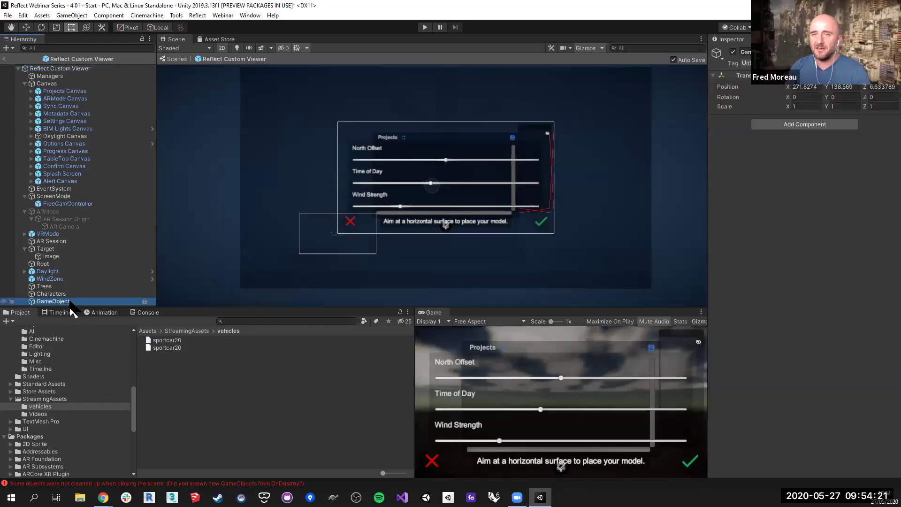
right_click(871, 82)
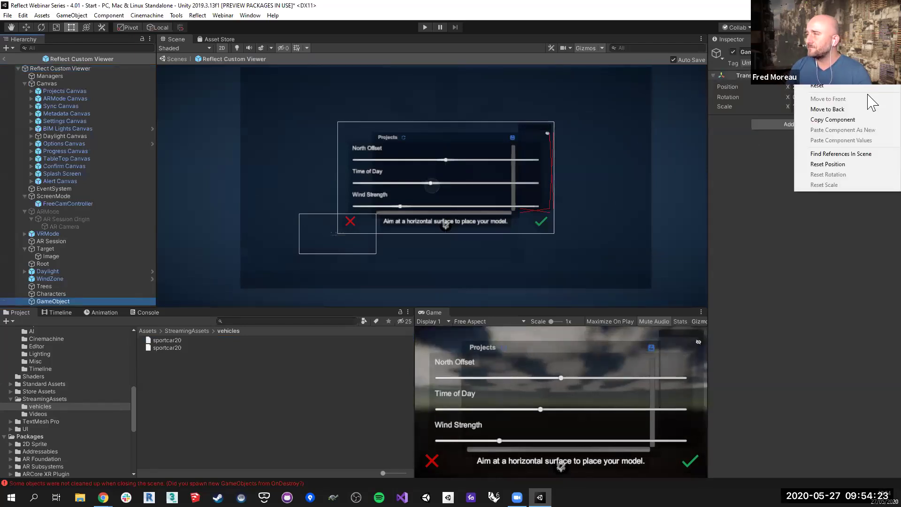
left_click(847, 88)
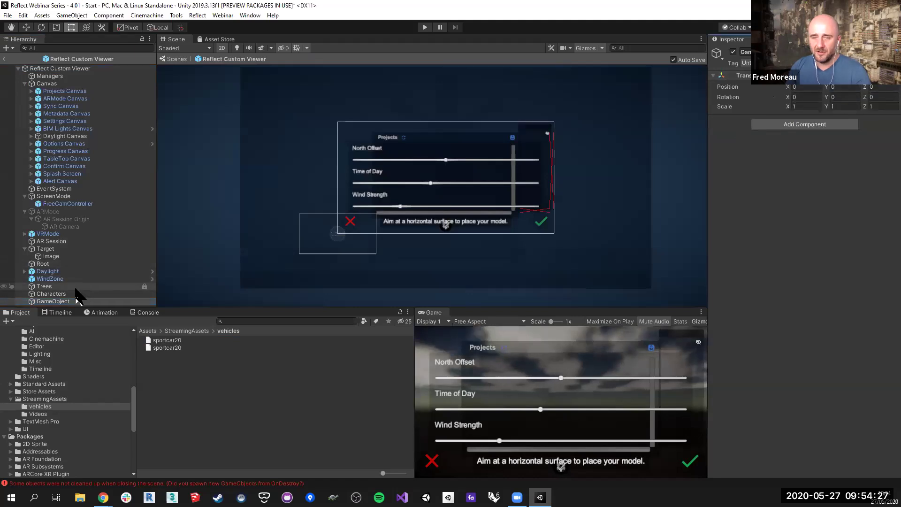
Rename the new empty object in the prefab as AssetBundles.
left_click(54, 300)
left_click(55, 301)
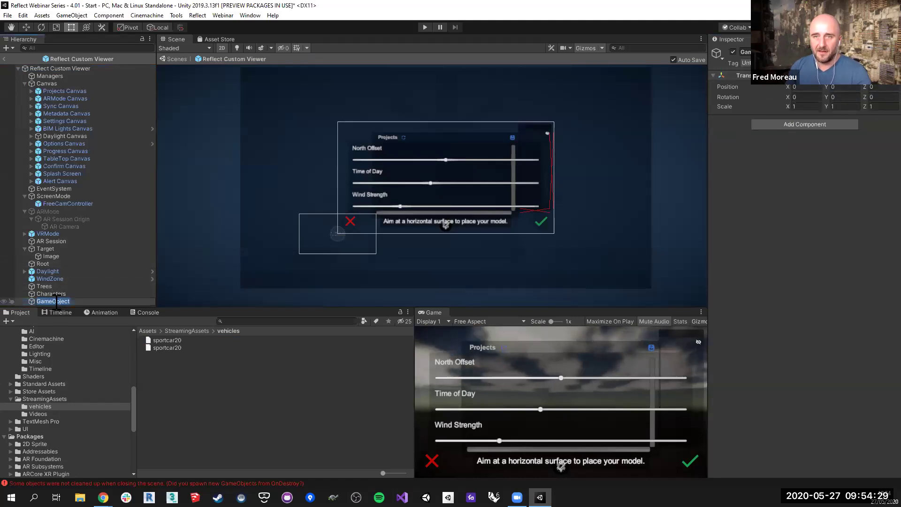
type("AssetB")
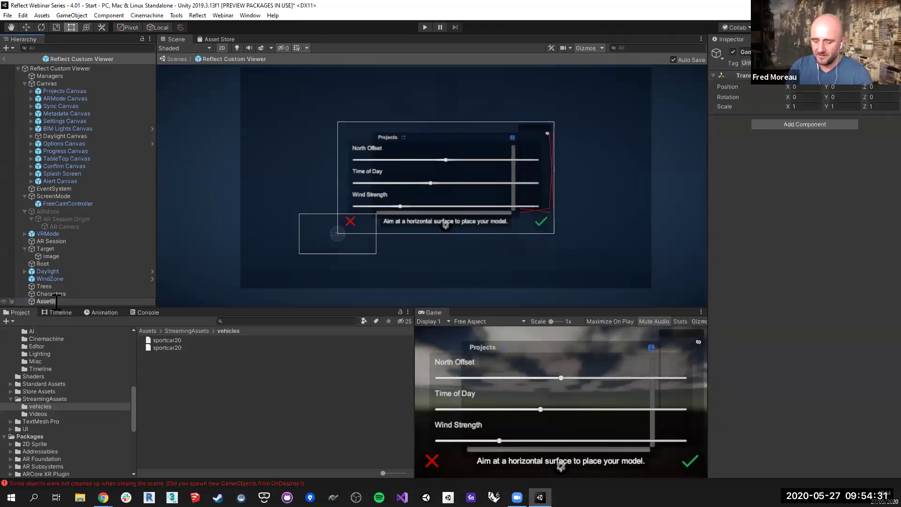
type("undles")
left_click(55, 302)
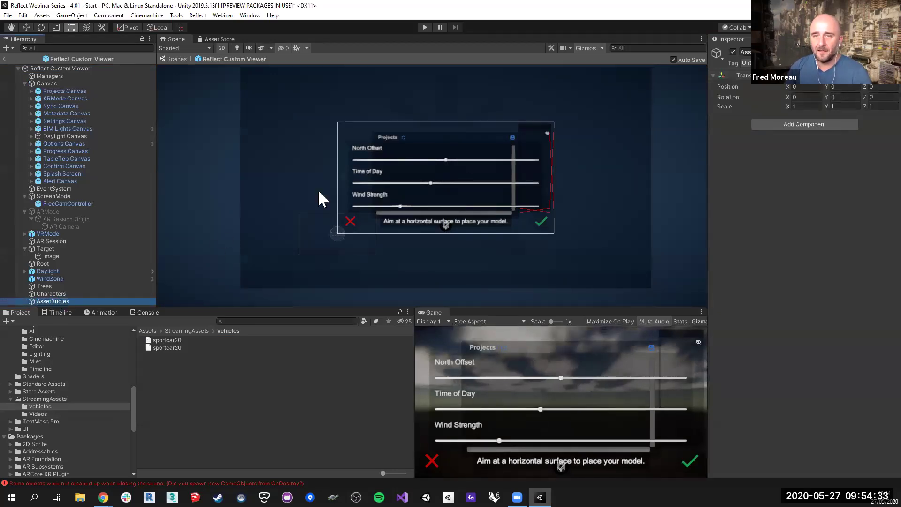
key("BackSpace")
key("BackSpace")
key("BackSpace")
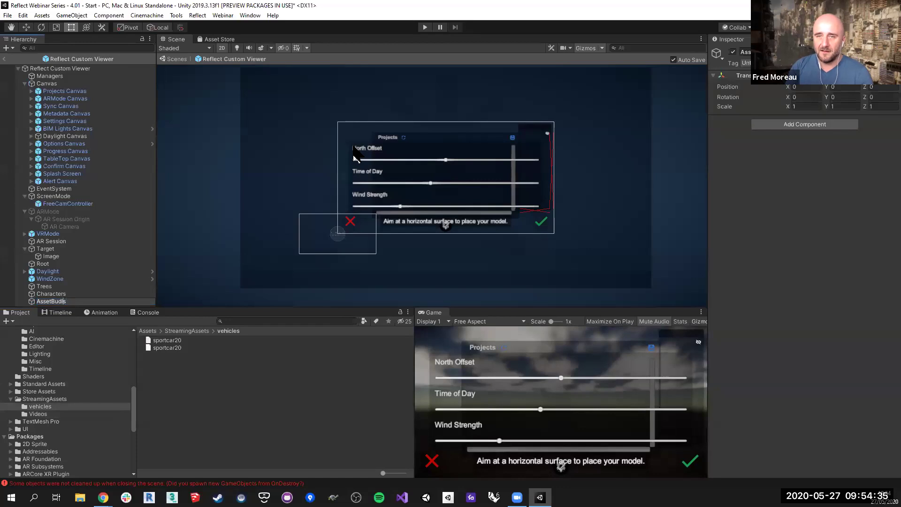
type("nd")
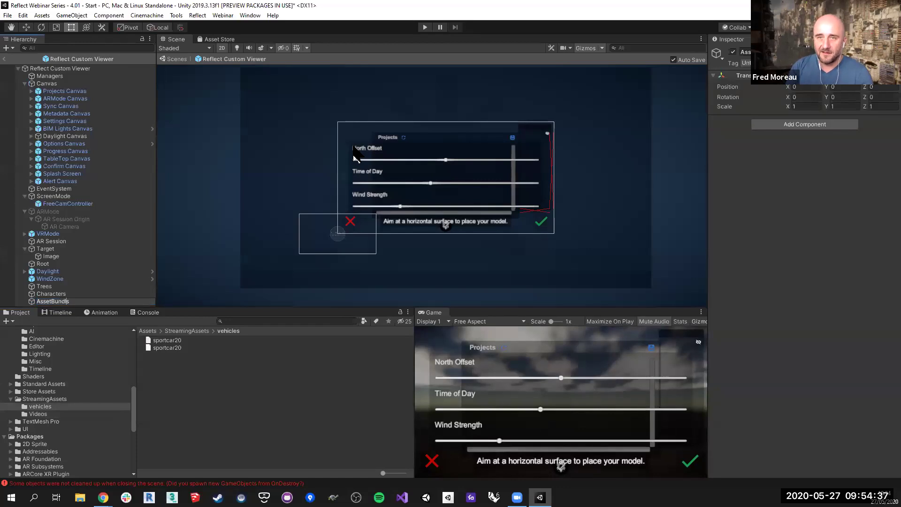
type("le")
left_click(353, 146)
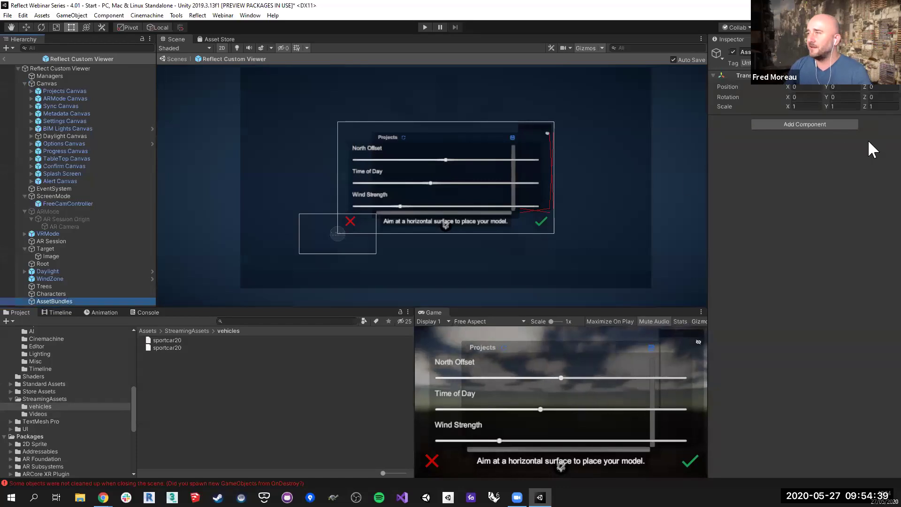
Add the Pair AssetBundle component to the AssetBundles object.
left_click(835, 125)
type("pai")
key("Return")
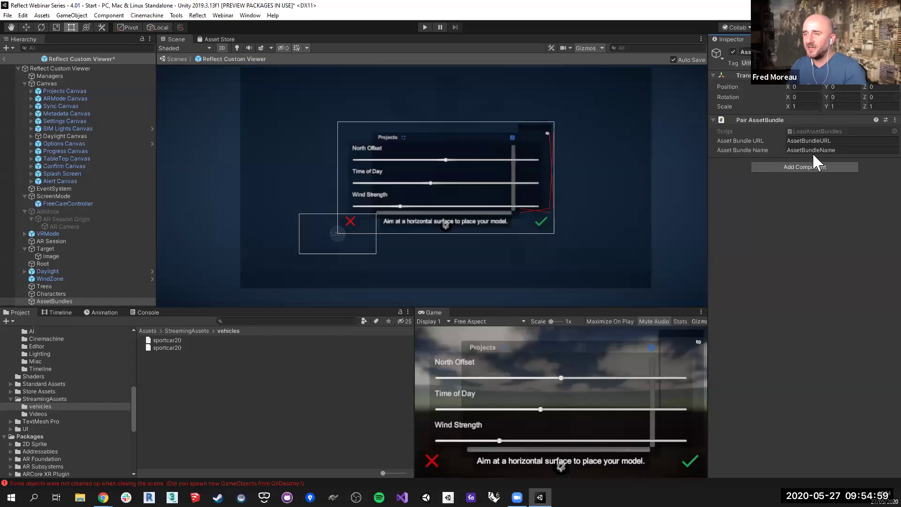
Set the component's Asset Bundle URL parameter to assetBundleUrl and its Asset Bundle Name parameter to assetBundleName.
left_click(845, 141)
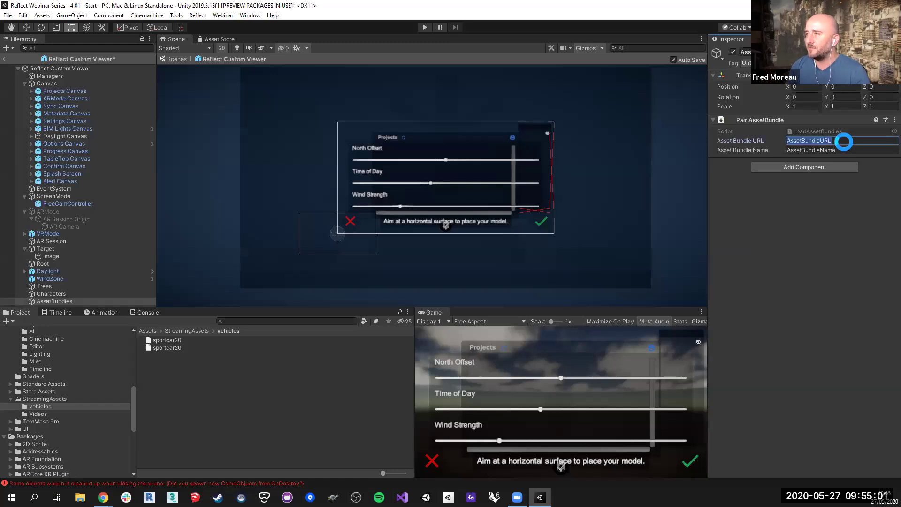
key("Home")
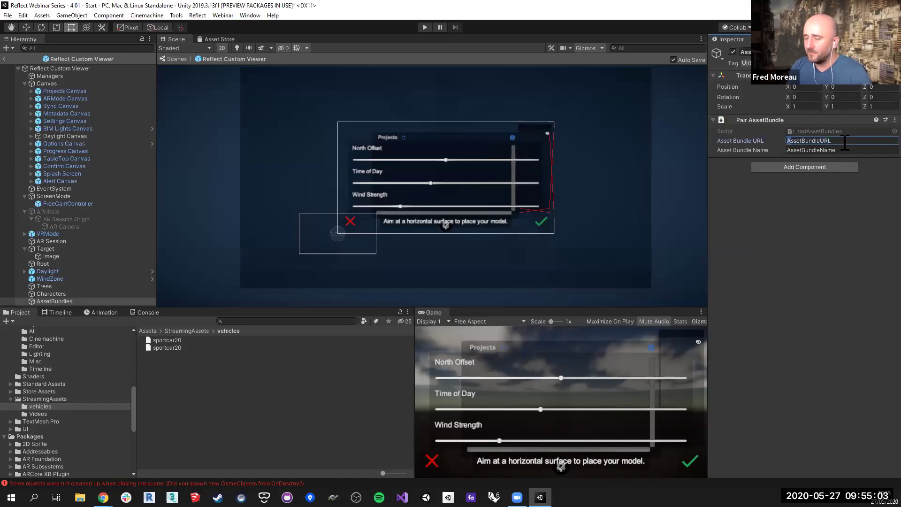
key("Delete")
type("a")
key("Tab")
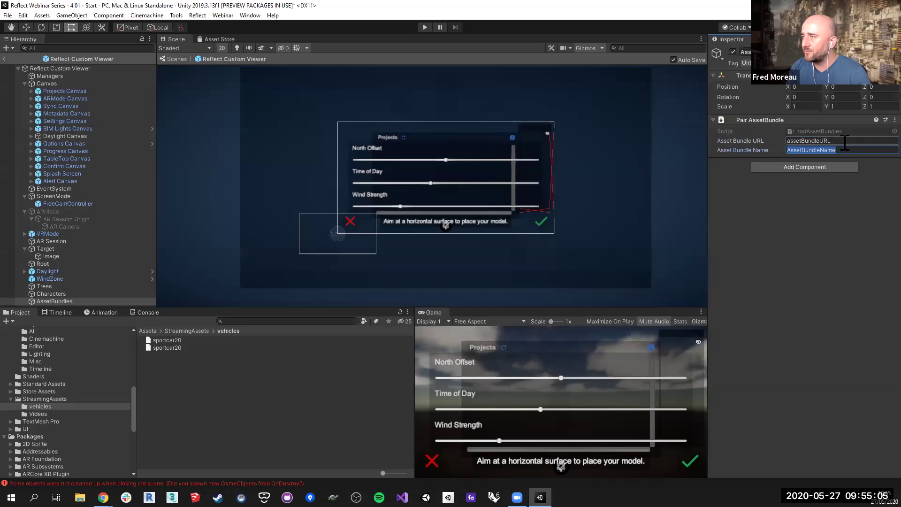
key("Home")
key("Delete")
type("a")
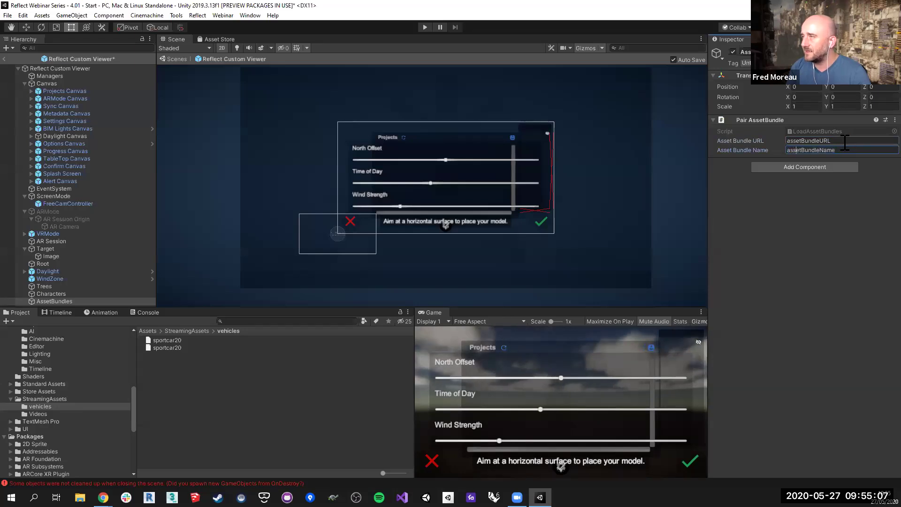
left_click(845, 140)
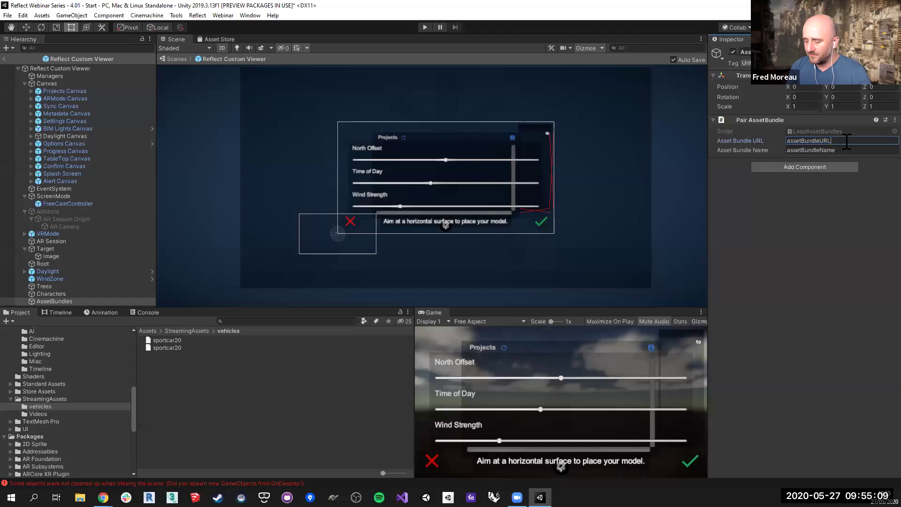
key("BackSpace")
key("BackSpace")
type("rl")
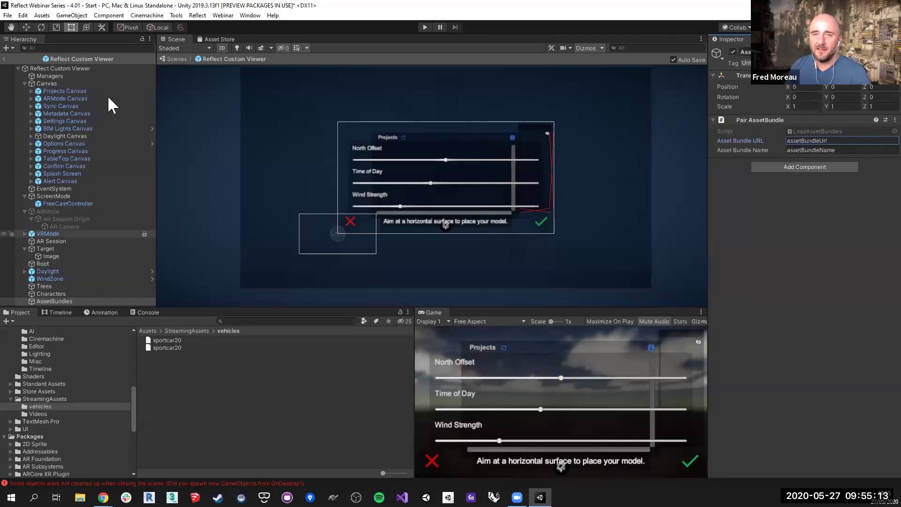
On the Options Canvas, link the Extra Objects option's On State Changed event to AssetBundles with the dynamic GameObject.SetActive function.
left_click(52, 145)
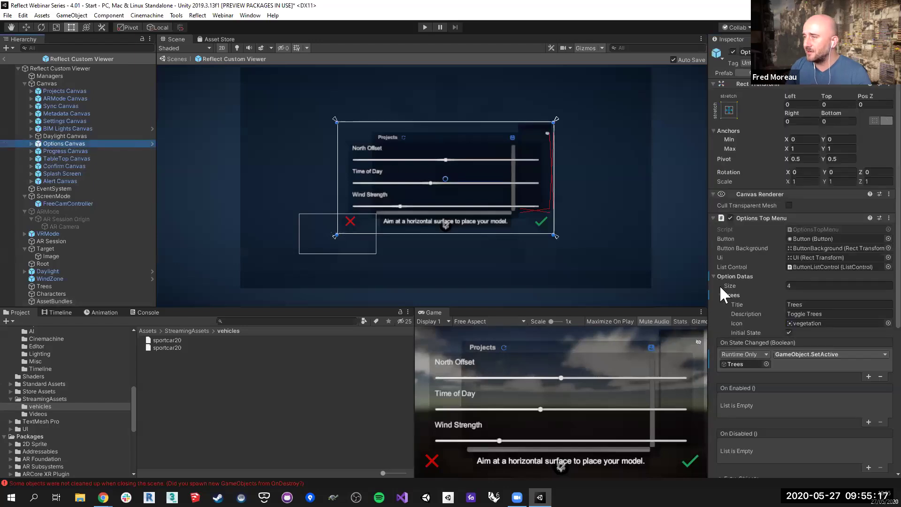
left_click(720, 295)
left_click(720, 314)
left_click(721, 314)
left_click(721, 304)
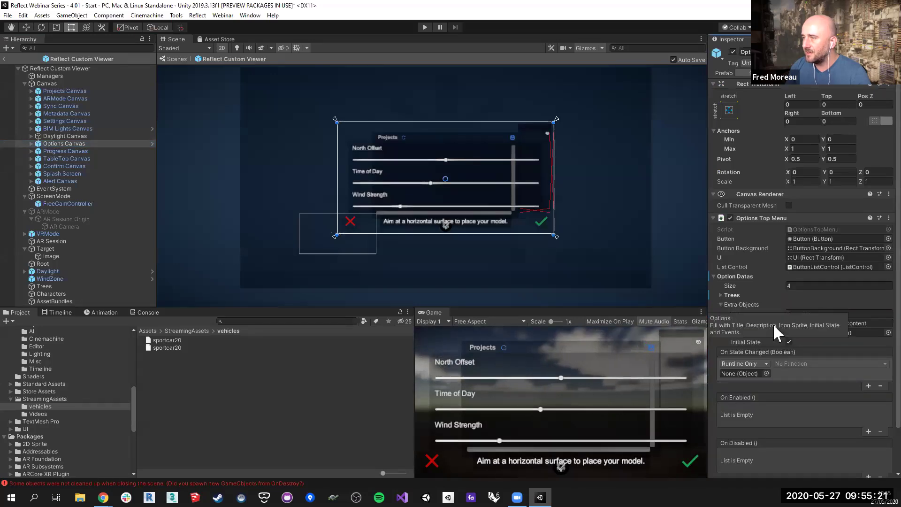
left_click_drag(58, 300, 745, 373)
left_click(793, 364)
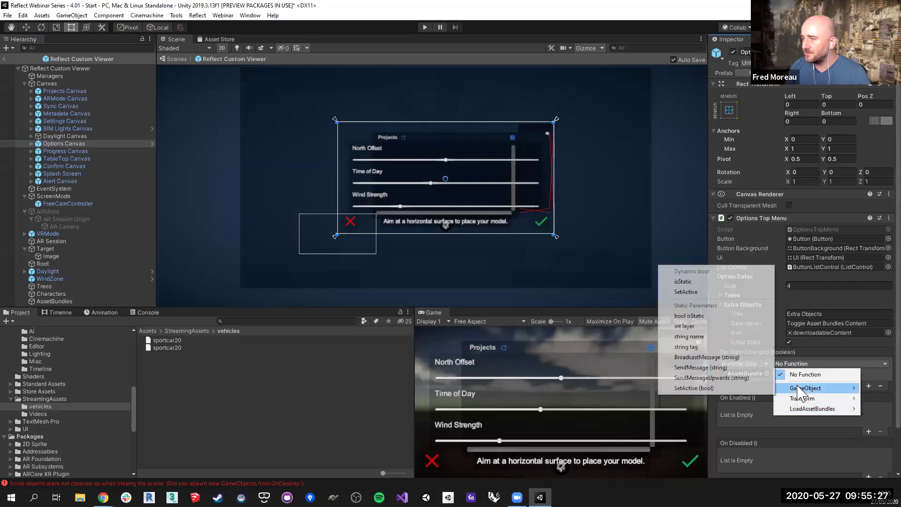
left_click(691, 296)
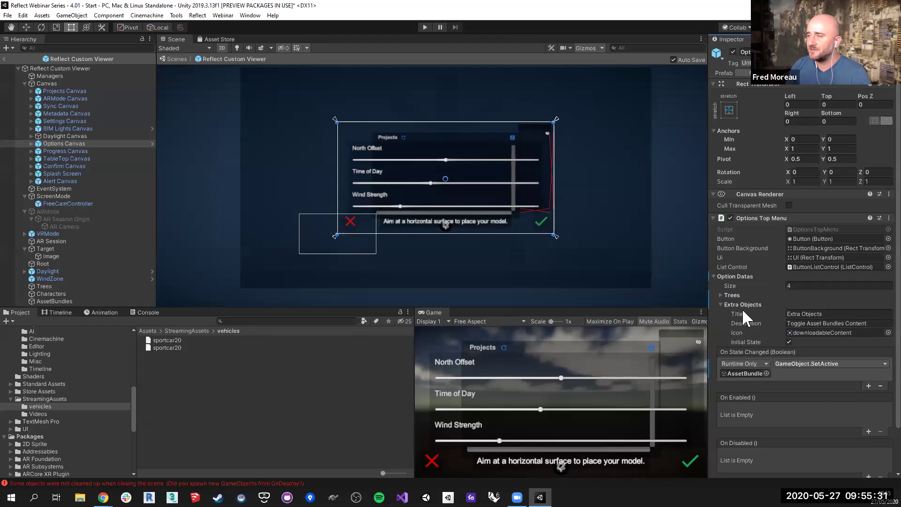
left_click(714, 276)
left_click(714, 276)
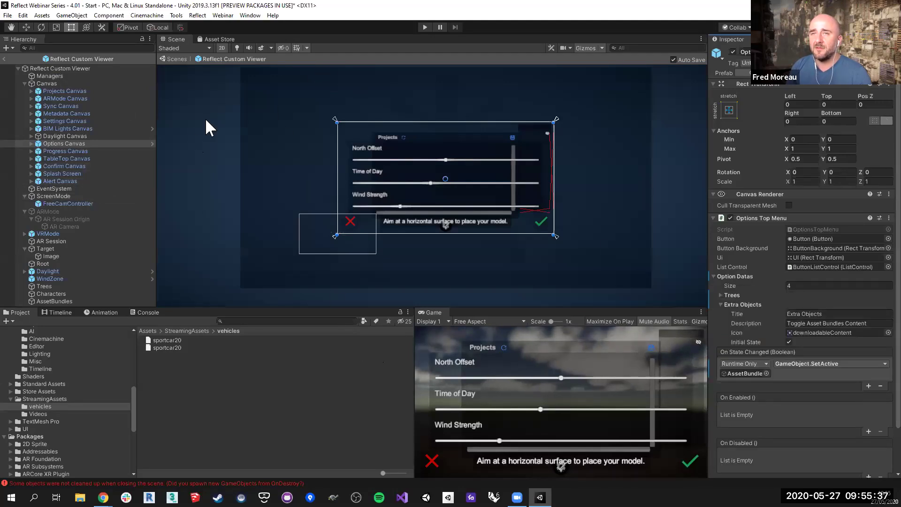
Run the scene with the Webinar School project open and examine the asset bundle replacement in the parking area.
left_click(425, 27)
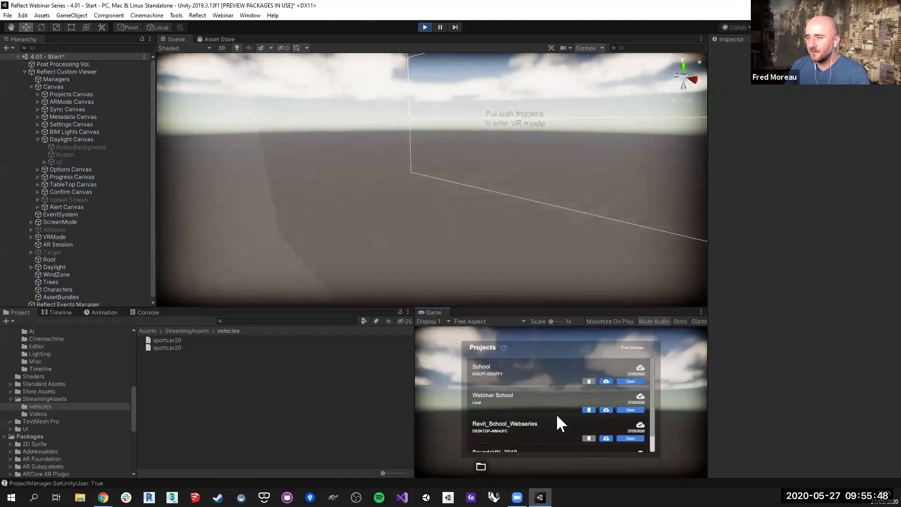
left_click(630, 410)
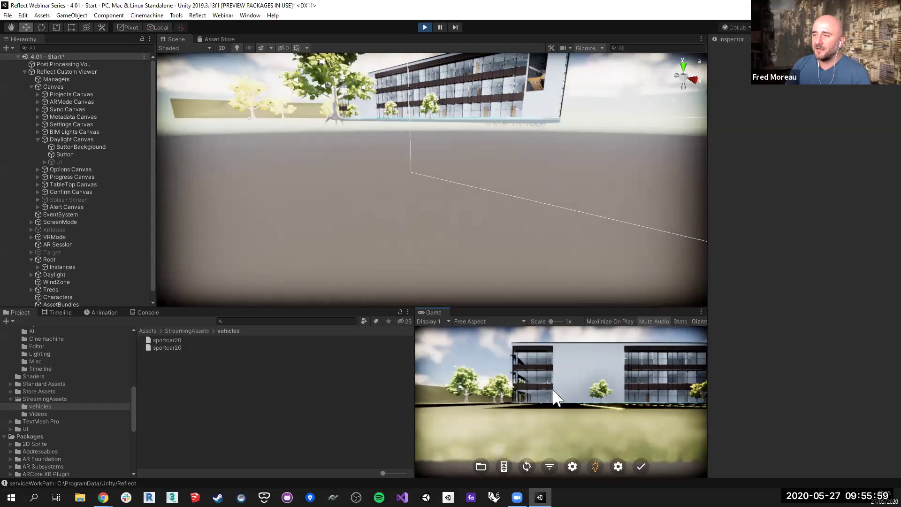
mouse_move(554, 401)
right_mouse_down()
mouse_move(562, 414)
mouse_move(563, 405)
right_mouse_up()
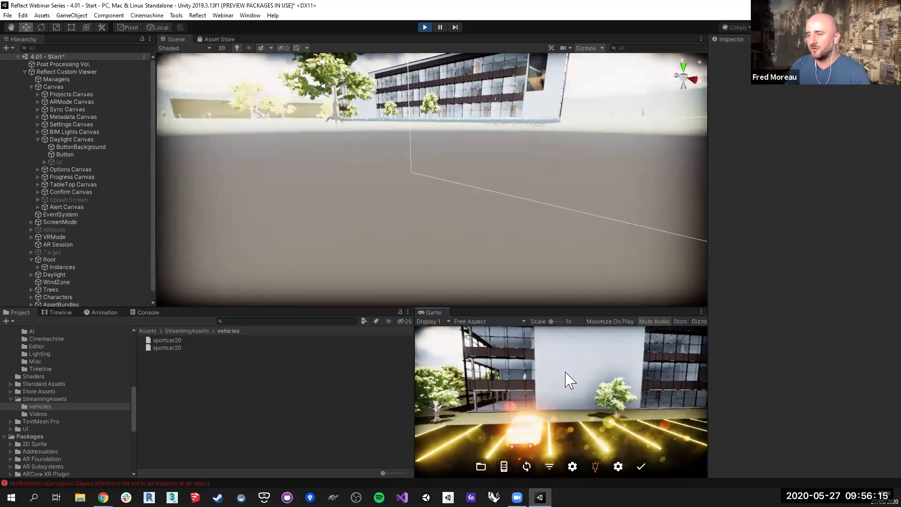
mouse_move(642, 365)
left_mouse_down()
mouse_move(632, 370)
mouse_move(641, 370)
left_mouse_up()
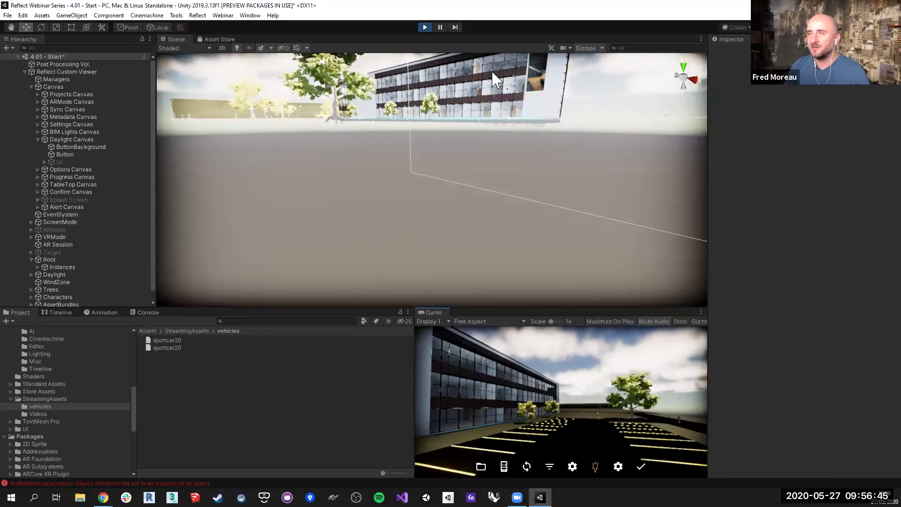
Stop Play mode and collapse the Canvas object in the scene hierarchy.
left_click(425, 28)
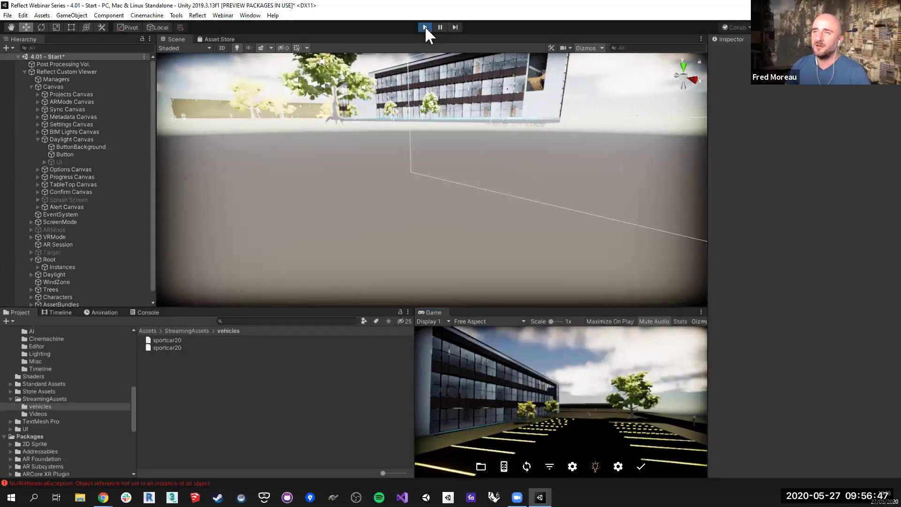
left_click(424, 27)
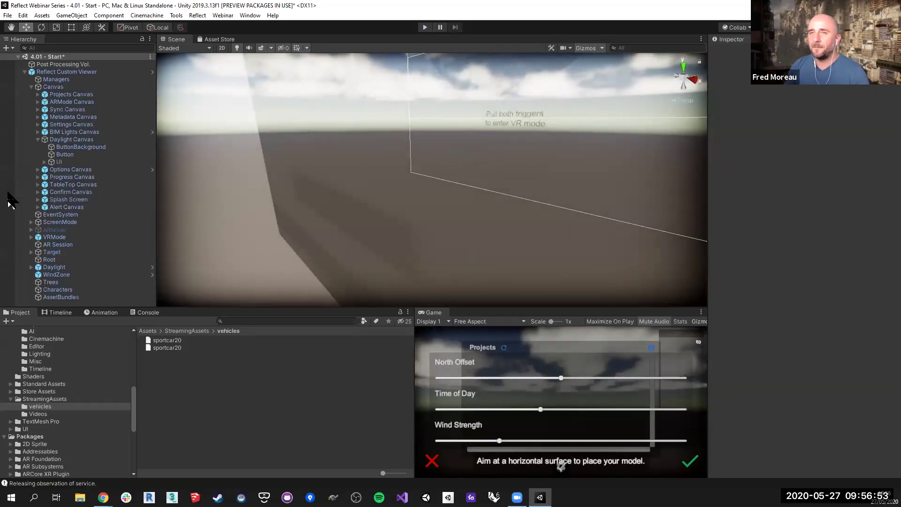
left_click(31, 87)
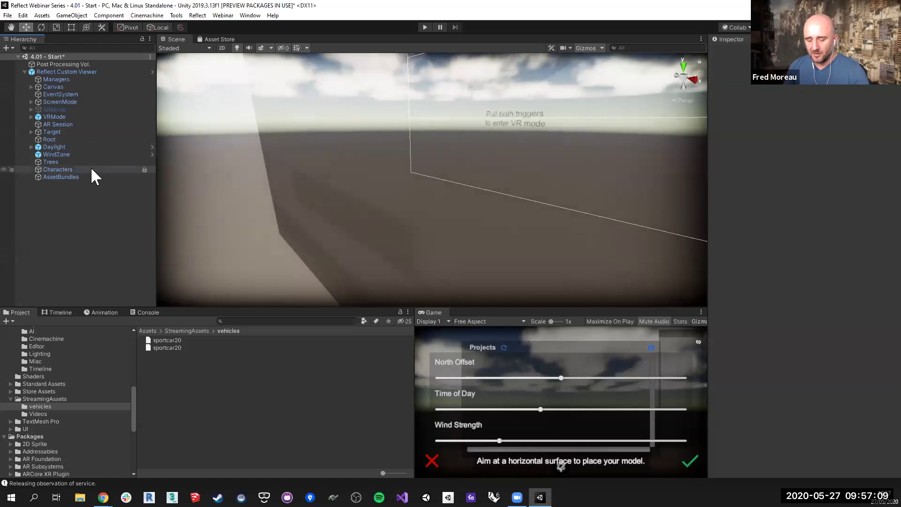
Examine the Splash Image options in the standalone Player settings, then close the project and build settings.
key("ctrl+shift+b")
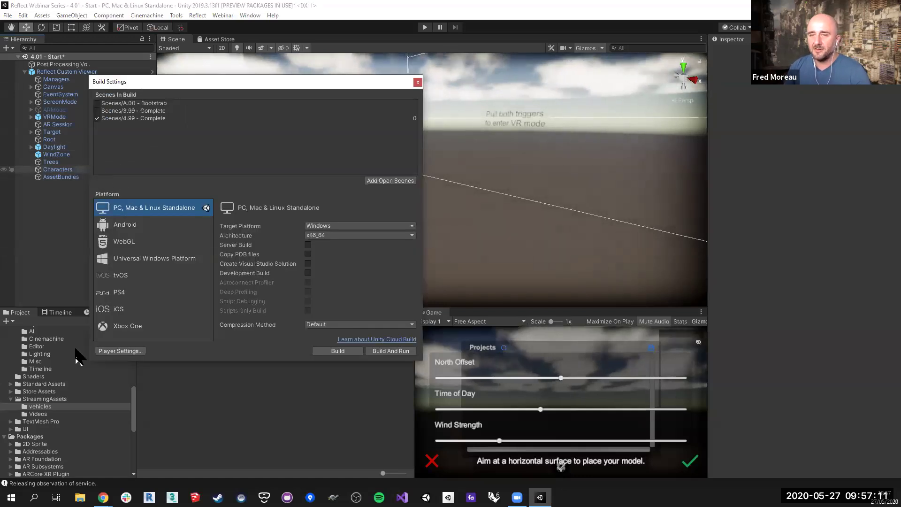
left_click(118, 349)
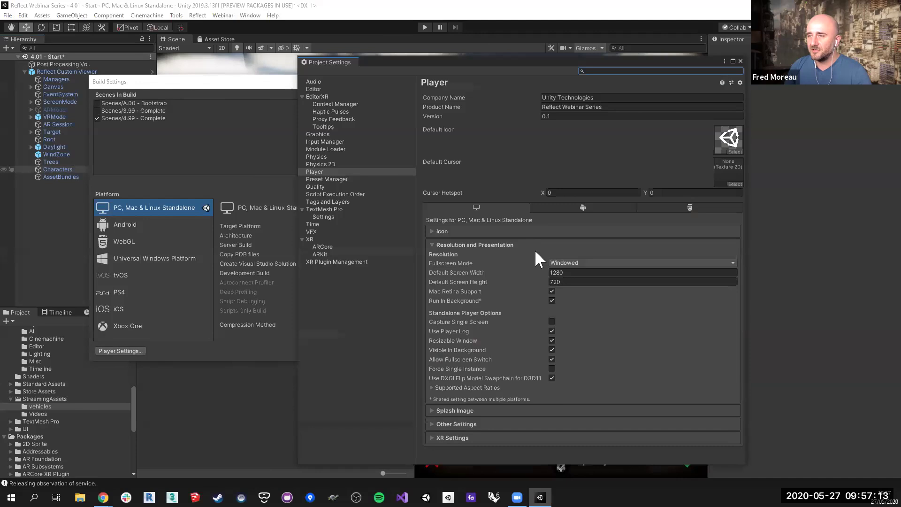
left_click(492, 410)
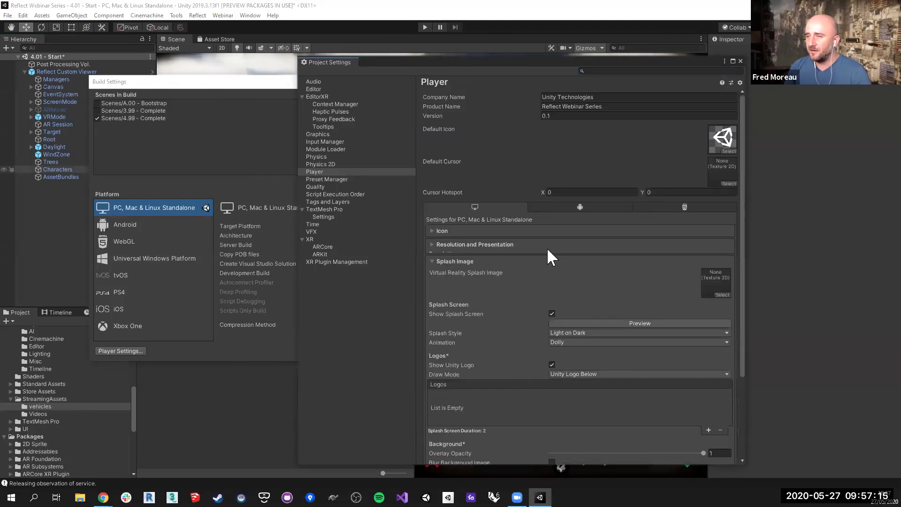
left_click_drag(551, 60, 252, 53)
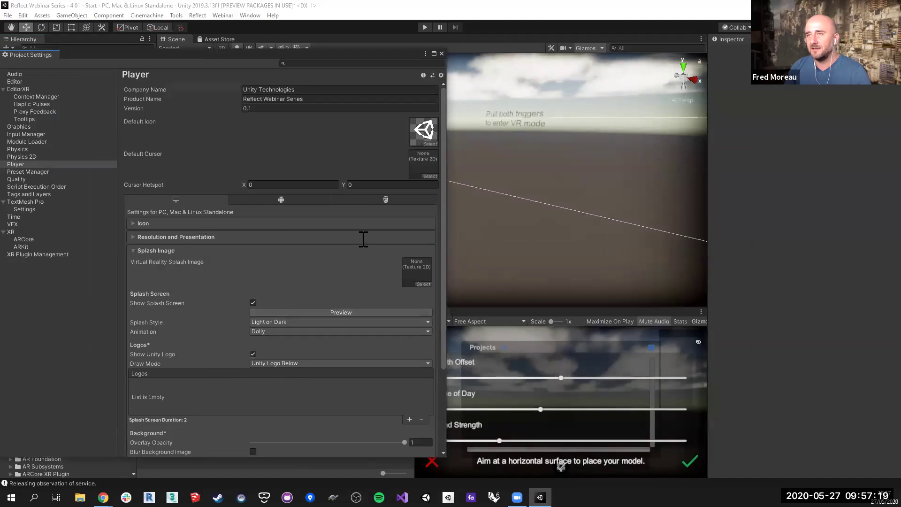
left_click(442, 53)
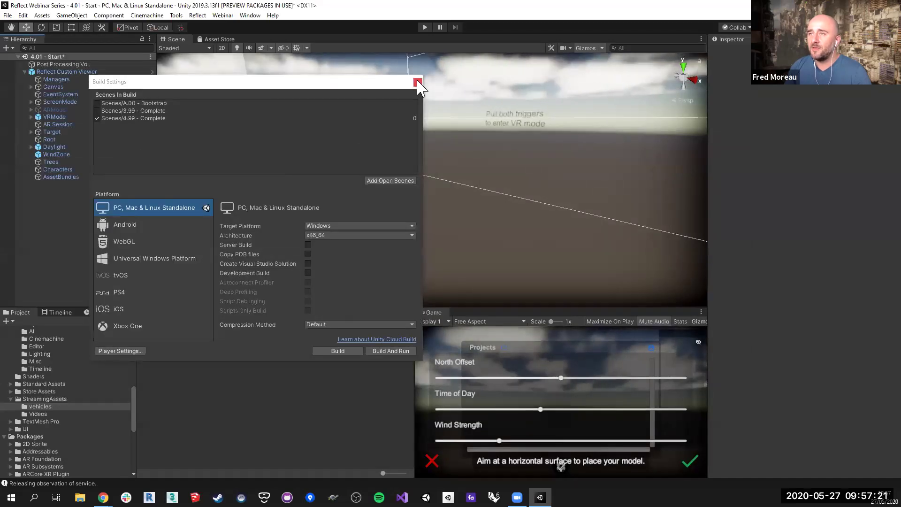
left_click(418, 83)
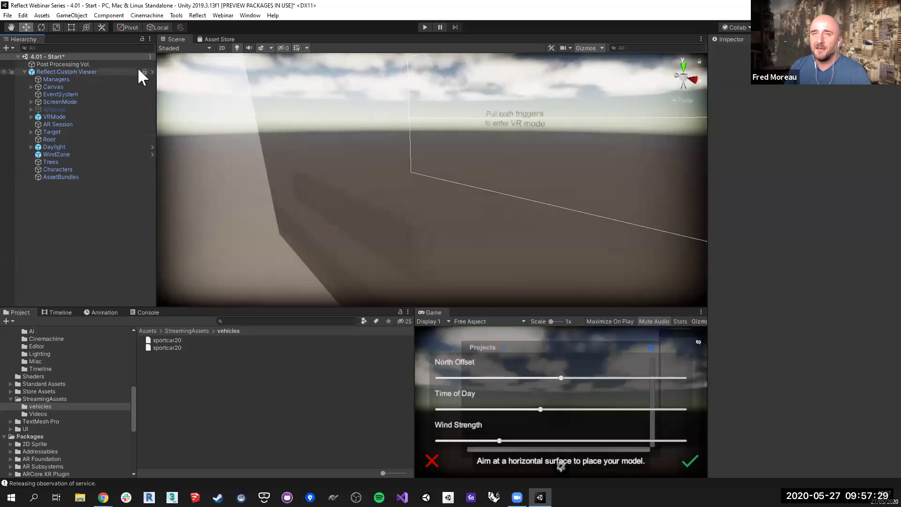
Open the Reflect Custom Viewer prefab for editing and unpack the nested Splash Screen prefab under Canvas.
left_click(152, 72)
key("t")
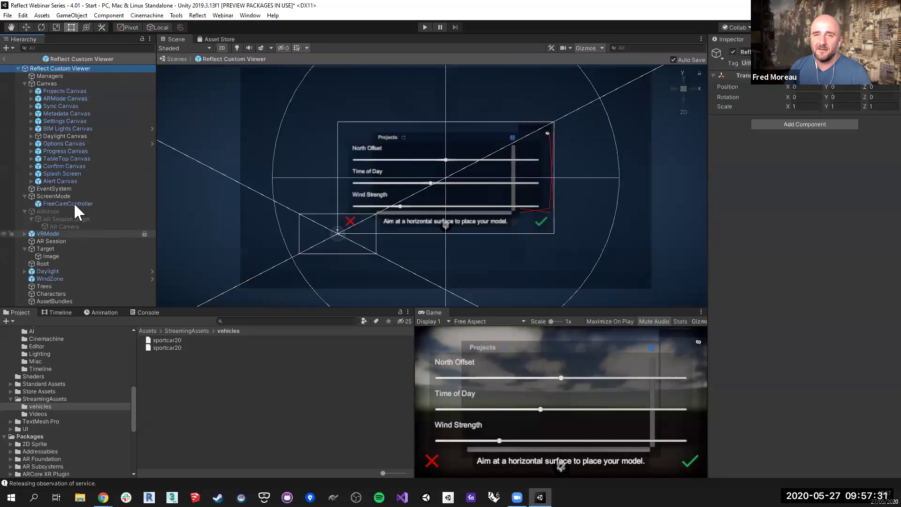
left_click(52, 173)
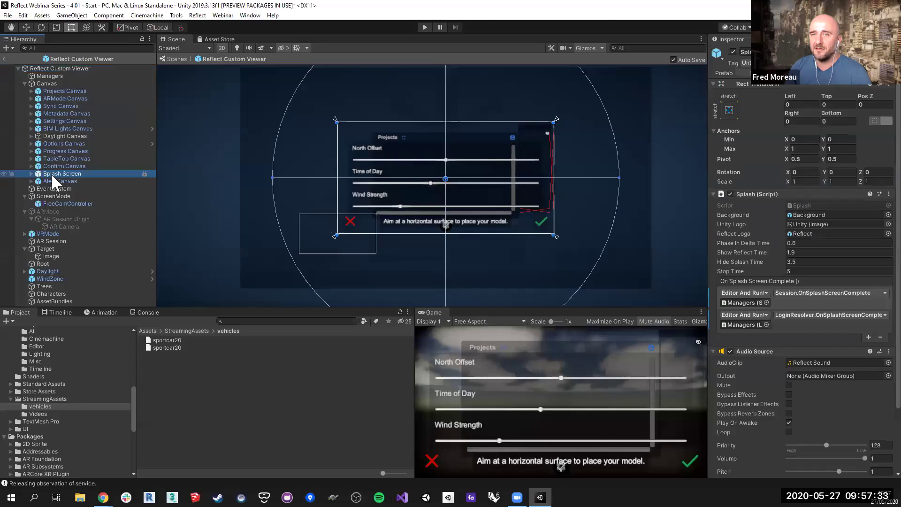
right_click(52, 173)
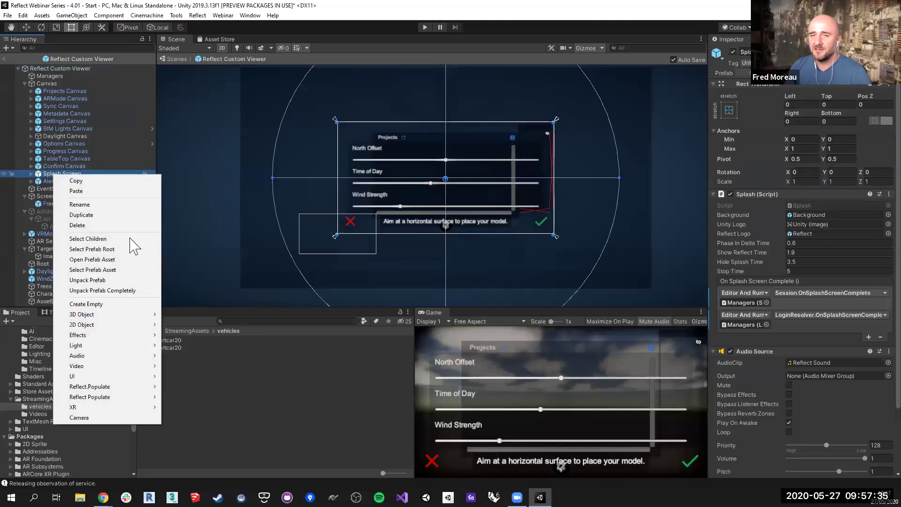
left_click(122, 281)
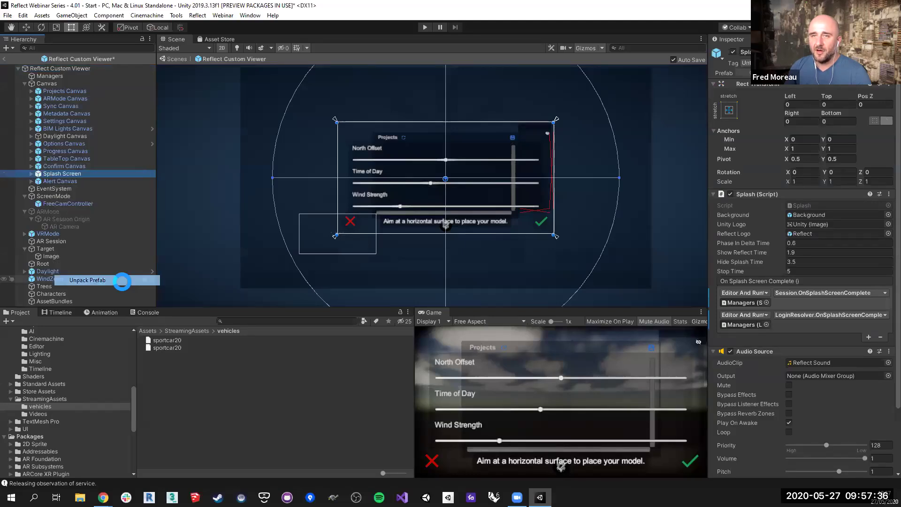
Delete the Background, Unity and Reflect child objects of Splash Screen.
left_click(31, 173)
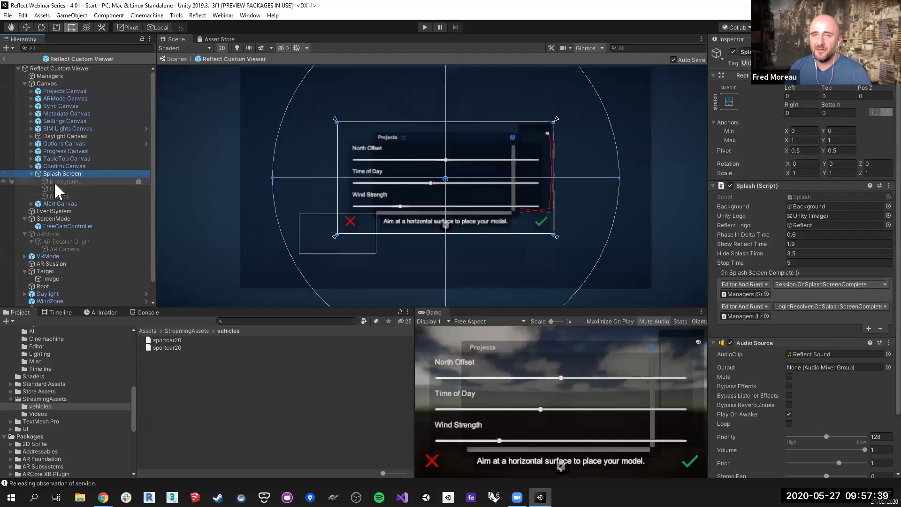
left_click(54, 182)
key("shift+Down")
key("shift+Down")
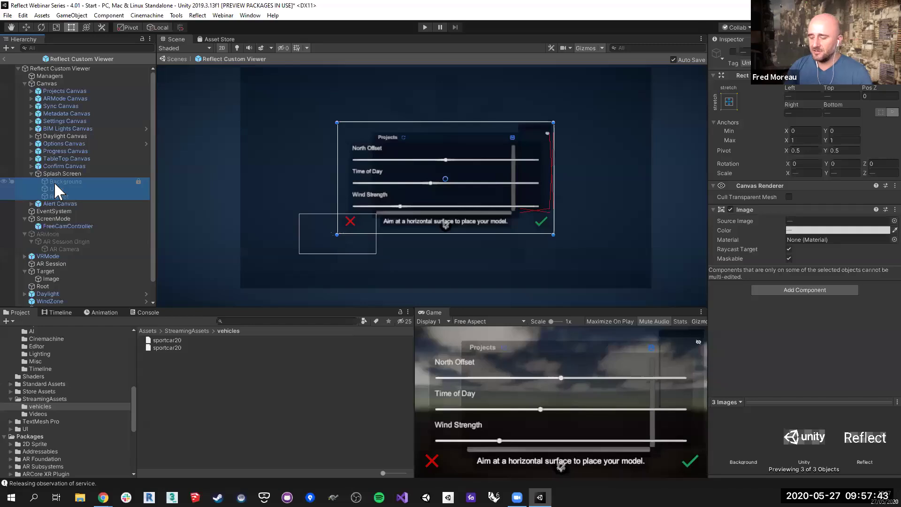
key("Delete")
Remove the Audio Source component from the Splash Screen object.
left_click(61, 174)
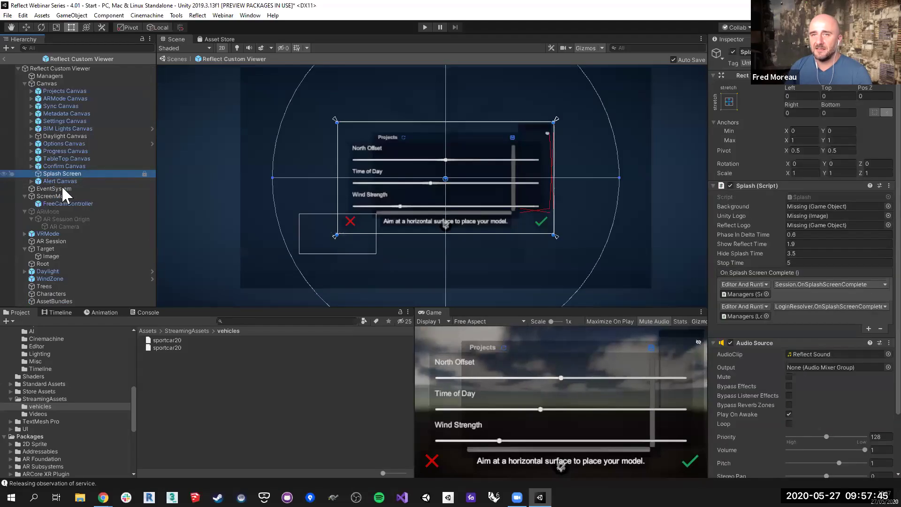
scroll(785, 357, "down", 3)
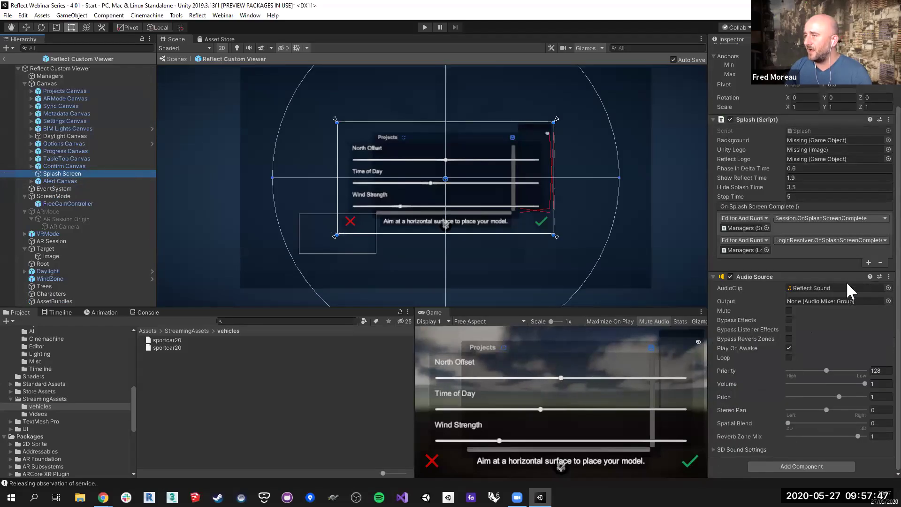
right_click(872, 280)
left_click(832, 319)
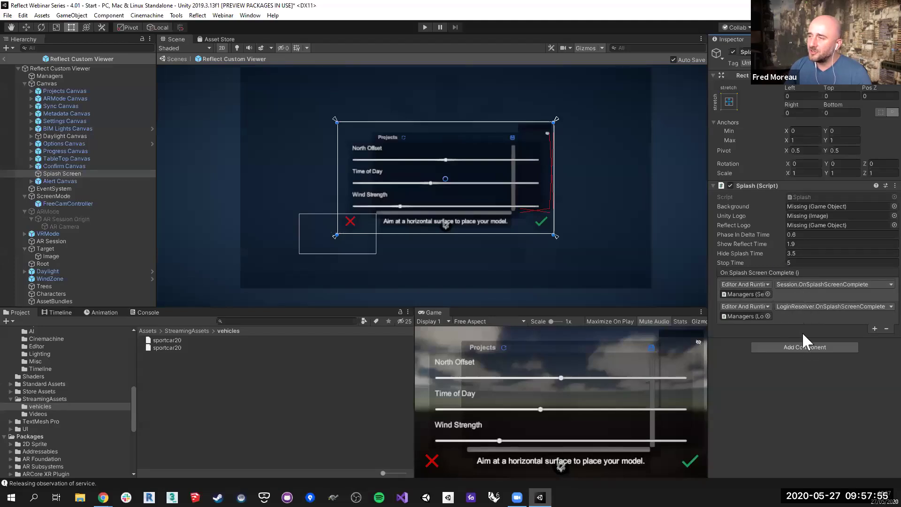
Add an OnStartEvent component to Splash Screen and create two entries in its On Delayed Start event.
left_click(805, 346)
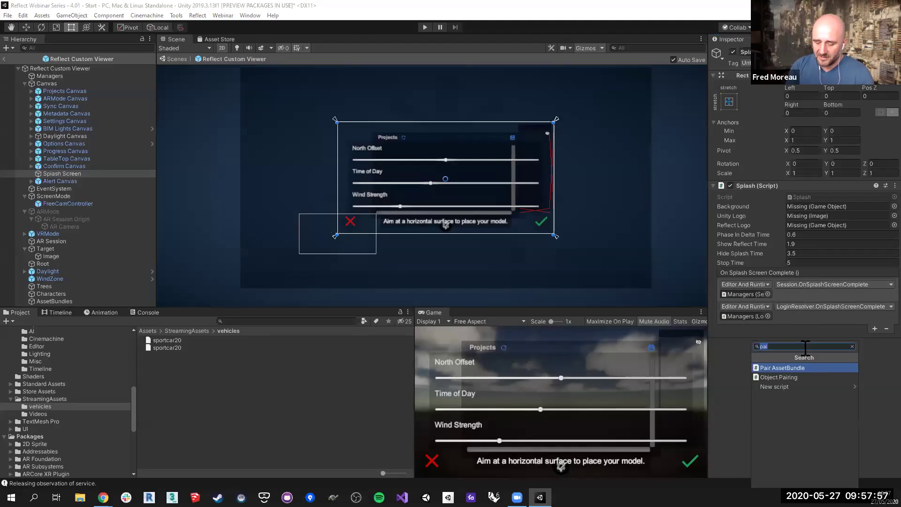
type("Ons")
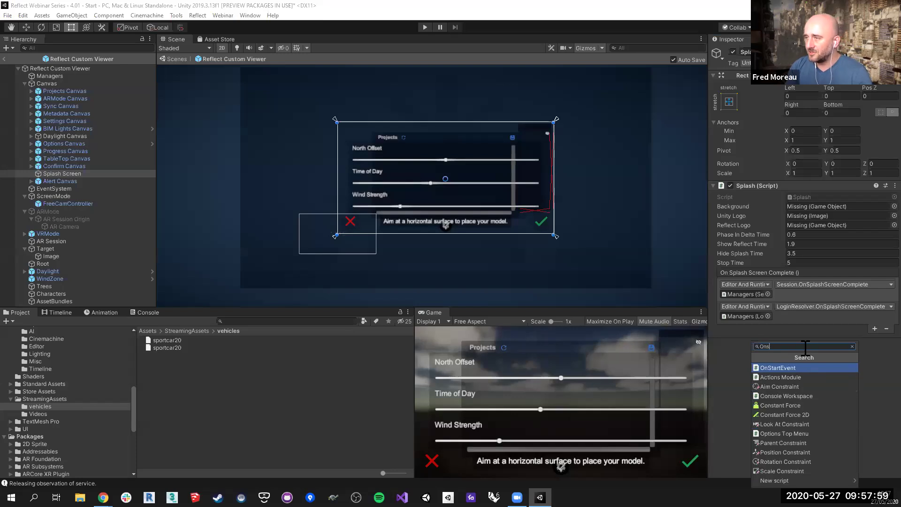
left_click(803, 369)
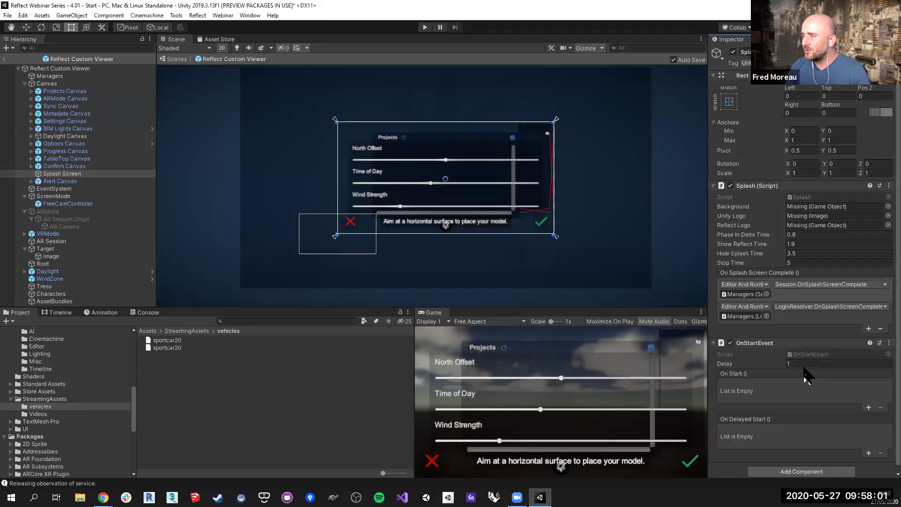
scroll(807, 379, "down", 1)
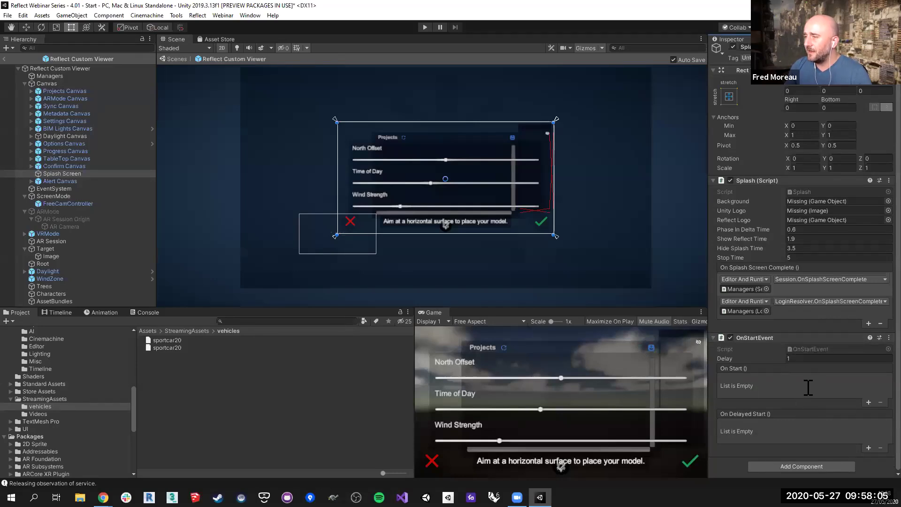
left_click(869, 448)
left_click(869, 448)
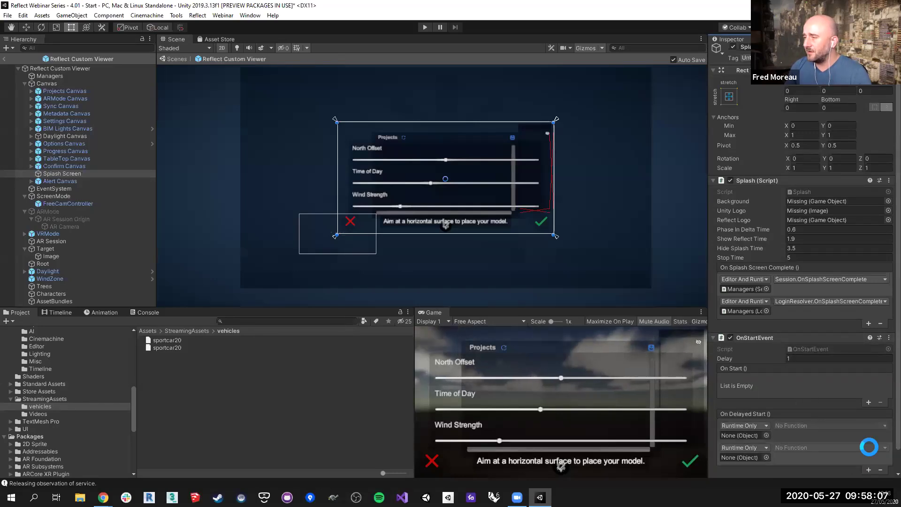
Assign the Managers object as the target of both On Delayed Start entries.
scroll(821, 366, "down", 2)
left_click(745, 267)
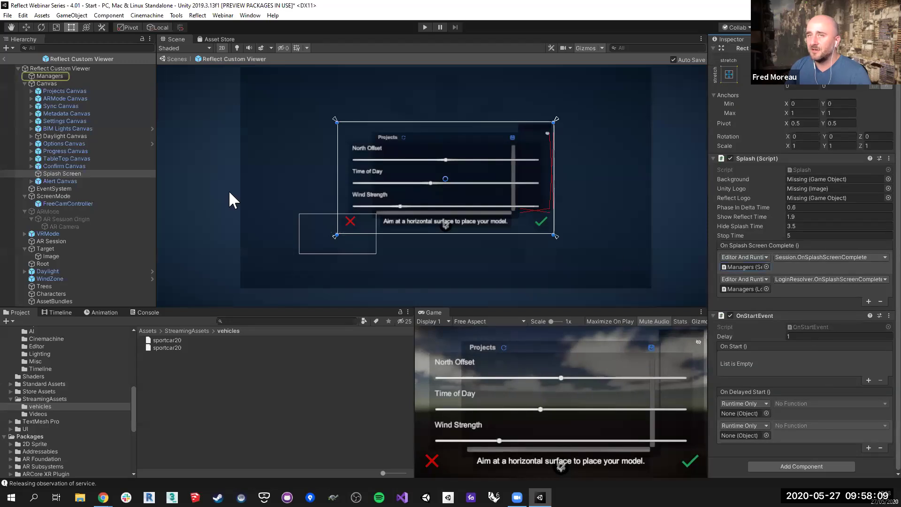
left_click_drag(41, 78, 751, 414)
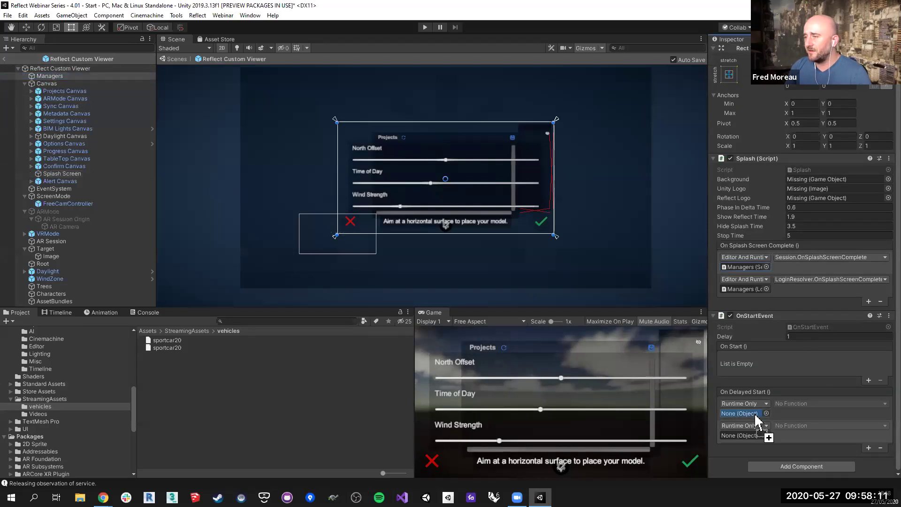
left_click_drag(49, 76, 740, 435)
Set the two On Delayed Start functions to Session.OnSplashScreenComplete and LoginResolver.OnSplashScreenComplete.
left_click(804, 403)
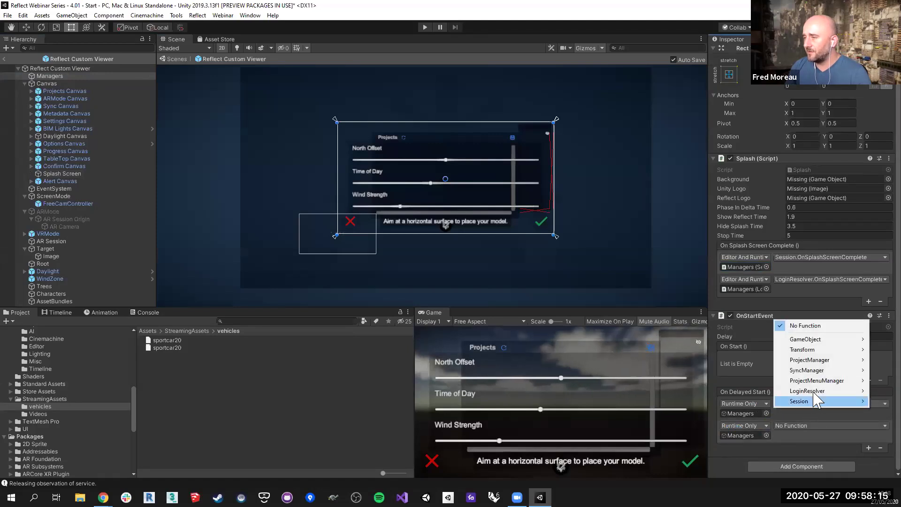
mouse_move(818, 403)
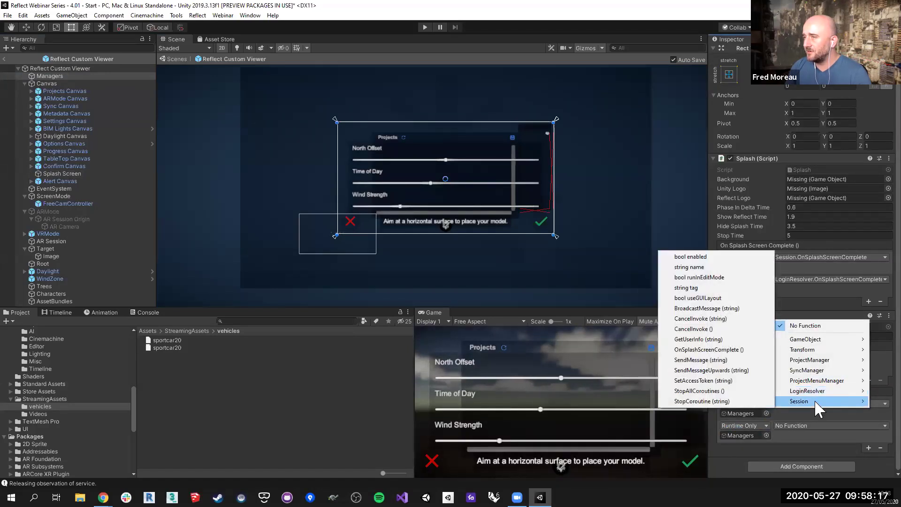
left_click(735, 357)
left_click(796, 425)
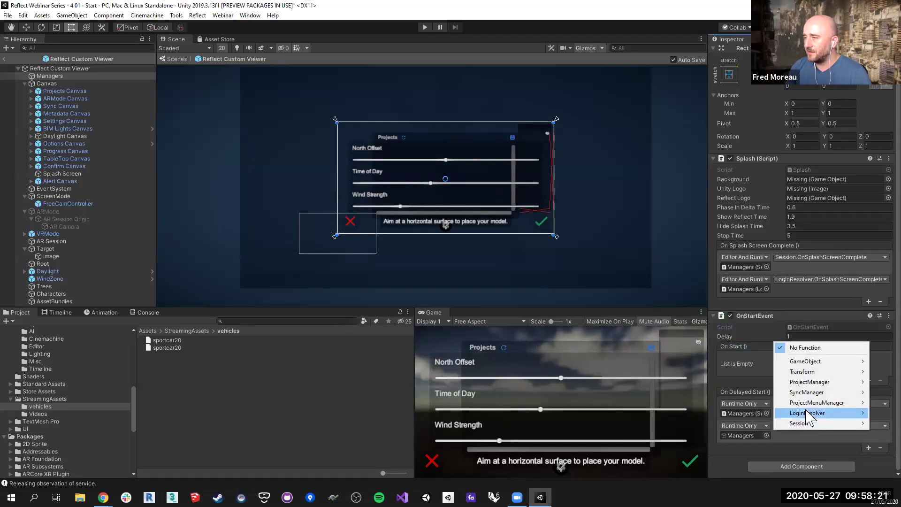
mouse_move(806, 413)
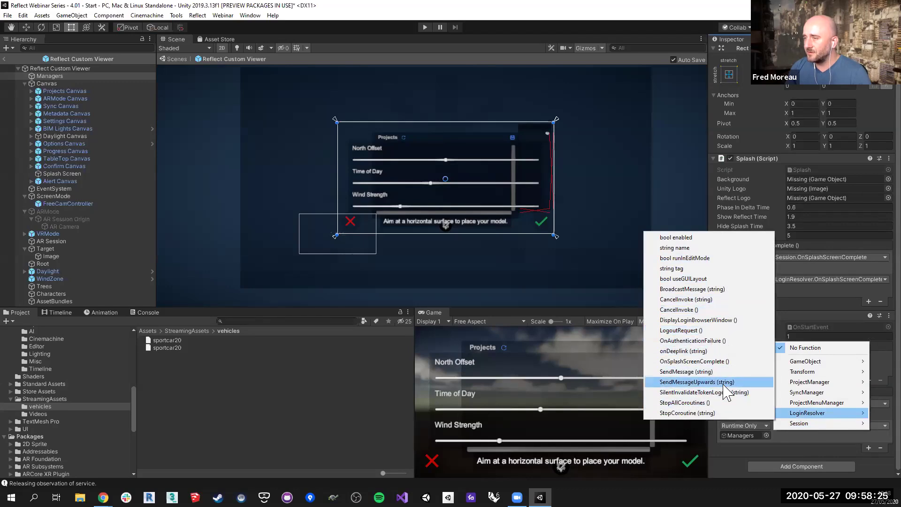
left_click(723, 361)
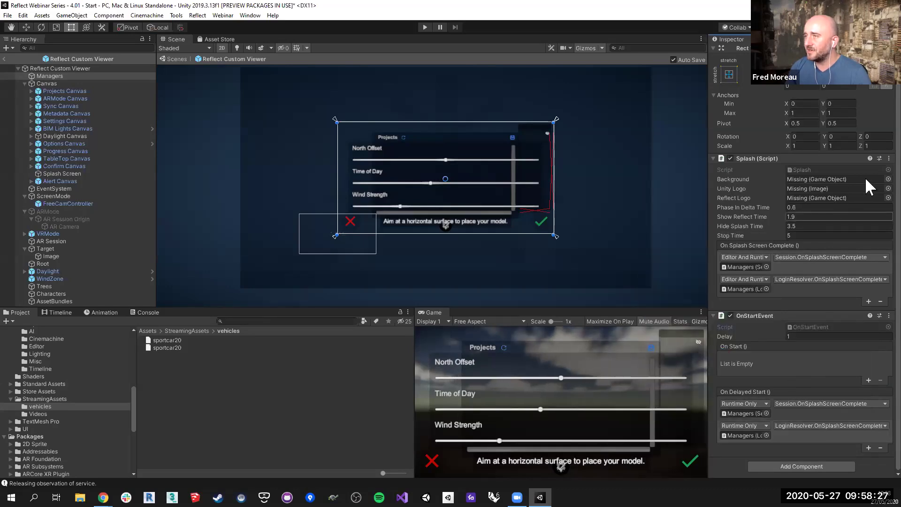
Remove the Splash script component from the Splash Screen object and test-run the scene, ending Play mode.
right_click(872, 158)
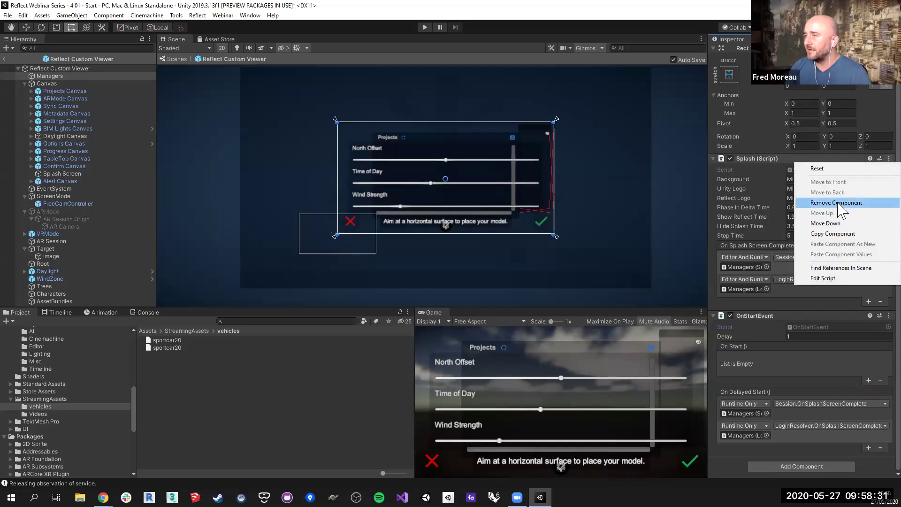
left_click(858, 203)
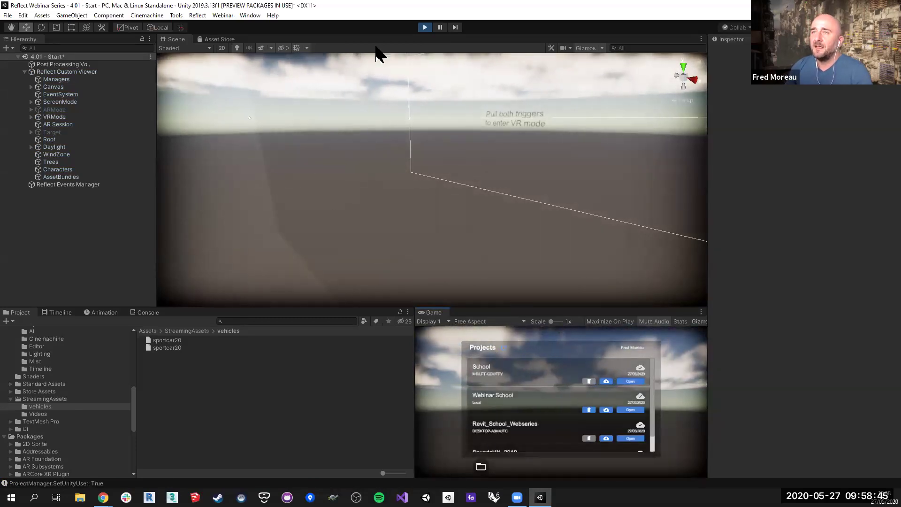
left_click(425, 27)
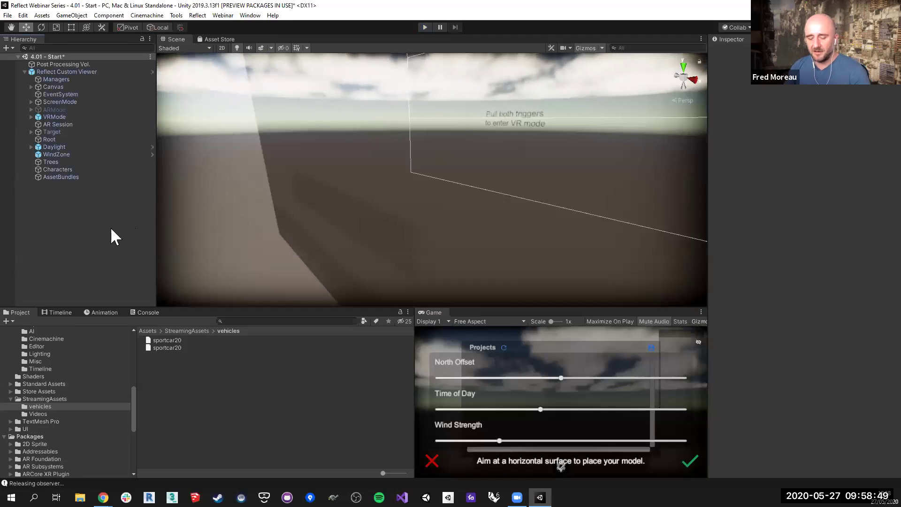
Open the standalone Player settings from the build settings and examine the Resolution and Presentation options.
left_click(23, 16)
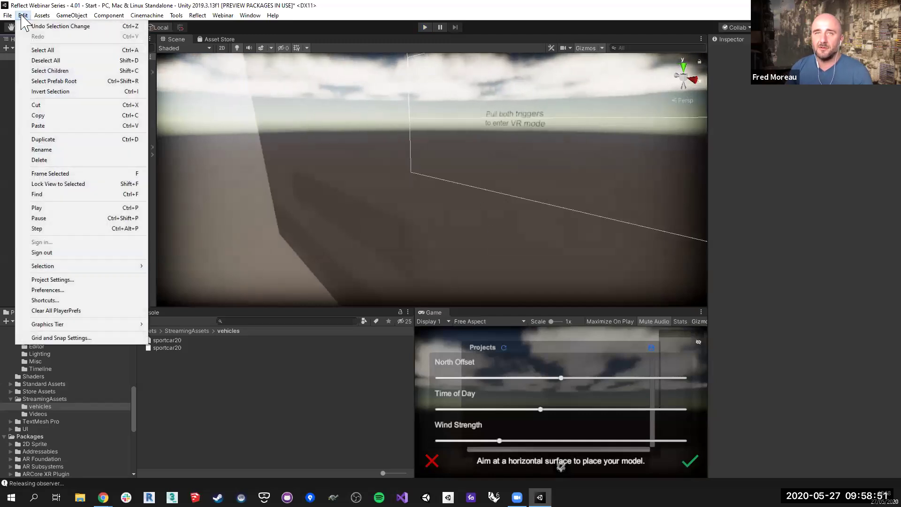
mouse_move(9, 15)
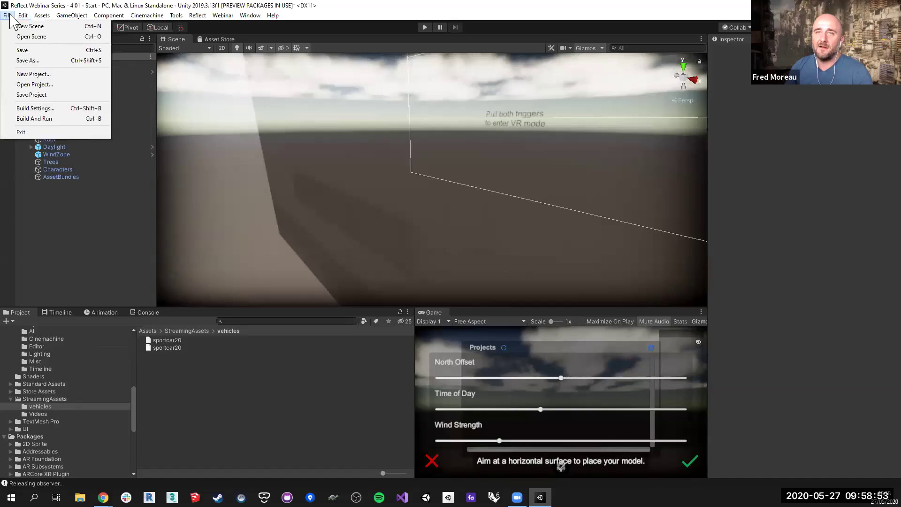
left_click(41, 108)
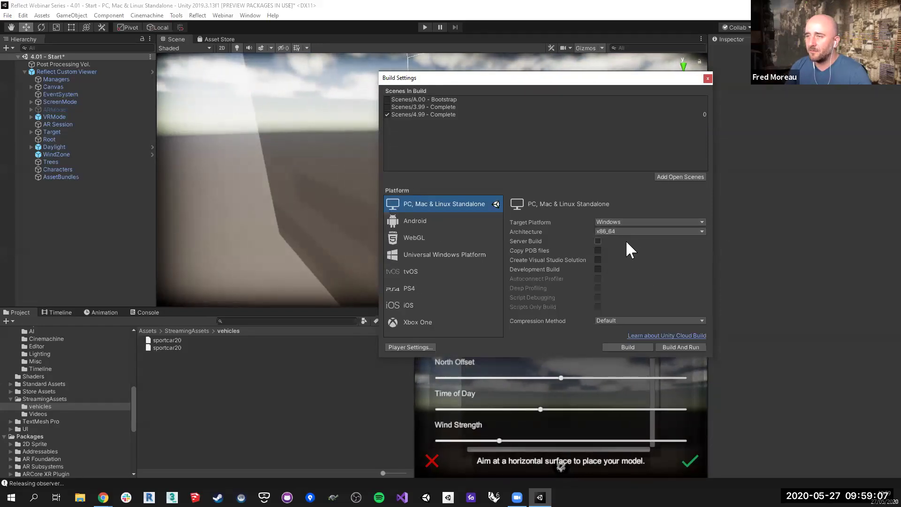
left_click(409, 347)
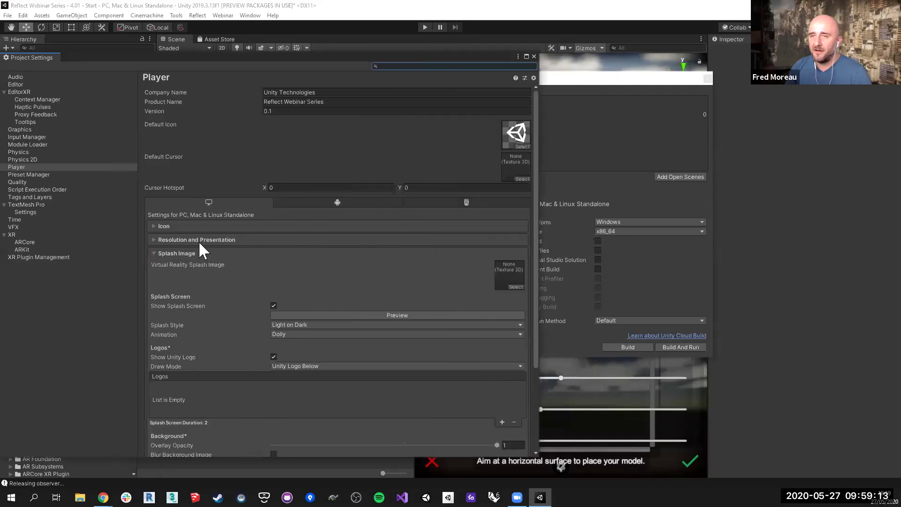
left_click(240, 239)
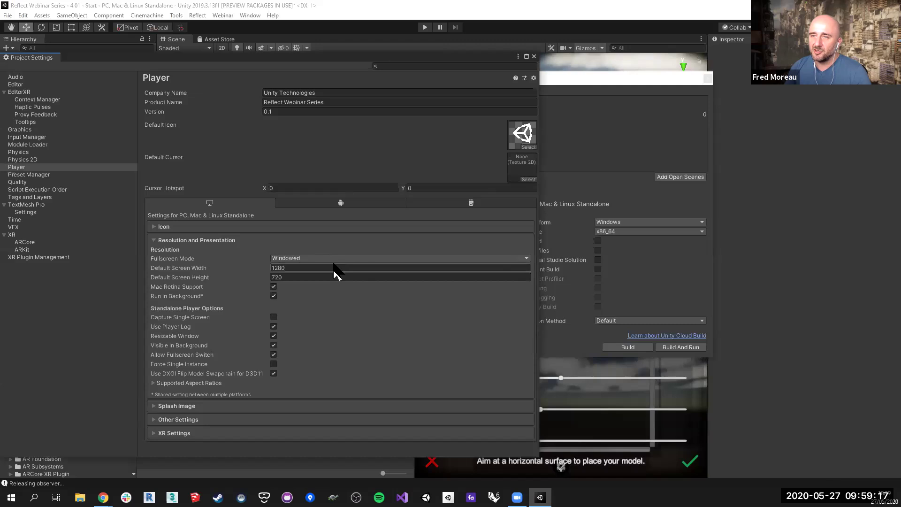
Examine the standalone fullscreen mode and default screen width and height, then close the project and build settings.
left_click(314, 260)
left_click(313, 259)
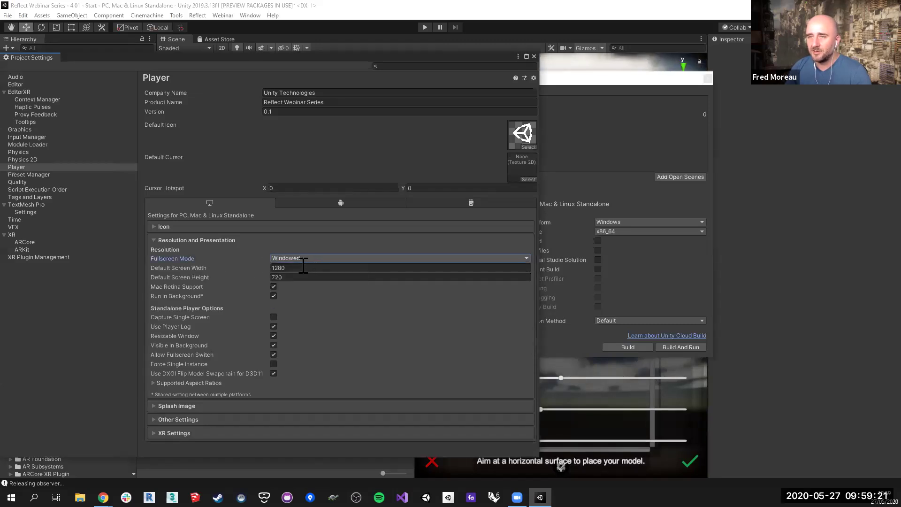
left_click(303, 268)
left_click(303, 276)
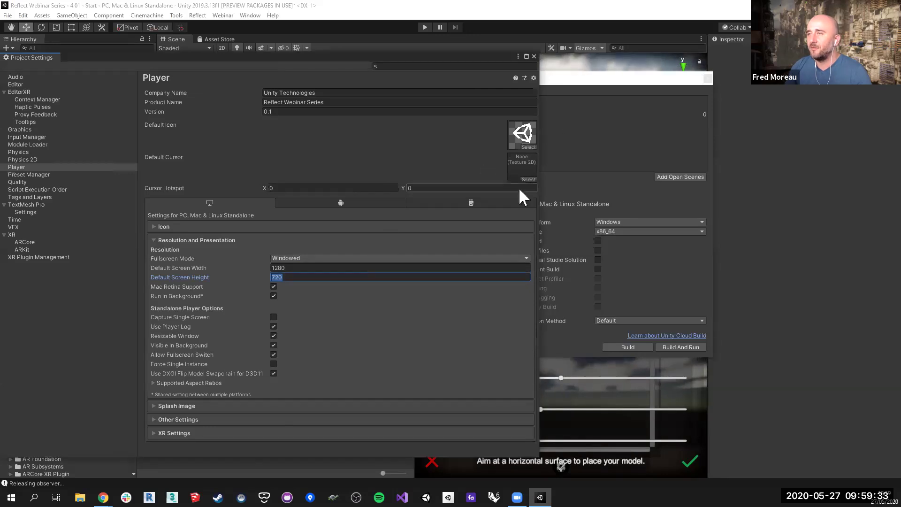
left_click(534, 56)
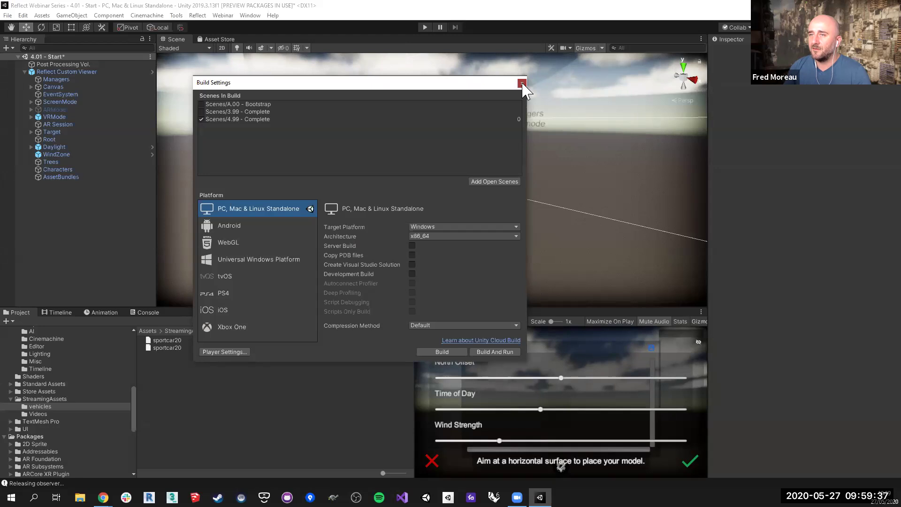
left_click(522, 83)
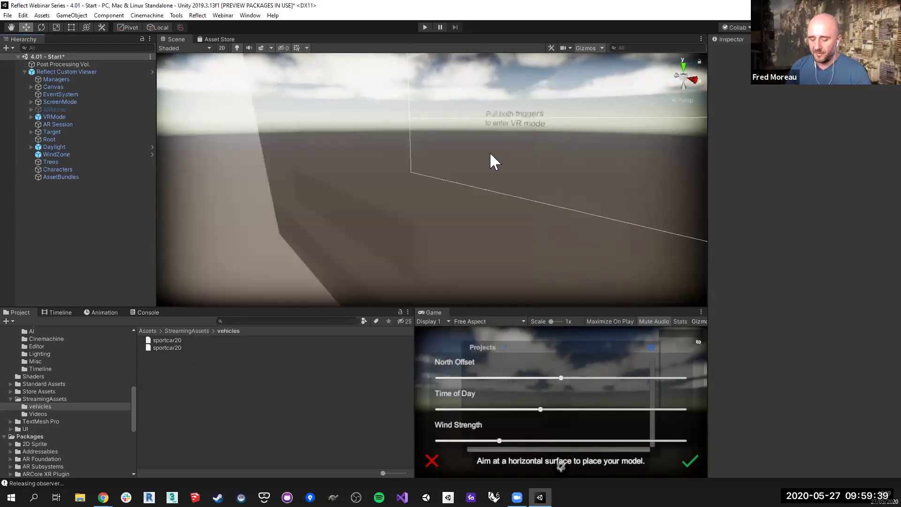
Switch to the desktop, launch the built Reflect Webinar Series viewer, and lower its music and sound effects volumes to near minimum.
key("ctrl+super+Right")
left_click(735, 15)
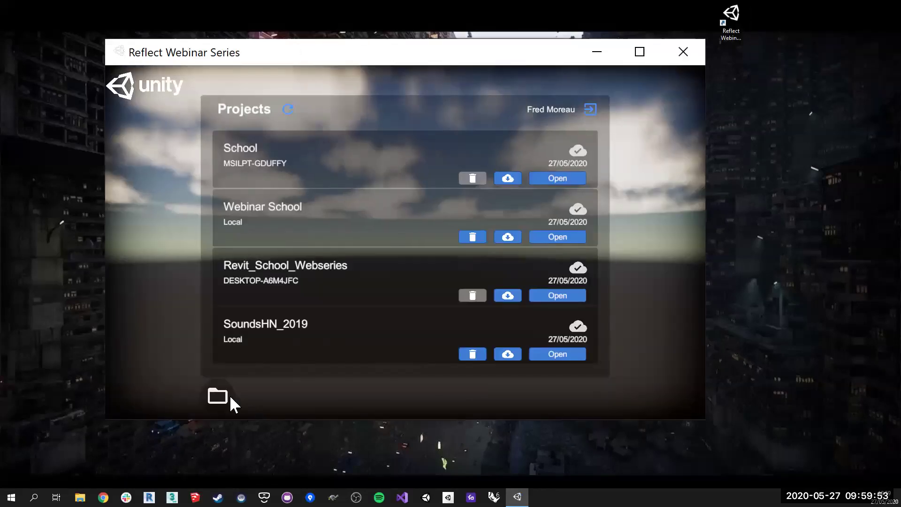
left_click(230, 398)
left_click(590, 397)
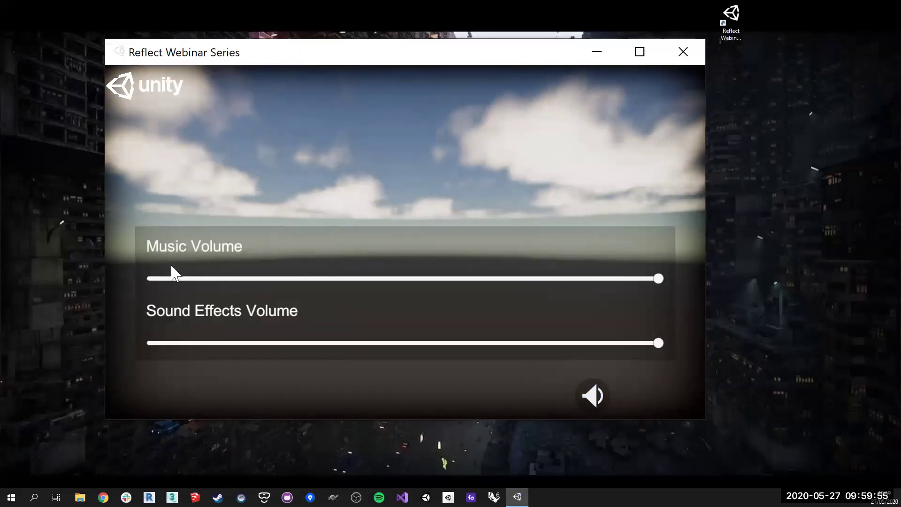
left_click(162, 279)
left_click(199, 343)
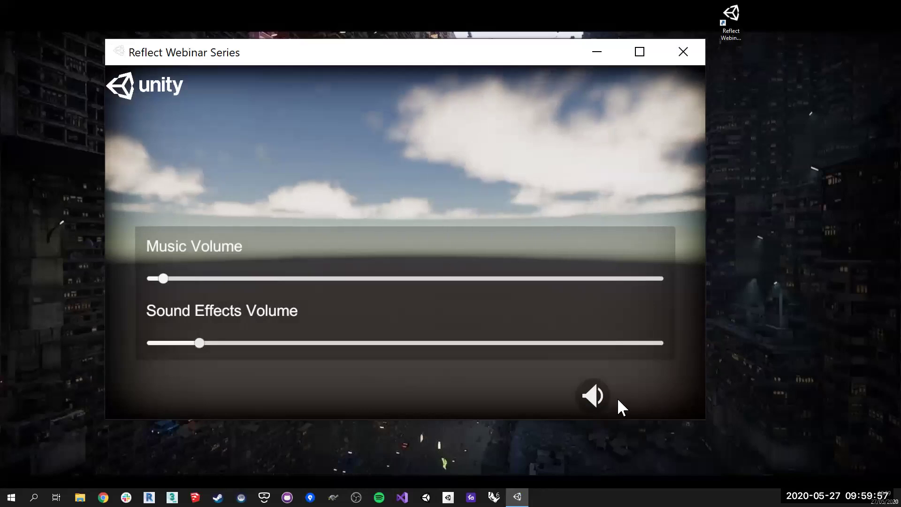
left_click(593, 396)
left_click(217, 396)
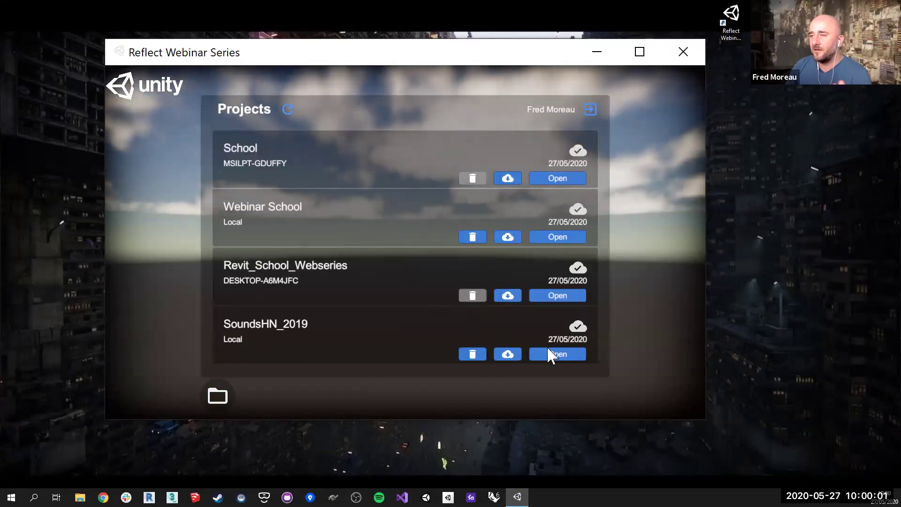
Open the SoundsHN_2019 project in the built viewer, examine the building model from several angles, and close the viewer.
left_click(557, 355)
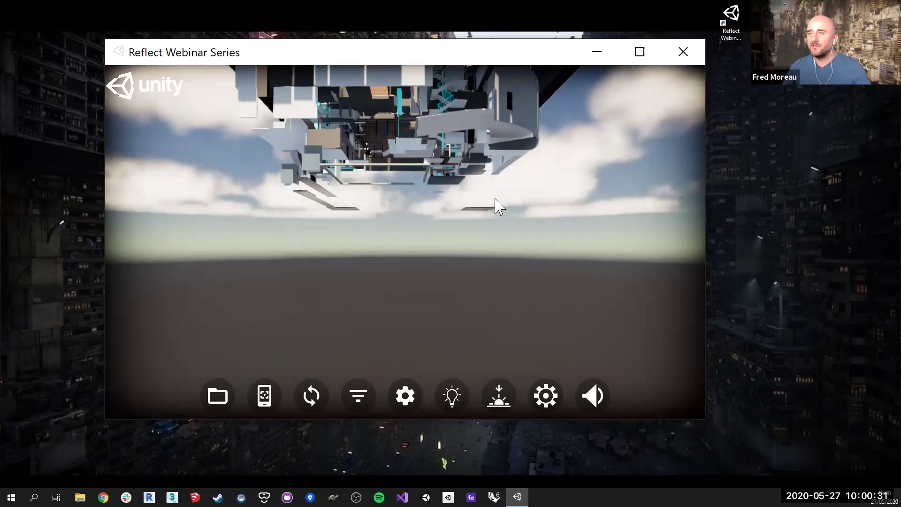
scroll(494, 206, "up", 2)
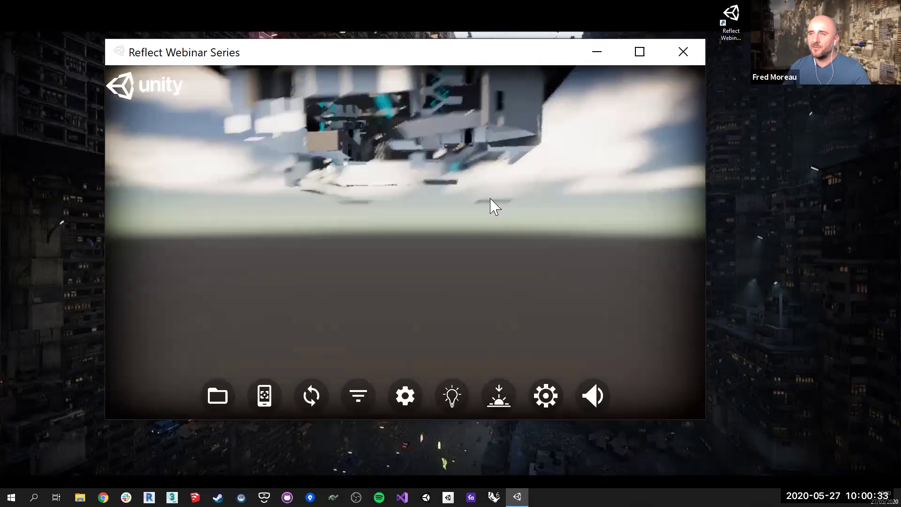
scroll(473, 158, "up", 1)
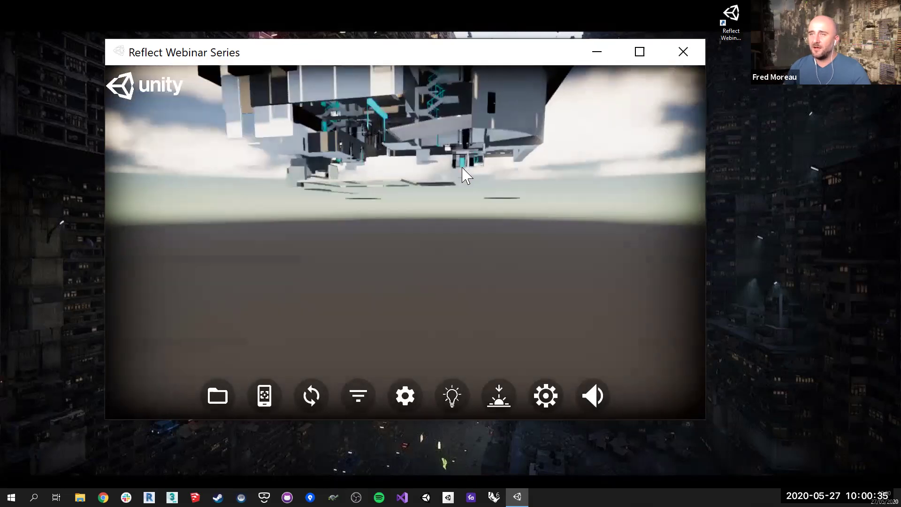
scroll(462, 167, "up", 1)
scroll(461, 170, "up", 2)
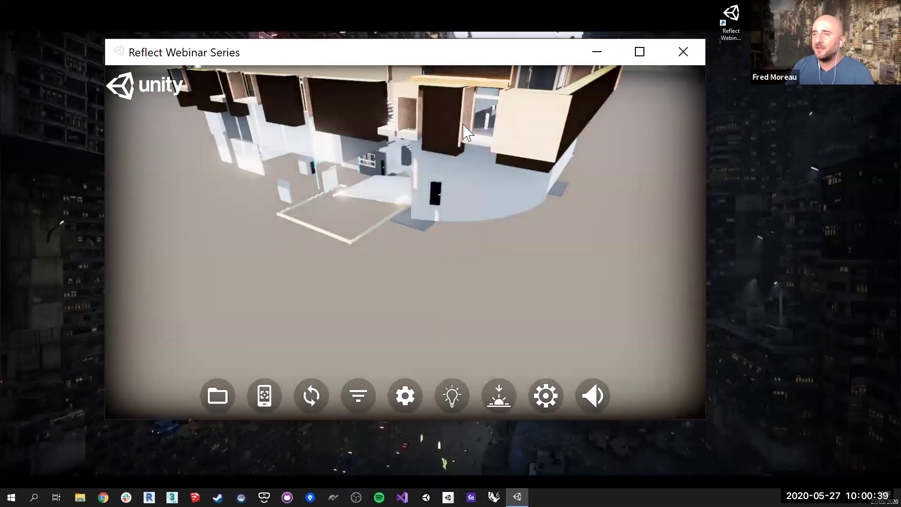
scroll(460, 156, "up", 2)
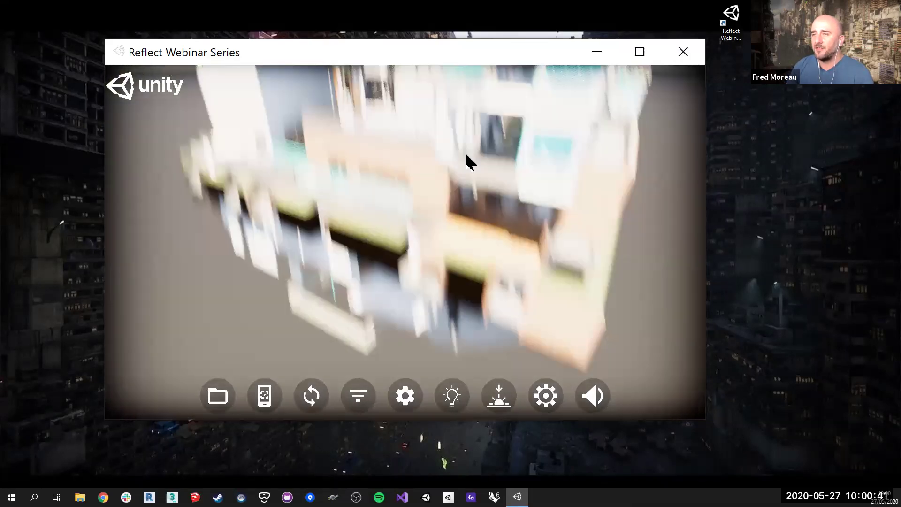
scroll(455, 176, "up", 2)
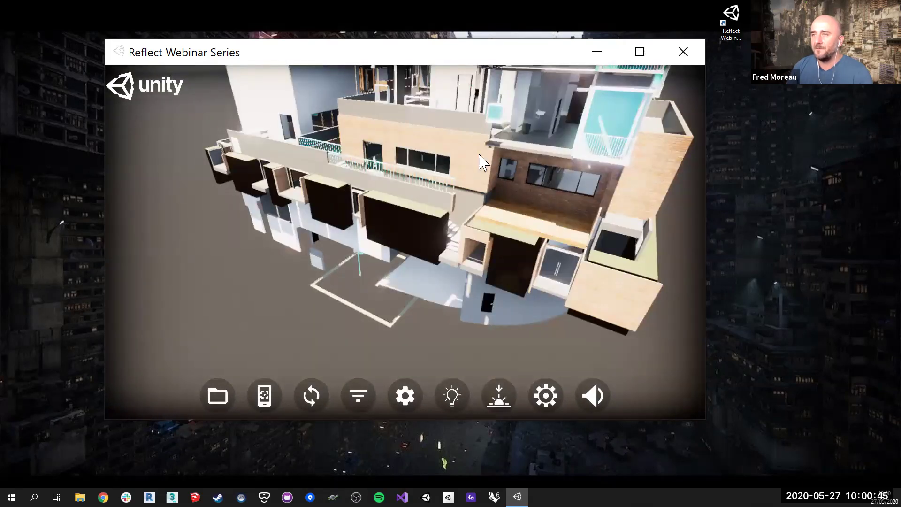
scroll(464, 188, "up", 2)
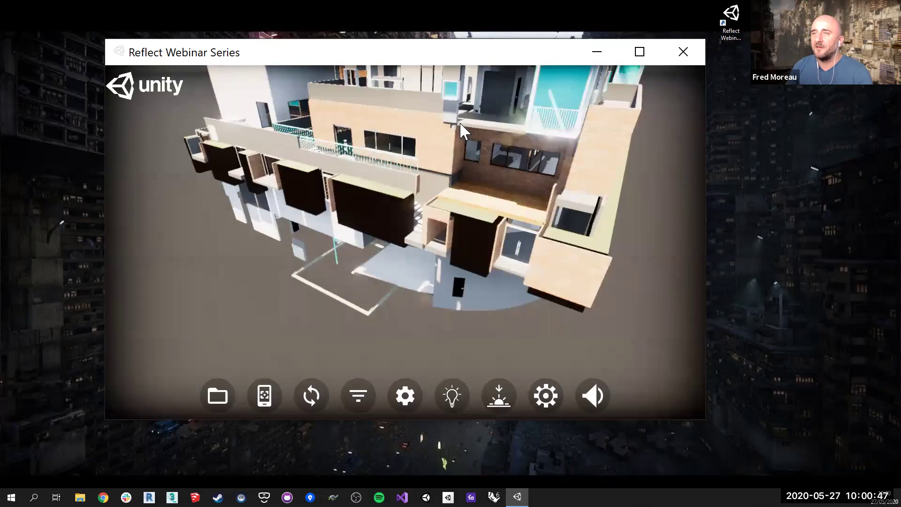
scroll(433, 207, "up", 2)
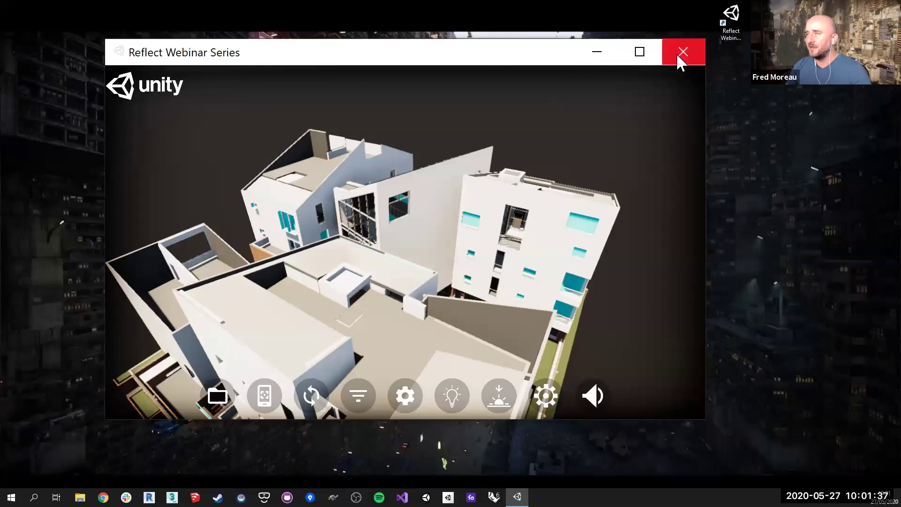
key("alt+F4")
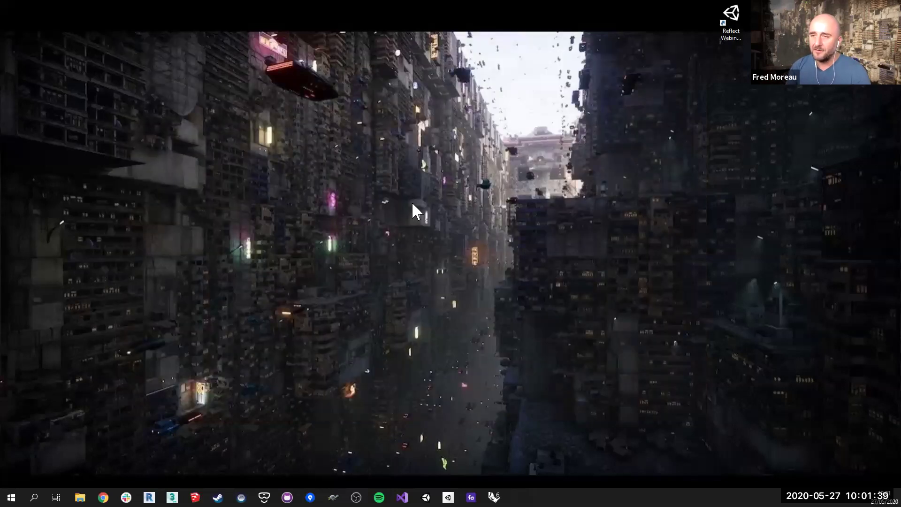
Return to the Unity editor and delete the Post Processing Vol. object from the 4.01 - Start scene.
key("ctrl+super+Left")
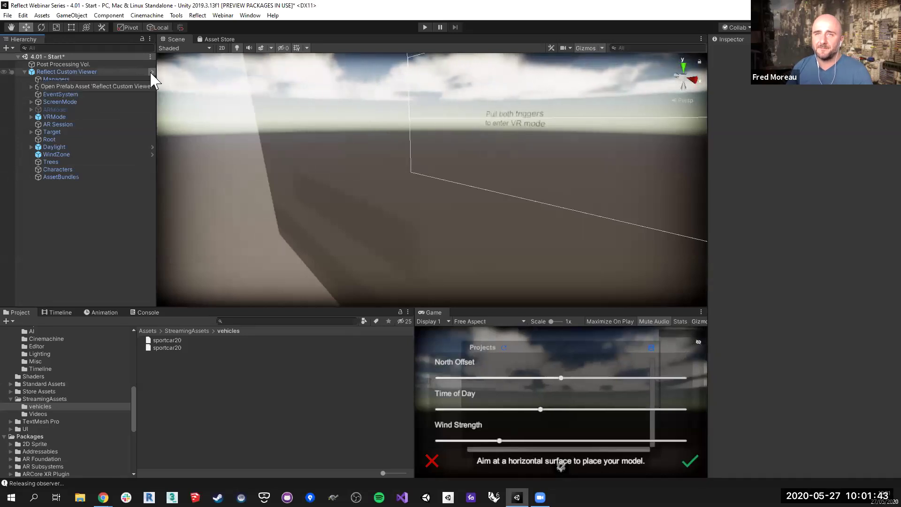
left_click(74, 61)
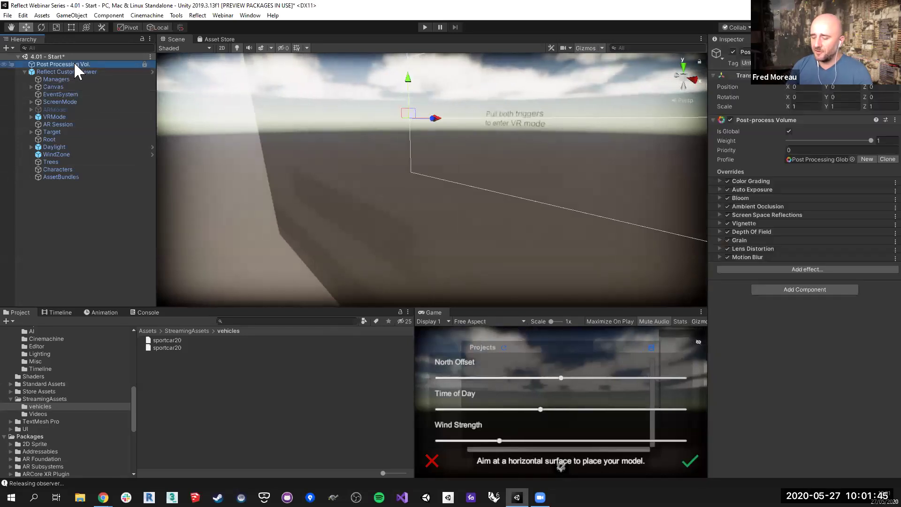
key("Delete")
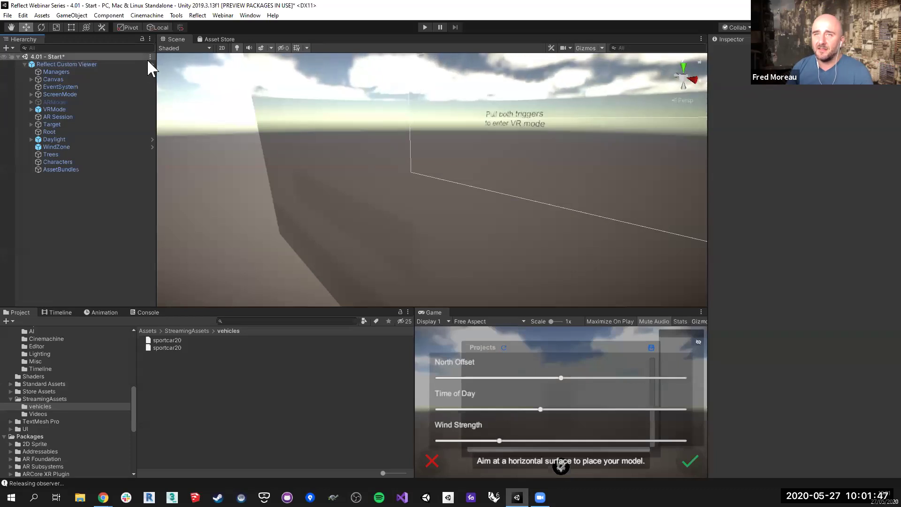
Open the Reflect Custom Viewer prefab and set the FreeCamController camera's rendering path to Deferred.
double_click(117, 65)
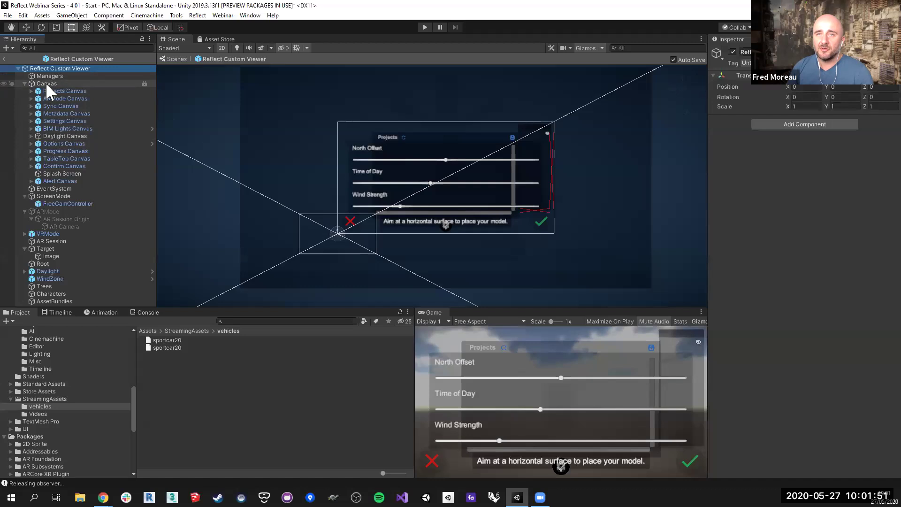
left_click(54, 203)
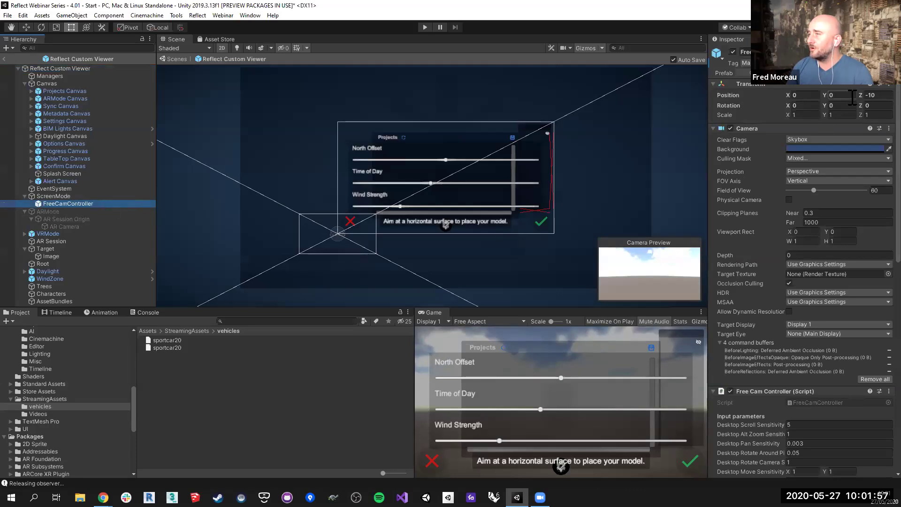
left_click(813, 263)
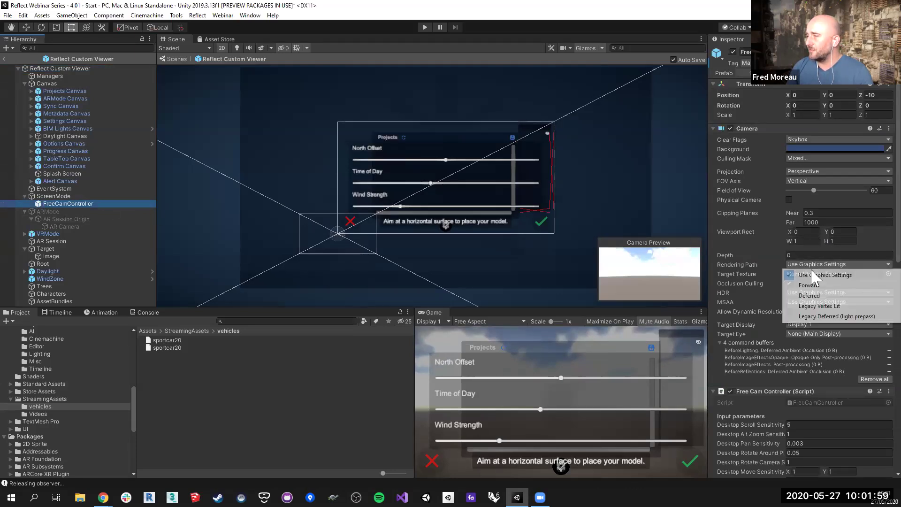
left_click(823, 296)
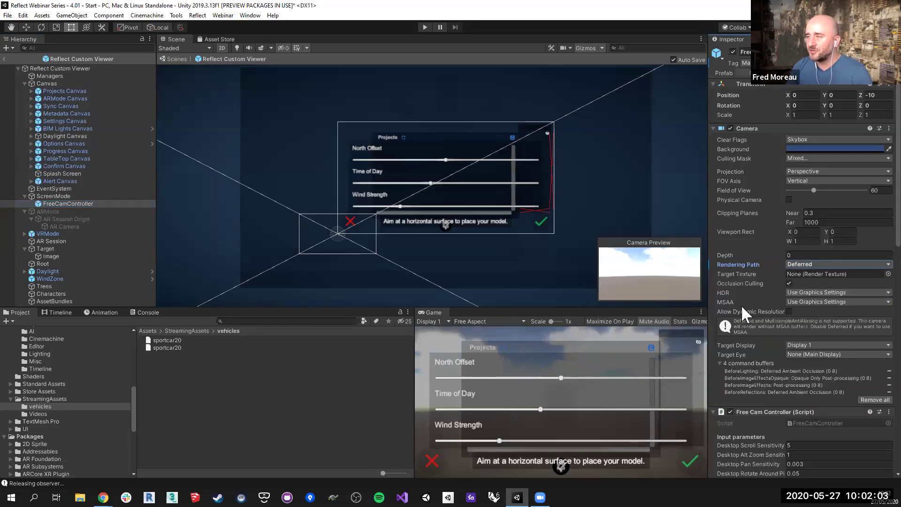
Assign Post Processing Global Profile - Custom Viewer as the profile of FreeCamController's Post-process Volume.
scroll(745, 303, "down", 6)
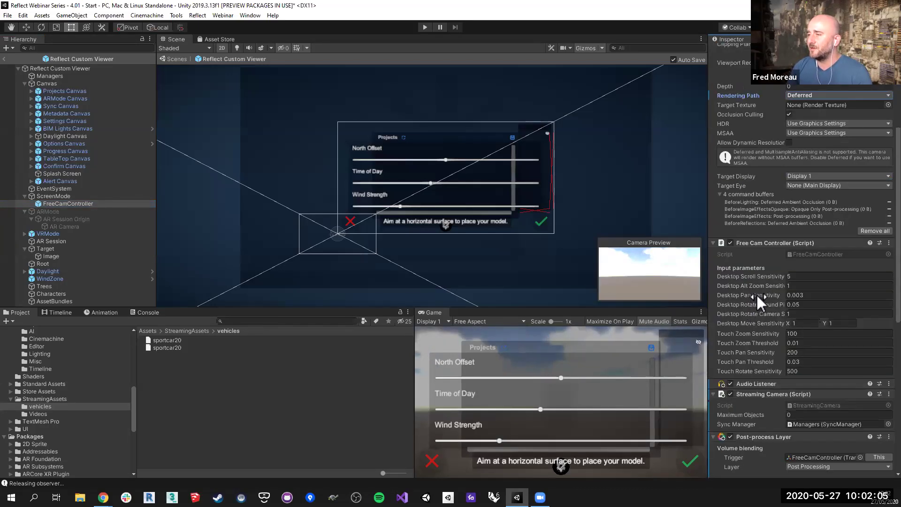
scroll(756, 292, "down", 9)
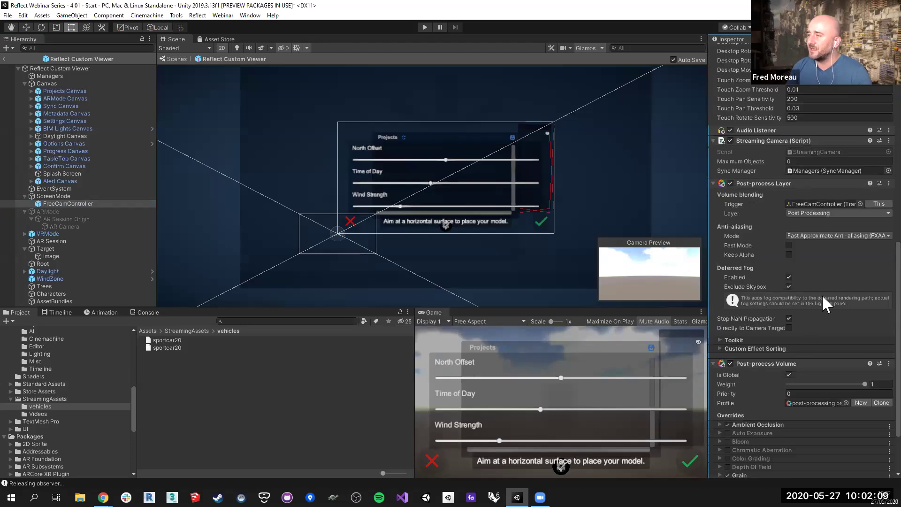
scroll(824, 302, "down", 3)
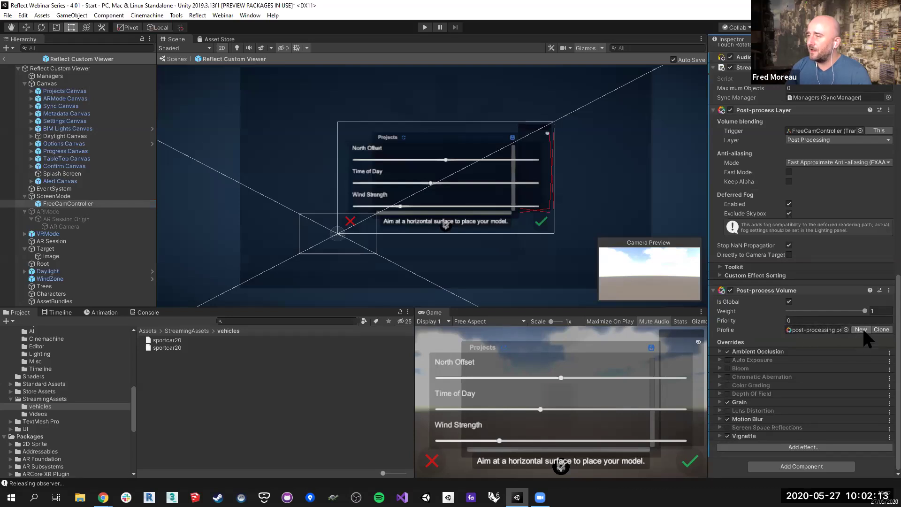
left_click(846, 329)
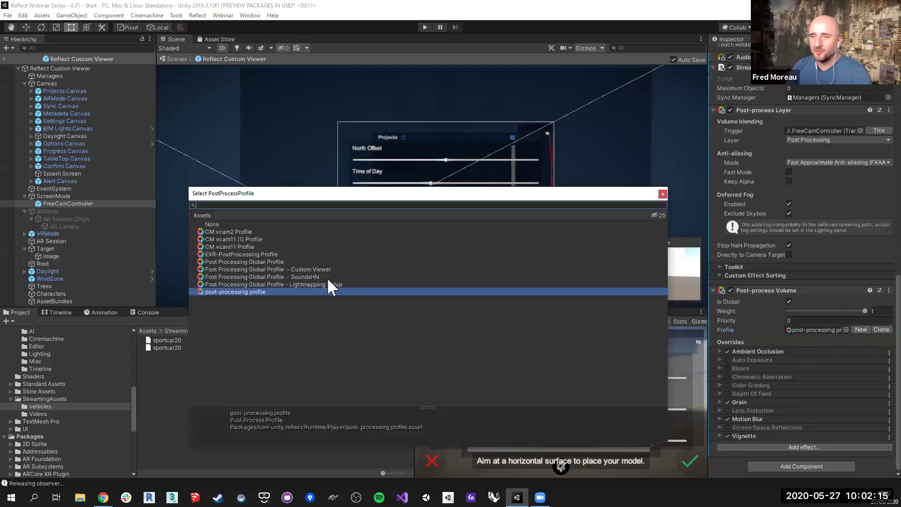
double_click(277, 270)
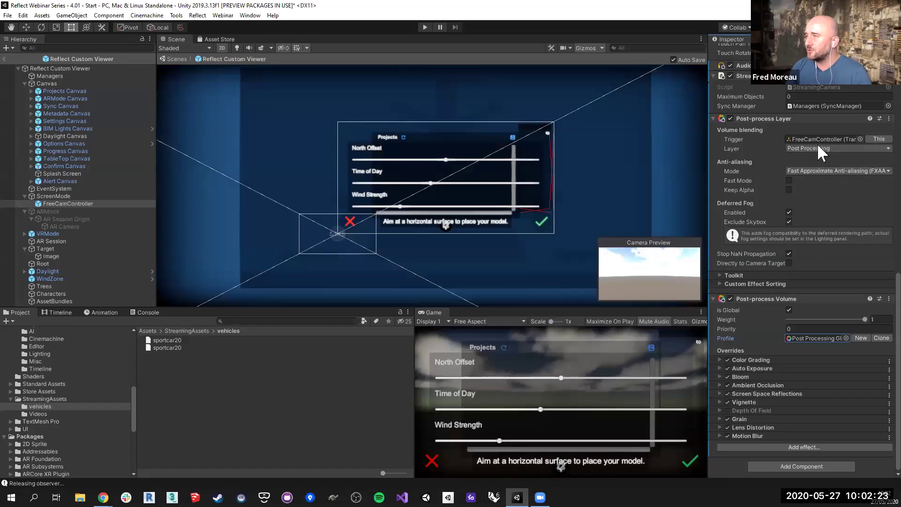
Set the anti-aliasing mode of FreeCamController's Post-process Layer to Temporal Anti-aliasing (TAA) and review the camera's settings.
left_click(823, 170)
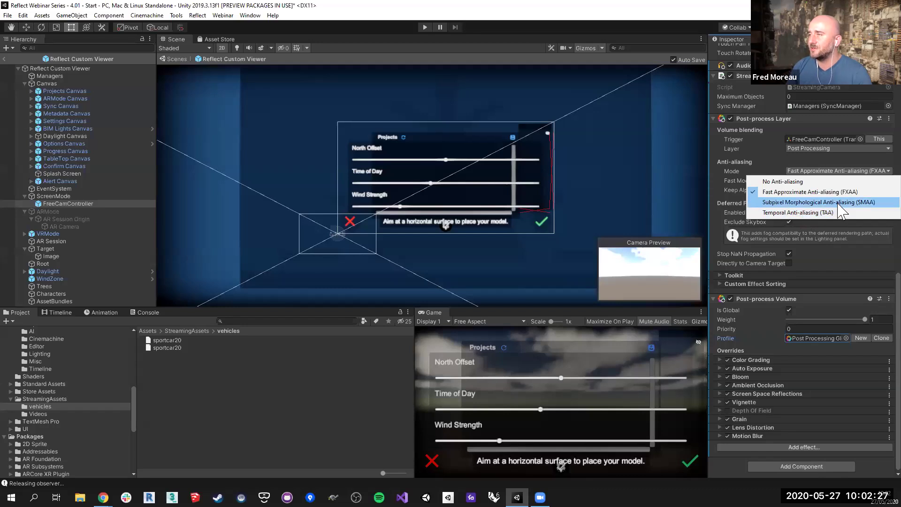
left_click(799, 211)
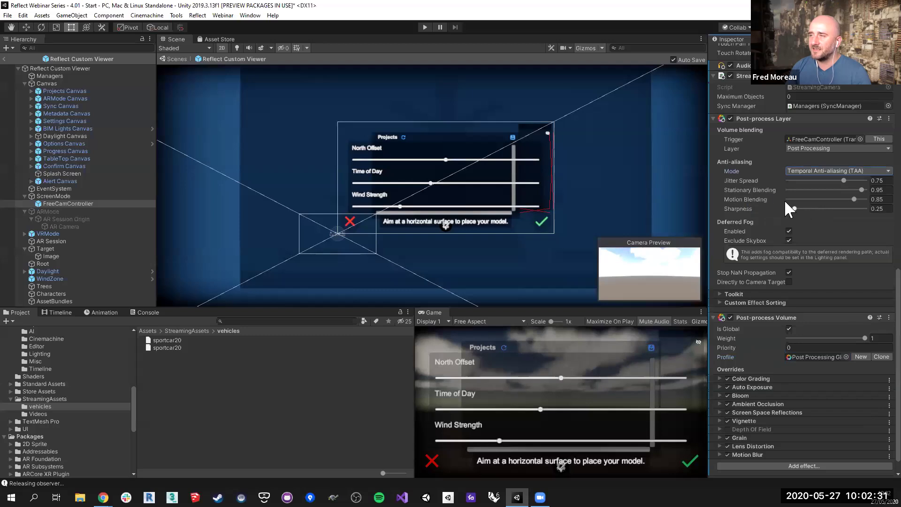
mouse_move(762, 198)
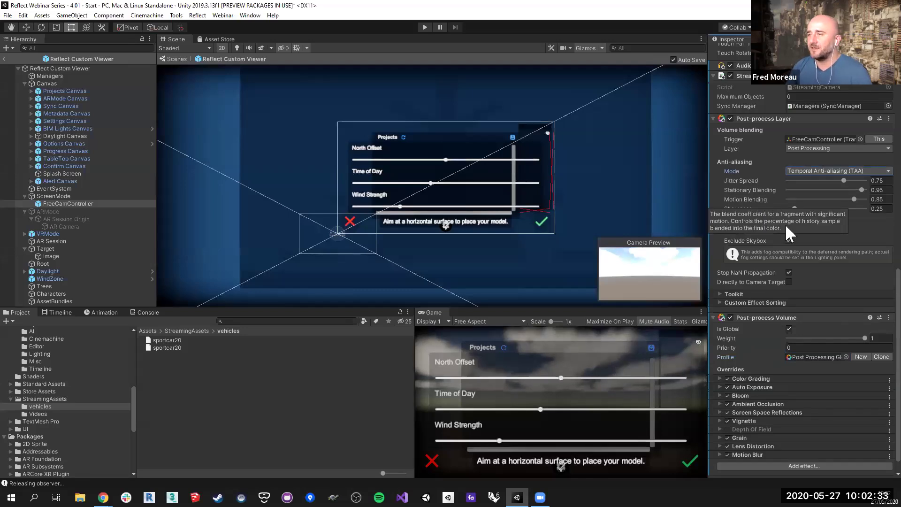
scroll(806, 256, "up", 10)
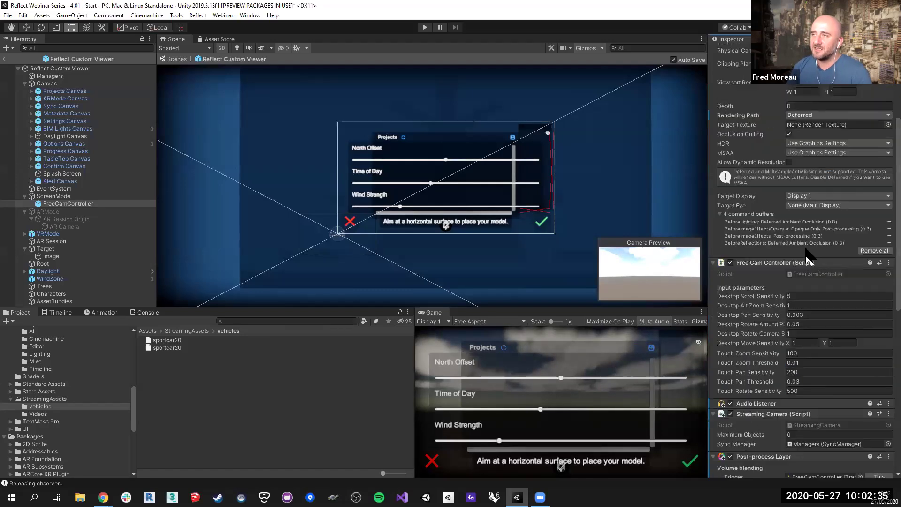
scroll(806, 256, "up", 4)
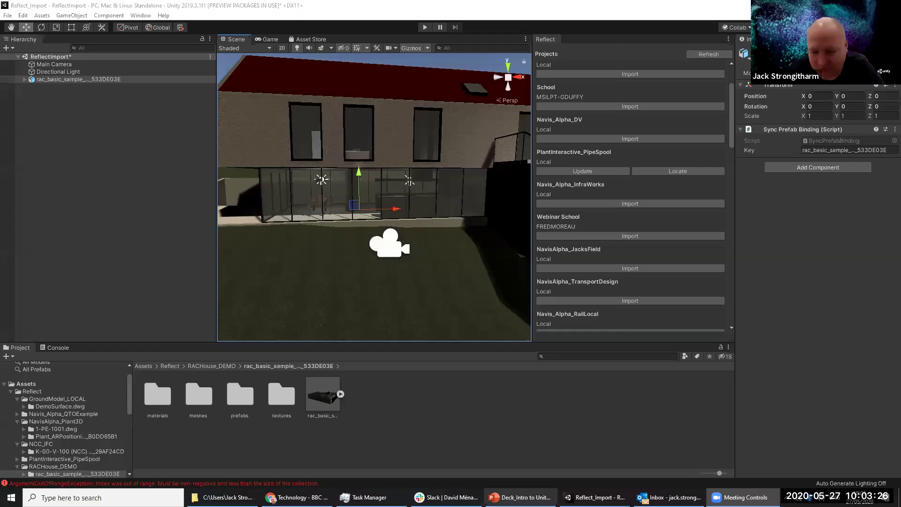
Switch to the PowerPoint deck and start the slide show from the upcoming webinar schedule slide.
left_click(520, 497)
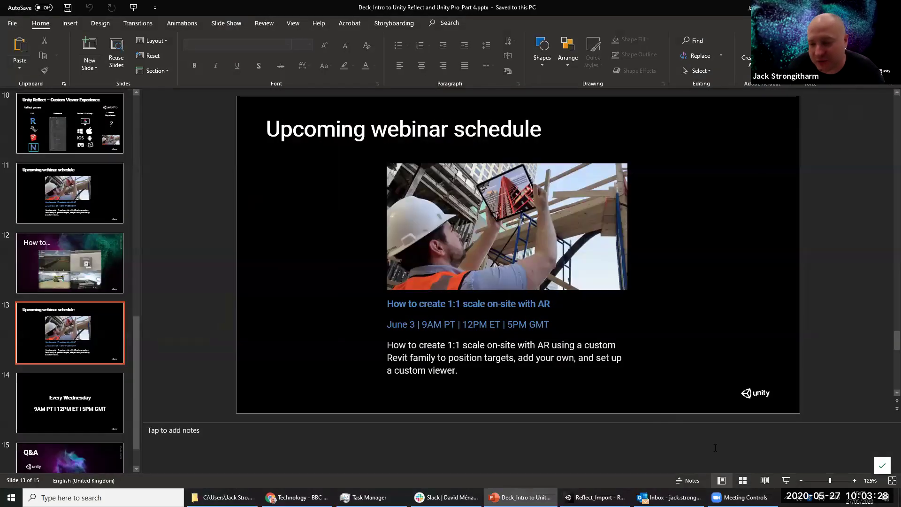
left_click(786, 480)
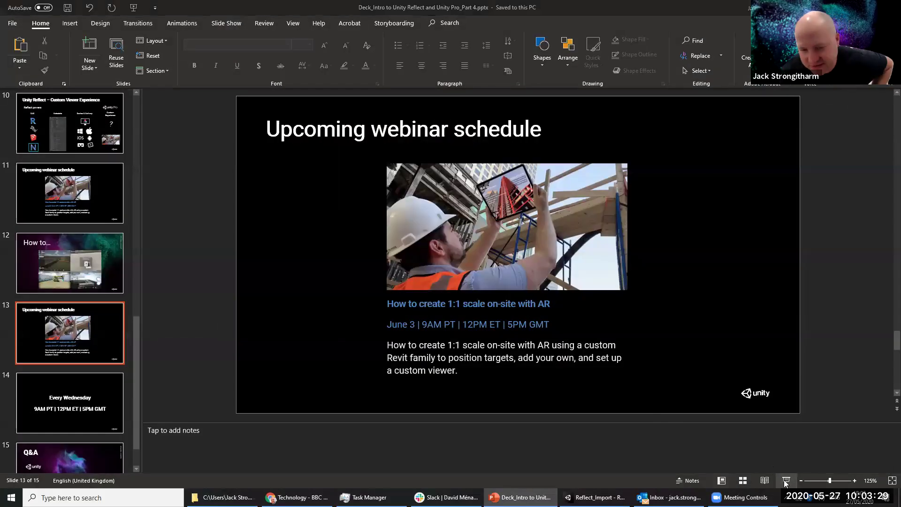